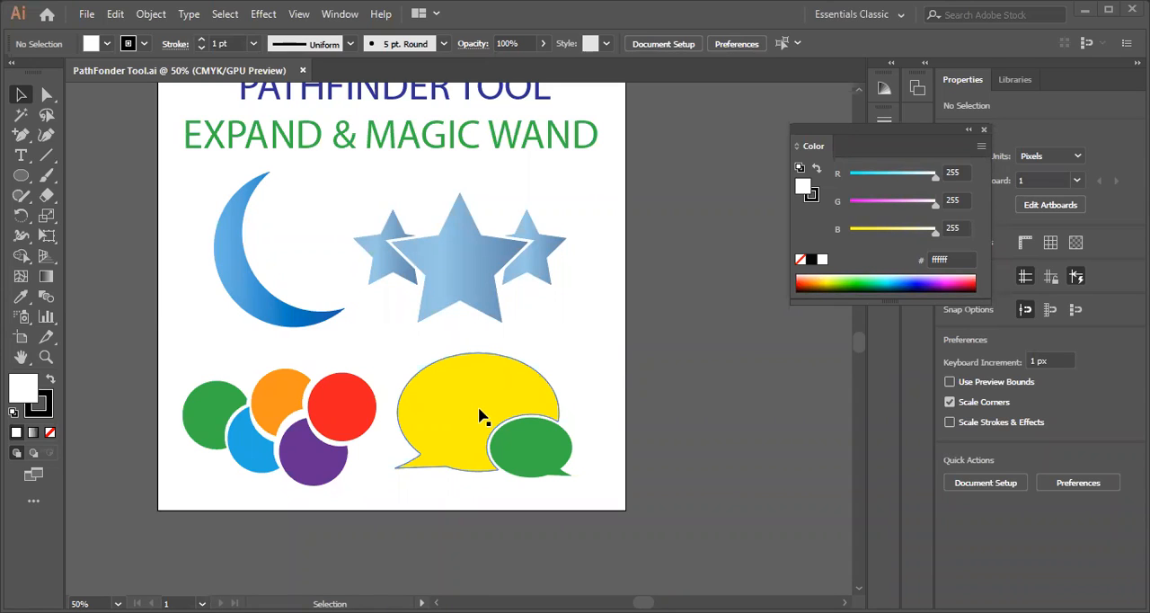
Close the floating Color panel and display the Pathfinder panel
{"action": "scroll", "coordinate": [613, 369], "scroll_direction": "up", "scroll_amount": 2}
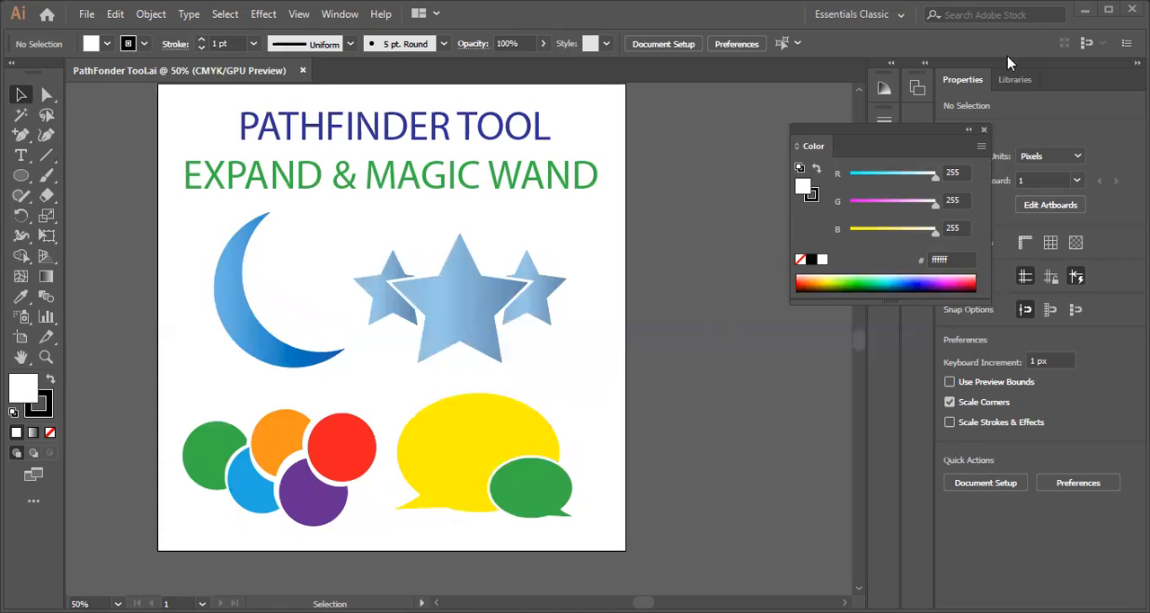
{"action": "left_click", "coordinate": [984, 133]}
{"action": "scroll", "coordinate": [561, 360], "scroll_direction": "down", "scroll_amount": 1}
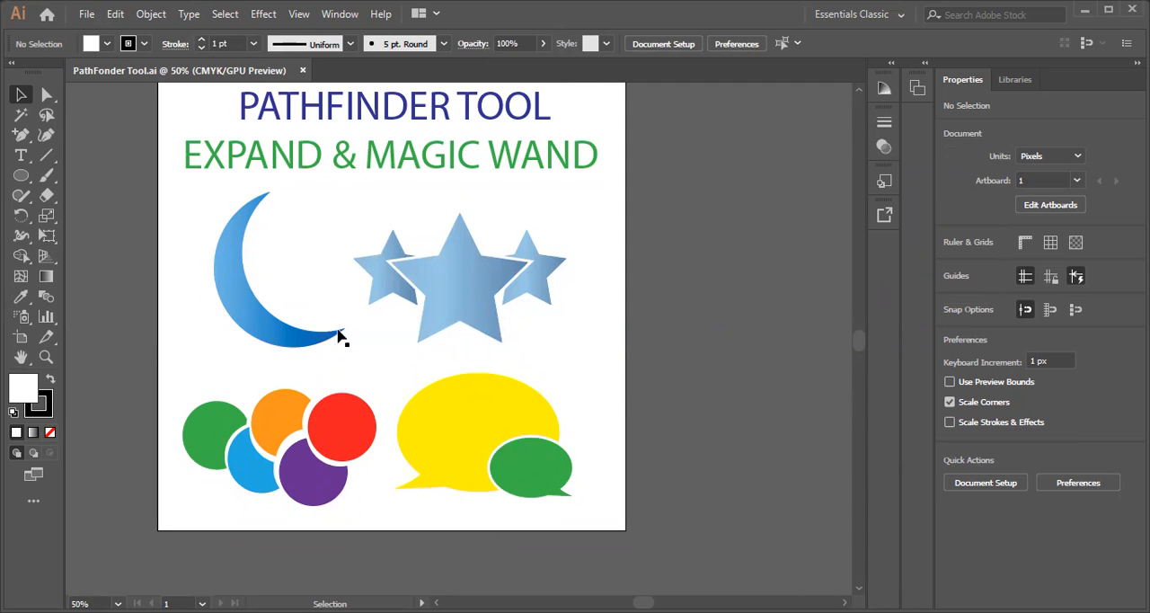
{"action": "left_click", "coordinate": [342, 18]}
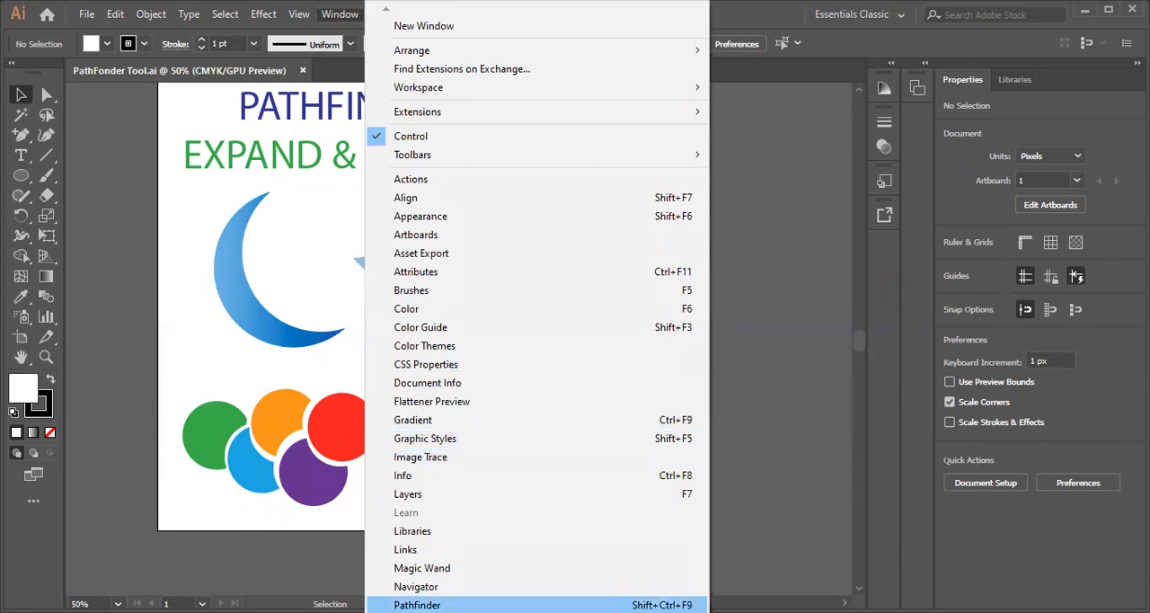
{"action": "left_click", "coordinate": [417, 605]}
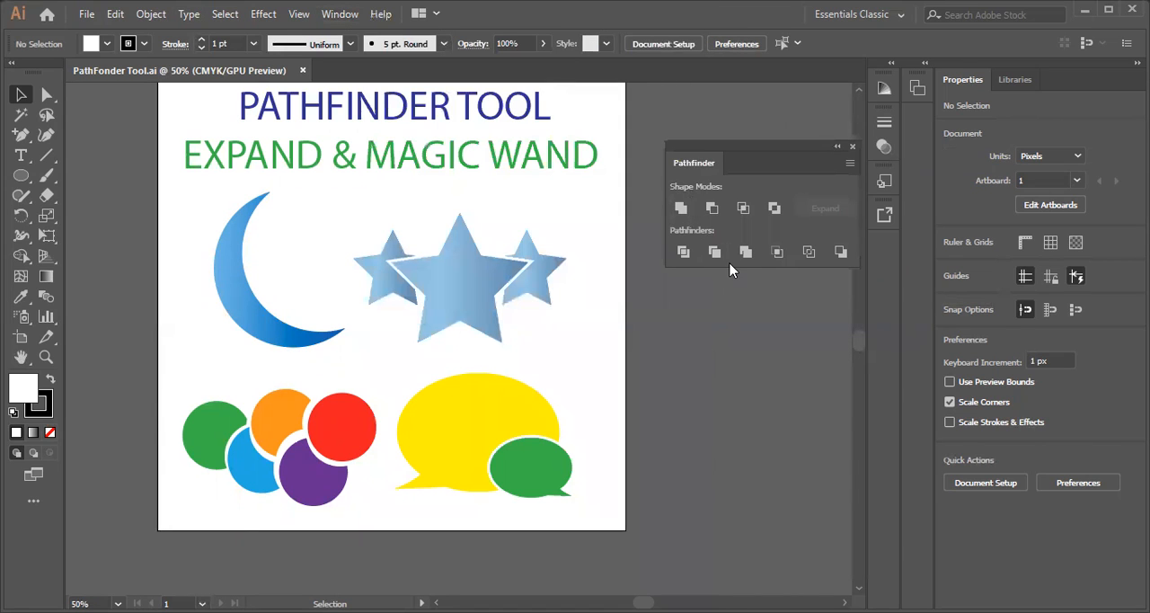
{"action": "scroll", "coordinate": [729, 286], "scroll_direction": "down", "scroll_amount": 1}
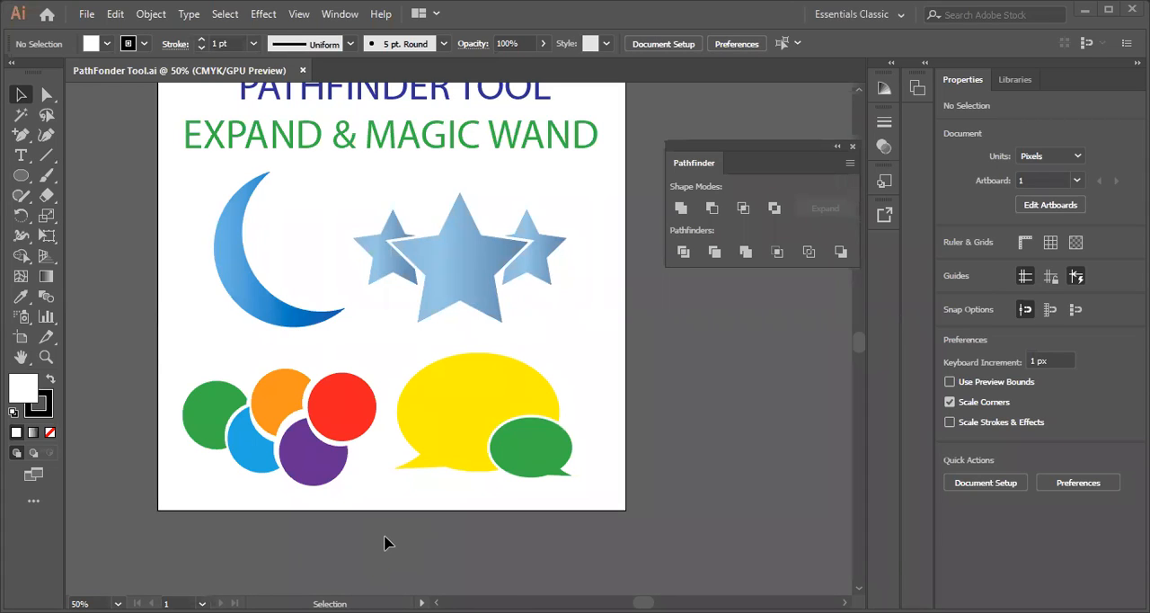
{"action": "scroll", "coordinate": [351, 337], "scroll_direction": "down", "scroll_amount": 1}
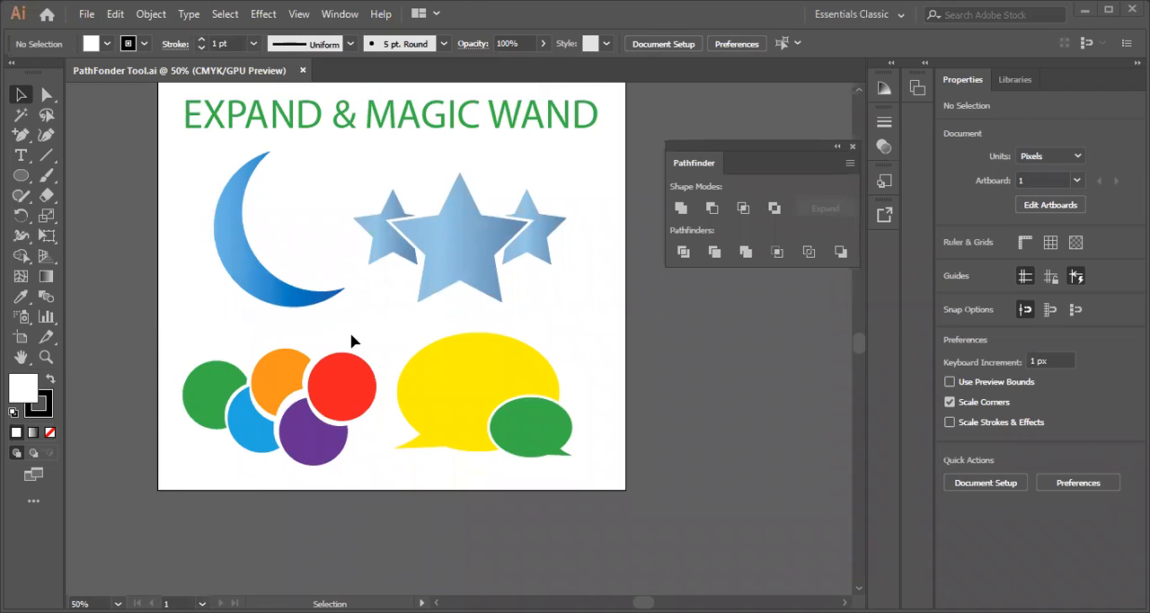
{"action": "scroll", "coordinate": [345, 351], "scroll_direction": "down", "scroll_amount": 2}
{"action": "scroll", "coordinate": [367, 325], "scroll_direction": "up", "scroll_amount": 1}
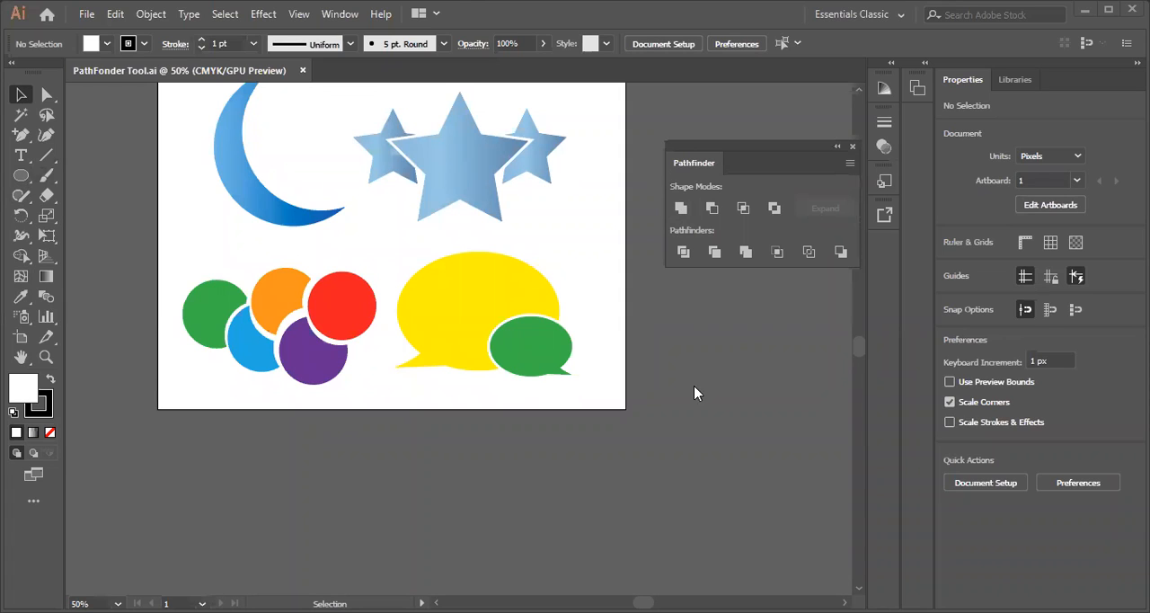
Open the recent file MM in progress.ai and accept importing it from the newer version
{"action": "left_click", "coordinate": [88, 16]}
{"action": "mouse_move", "coordinate": [110, 89]}
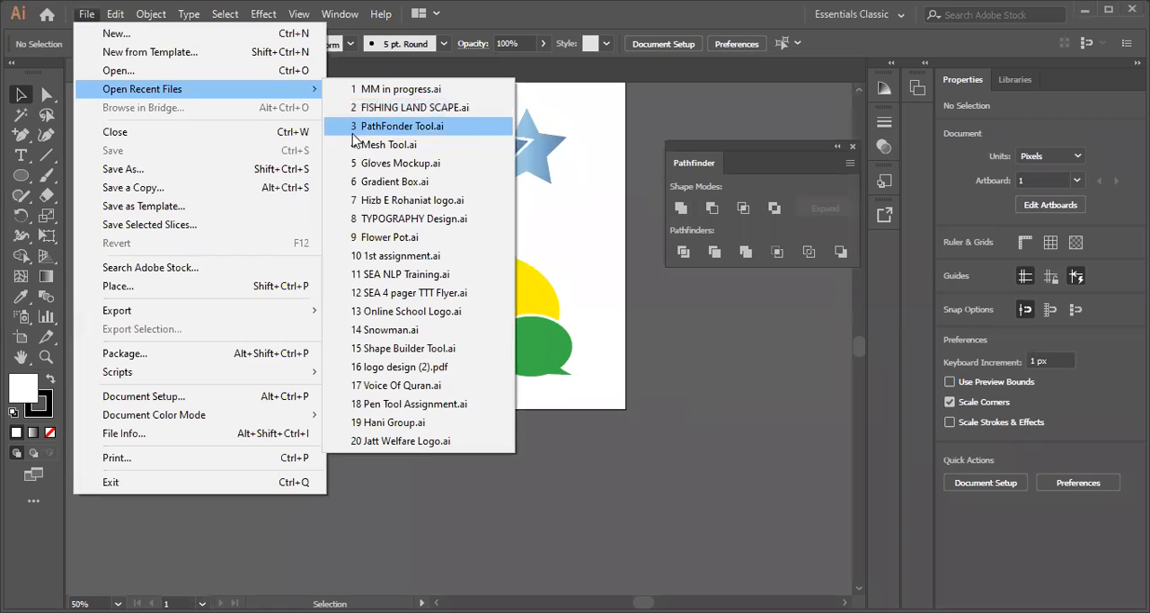
{"action": "left_click", "coordinate": [378, 93]}
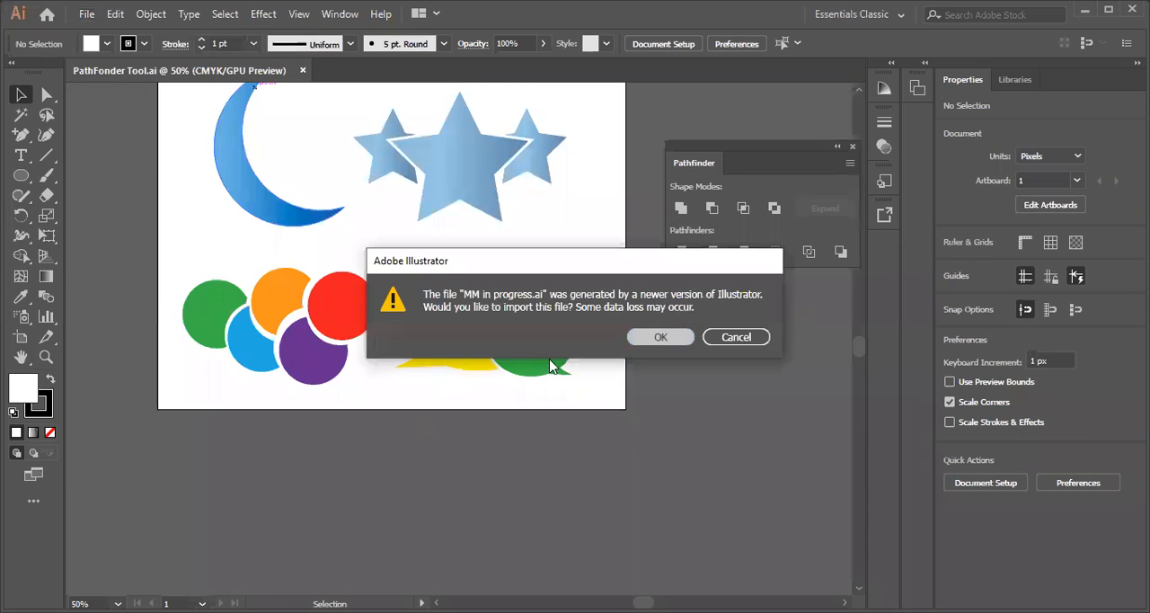
{"action": "key", "text": "Return"}
Release the clipping mask on the cartoon mouse artwork and deselect everything
{"action": "mouse_move", "coordinate": [465, 342]}
{"action": "left_mouse_down"}
{"action": "mouse_move", "coordinate": [381, 329]}
{"action": "mouse_move", "coordinate": [393, 329]}
{"action": "left_mouse_up"}
{"action": "right_click", "coordinate": [393, 329]}
{"action": "left_click", "coordinate": [444, 171]}
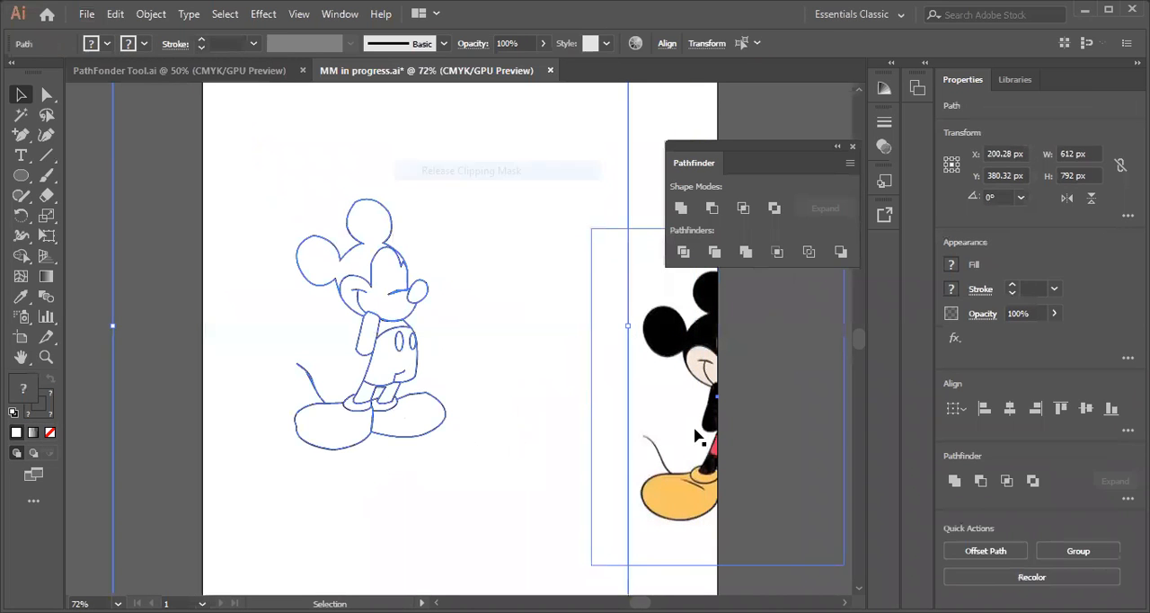
{"action": "left_click", "coordinate": [774, 442]}
Move the whole mouse line drawing off the artboard, past its left edge
{"action": "left_click", "coordinate": [367, 293]}
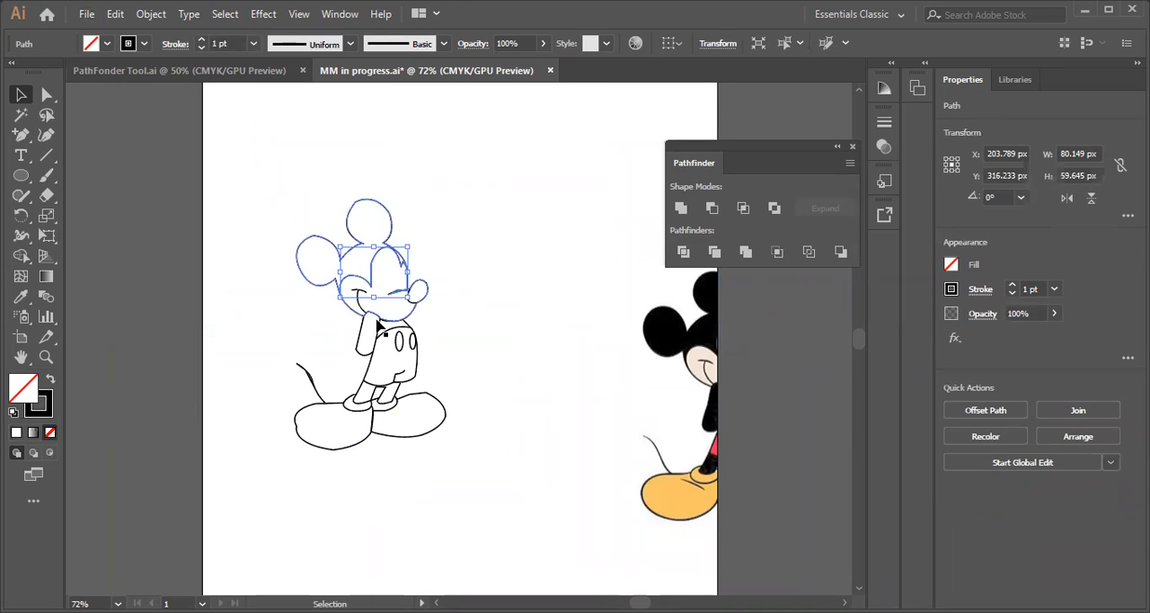
{"action": "left_click", "coordinate": [374, 382]}
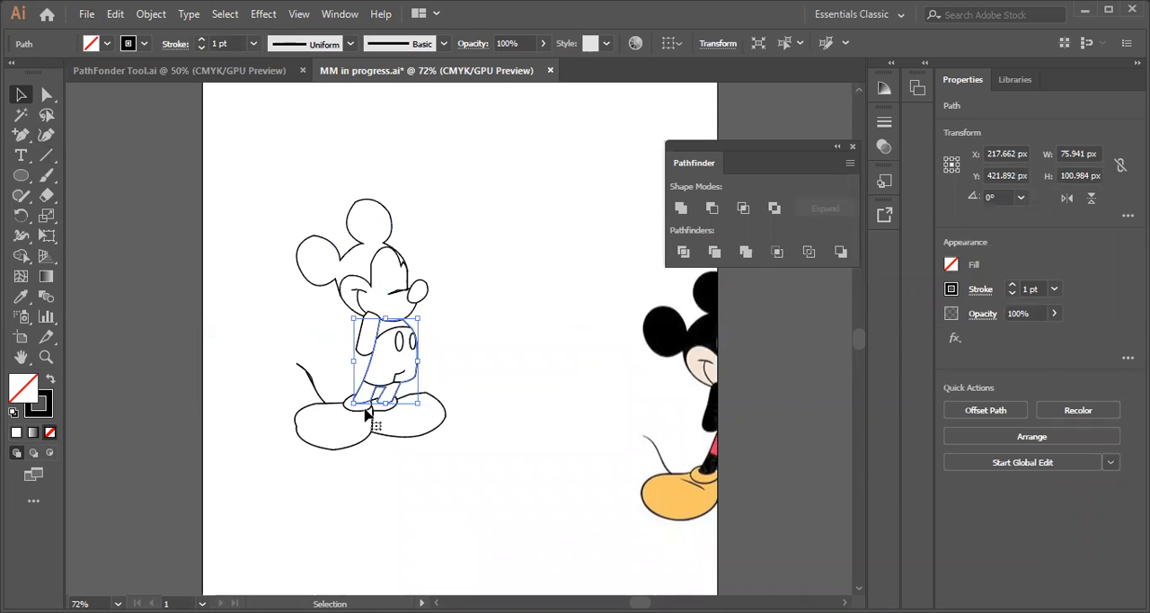
{"action": "key", "text": "ctrl+a"}
{"action": "mouse_move", "coordinate": [370, 318]}
{"action": "left_mouse_down"}
{"action": "mouse_move", "coordinate": [151, 261]}
{"action": "mouse_move", "coordinate": [131, 310]}
{"action": "left_mouse_up"}
{"action": "left_click", "coordinate": [159, 515]}
Give the mouse's head path the body outline's no-fill, 1 pt black stroke appearance using the Eyedropper
{"action": "left_click", "coordinate": [141, 281]}
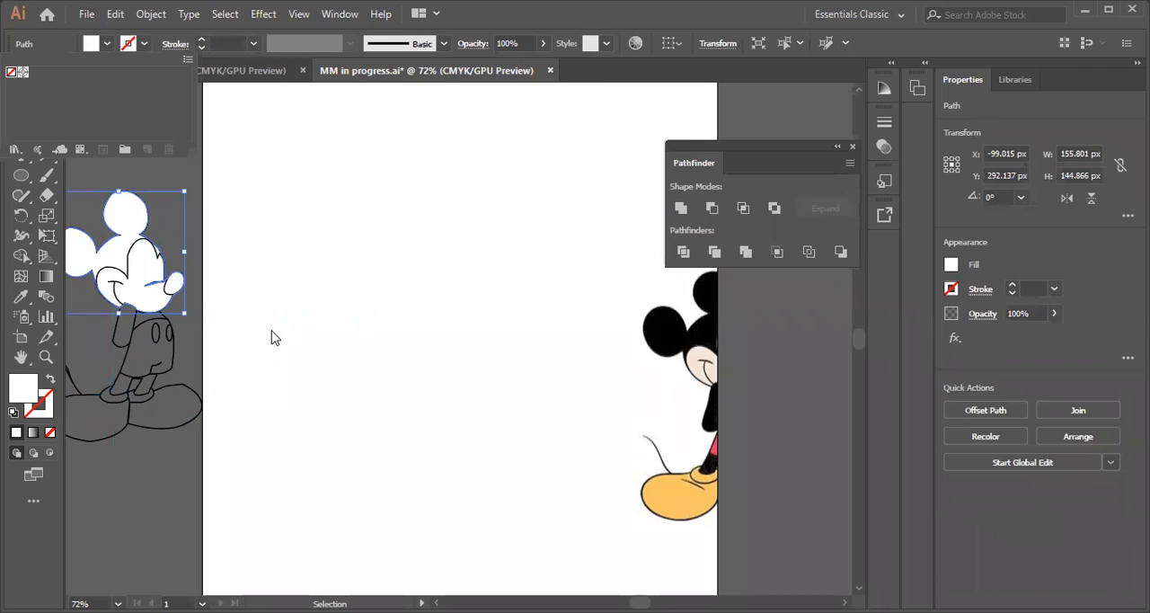
{"action": "left_click", "coordinate": [21, 296]}
{"action": "left_click", "coordinate": [135, 332]}
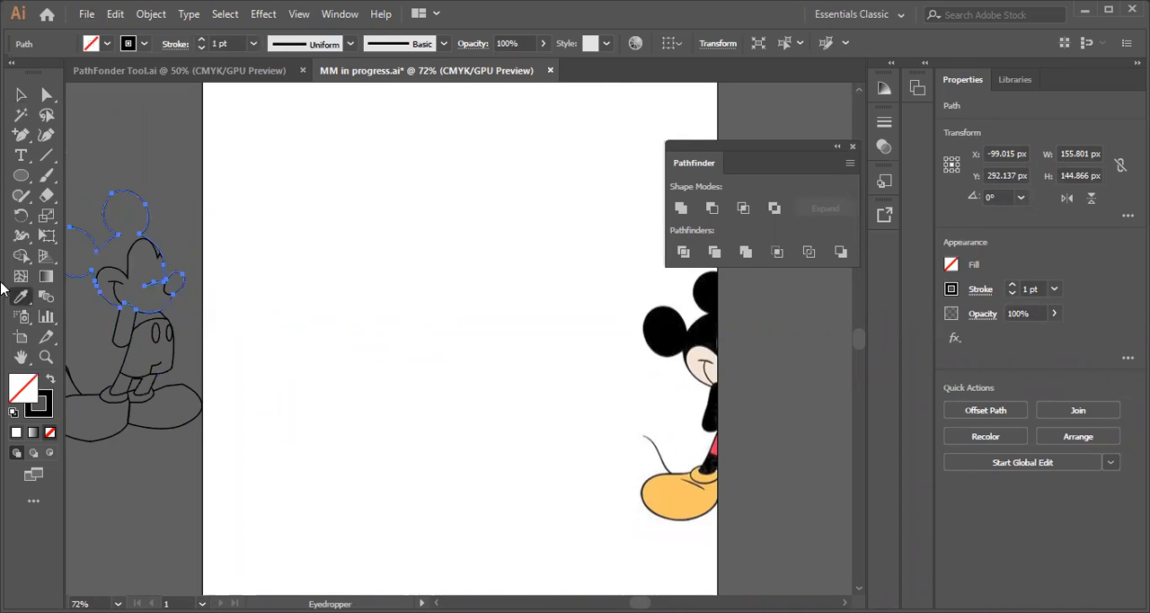
{"action": "left_click", "coordinate": [21, 94]}
{"action": "left_click", "coordinate": [148, 193]}
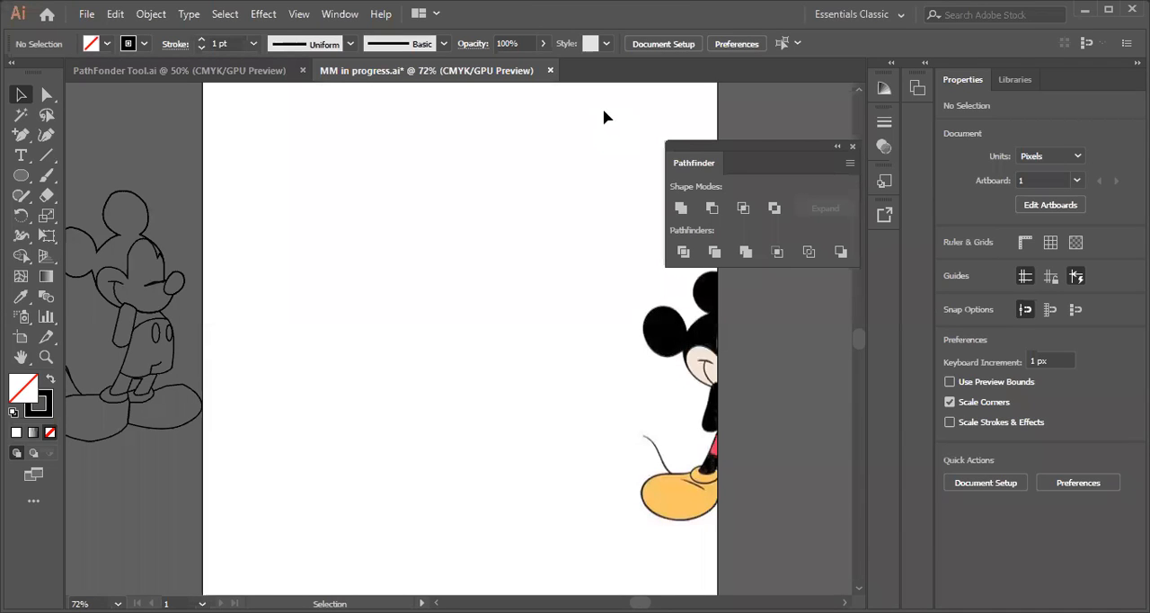
Close MM in progress.ai and return to the PathFonder Tool.ai document
{"action": "left_click", "coordinate": [551, 71]}
{"action": "left_click", "coordinate": [672, 335]}
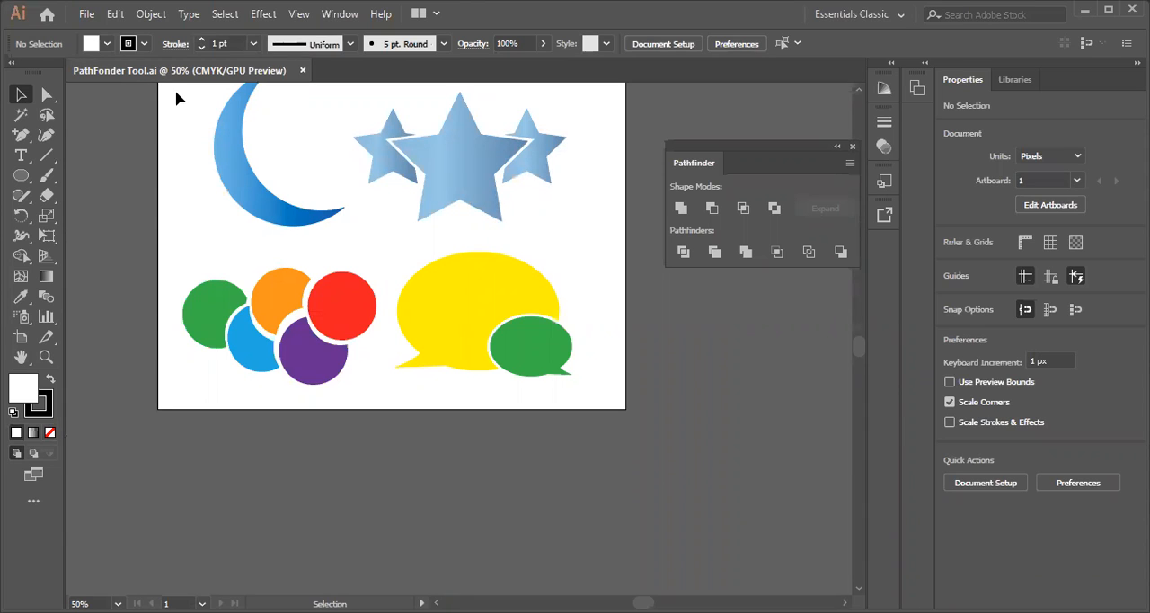
Draw a circle about 156 px in diameter below the artboard
{"action": "left_click", "coordinate": [257, 195]}
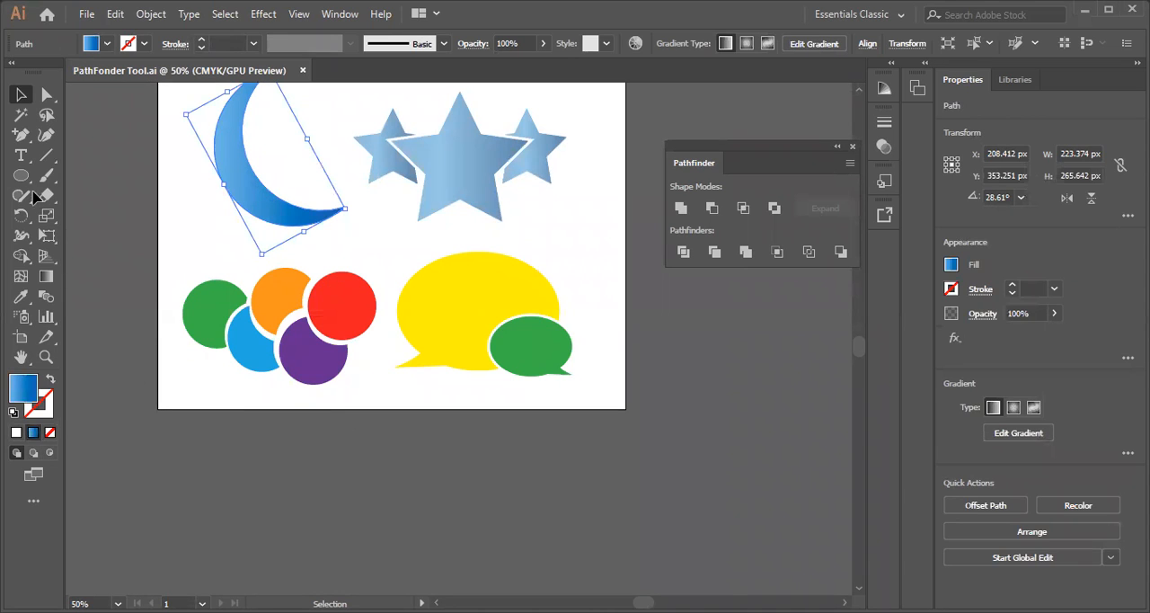
{"action": "key", "text": "l"}
{"action": "left_click_drag", "start_coordinate": [304, 434], "coordinate": [396, 523]}
{"action": "key", "text": "v"}
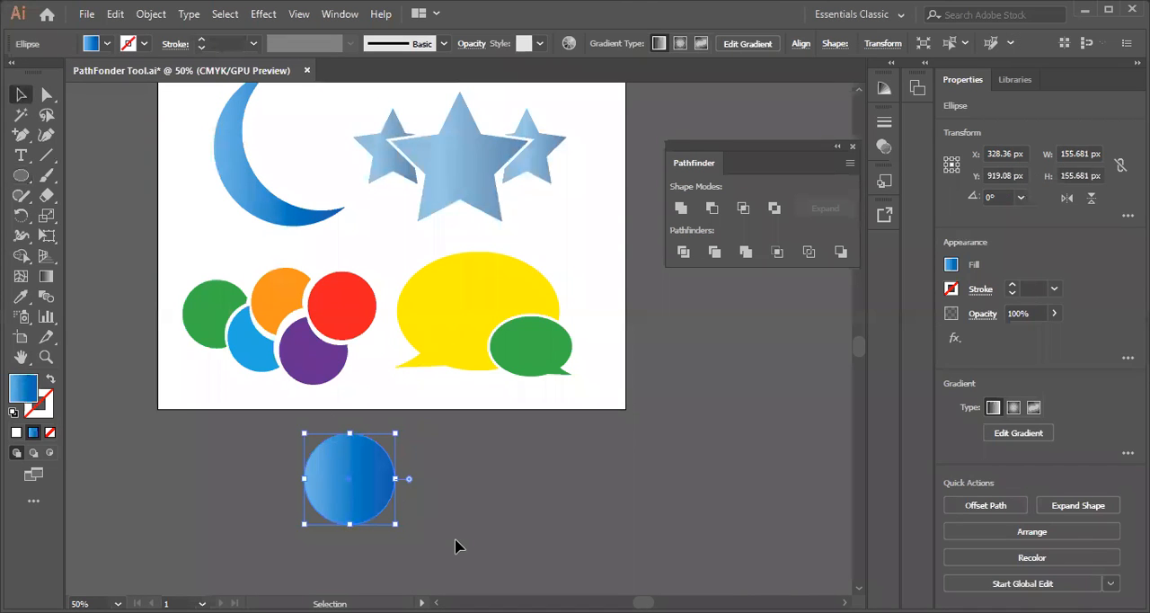
Give the new circle a white fill and the default 1 pt black stroke
{"action": "left_click", "coordinate": [109, 46]}
{"action": "left_click", "coordinate": [35, 72]}
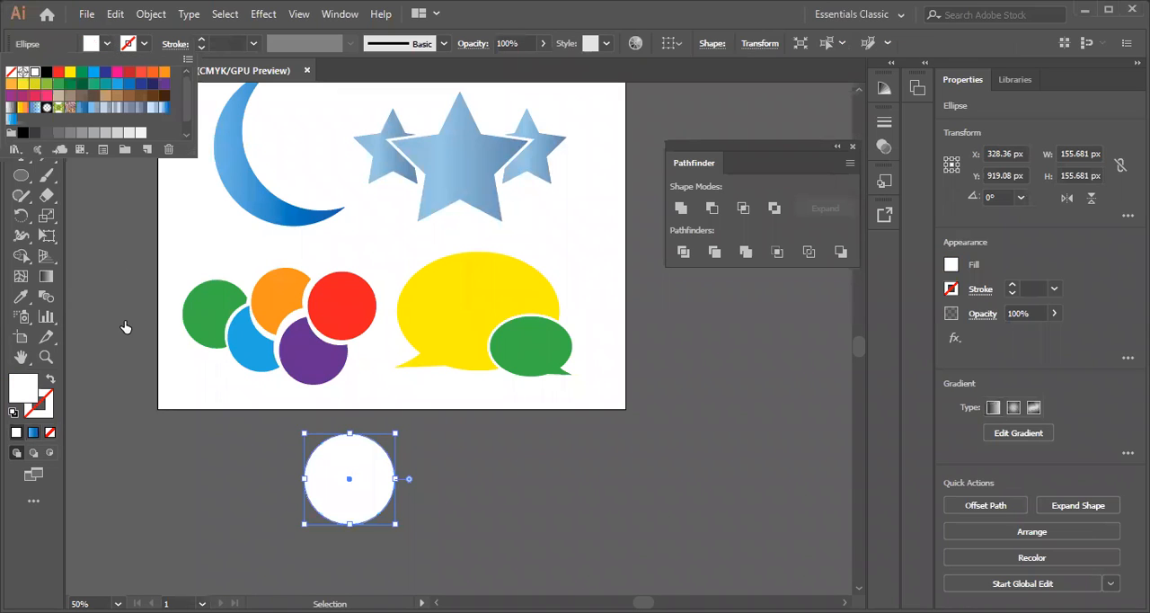
{"action": "left_click", "coordinate": [178, 479]}
{"action": "left_click", "coordinate": [371, 497]}
{"action": "left_click", "coordinate": [12, 412]}
Duplicate the white circle about 85 px to its right so the two overlap
{"action": "left_click_drag", "start_coordinate": [352, 487], "coordinate": [400, 485]}
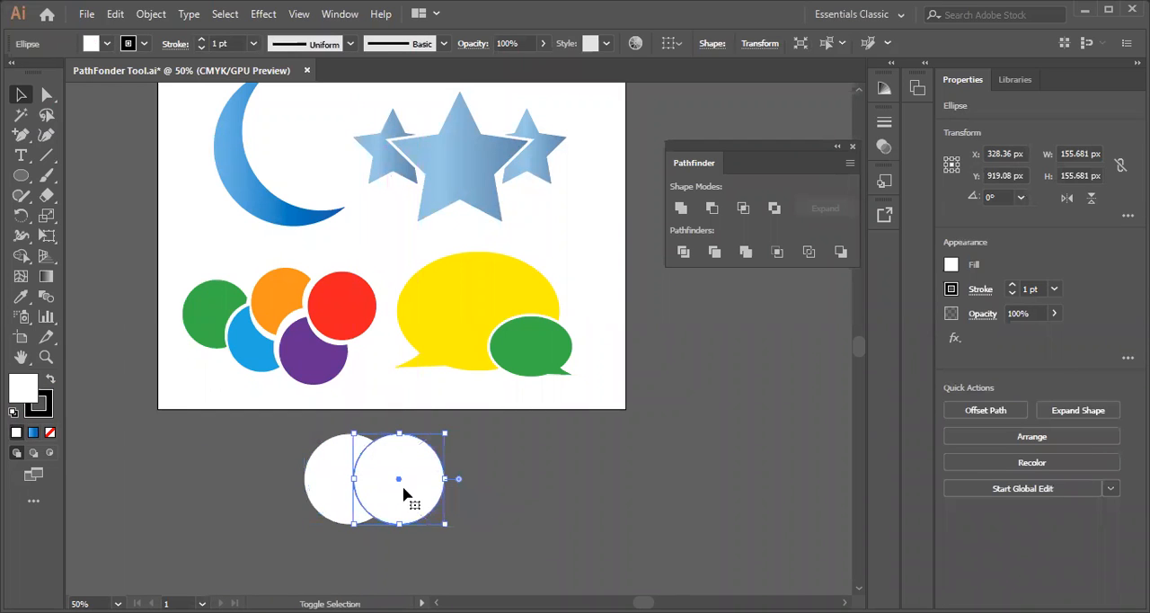
{"action": "left_click", "coordinate": [239, 473]}
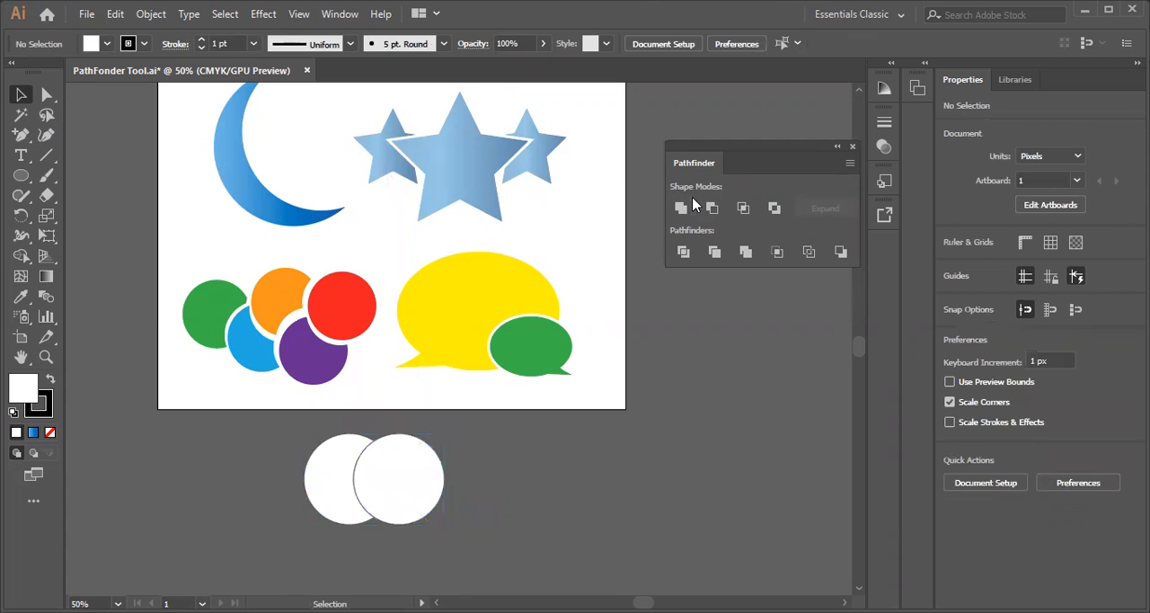
Try merging the two overlapping circles with Unite, shift the merged shape, and undo both changes
{"action": "left_click_drag", "start_coordinate": [283, 455], "coordinate": [489, 548]}
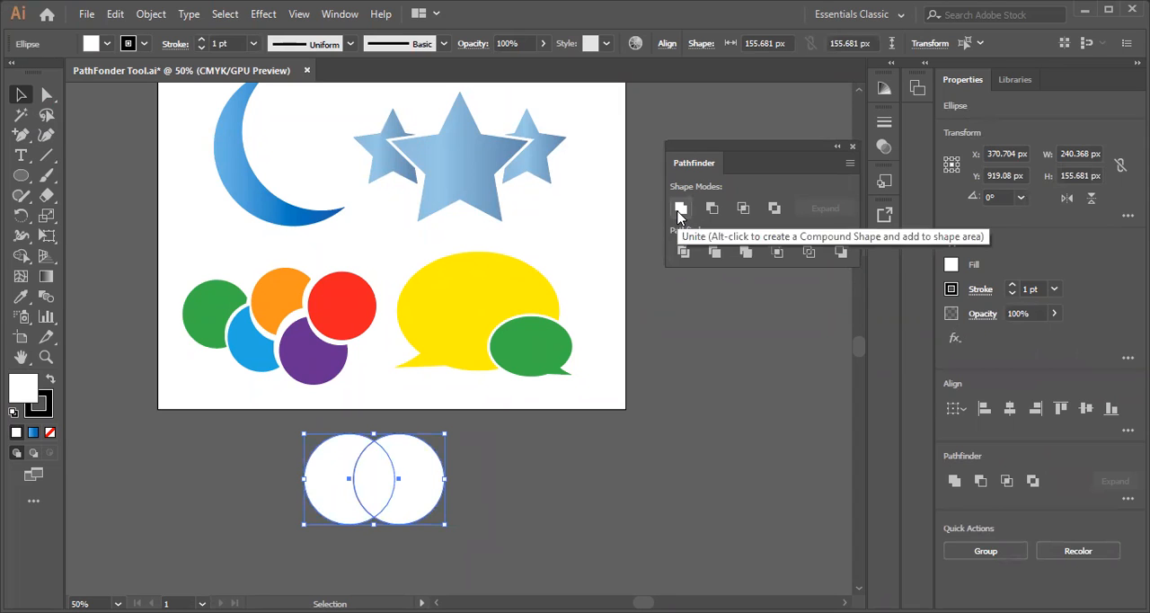
{"action": "left_click", "coordinate": [680, 209]}
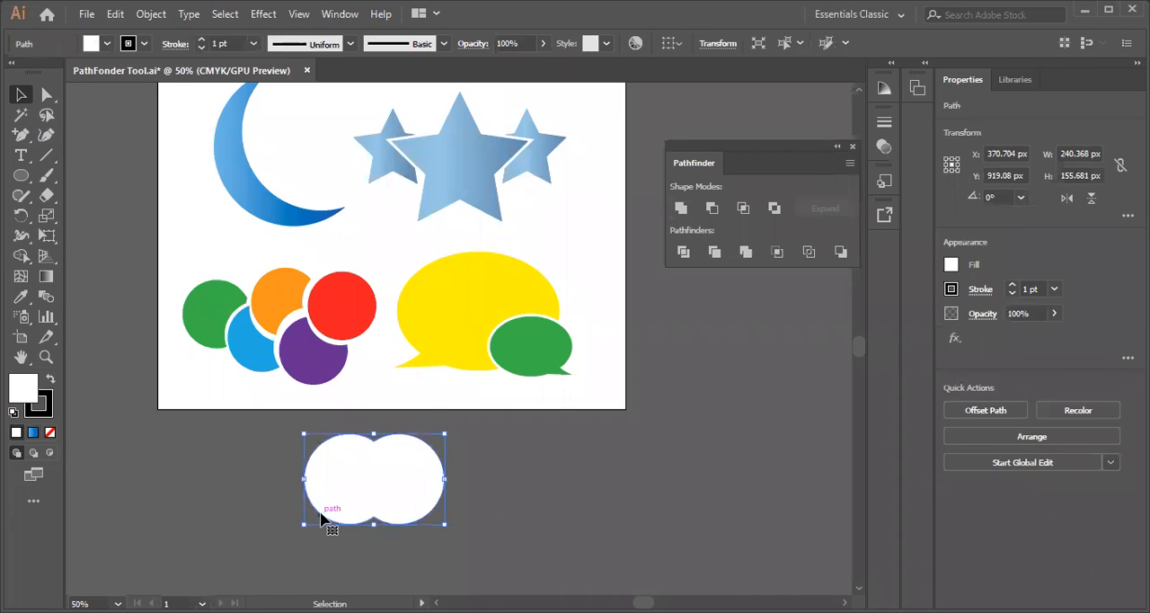
{"action": "left_click_drag", "start_coordinate": [381, 511], "coordinate": [449, 503]}
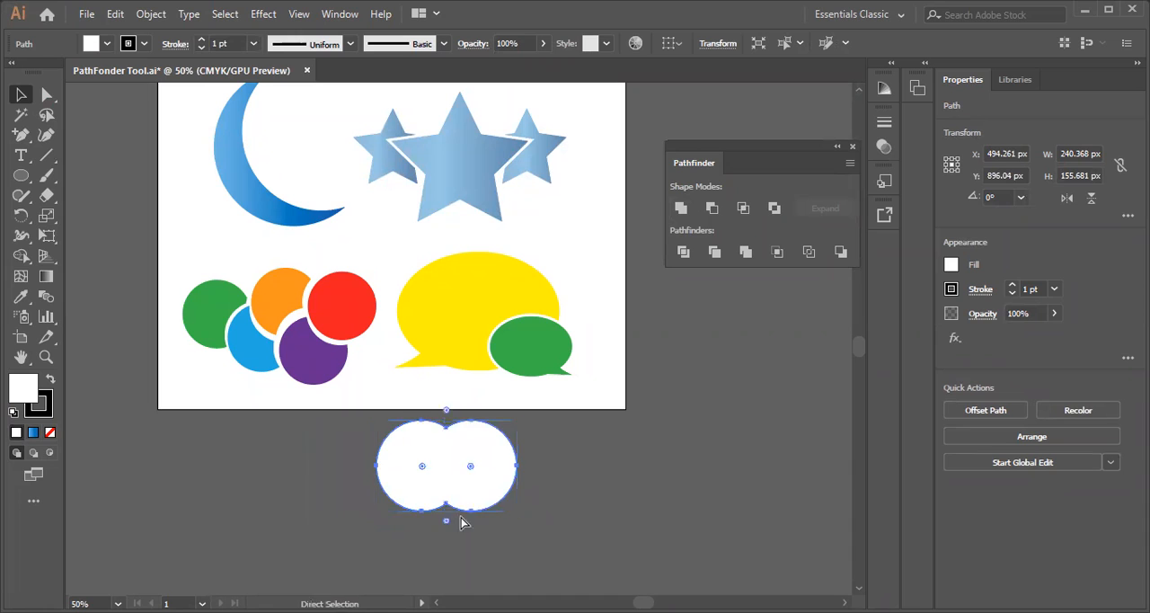
{"action": "key", "text": "ctrl+z"}
{"action": "key", "text": "ctrl+z"}
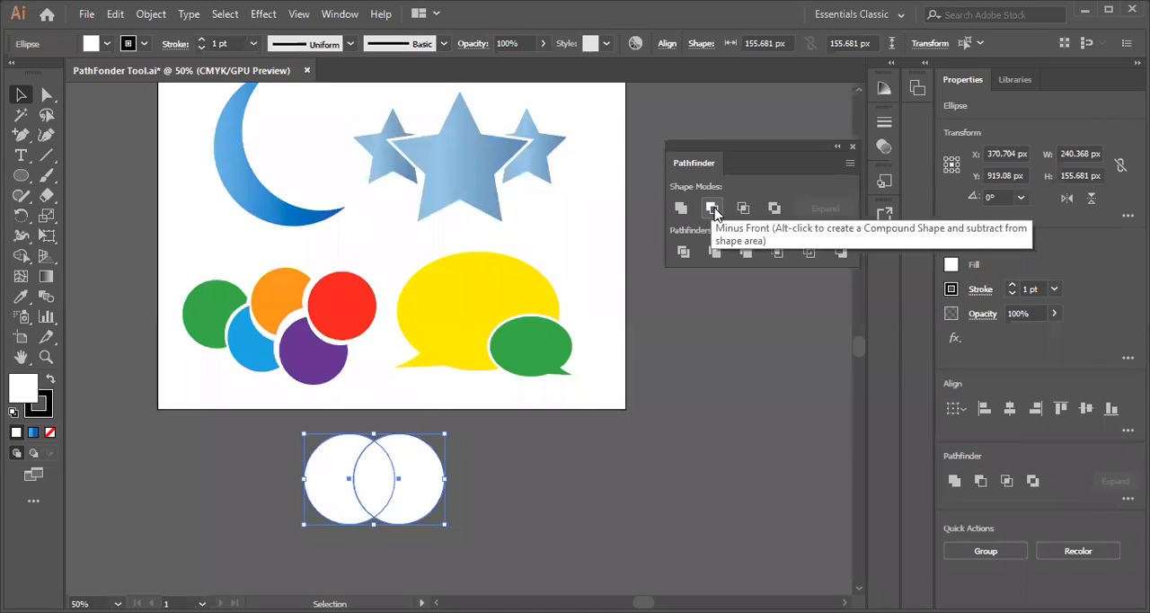
Try cutting the front circle out of the back one with Minus Front, and undo it
{"action": "left_click", "coordinate": [282, 398]}
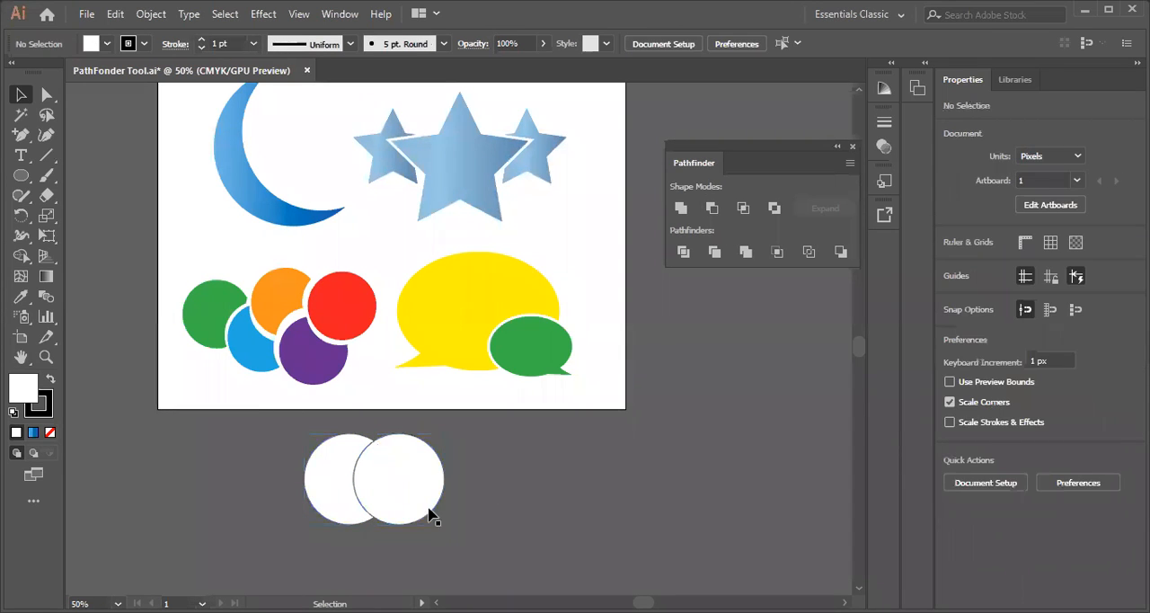
{"action": "left_click_drag", "start_coordinate": [286, 444], "coordinate": [465, 542]}
{"action": "left_click", "coordinate": [711, 208]}
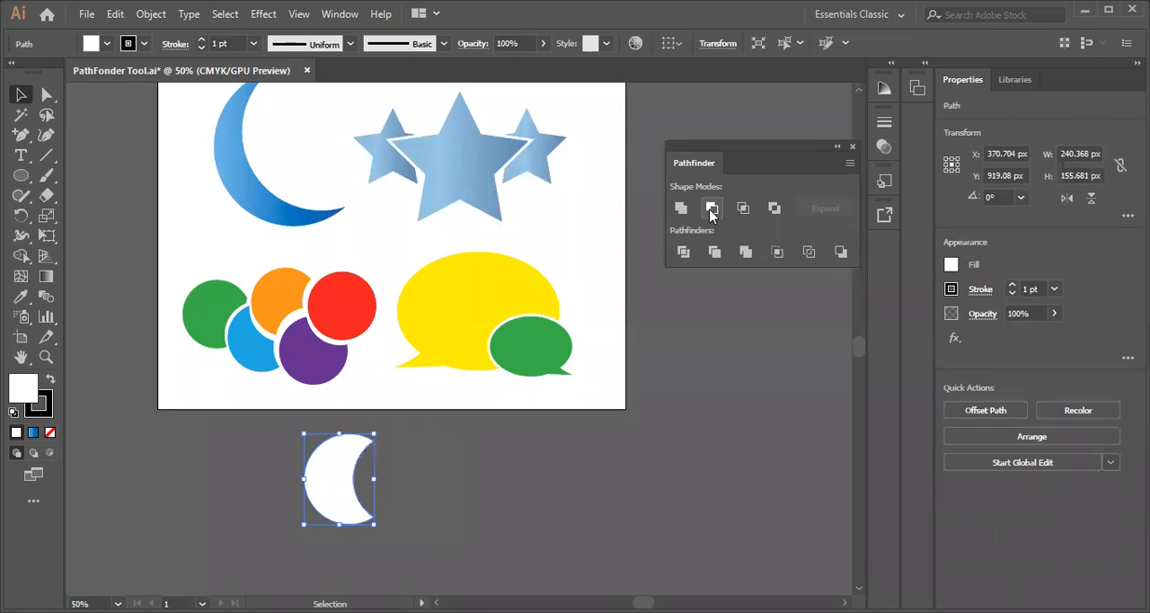
{"action": "left_click", "coordinate": [376, 527]}
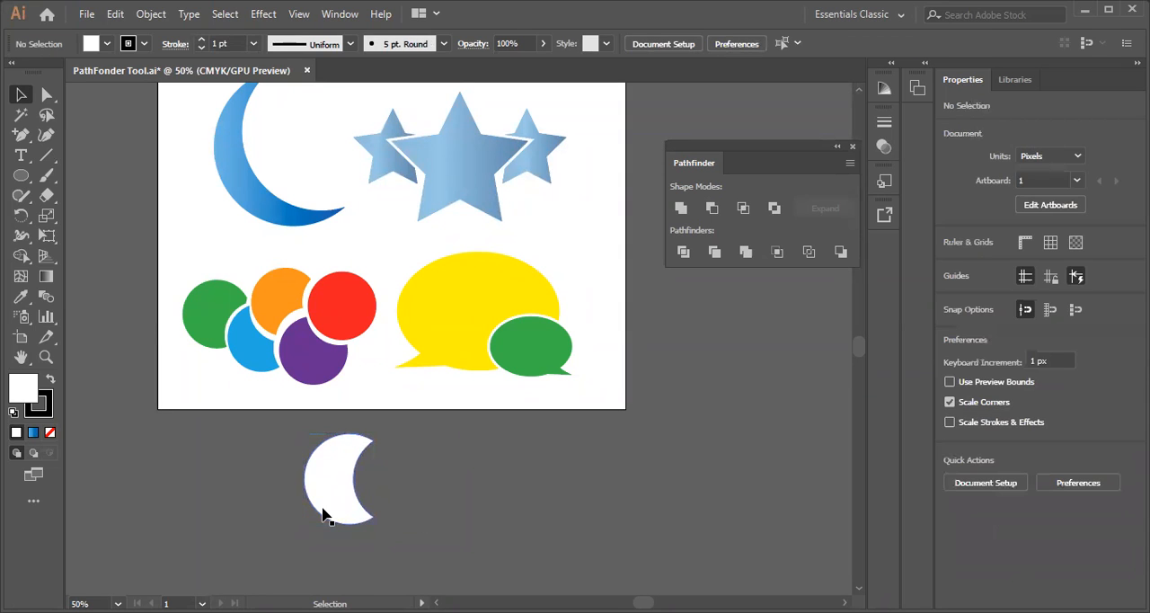
{"action": "key", "text": "ctrl+z"}
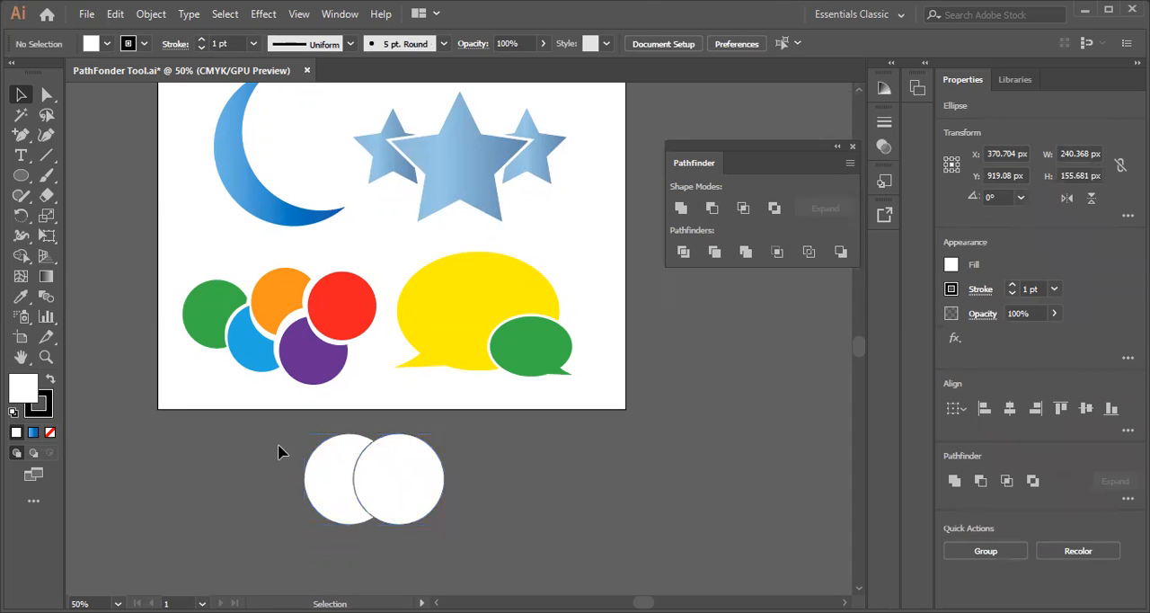
Try reducing the two circles to their overlapping area with Intersect, and undo it
{"action": "left_click_drag", "start_coordinate": [278, 445], "coordinate": [493, 522]}
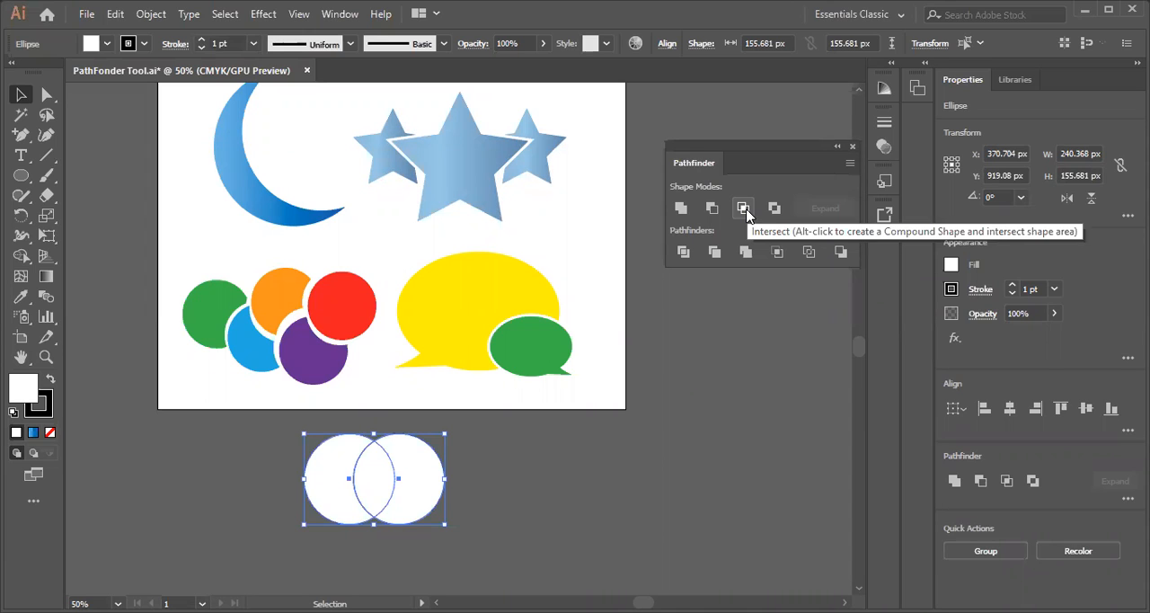
{"action": "left_click", "coordinate": [745, 209]}
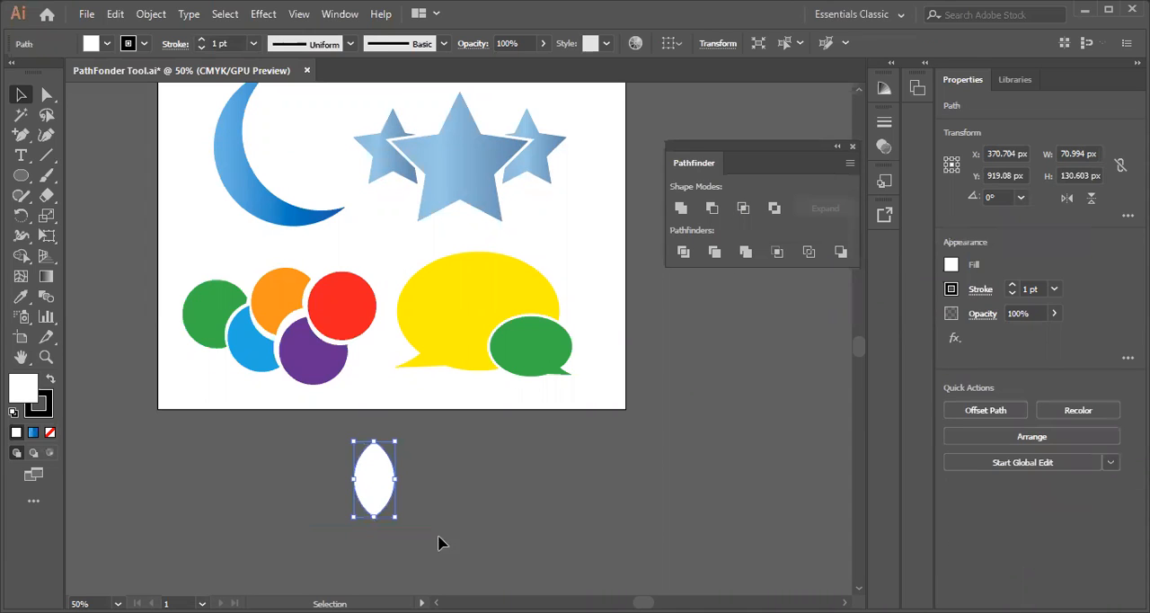
{"action": "left_click", "coordinate": [458, 496]}
{"action": "key", "text": "ctrl+z"}
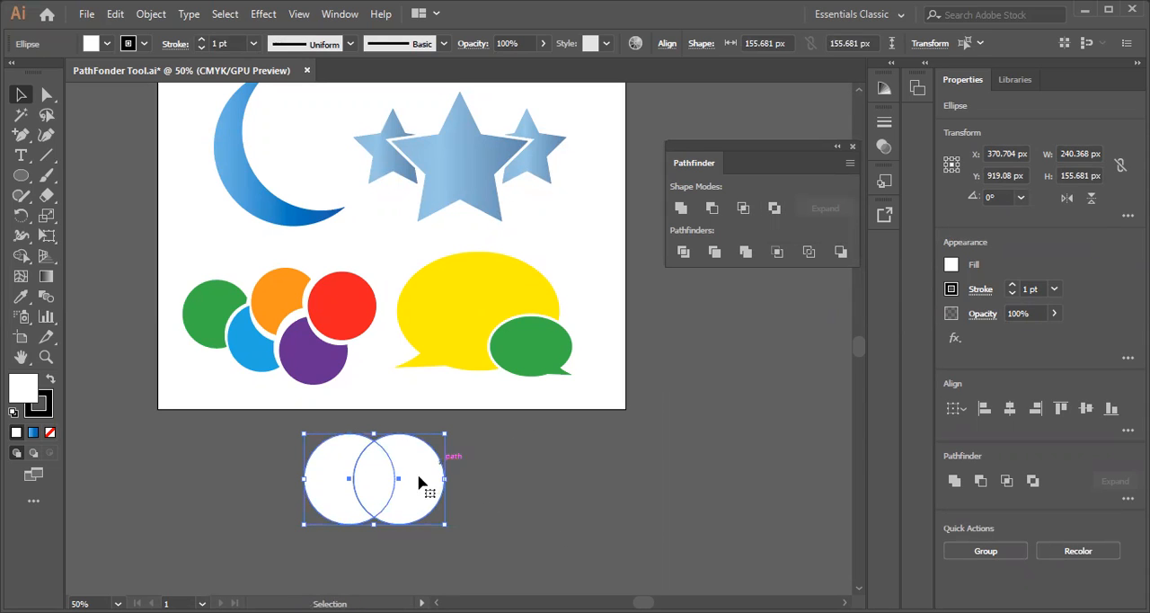
Try removing the overlap of the two circles with Exclude, and undo back to the single circle
{"action": "left_click", "coordinate": [774, 209]}
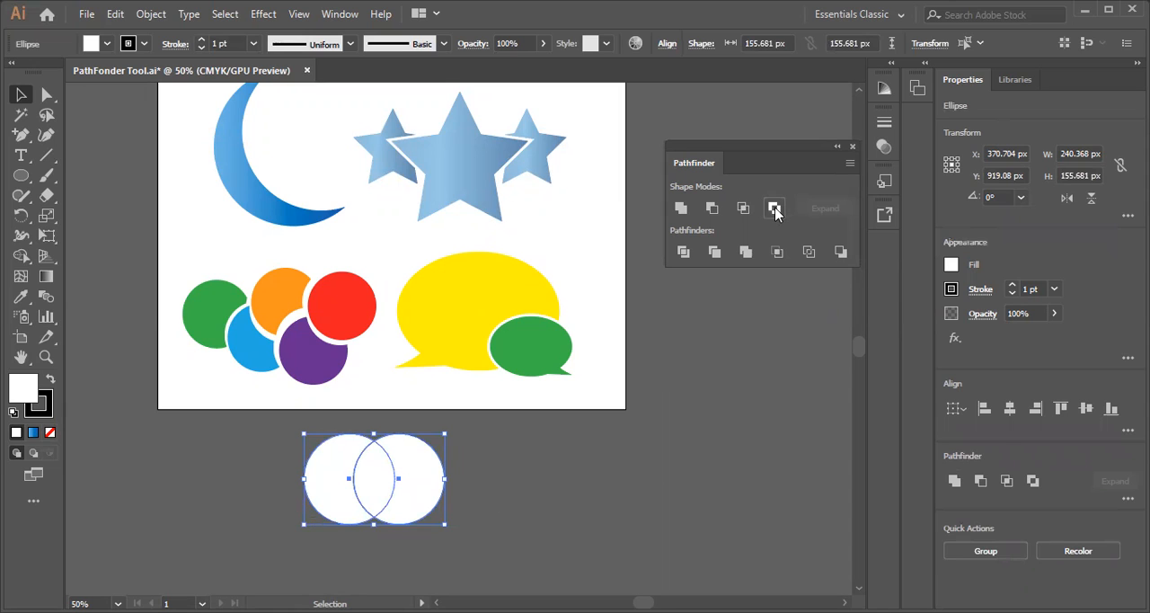
{"action": "left_click", "coordinate": [513, 505]}
{"action": "key", "text": "a"}
{"action": "left_click", "coordinate": [386, 525]}
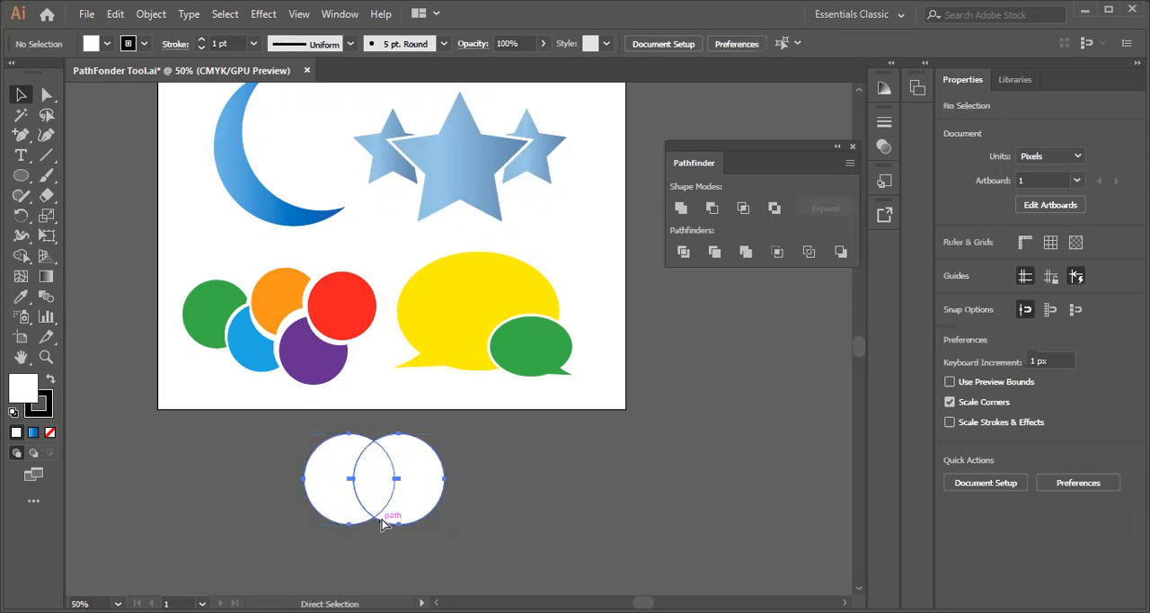
{"action": "key", "text": "ctrl+z"}
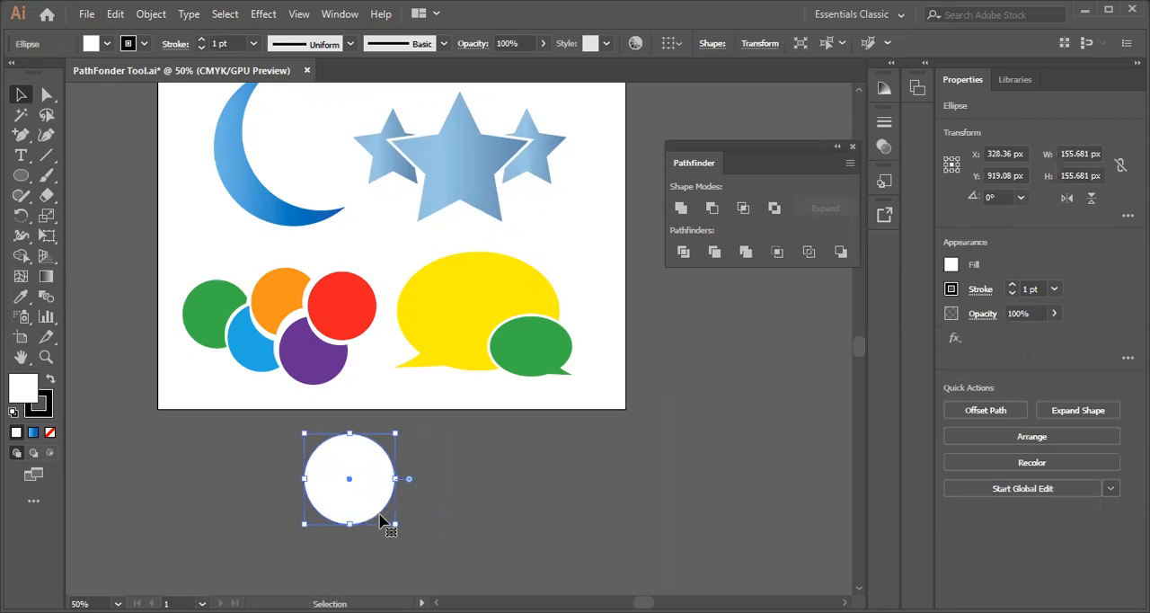
Duplicate the white circle about 78 px to the right and combine both circles into a Unite compound shape
{"action": "left_click_drag", "start_coordinate": [337, 484], "coordinate": [383, 483]}
{"action": "left_click", "coordinate": [276, 487]}
{"action": "left_click_drag", "start_coordinate": [283, 437], "coordinate": [452, 495]}
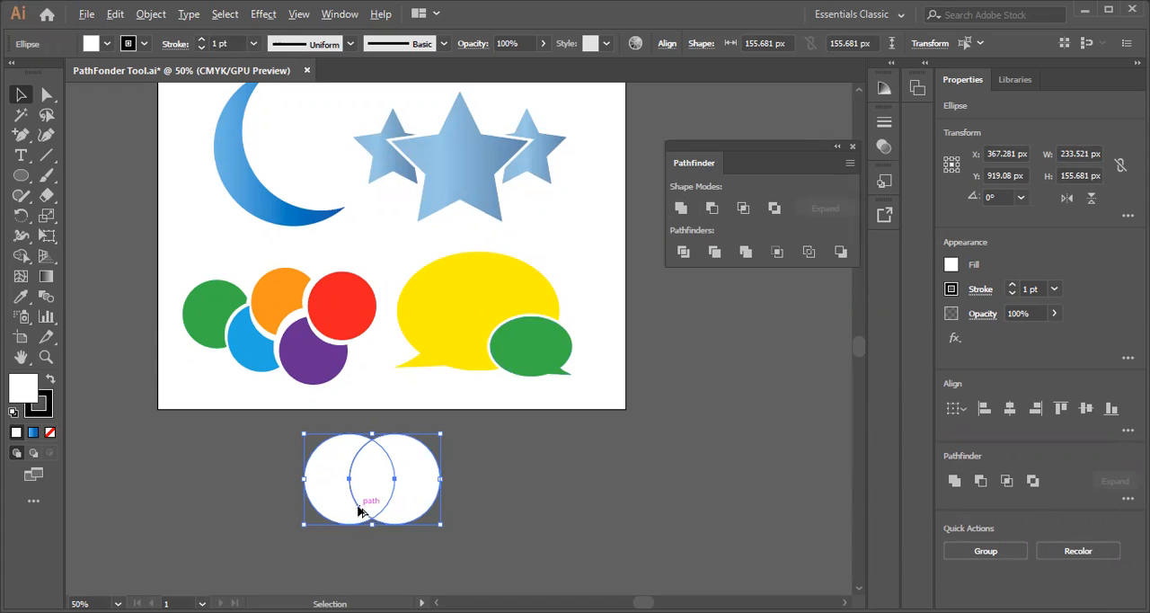
{"action": "left_click", "coordinate": [680, 208], "text": "alt"}
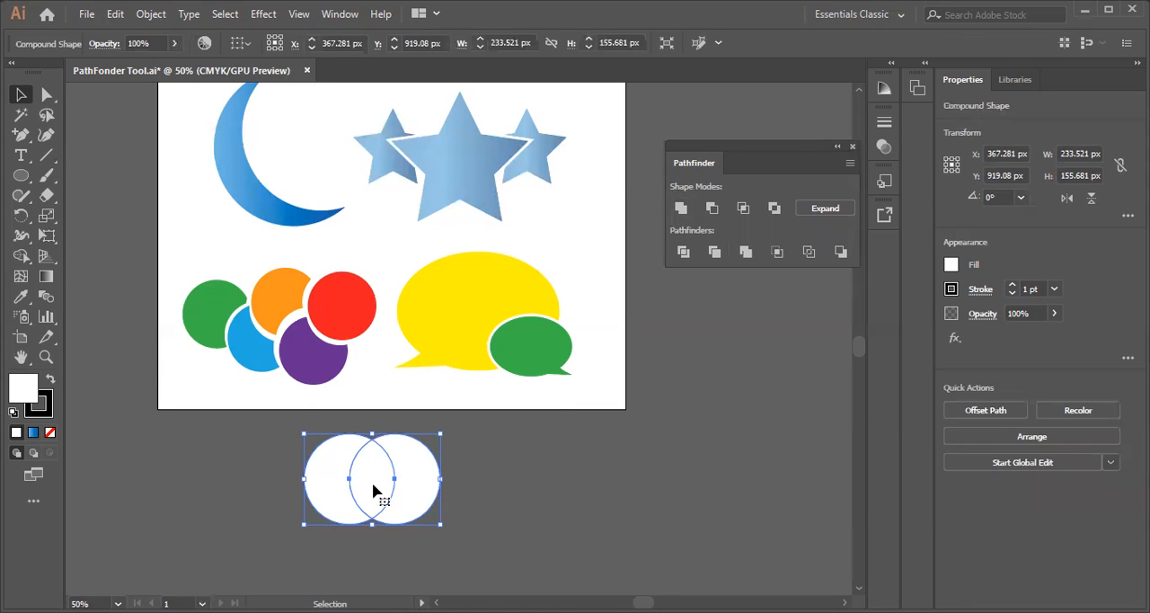
Move the united compound shape below the artboard to about X 507 px, Y 959 px and inspect its outline
{"action": "left_click", "coordinate": [254, 507]}
{"action": "left_click_drag", "start_coordinate": [390, 494], "coordinate": [334, 489]}
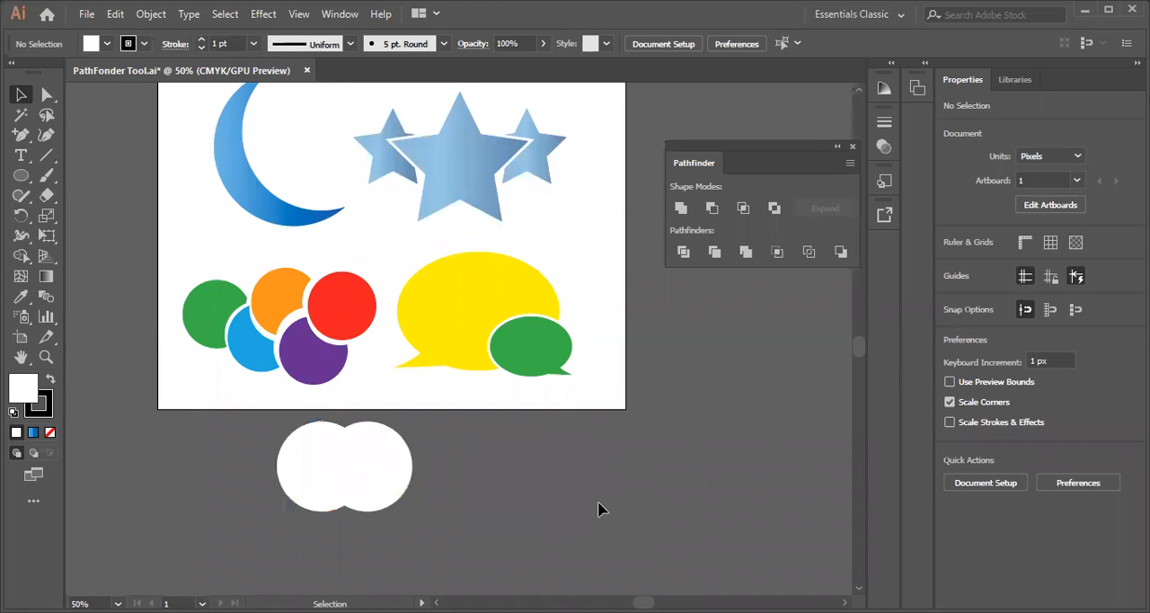
{"action": "left_click_drag", "start_coordinate": [340, 474], "coordinate": [467, 512]}
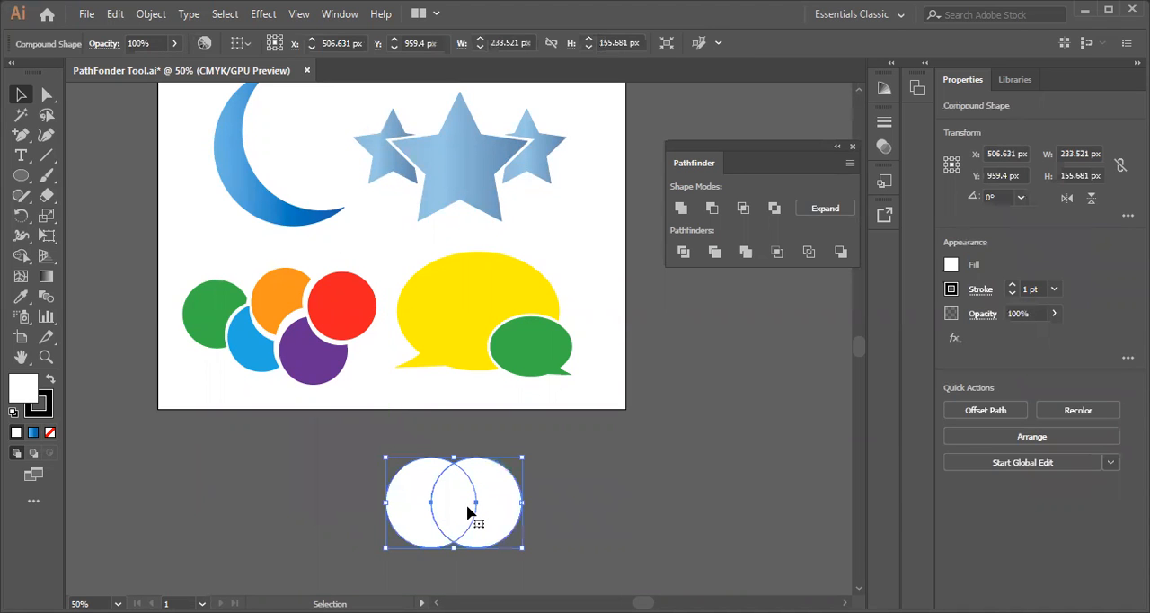
{"action": "scroll", "coordinate": [468, 499], "scroll_direction": "down", "scroll_amount": 3}
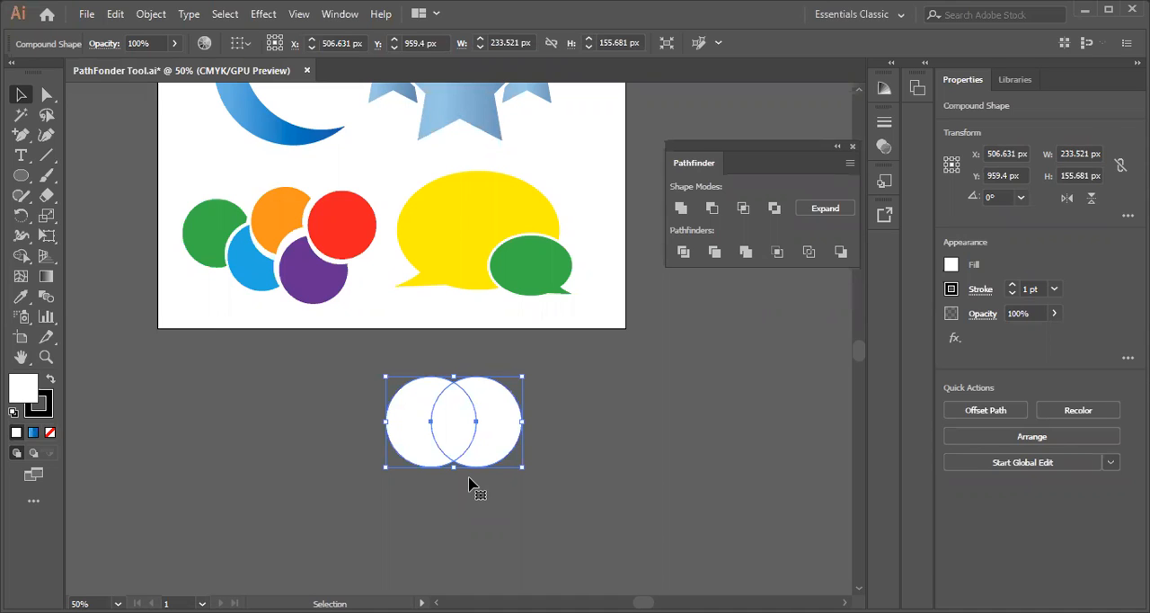
{"action": "left_click", "coordinate": [536, 490]}
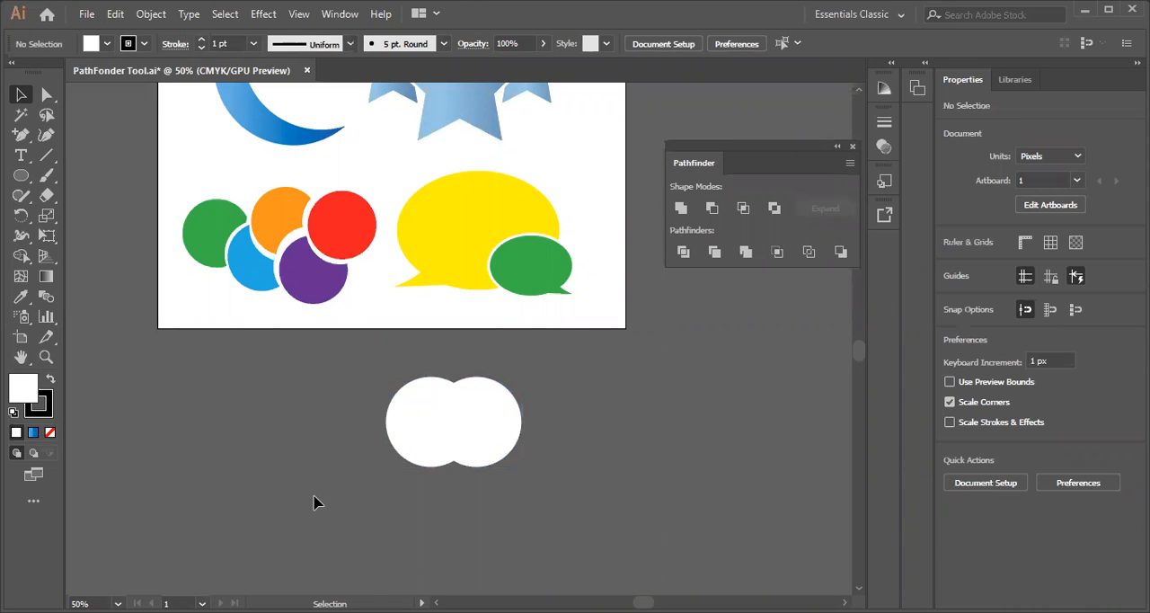
{"action": "left_click", "coordinate": [473, 437]}
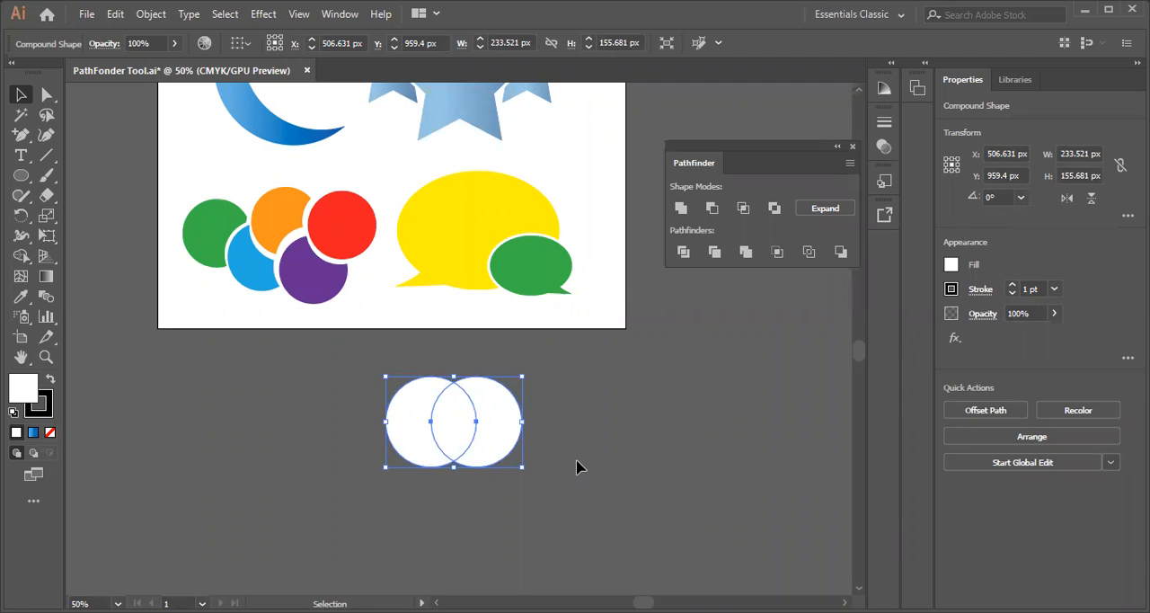
{"action": "left_click", "coordinate": [737, 559]}
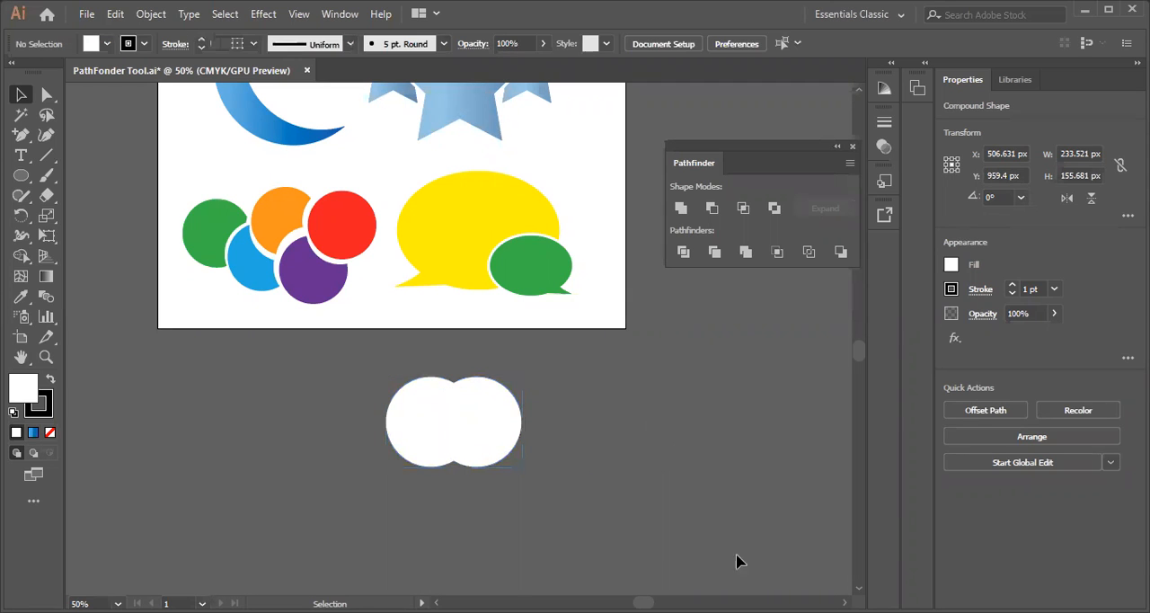
Isolate the compound shape, reposition its two circles so they overlap only slightly, and exit isolation mode
{"action": "double_click", "coordinate": [494, 438]}
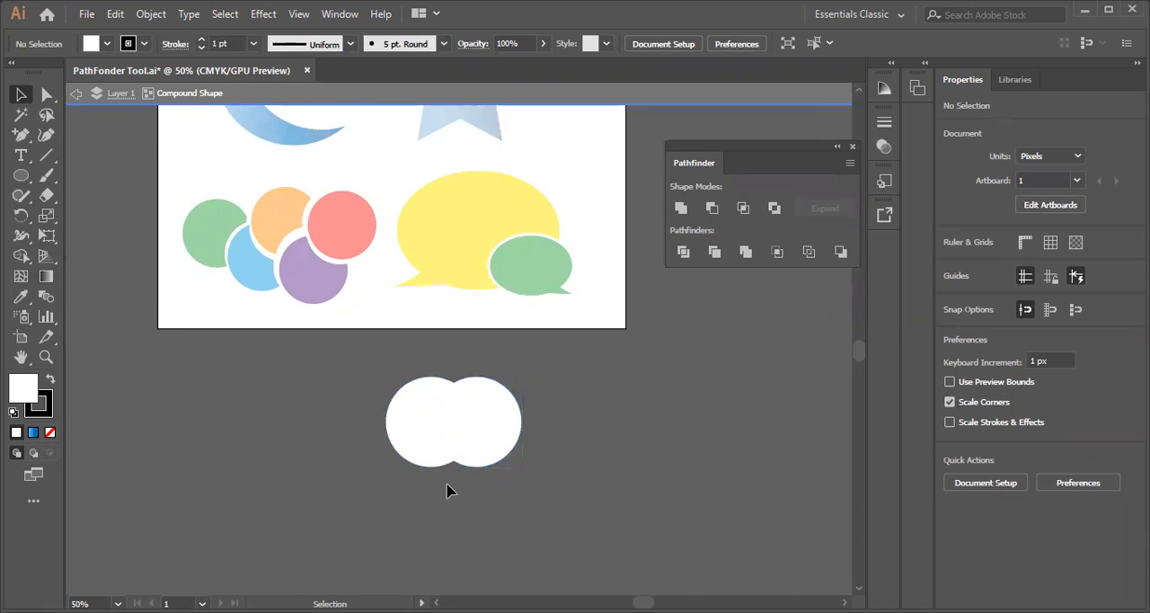
{"action": "mouse_move", "coordinate": [487, 436]}
{"action": "left_mouse_down"}
{"action": "mouse_move", "coordinate": [474, 440]}
{"action": "mouse_move", "coordinate": [494, 426]}
{"action": "left_mouse_up"}
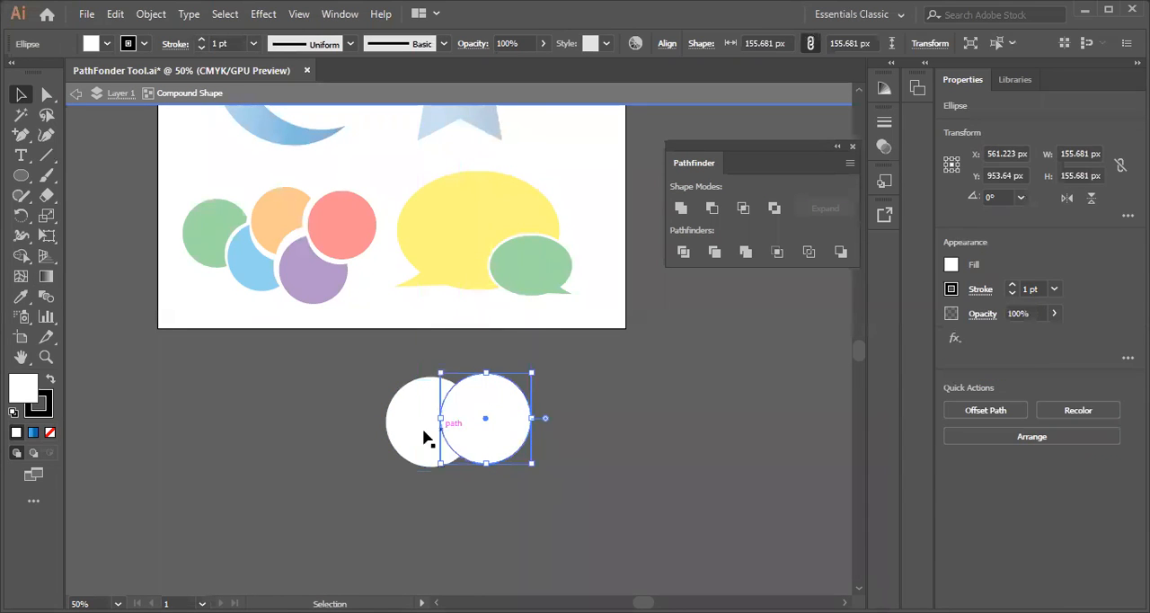
{"action": "left_click_drag", "start_coordinate": [412, 423], "coordinate": [449, 425]}
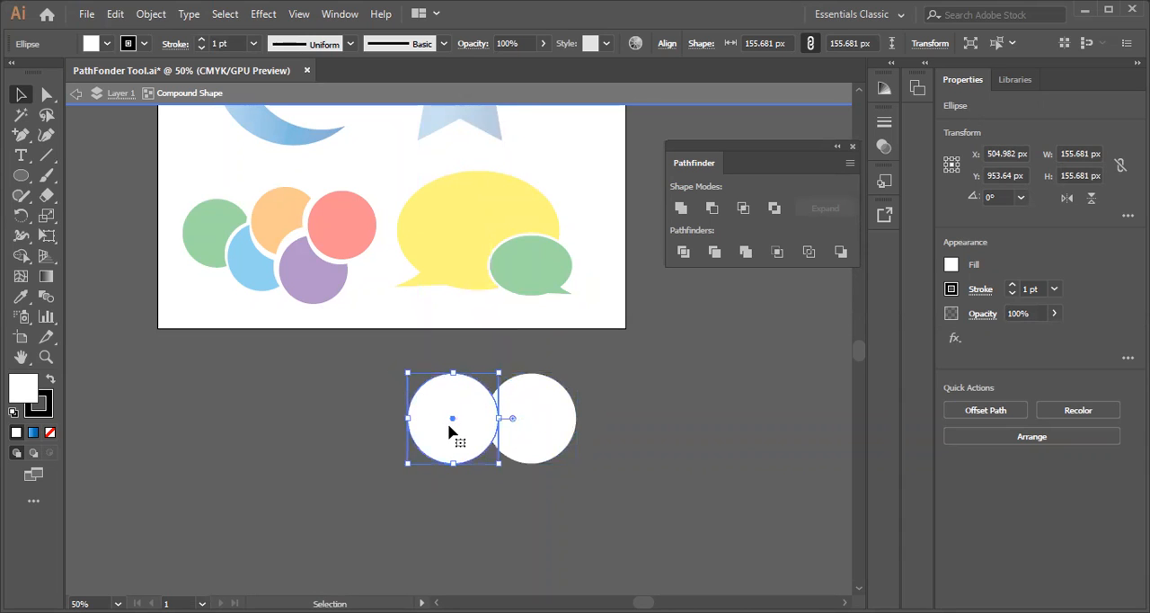
{"action": "double_click", "coordinate": [318, 402]}
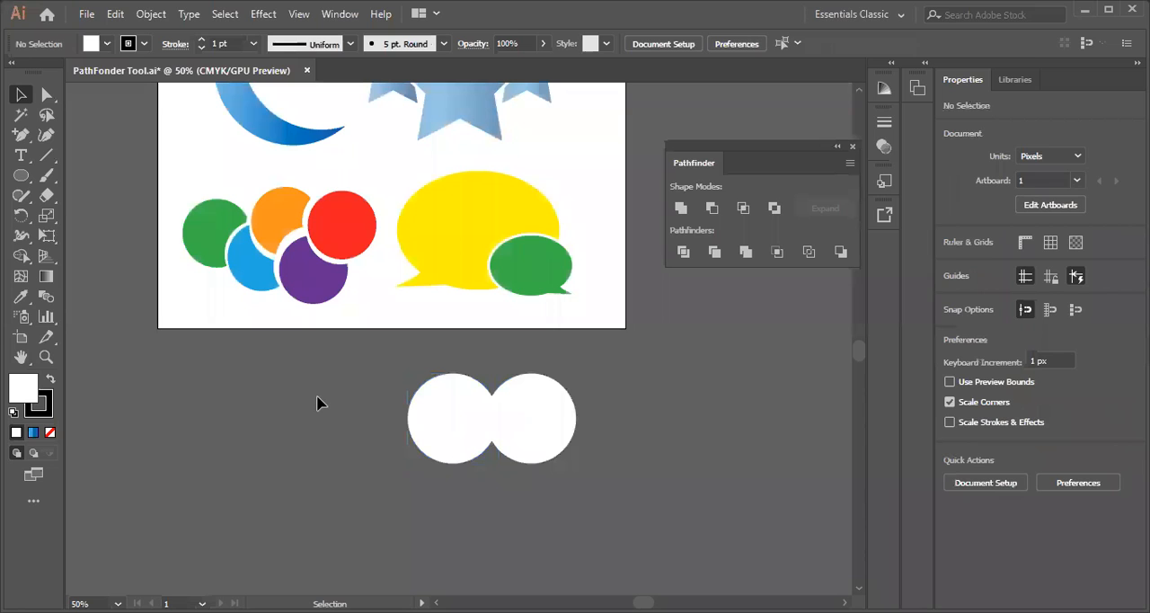
Try moving the adjusted compound shape and expanding it into a single path
{"action": "left_click_drag", "start_coordinate": [526, 430], "coordinate": [417, 429]}
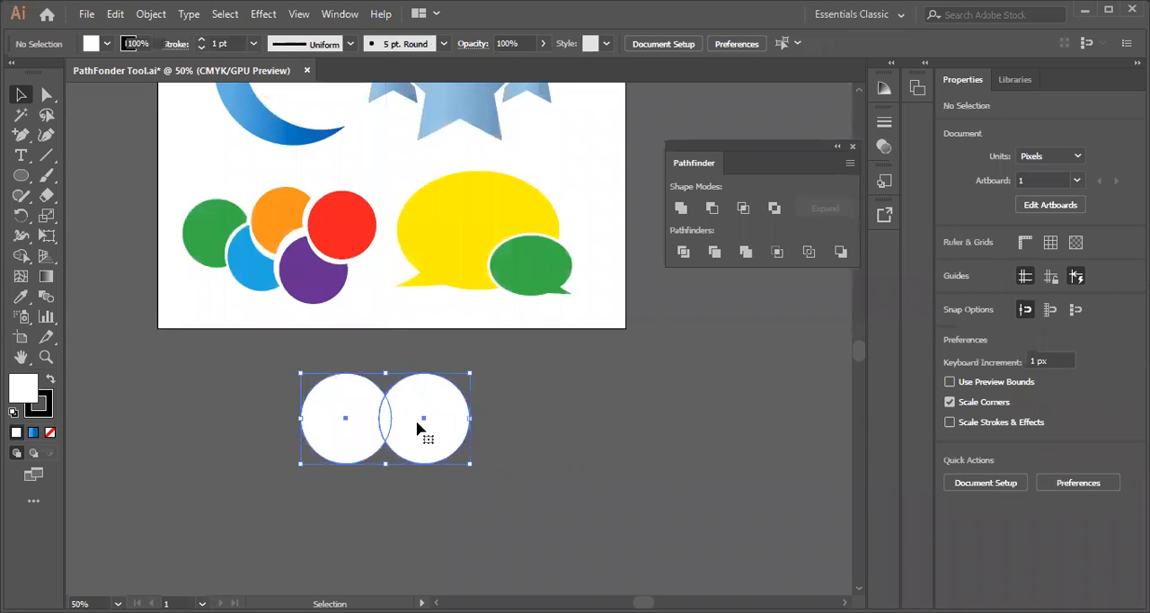
{"action": "key", "text": "ctrl+z"}
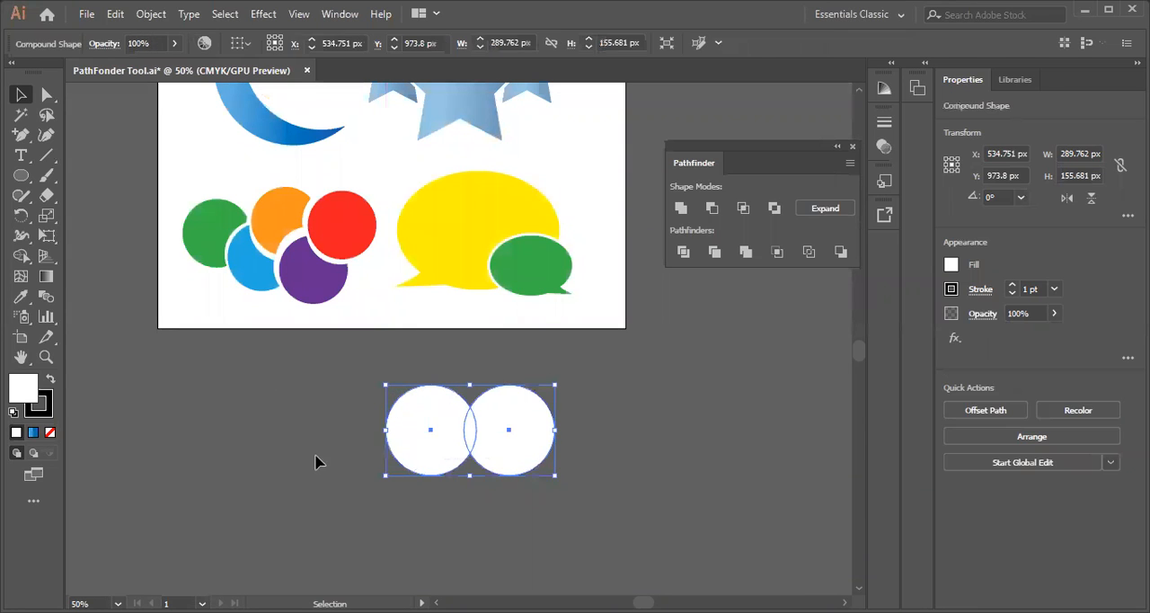
{"action": "left_click", "coordinate": [493, 465]}
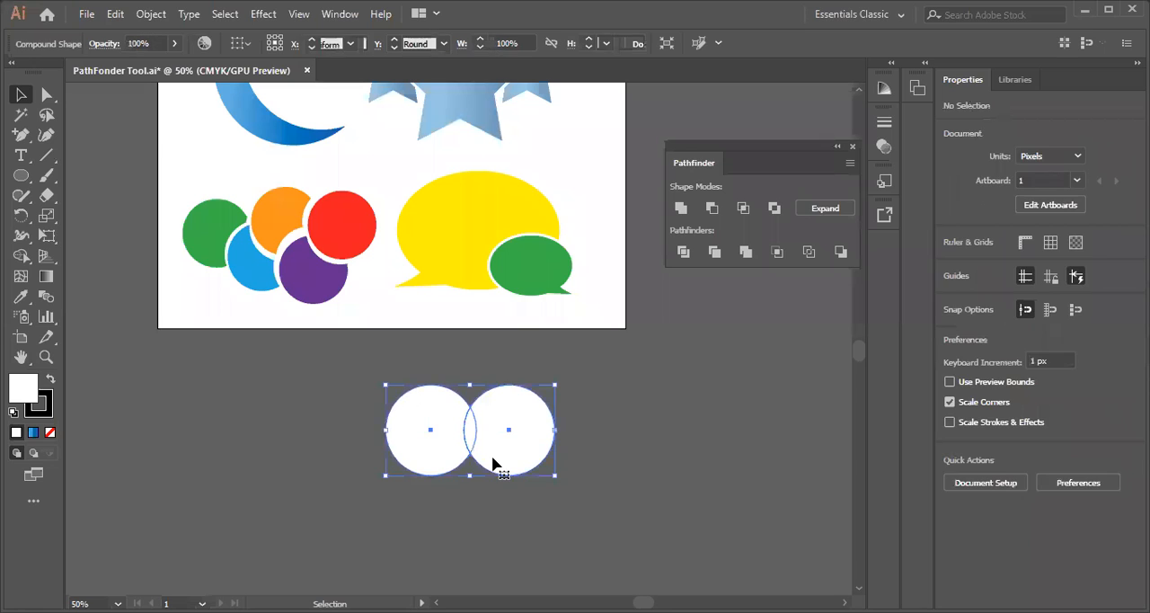
{"action": "left_click", "coordinate": [824, 208]}
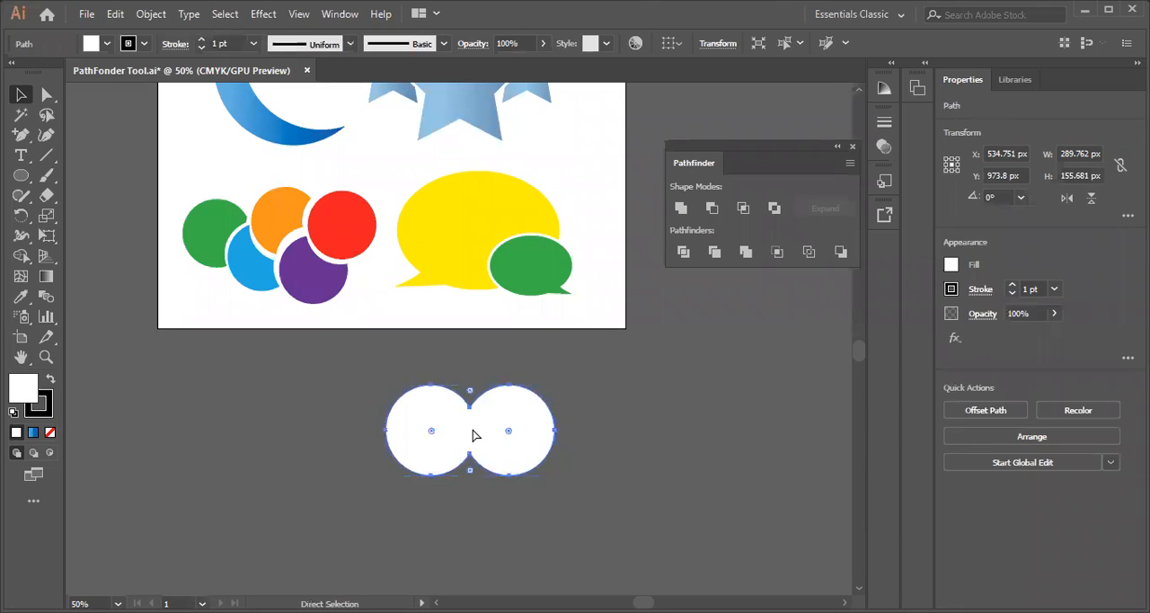
Undo the expansion, the compound shape moves and the repositioning of the individual circles
{"action": "key", "text": "ctrl+z"}
{"action": "key", "text": "ctrl+z"}
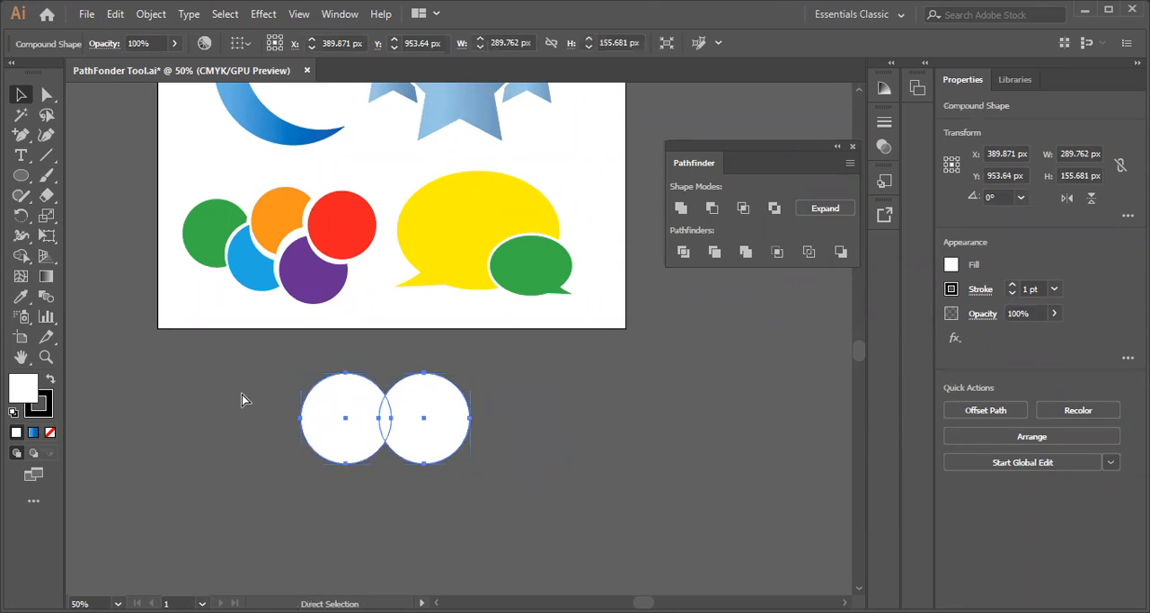
{"action": "key", "text": "ctrl+z"}
{"action": "key", "text": "ctrl+z"}
{"action": "key", "text": "ctrl+z"}
{"action": "key", "text": "ctrl+z"}
{"action": "key", "text": "ctrl+z"}
{"action": "key", "text": "ctrl+z"}
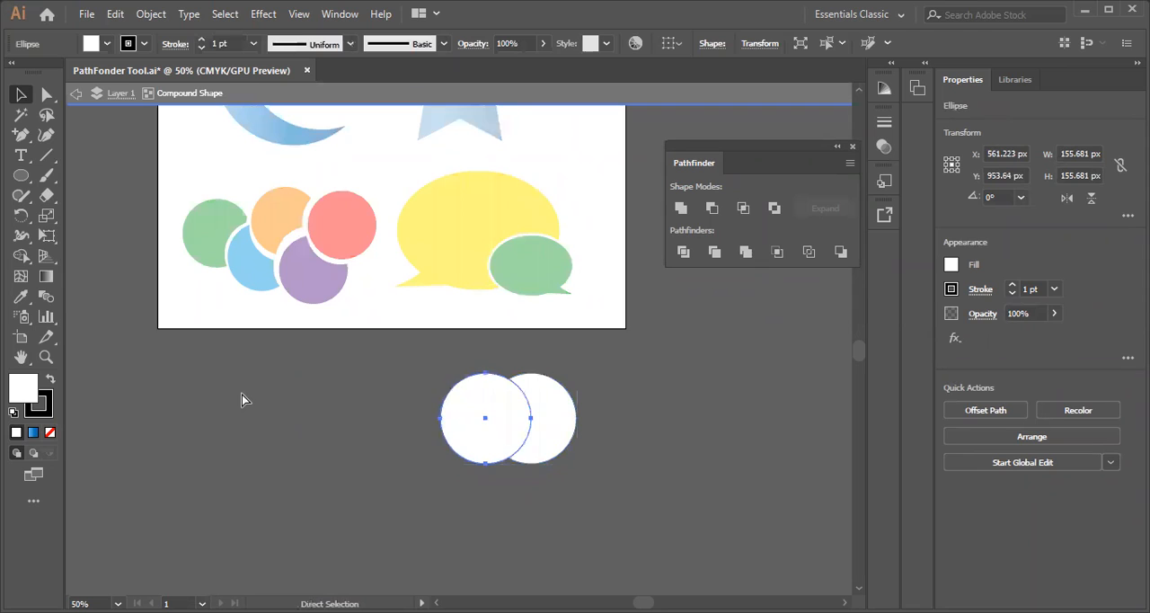
{"action": "key", "text": "ctrl+z"}
{"action": "key", "text": "ctrl+z"}
{"action": "key", "text": "ctrl+z"}
{"action": "key", "text": "ctrl+z"}
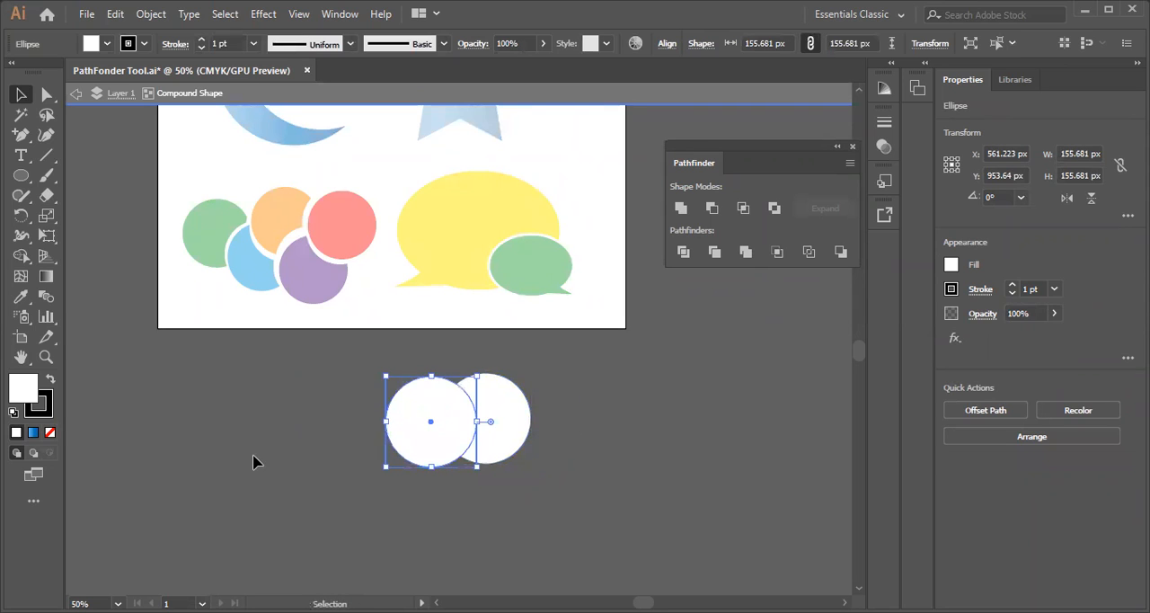
{"action": "key", "text": "ctrl+z"}
{"action": "key", "text": "ctrl+z"}
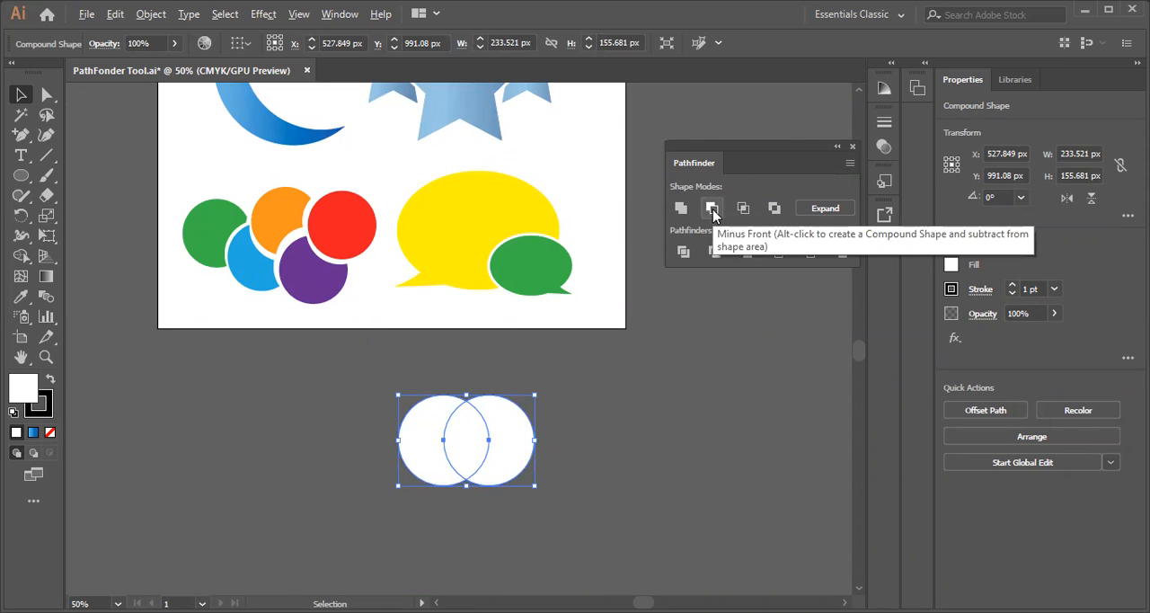
Undo the remaining moves and the Unite compound shape, back to two separate overlapping circles
{"action": "left_click", "coordinate": [562, 436]}
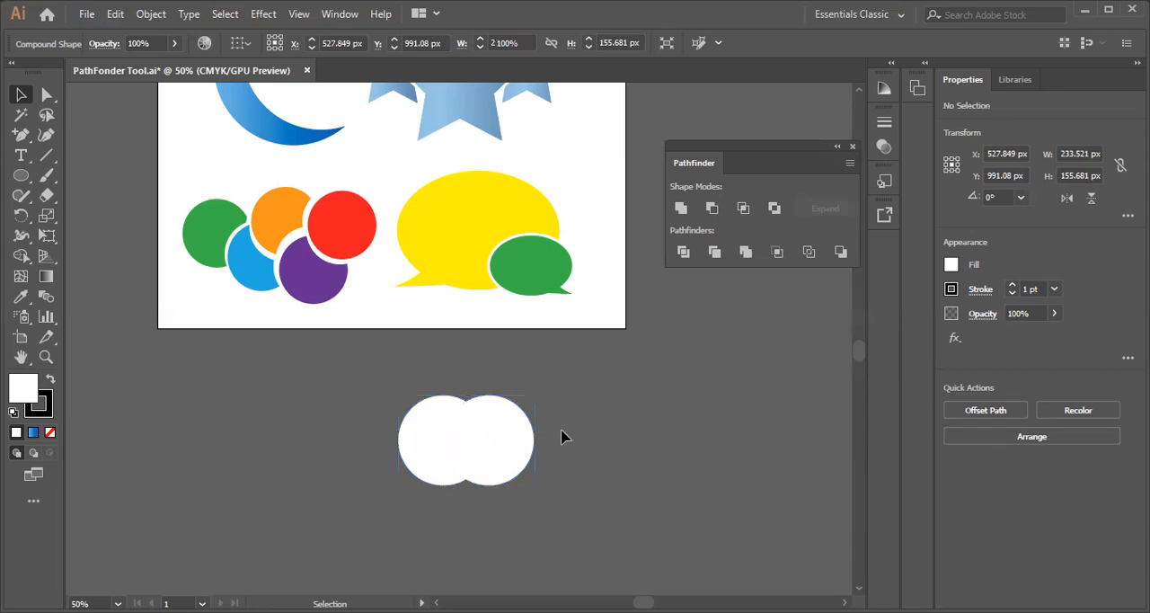
{"action": "left_click", "coordinate": [501, 464]}
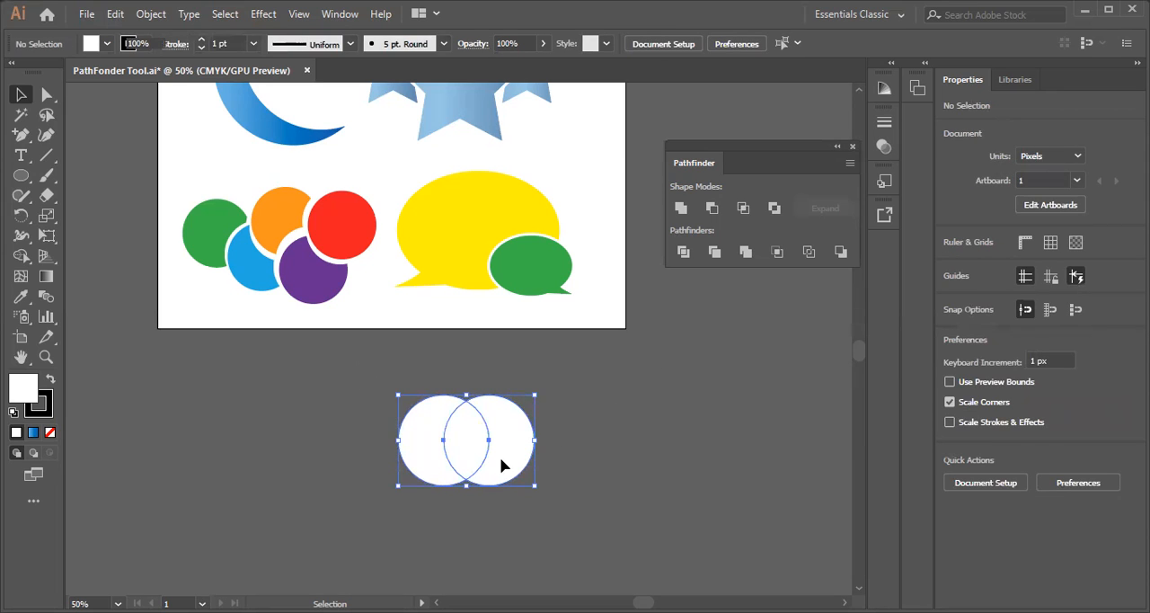
{"action": "key", "text": "ctrl+z"}
{"action": "key", "text": "ctrl+z"}
{"action": "key", "text": "ctrl+z"}
{"action": "key", "text": "ctrl+z"}
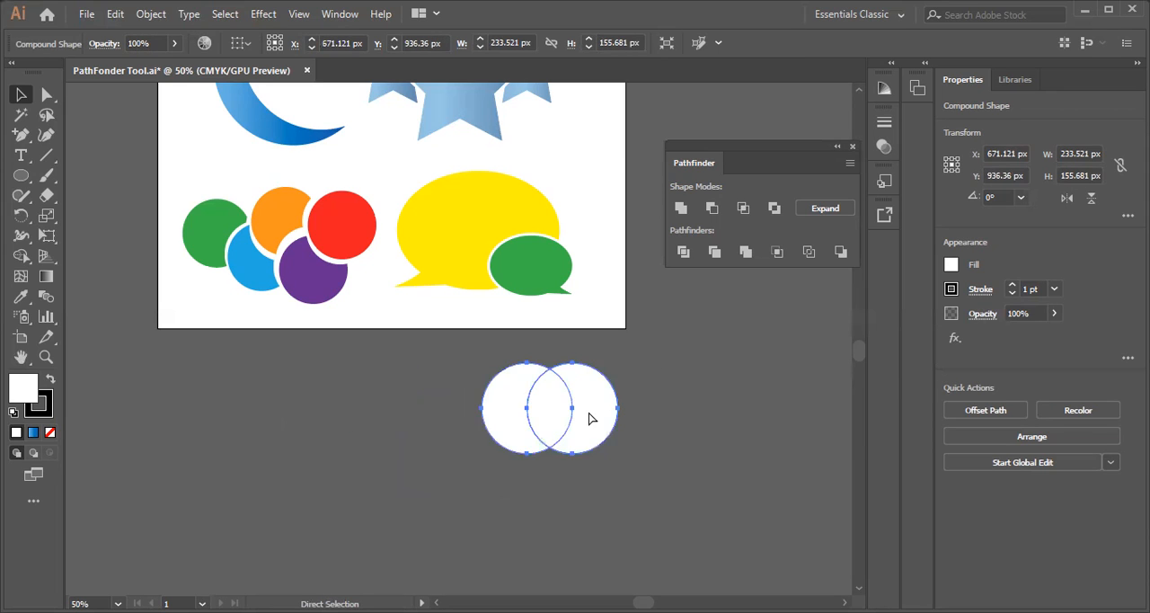
{"action": "left_click", "coordinate": [565, 416]}
{"action": "left_click_drag", "start_coordinate": [383, 401], "coordinate": [424, 422]}
{"action": "key", "text": "ctrl+z"}
Combine the two circles into a Minus Front compound shape and select it
{"action": "left_click_drag", "start_coordinate": [260, 368], "coordinate": [485, 483]}
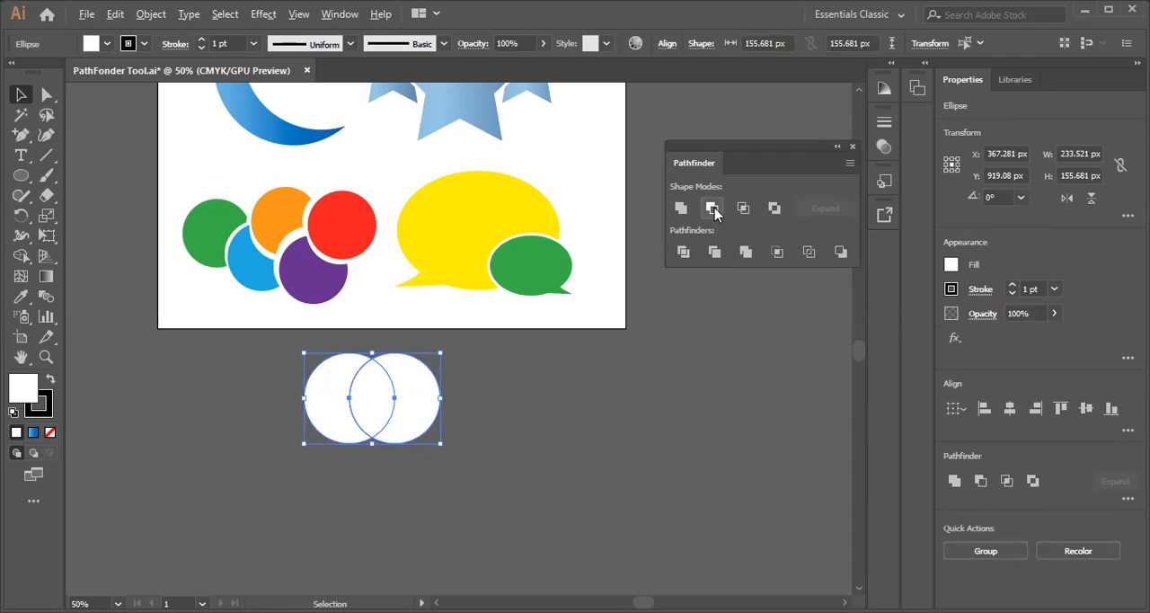
{"action": "left_click", "coordinate": [713, 209]}
{"action": "left_click", "coordinate": [494, 463]}
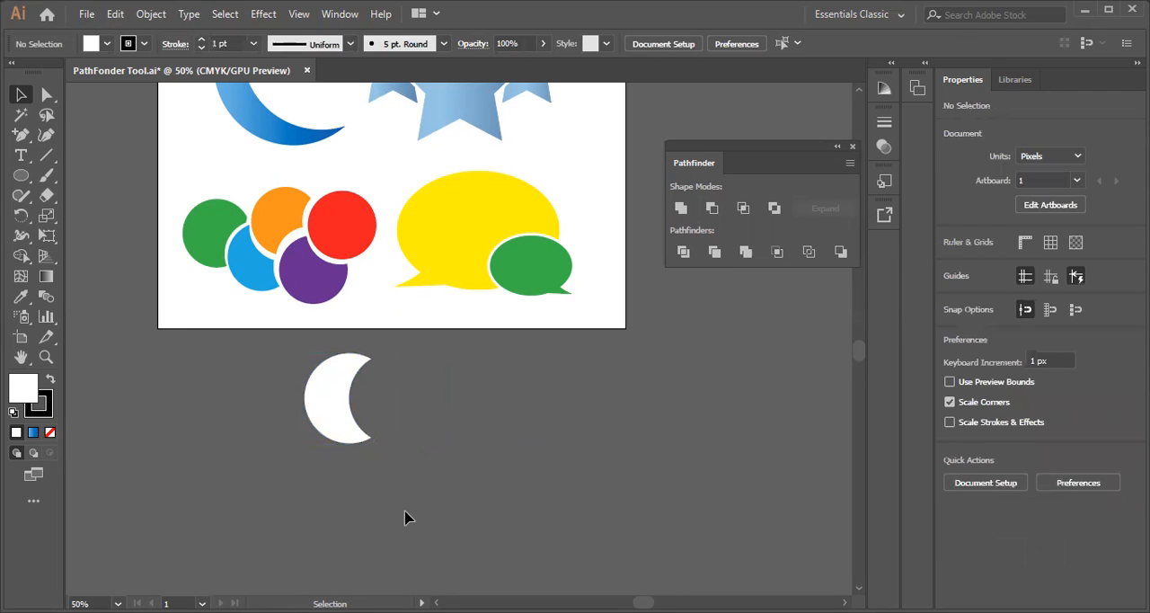
{"action": "left_click_drag", "start_coordinate": [274, 356], "coordinate": [425, 475]}
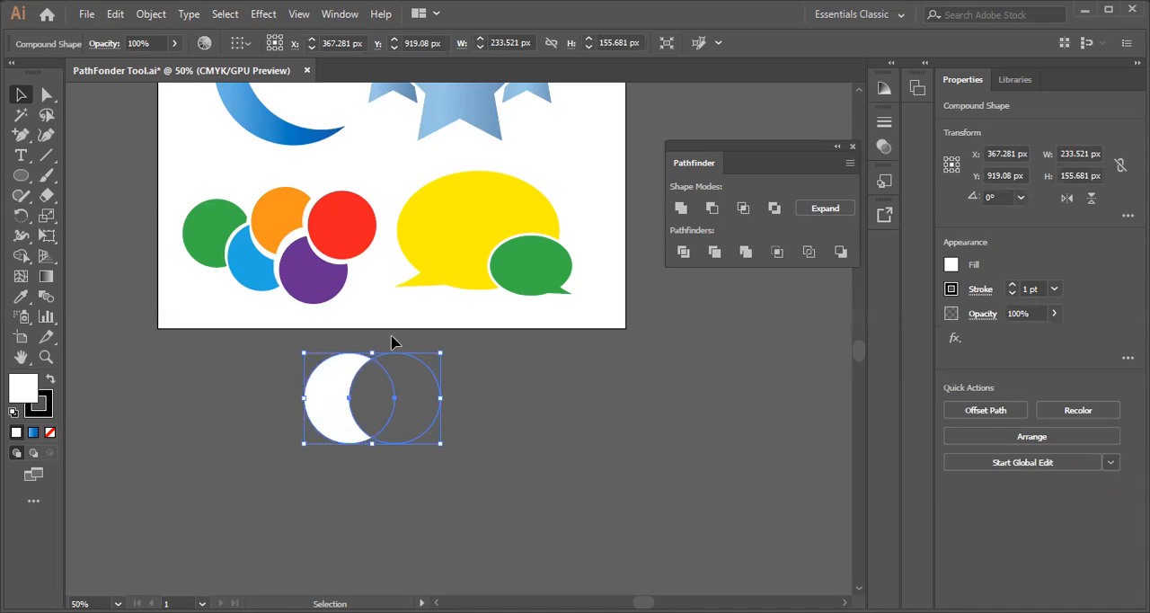
Try thinning the crescent by shifting the front circle left in isolation mode, and undo back to the two separate circles
{"action": "double_click", "coordinate": [429, 414]}
{"action": "left_click_drag", "start_coordinate": [428, 415], "coordinate": [397, 413]}
{"action": "left_click", "coordinate": [277, 500]}
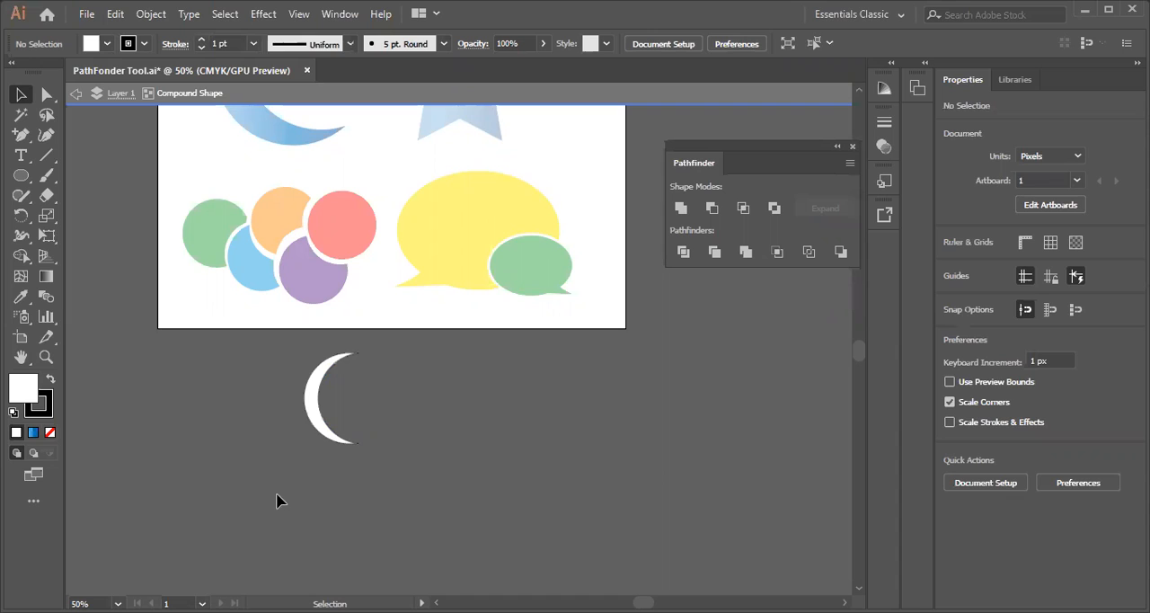
{"action": "key", "text": "ctrl+z"}
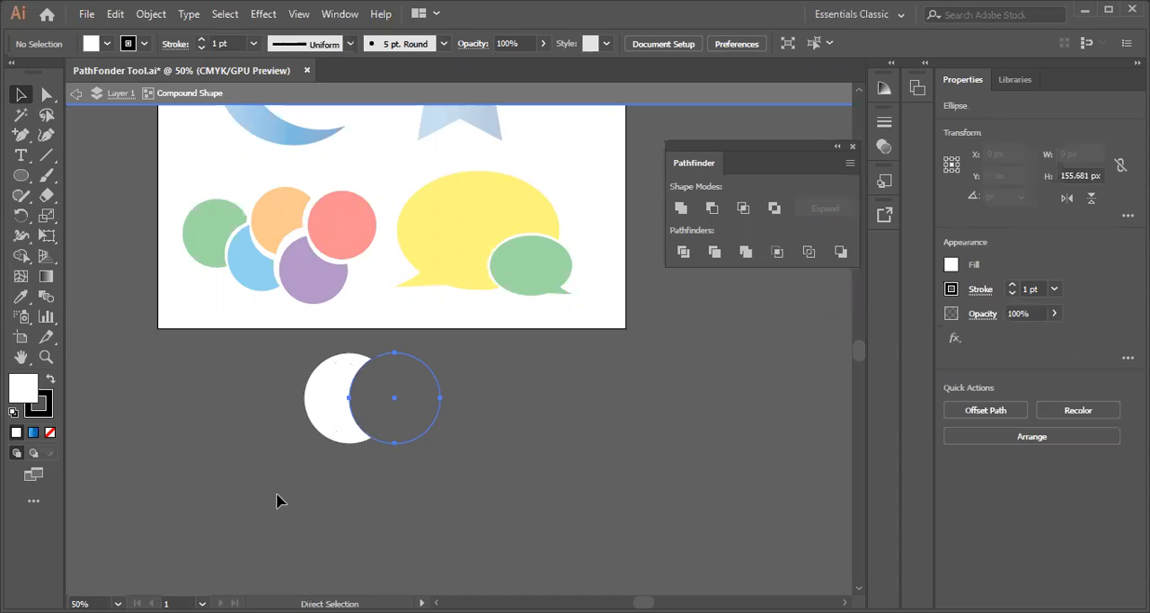
{"action": "key", "text": "ctrl+z"}
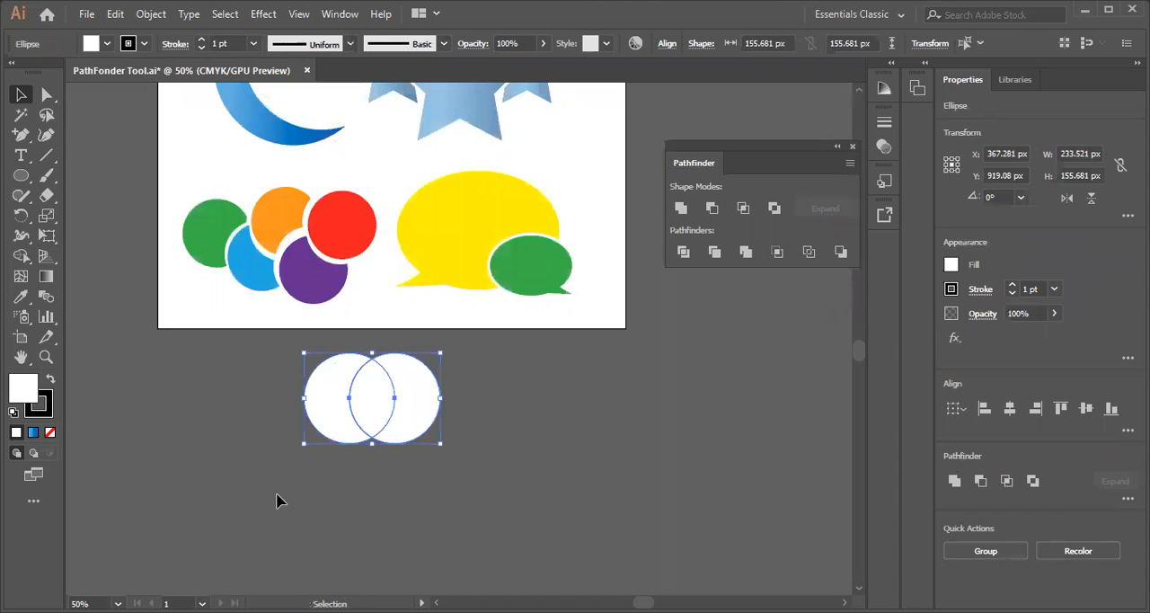
{"action": "left_click", "coordinate": [260, 465]}
Try combining the two circles into an Intersect compound shape, and undo it
{"action": "left_click", "coordinate": [425, 431]}
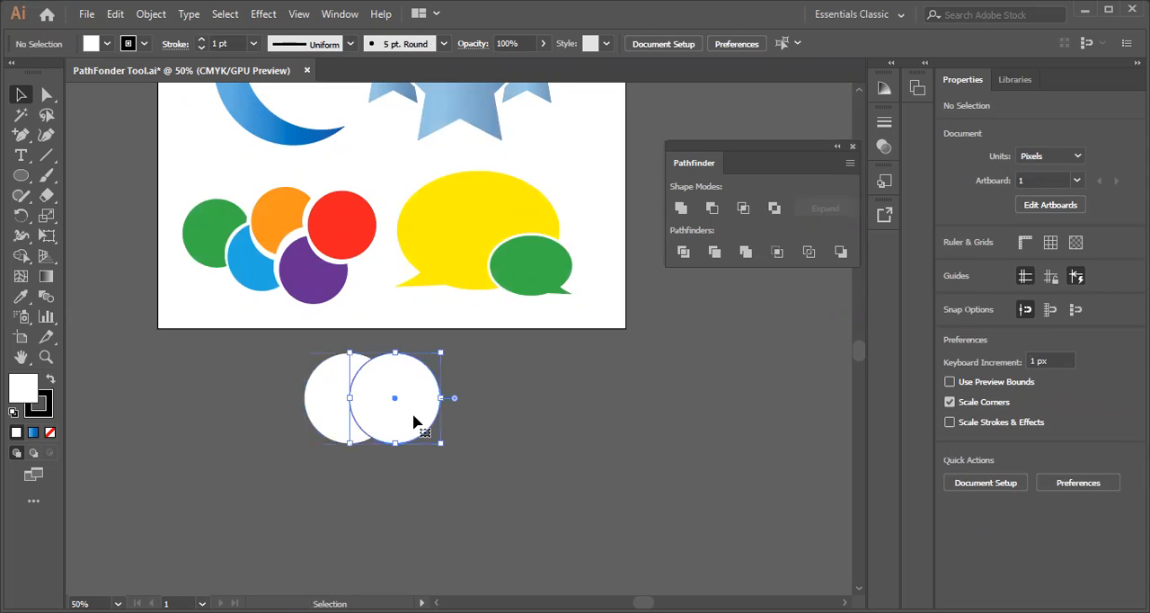
{"action": "left_click_drag", "start_coordinate": [253, 353], "coordinate": [509, 435]}
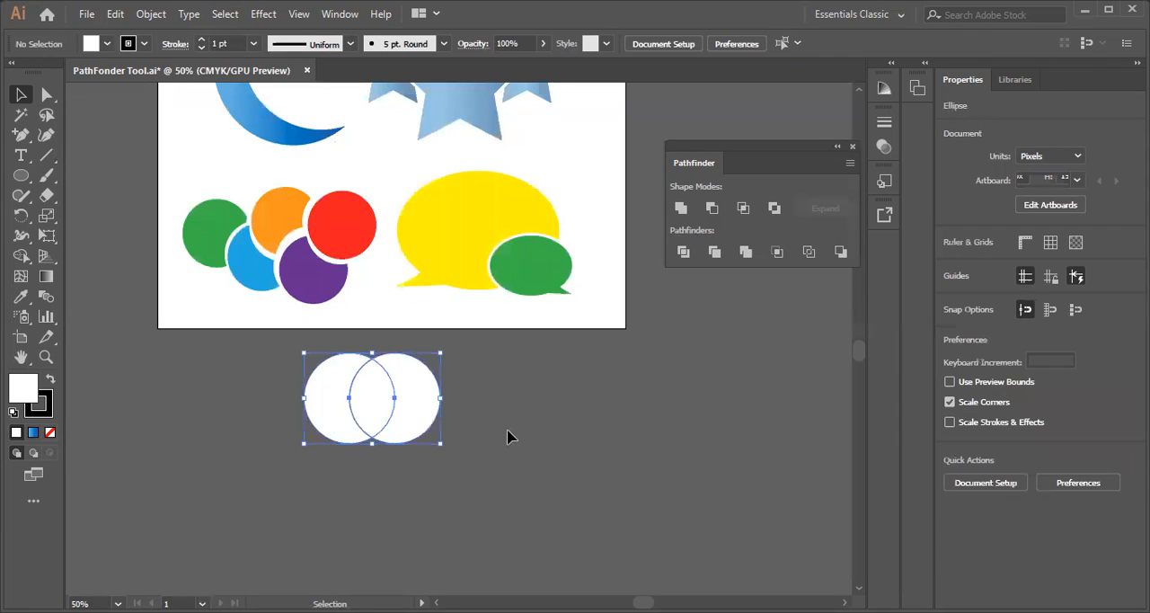
{"action": "left_click", "coordinate": [743, 209]}
{"action": "left_click", "coordinate": [403, 452]}
{"action": "left_click", "coordinate": [439, 427]}
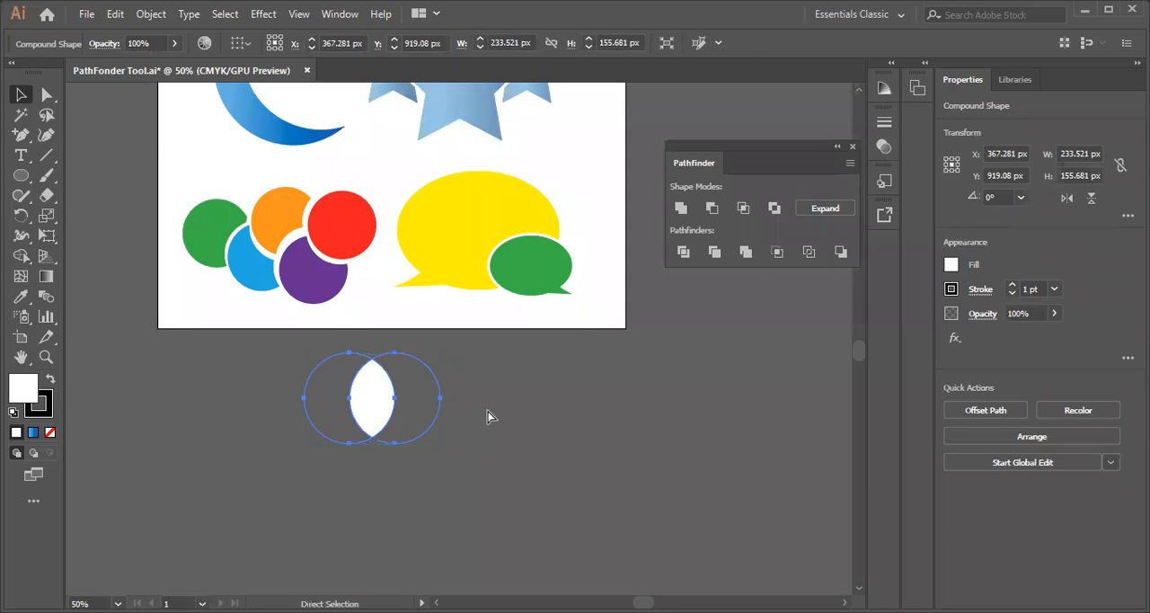
{"action": "key", "text": "ctrl+z"}
{"action": "left_click", "coordinate": [435, 508]}
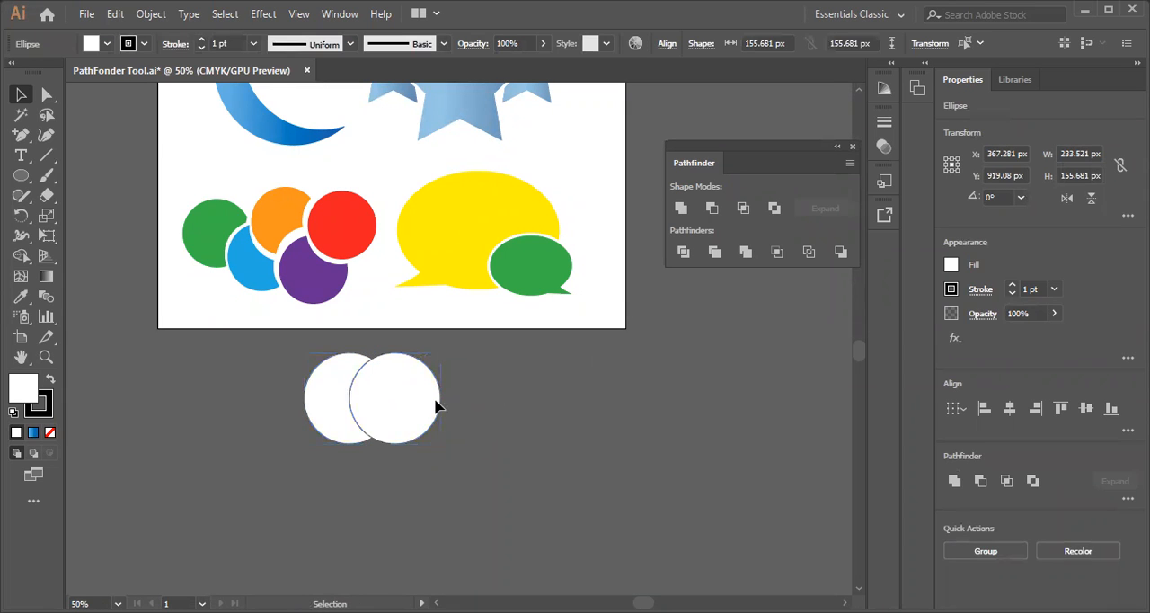
Combine the two overlapping circles into an Exclude compound shape
{"action": "left_click", "coordinate": [403, 416]}
{"action": "left_click_drag", "start_coordinate": [290, 377], "coordinate": [435, 478]}
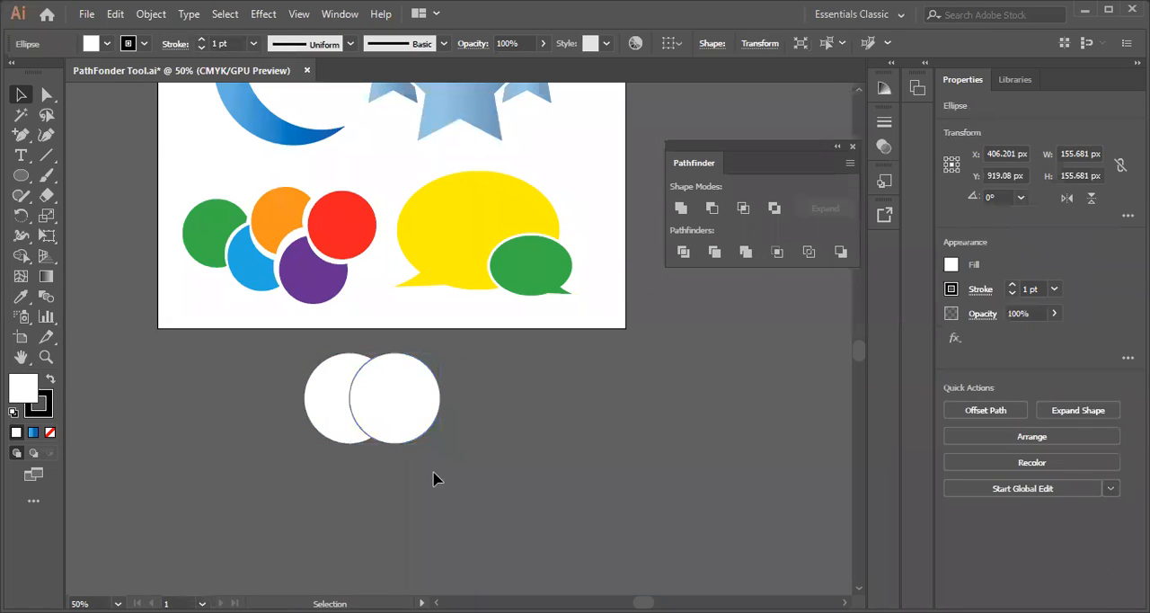
{"action": "left_click", "coordinate": [775, 213]}
{"action": "left_click", "coordinate": [628, 478]}
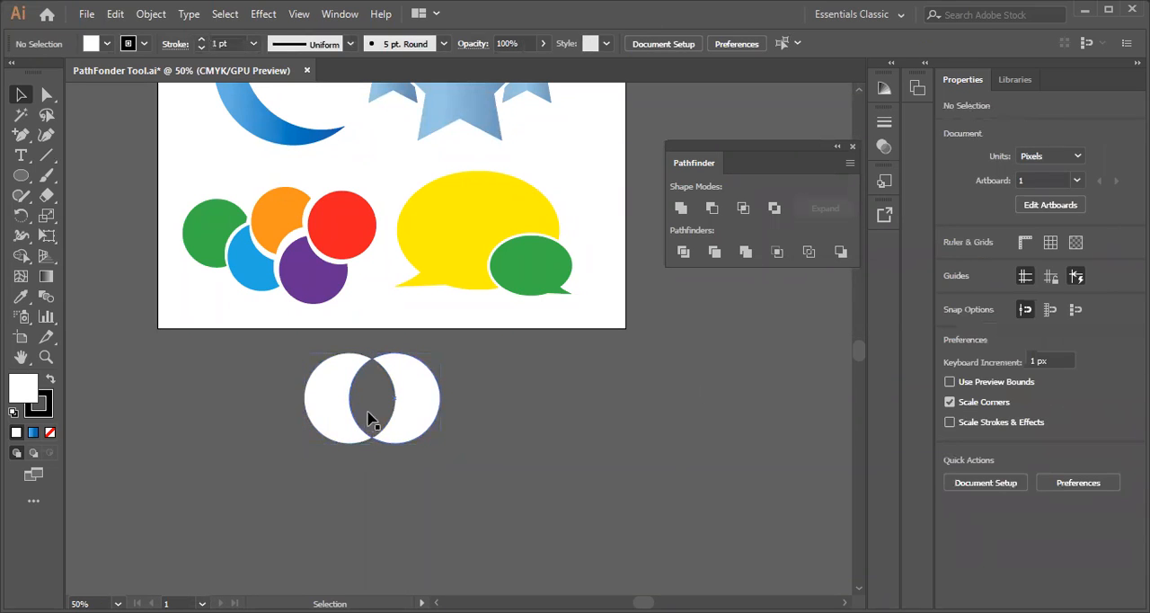
Move the Exclude compound shape left, isolate it, and shift its circles closer together to widen the cut-out overlap
{"action": "left_click", "coordinate": [377, 415]}
{"action": "left_click_drag", "start_coordinate": [352, 412], "coordinate": [313, 400]}
{"action": "double_click", "coordinate": [337, 400]}
{"action": "left_click", "coordinate": [198, 447]}
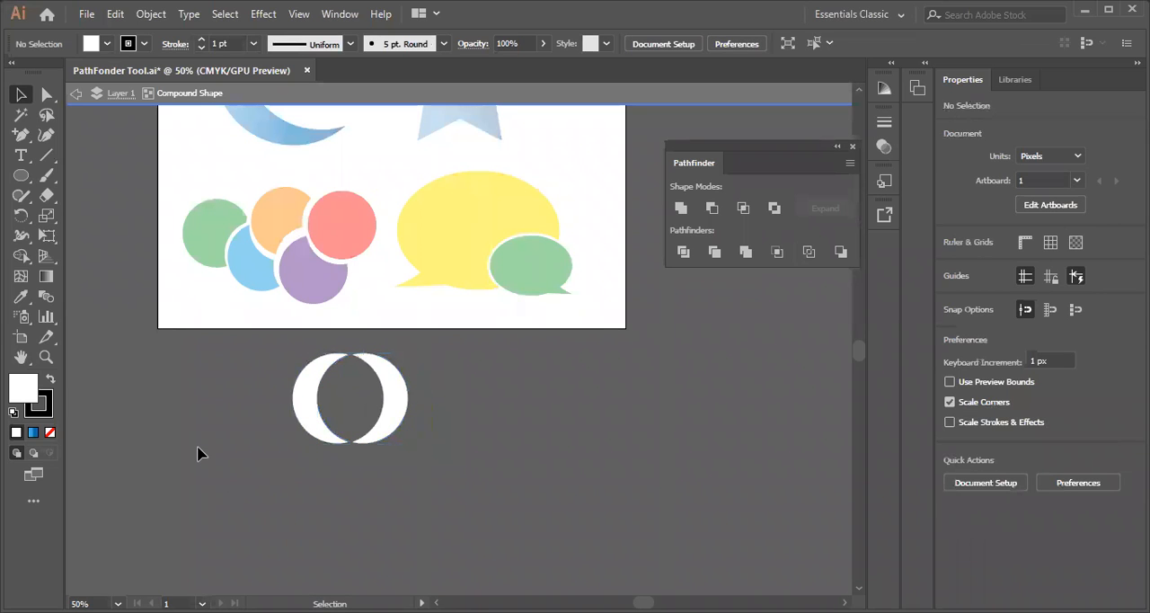
Leave isolation mode, expand the Exclude compound shape, and move the resulting path further down below the artboard
{"action": "left_click", "coordinate": [304, 373]}
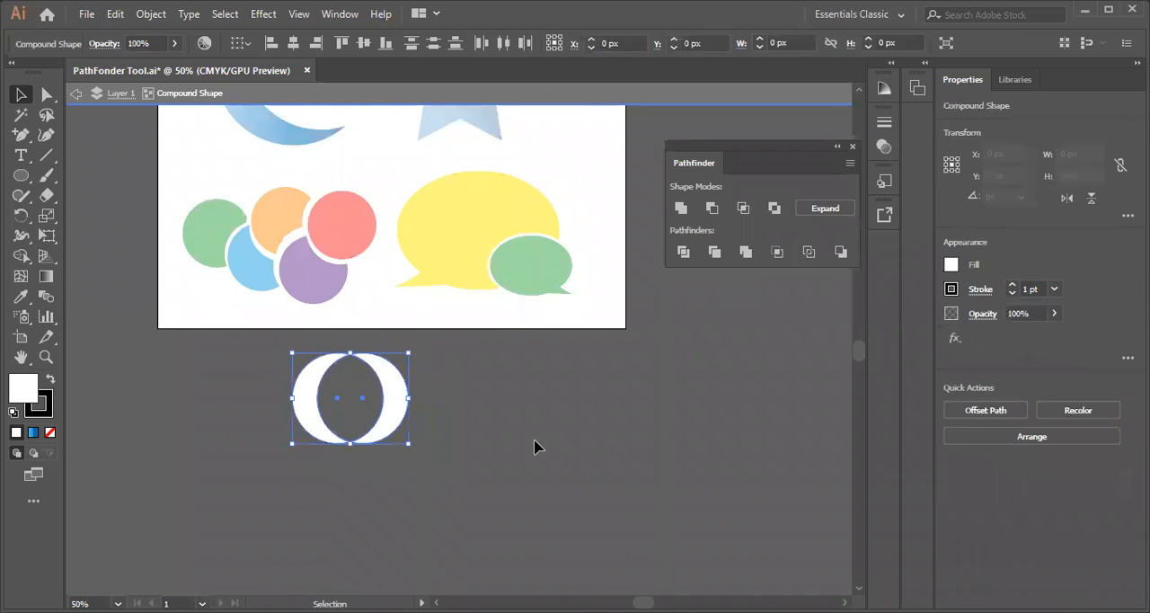
{"action": "double_click", "coordinate": [528, 406]}
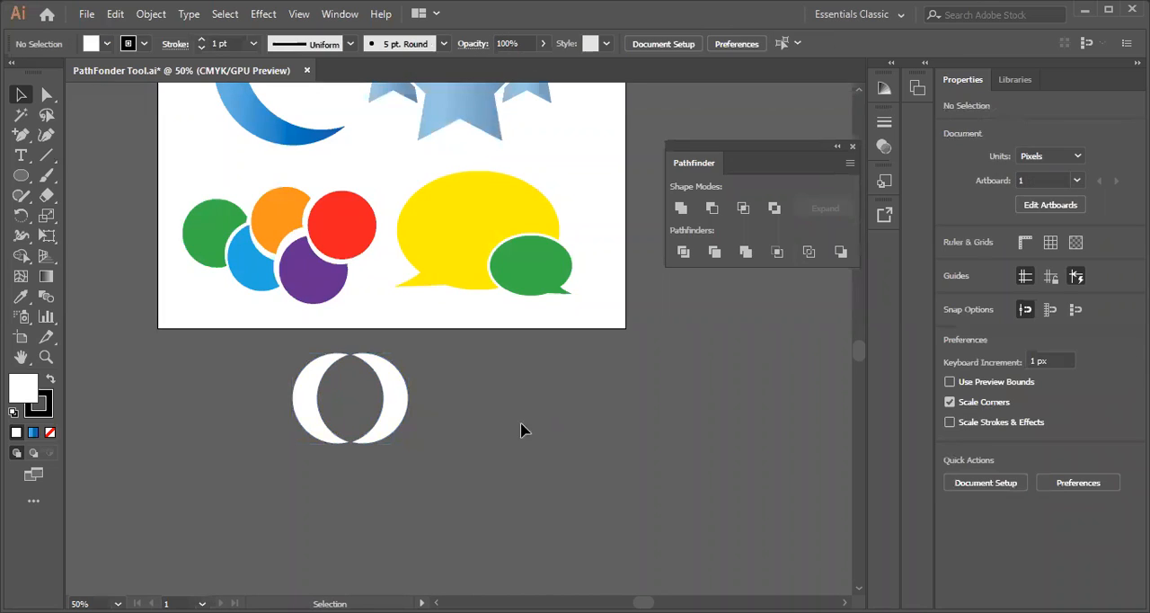
{"action": "left_click_drag", "start_coordinate": [243, 390], "coordinate": [470, 467]}
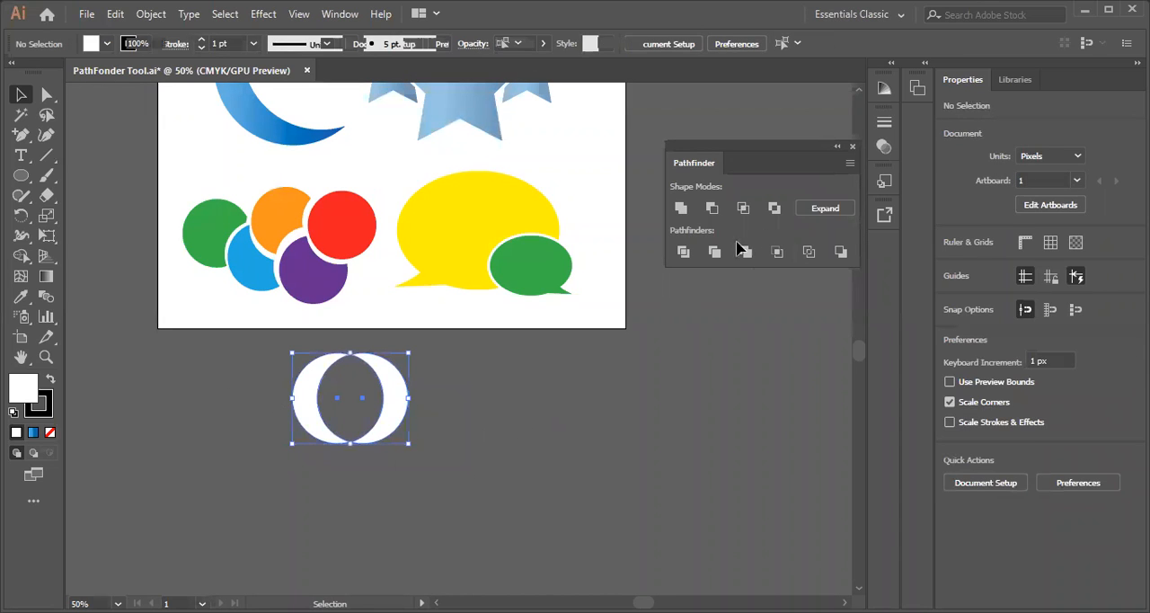
{"action": "left_click", "coordinate": [819, 210]}
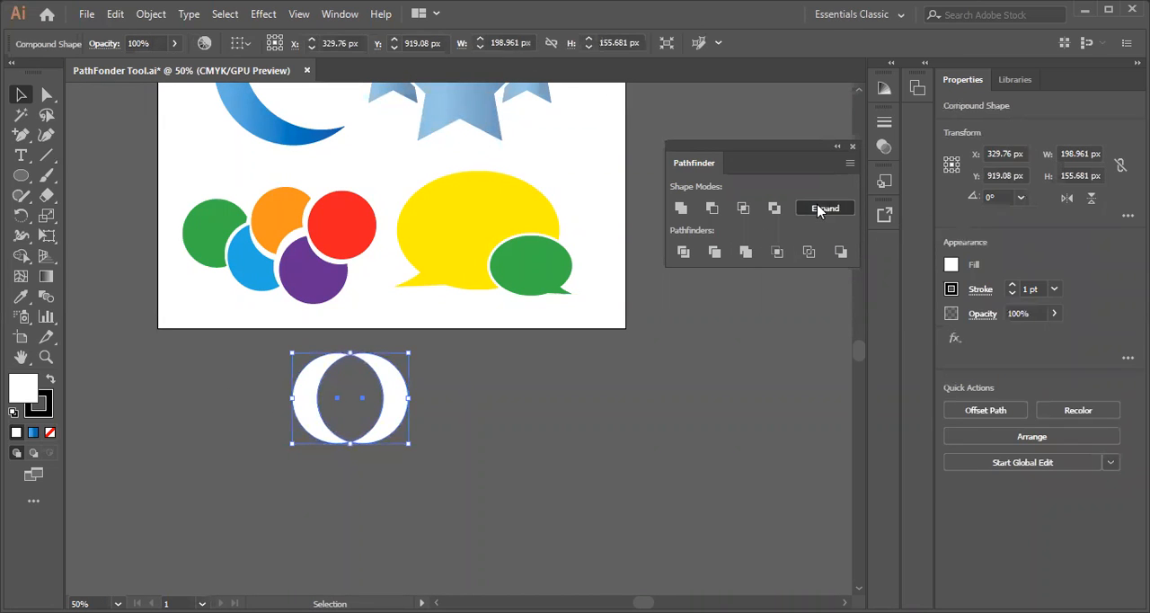
{"action": "left_click", "coordinate": [492, 444]}
{"action": "left_click_drag", "start_coordinate": [547, 444], "coordinate": [378, 477]}
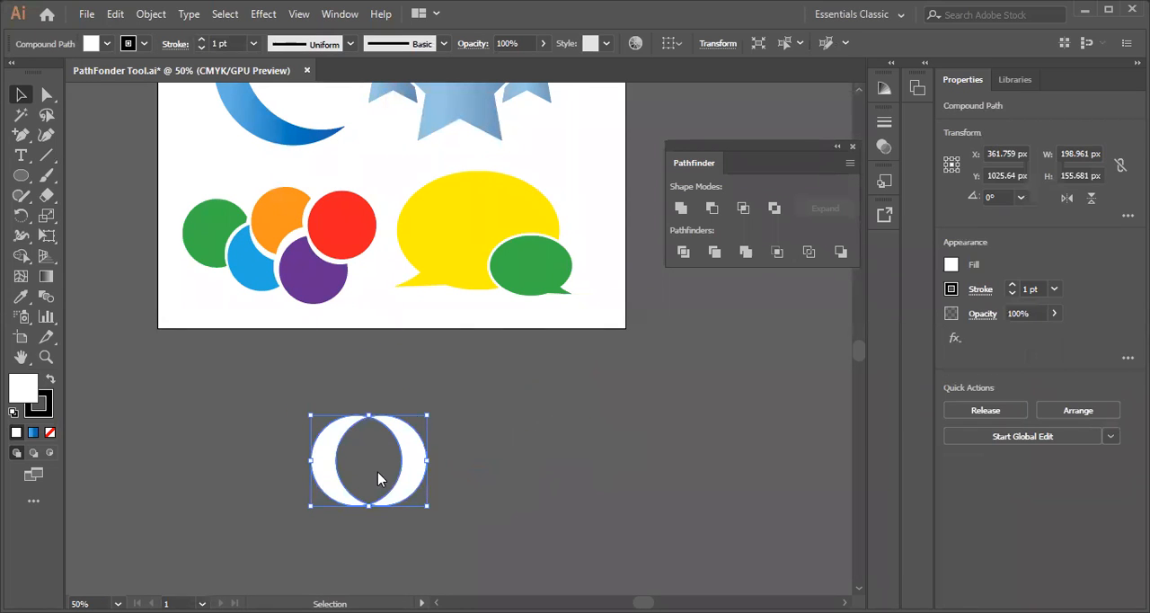
Release the compound path and pull the two crescents apart
{"action": "right_click", "coordinate": [378, 477]}
{"action": "left_click", "coordinate": [641, 462]}
{"action": "left_click_drag", "start_coordinate": [258, 397], "coordinate": [516, 547]}
{"action": "right_click", "coordinate": [360, 461]}
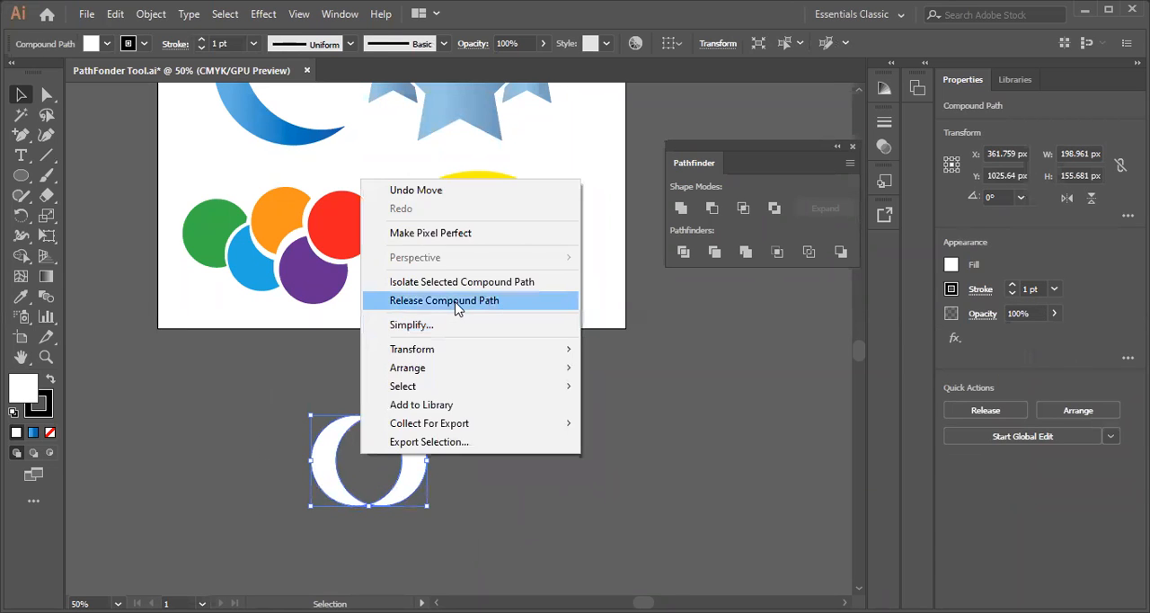
{"action": "left_click", "coordinate": [456, 301]}
{"action": "left_click", "coordinate": [290, 428]}
{"action": "left_click", "coordinate": [385, 469]}
{"action": "right_click", "coordinate": [382, 463]}
{"action": "left_click", "coordinate": [512, 494]}
{"action": "left_click_drag", "start_coordinate": [421, 465], "coordinate": [498, 424]}
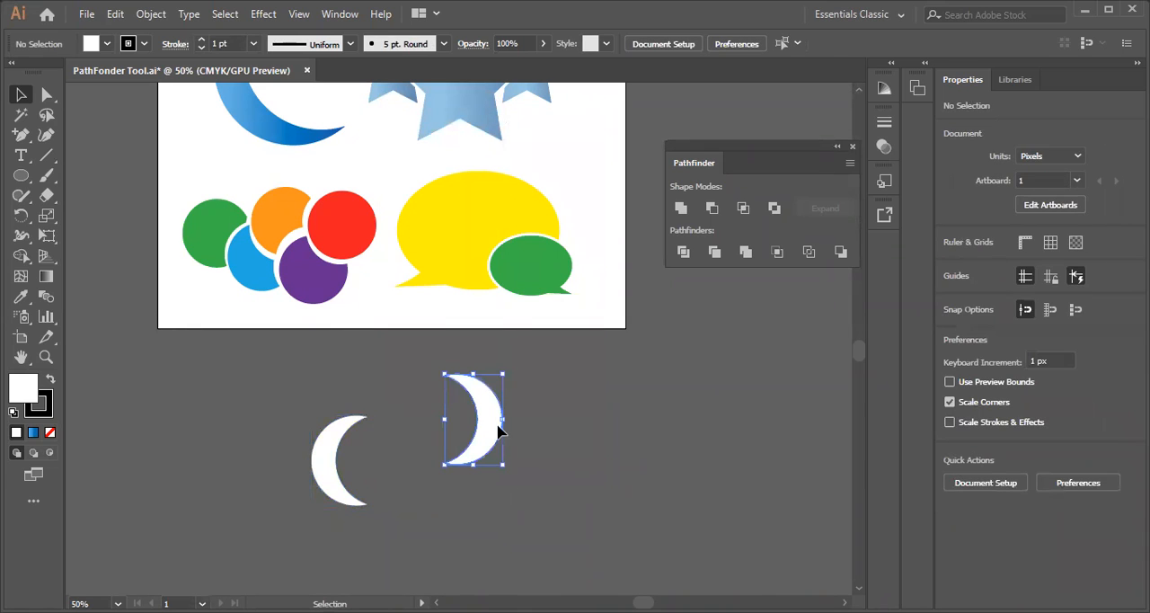
{"action": "left_click_drag", "start_coordinate": [333, 462], "coordinate": [269, 397]}
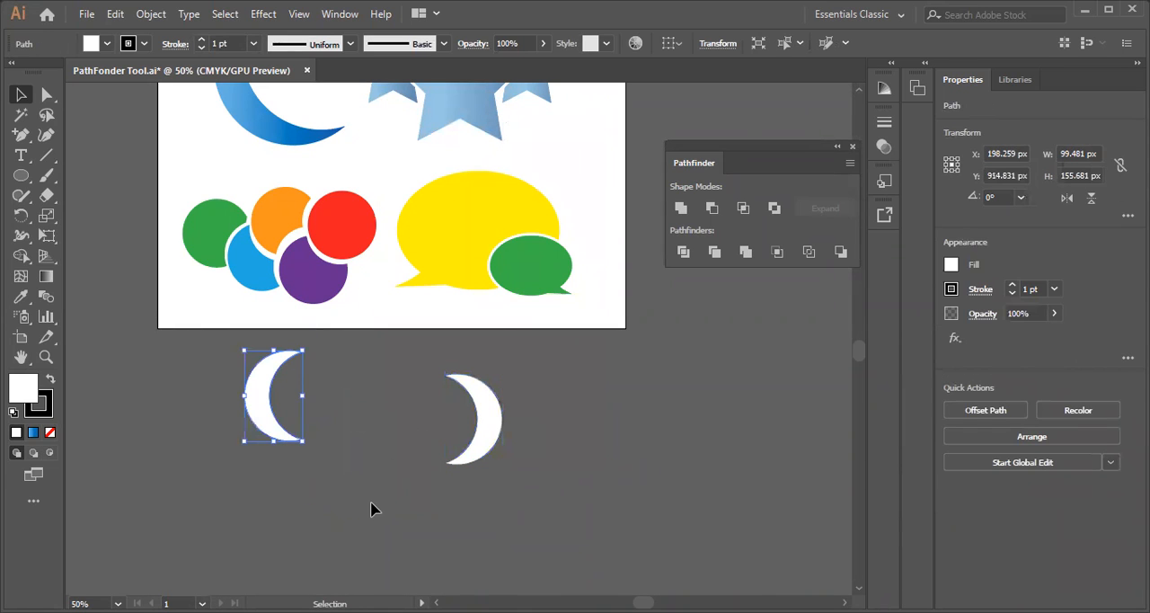
Undo the crescent moves and the compound path release, and delete the expanded shape
{"action": "key", "text": "ctrl+z"}
{"action": "key", "text": "ctrl+z"}
{"action": "key", "text": "ctrl+z"}
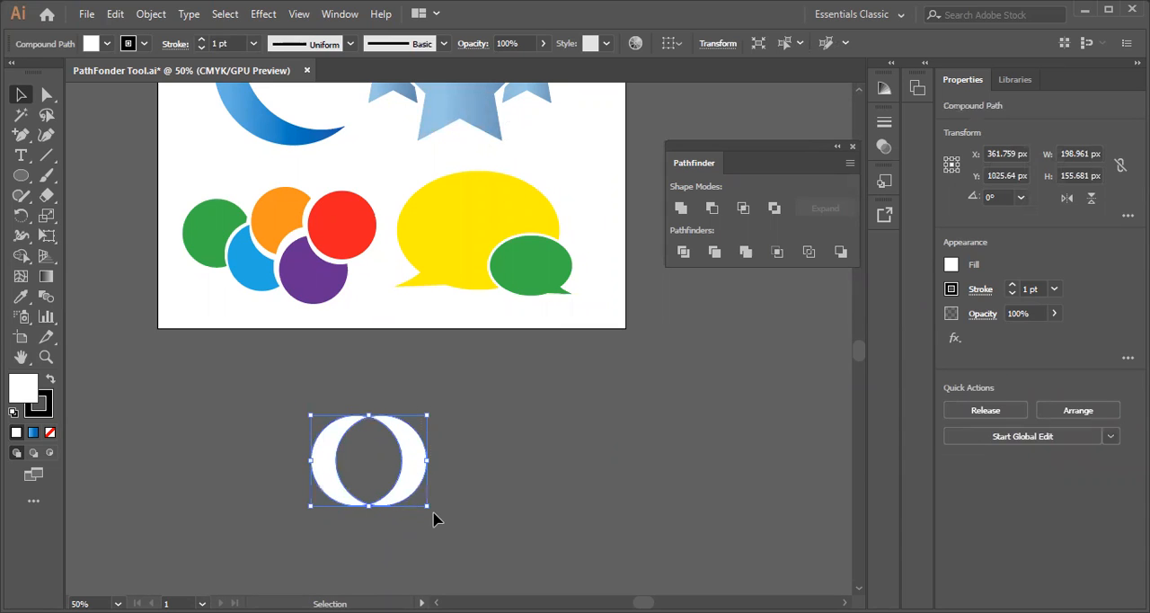
{"action": "key", "text": "Delete"}
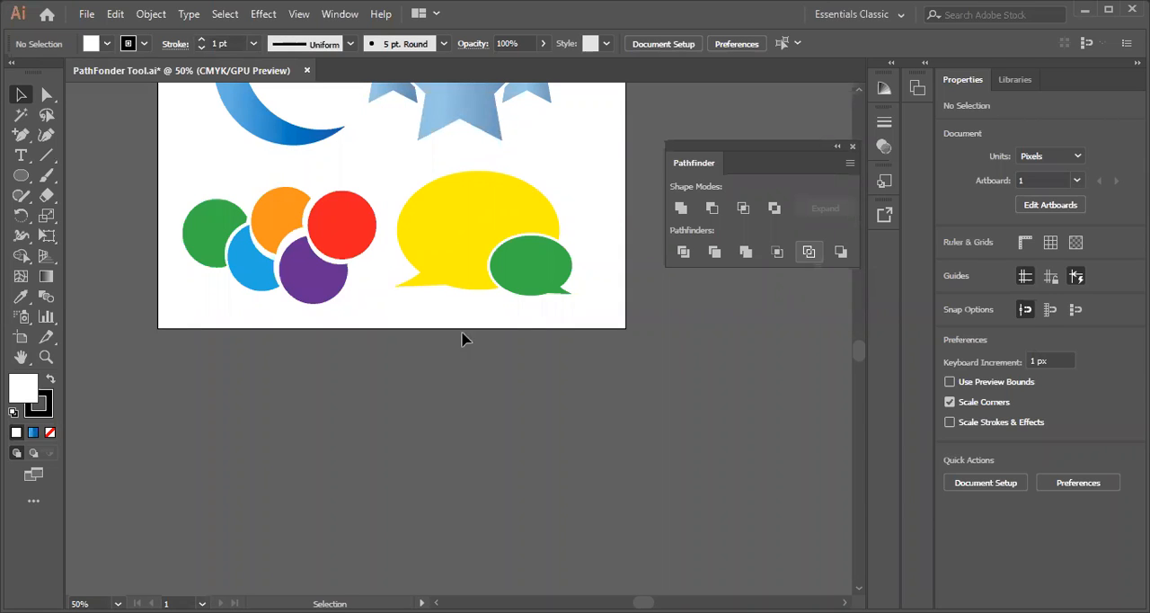
Try the Outline pathfinder on a new ellipse about 235 × 318 px below the artboard, and delete the ellipse
{"action": "left_click", "coordinate": [20, 176]}
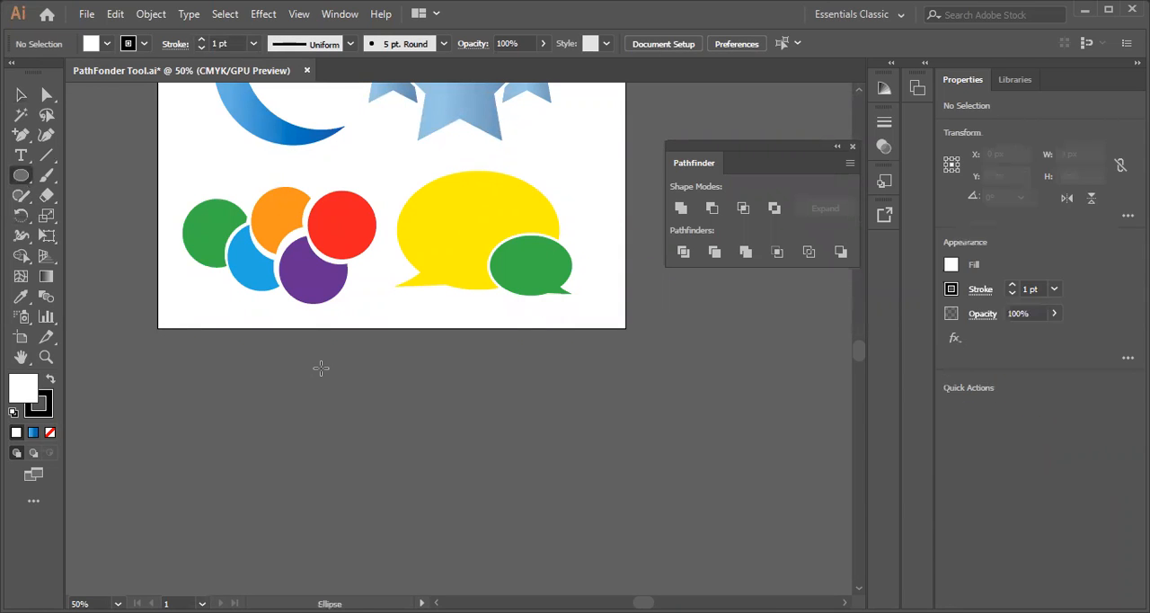
{"action": "left_click_drag", "start_coordinate": [308, 360], "coordinate": [445, 547]}
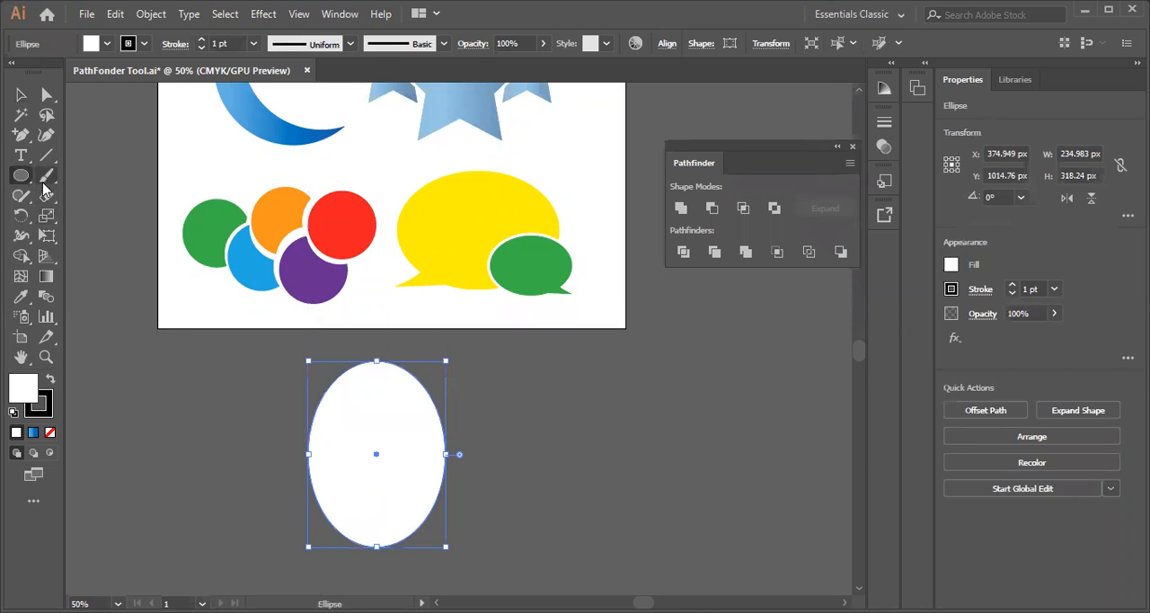
{"action": "left_click", "coordinate": [809, 252]}
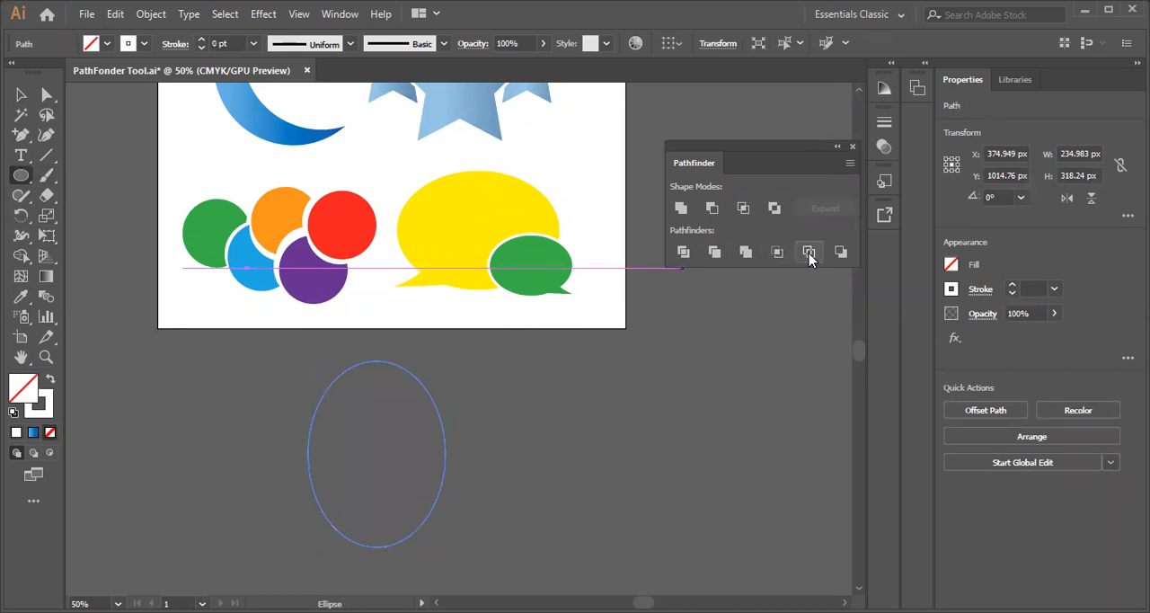
{"action": "left_click", "coordinate": [21, 94]}
{"action": "left_click", "coordinate": [270, 424]}
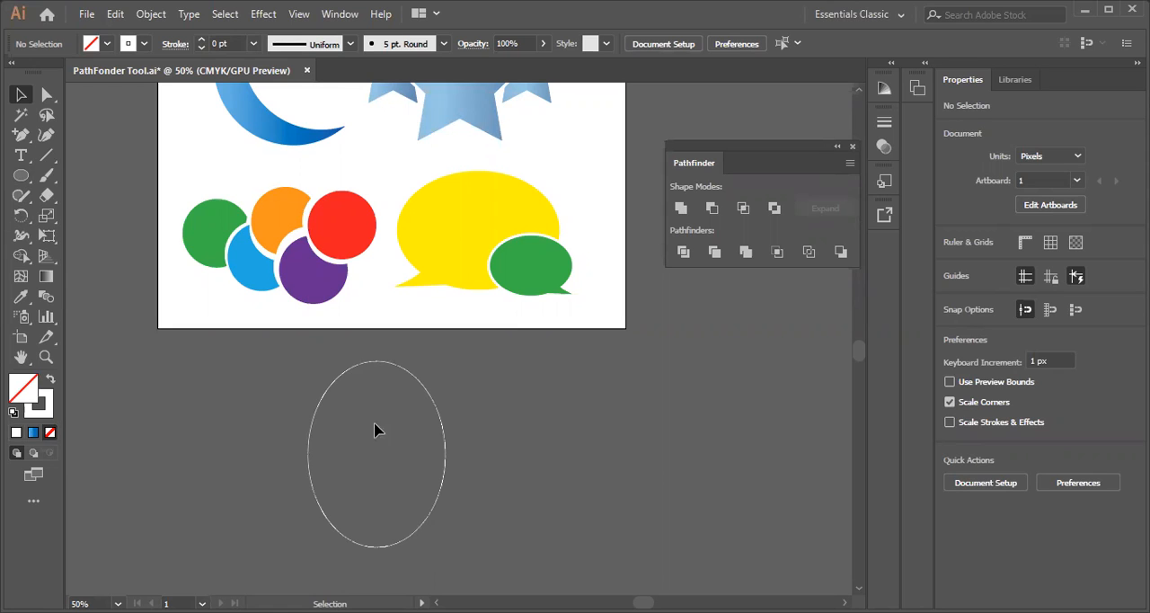
{"action": "left_click", "coordinate": [309, 431]}
{"action": "key", "text": "Delete"}
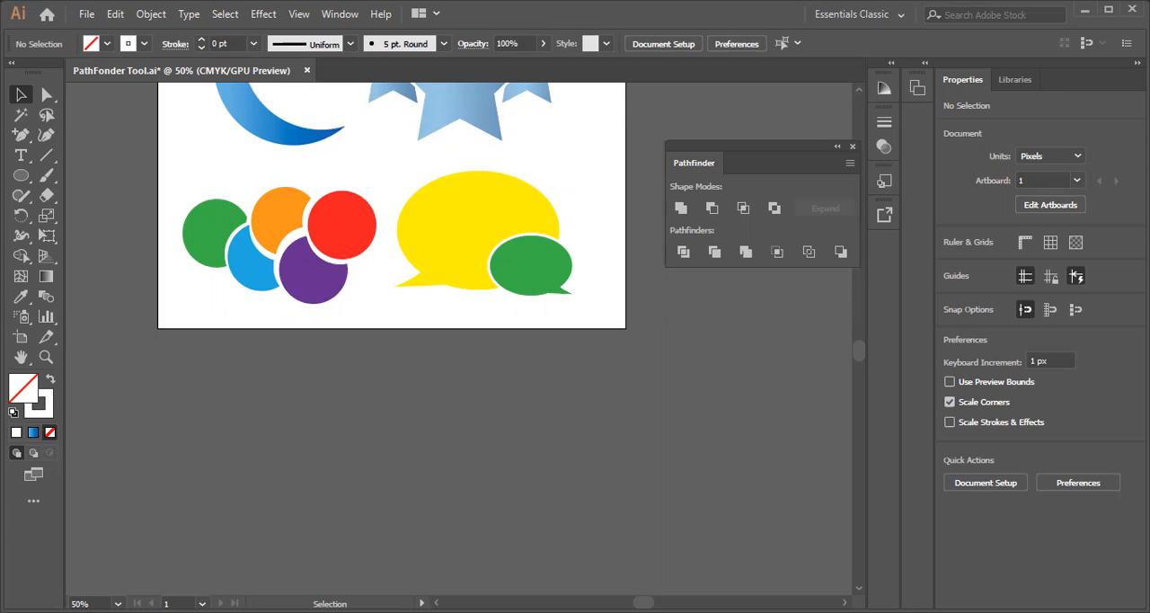
{"action": "left_click", "coordinate": [327, 239]}
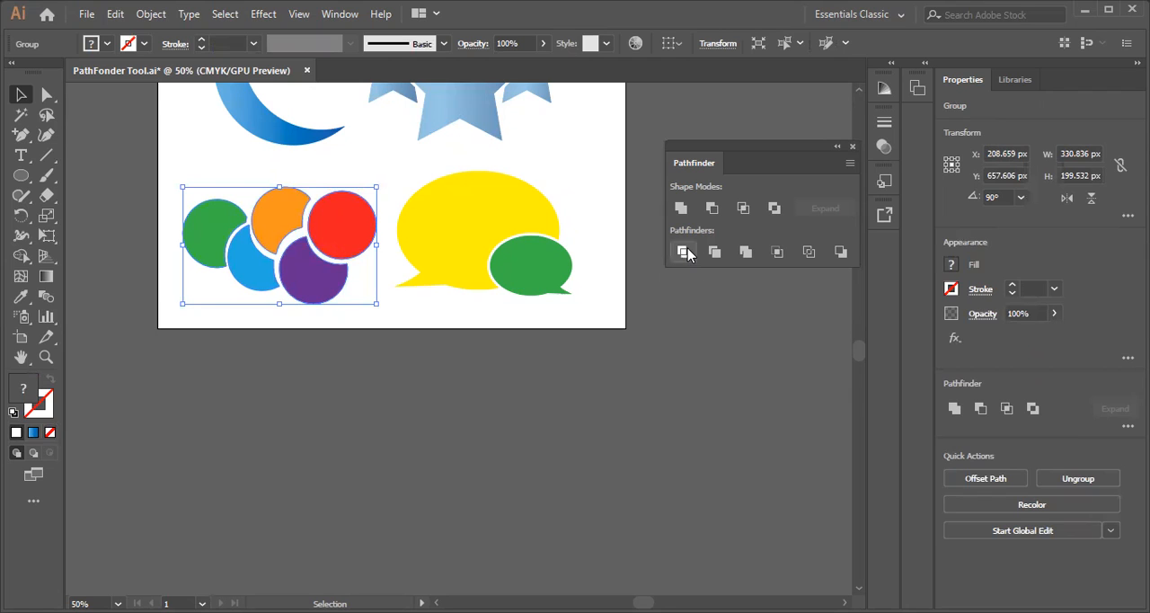
{"action": "left_click", "coordinate": [22, 176]}
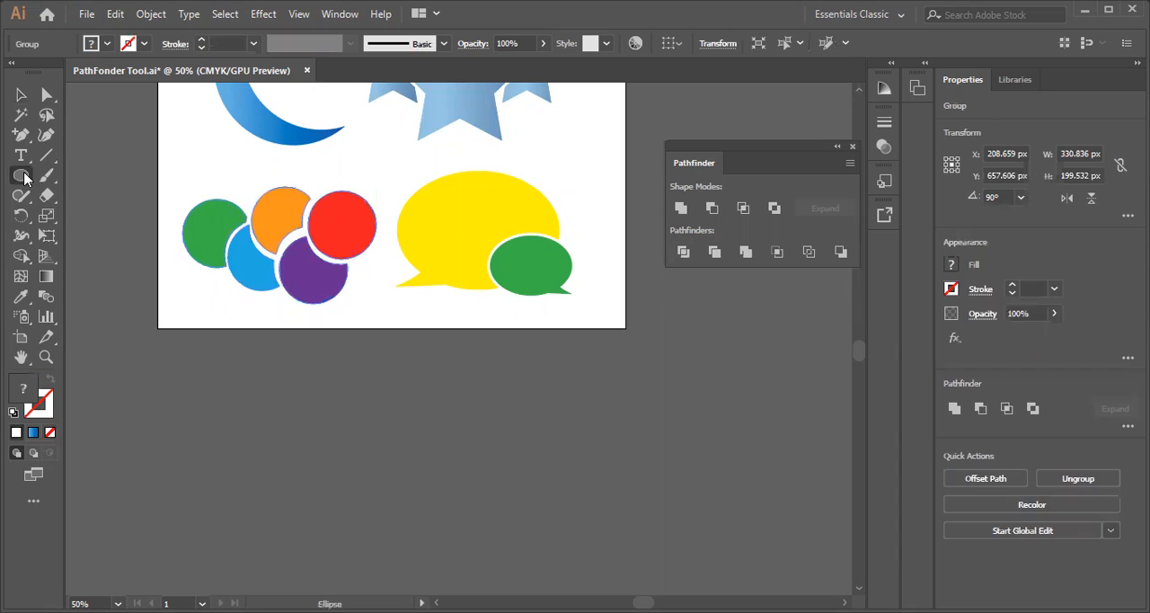
{"action": "left_click_drag", "start_coordinate": [25, 178], "coordinate": [99, 215]}
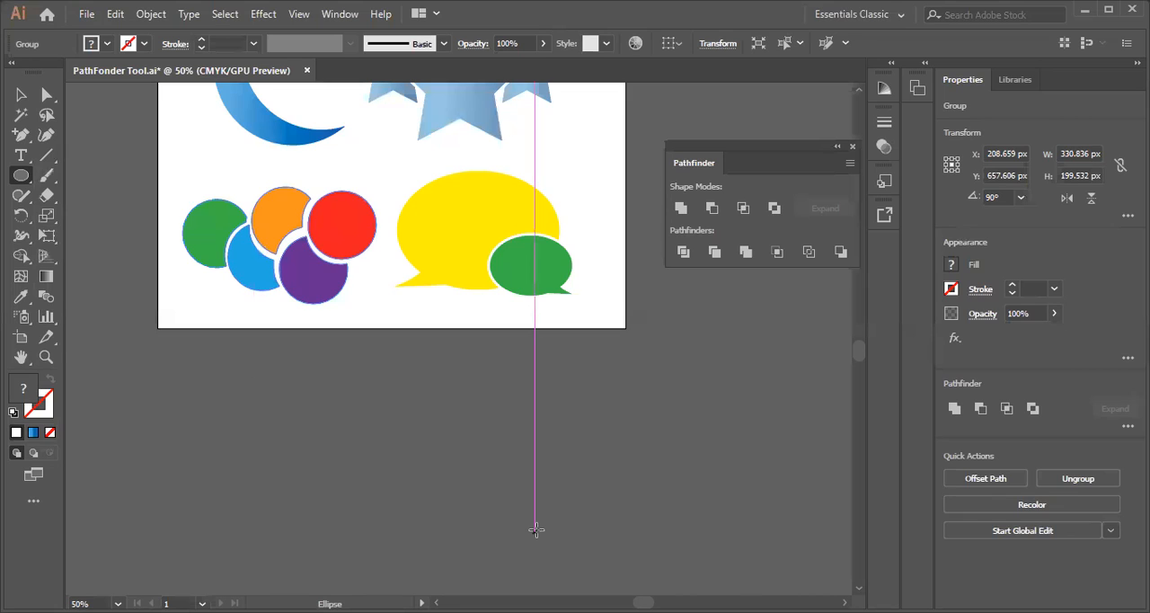
{"action": "left_click", "coordinate": [22, 97]}
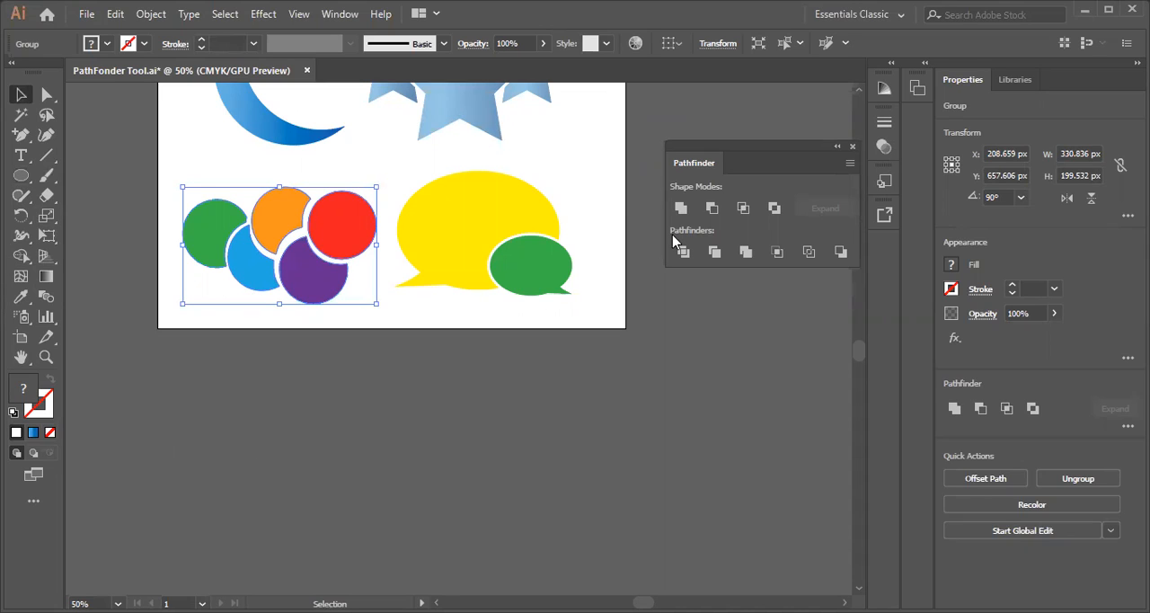
Draw a circle about 164 px in diameter below the artboard and apply the default fill and stroke
{"action": "left_click", "coordinate": [20, 177]}
{"action": "mouse_move", "coordinate": [340, 385]}
{"action": "left_mouse_down"}
{"action": "mouse_move", "coordinate": [457, 513]}
{"action": "mouse_move", "coordinate": [429, 477]}
{"action": "mouse_move", "coordinate": [437, 480]}
{"action": "left_mouse_up"}
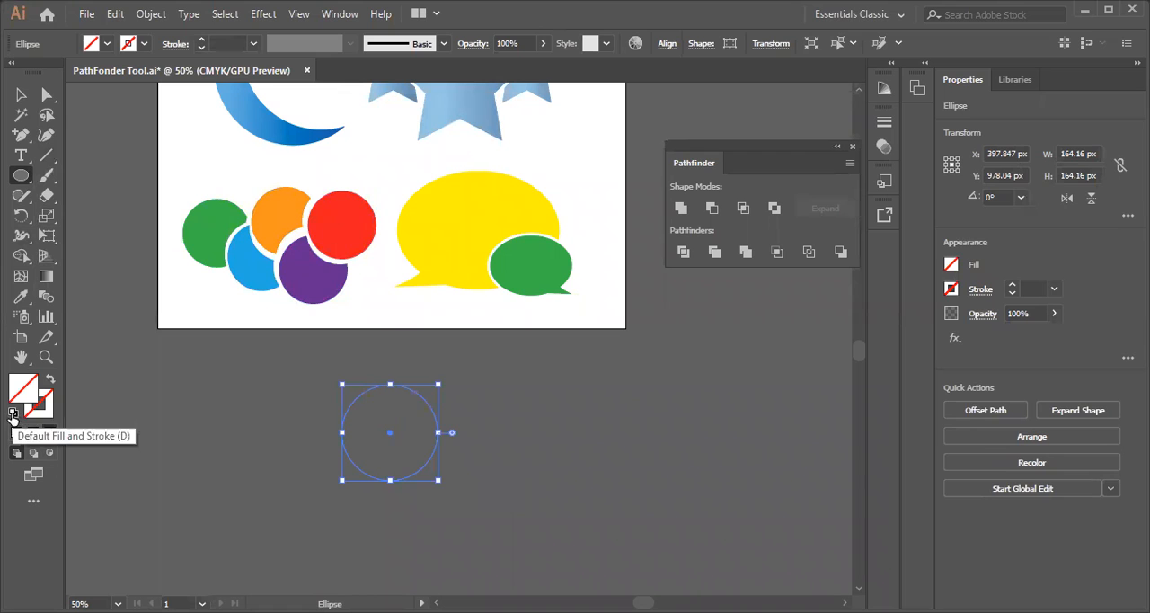
{"action": "left_click", "coordinate": [13, 414]}
{"action": "left_click", "coordinate": [20, 114]}
{"action": "left_click", "coordinate": [226, 369]}
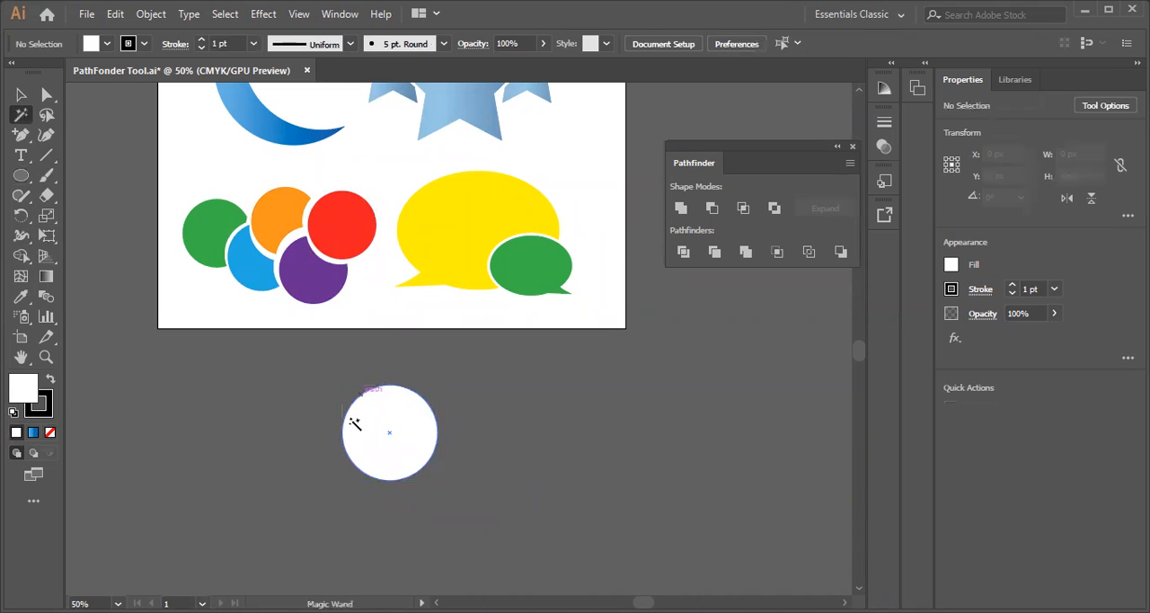
Set the new circle's stroke to none, keeping the white fill
{"action": "left_click", "coordinate": [21, 95]}
{"action": "left_click", "coordinate": [392, 424]}
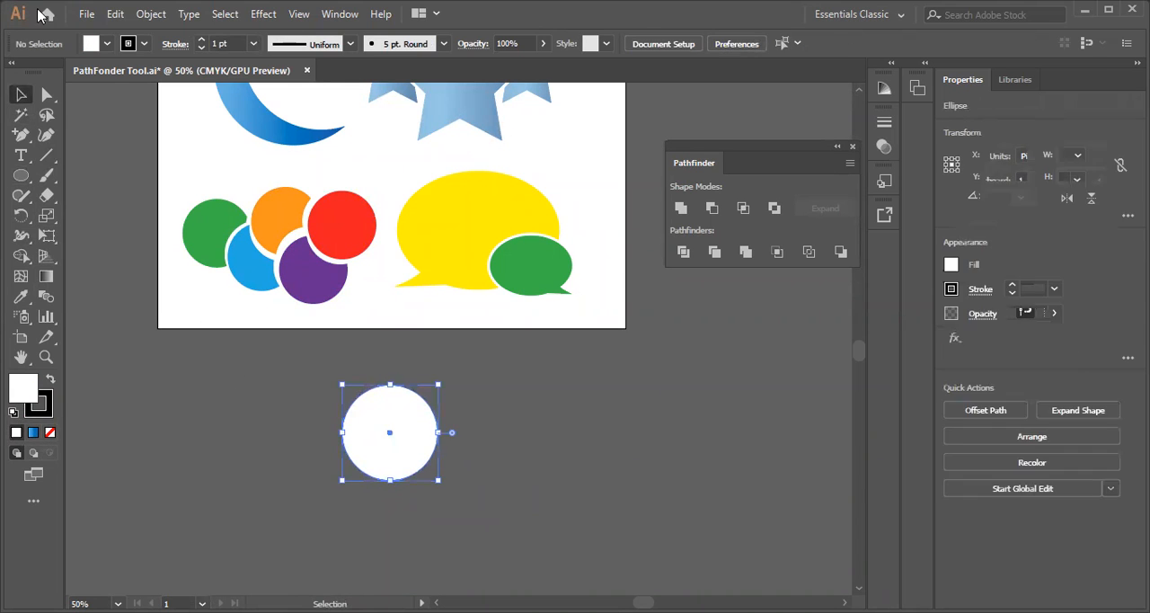
{"action": "left_click", "coordinate": [145, 45]}
{"action": "left_click", "coordinate": [11, 71]}
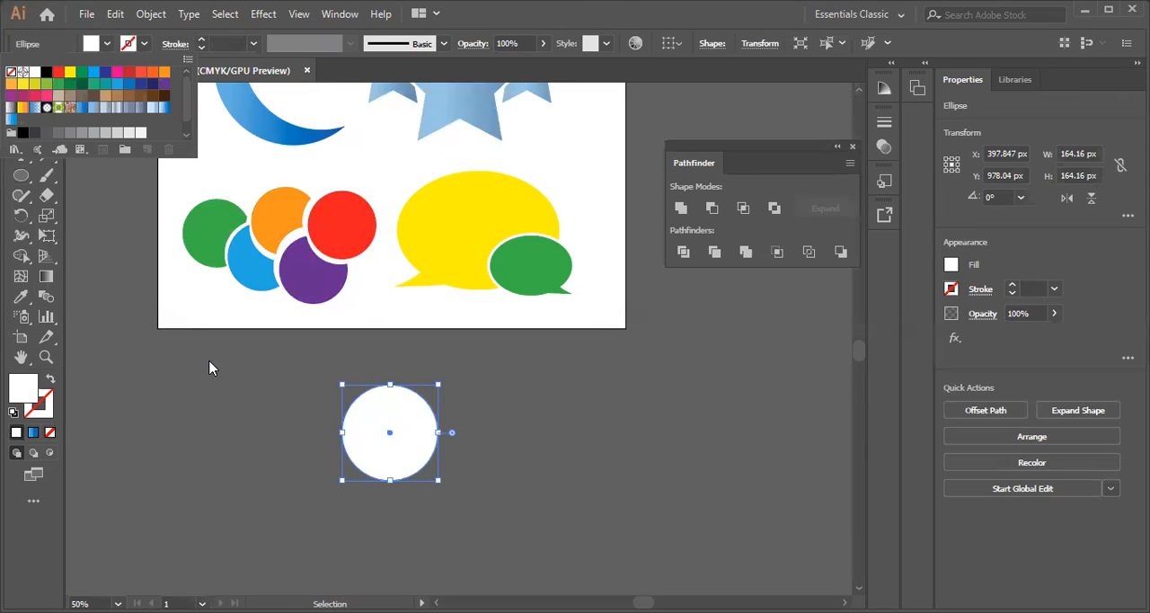
{"action": "left_click", "coordinate": [339, 397]}
{"action": "left_click", "coordinate": [353, 409]}
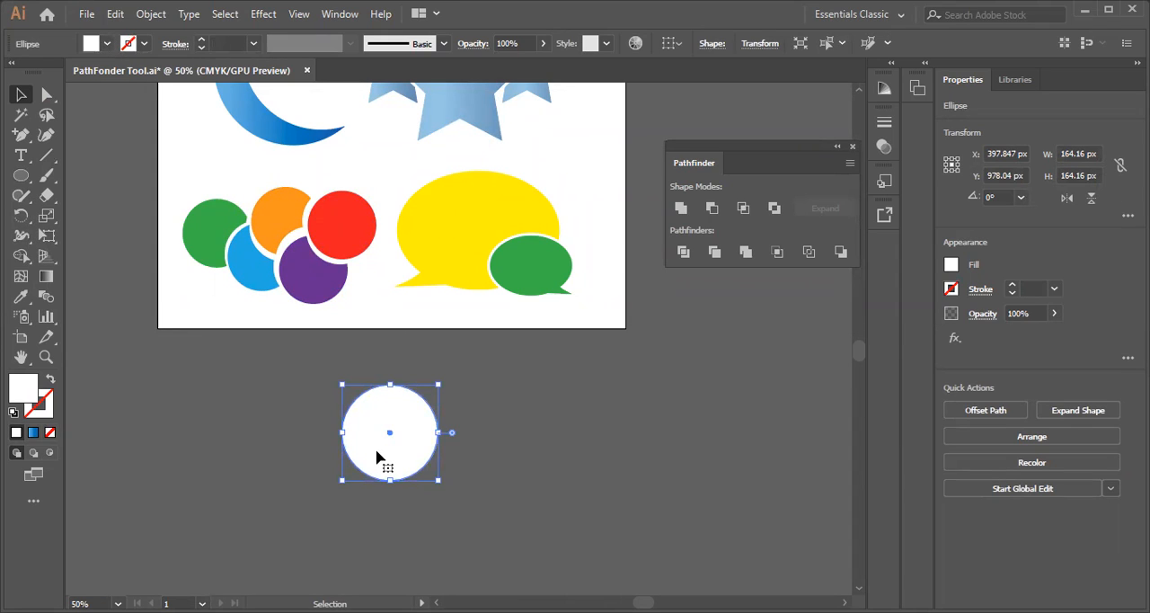
Duplicate the white circle four times downward into a zigzag column of five overlapping circles
{"action": "left_click", "coordinate": [422, 478]}
{"action": "left_click", "coordinate": [399, 438]}
{"action": "left_click_drag", "start_coordinate": [401, 446], "coordinate": [426, 480]}
{"action": "scroll", "coordinate": [423, 483], "scroll_direction": "down", "scroll_amount": 2}
{"action": "key", "text": "ctrl+shift+a"}
{"action": "left_click", "coordinate": [418, 373]}
{"action": "left_click_drag", "start_coordinate": [426, 371], "coordinate": [387, 484]}
{"action": "key", "text": "ctrl+shift+a"}
Fill the topmost circle of the column with the green sampled from the artboard's circle group
{"action": "left_click", "coordinate": [381, 327]}
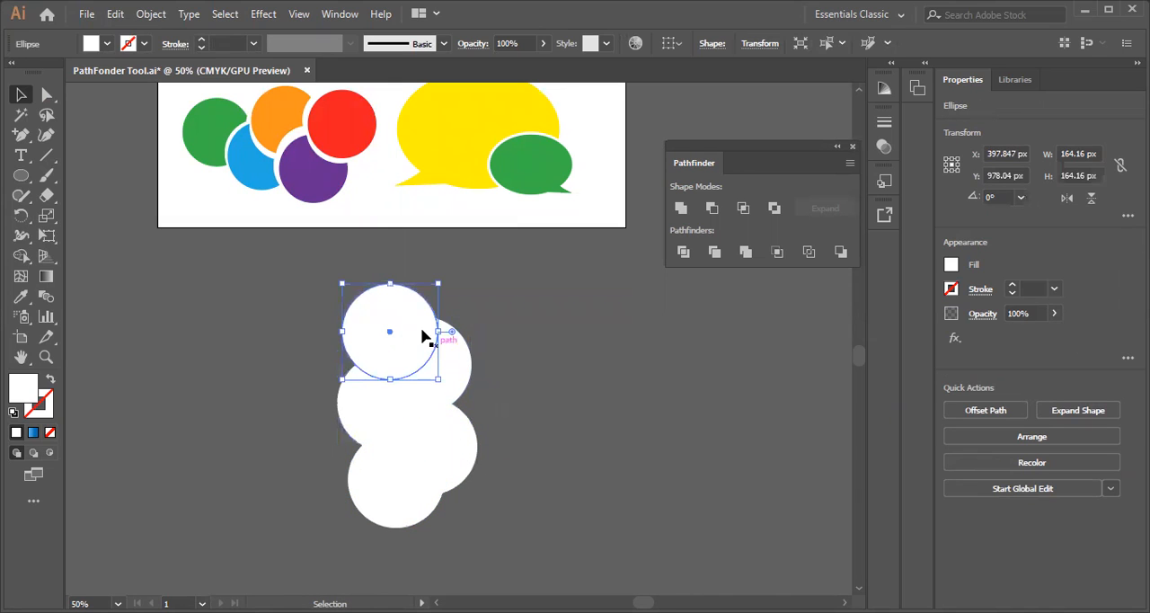
{"action": "left_click", "coordinate": [21, 296]}
{"action": "left_click", "coordinate": [208, 139]}
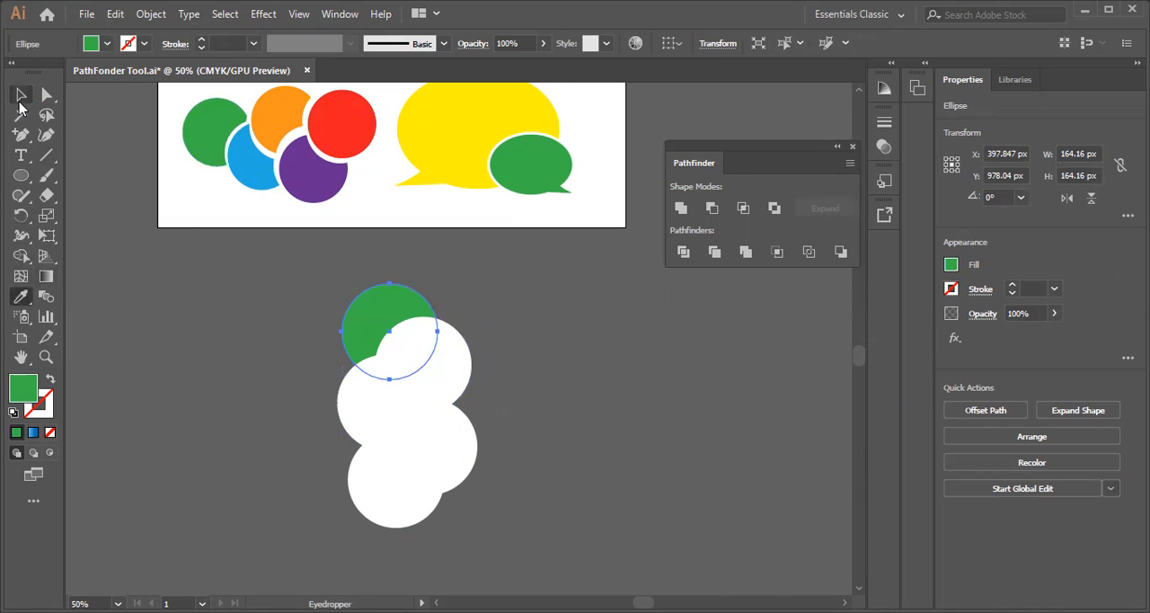
{"action": "left_click", "coordinate": [21, 94]}
{"action": "left_click", "coordinate": [602, 418]}
Fill the second circle from the top with the blue sampled from the artboard's circle group
{"action": "left_click", "coordinate": [418, 363]}
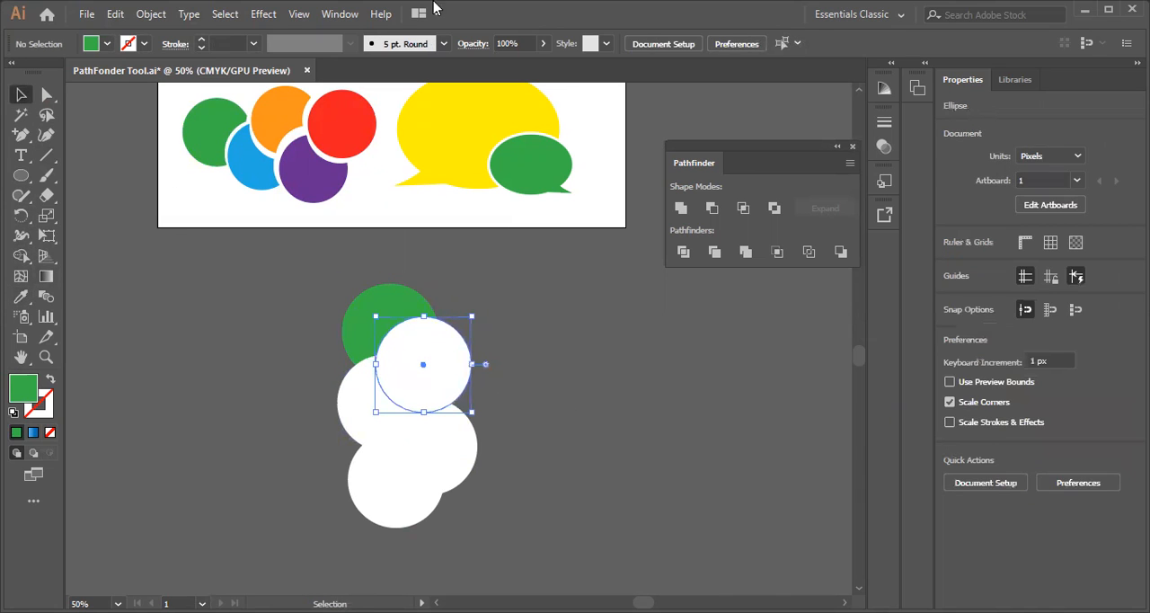
{"action": "left_click", "coordinate": [24, 295]}
{"action": "left_click", "coordinate": [241, 159]}
{"action": "left_click", "coordinate": [21, 94]}
{"action": "left_click", "coordinate": [141, 293]}
Fill the middle circle of the column with the purple sampled from the artboard's circle group
{"action": "left_click", "coordinate": [362, 403]}
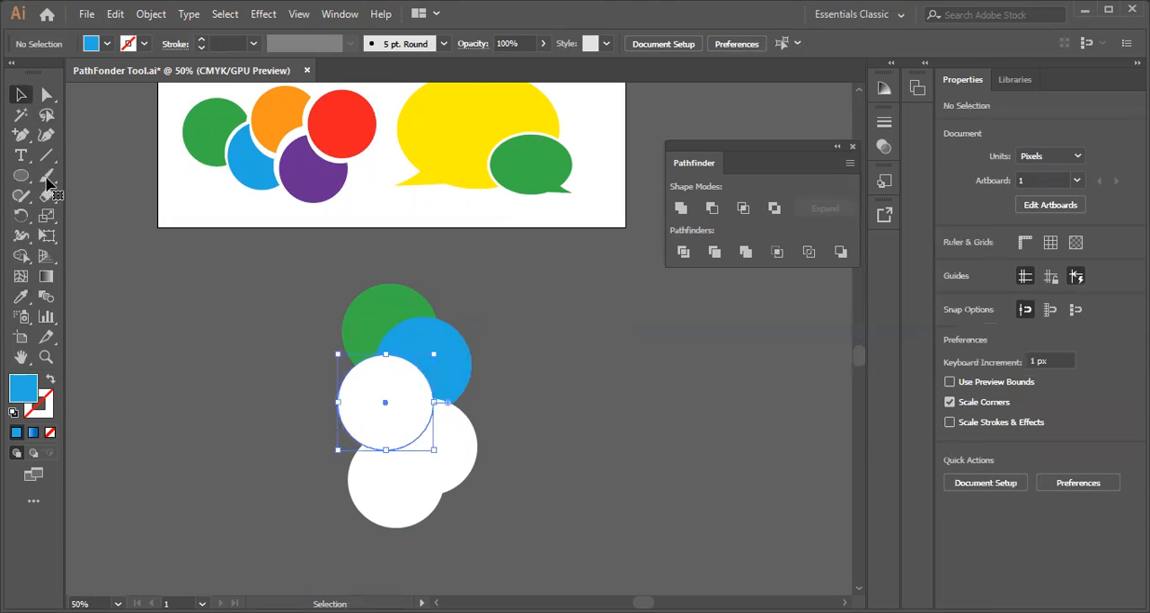
{"action": "left_click", "coordinate": [21, 295]}
{"action": "left_click", "coordinate": [333, 178]}
{"action": "left_click", "coordinate": [20, 94]}
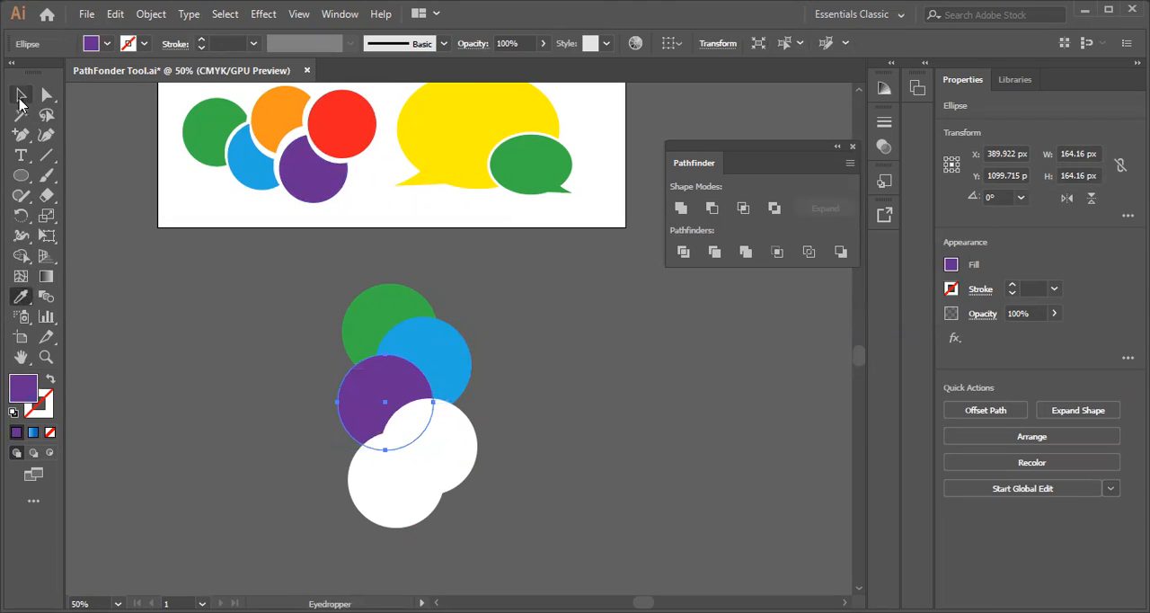
{"action": "left_click", "coordinate": [507, 498]}
Fill the fourth circle from the top with the red sampled from the artboard's circle group
{"action": "left_click", "coordinate": [456, 453]}
{"action": "key", "text": "i"}
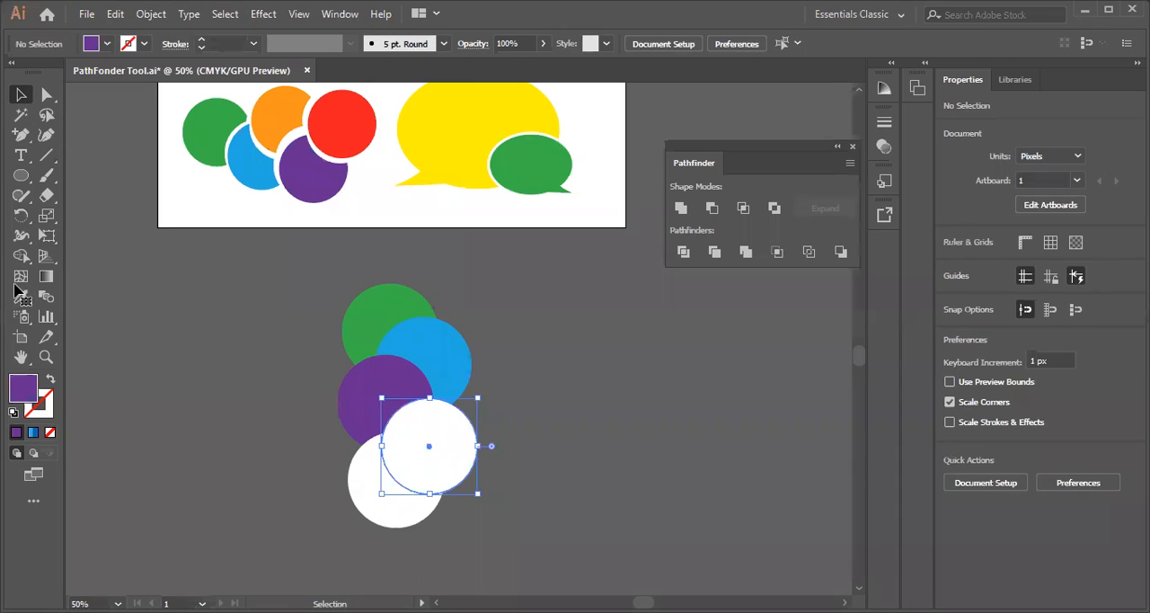
{"action": "left_click", "coordinate": [333, 119]}
{"action": "left_click", "coordinate": [21, 94]}
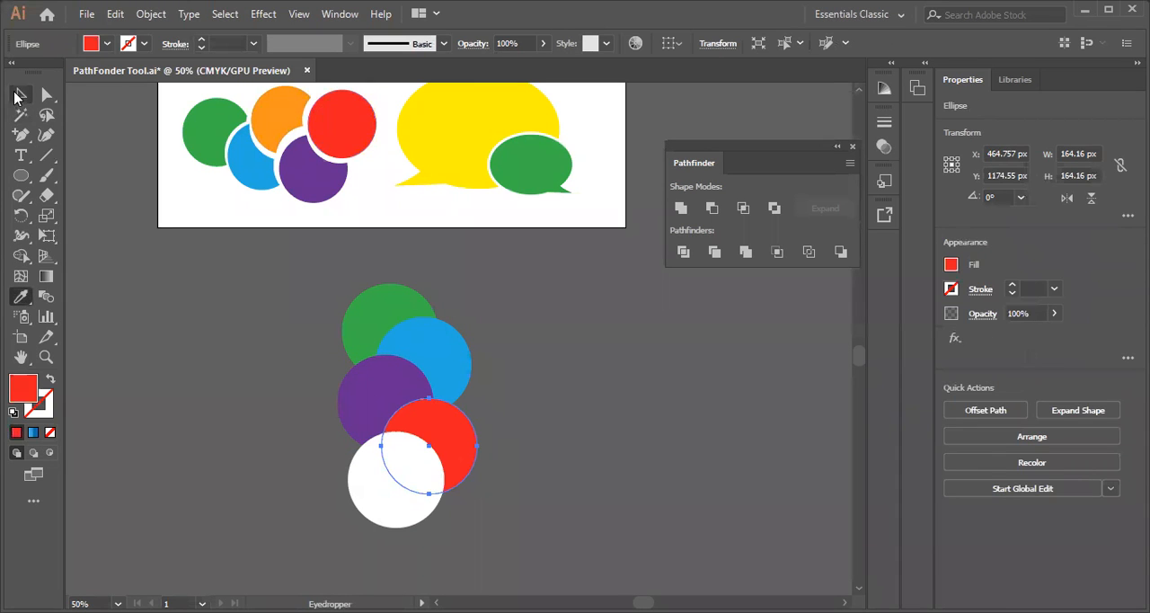
{"action": "left_click", "coordinate": [388, 584]}
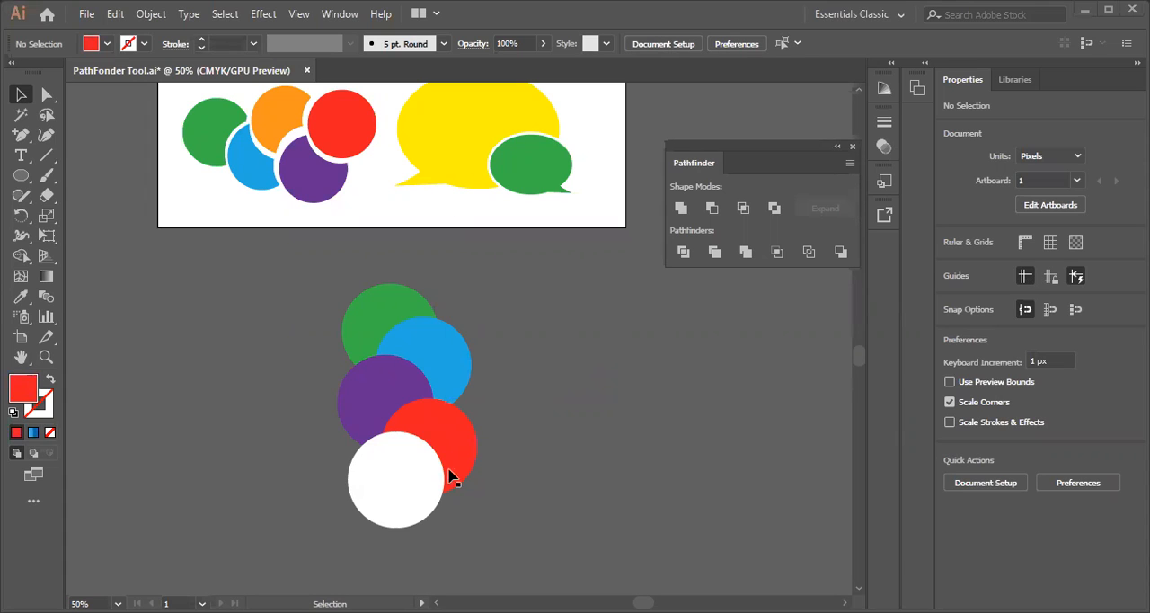
Fill the bottom circle of the column with the orange sampled from the artboard's circle group
{"action": "left_click", "coordinate": [391, 503]}
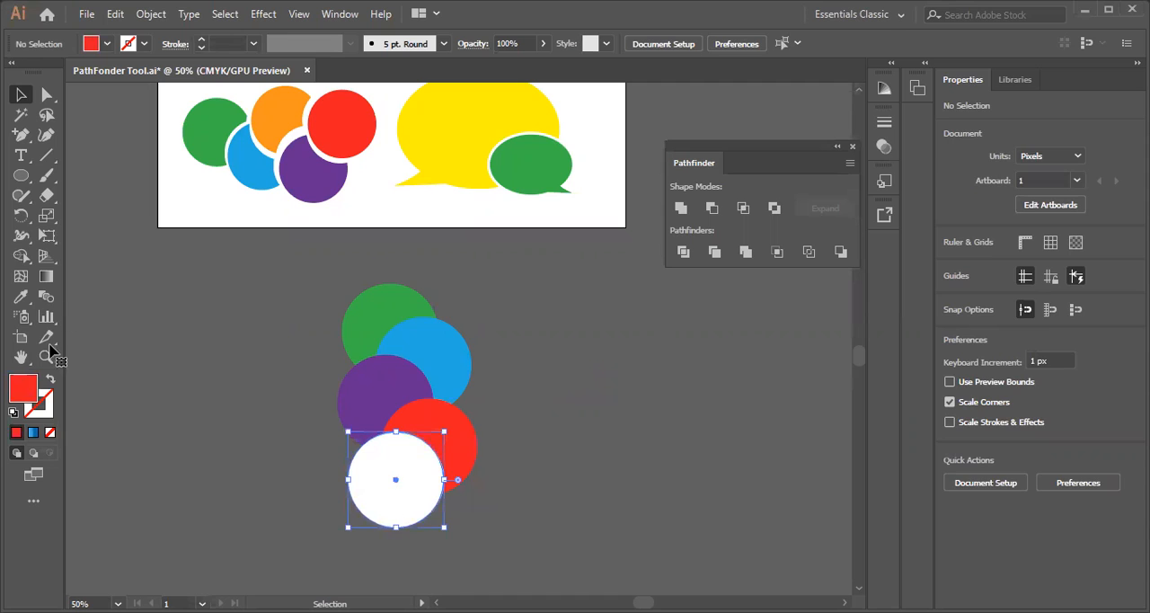
{"action": "left_click", "coordinate": [20, 296]}
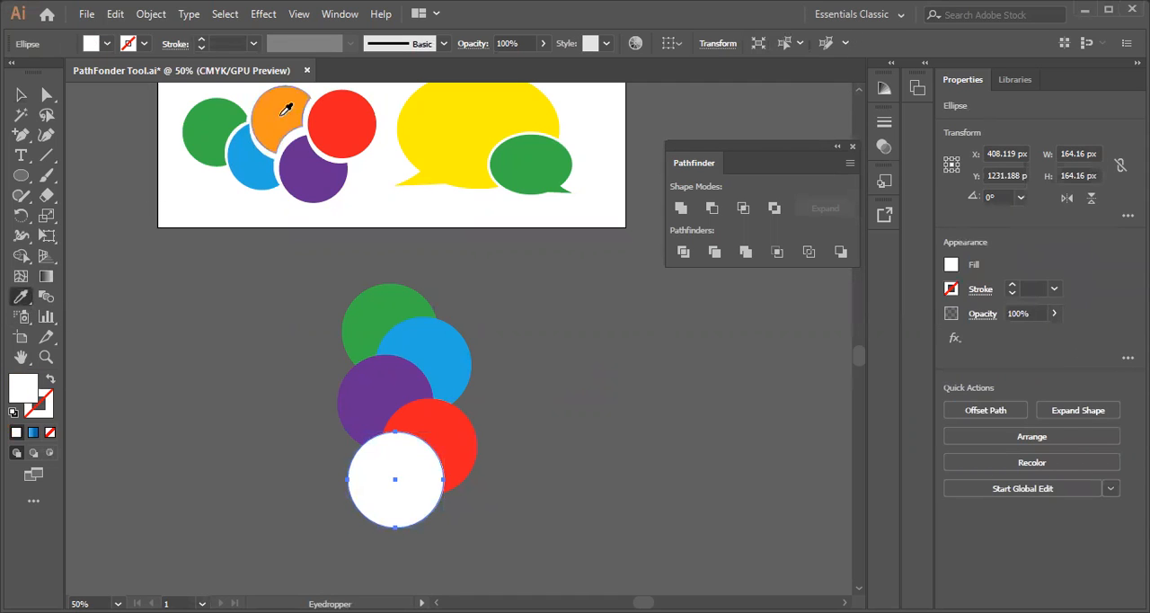
{"action": "left_click", "coordinate": [281, 115]}
{"action": "left_click", "coordinate": [20, 94]}
{"action": "left_click", "coordinate": [309, 329]}
Divide the five overlapping coloured circles with the Divide pathfinder and ungroup the result
{"action": "left_click_drag", "start_coordinate": [312, 266], "coordinate": [469, 537]}
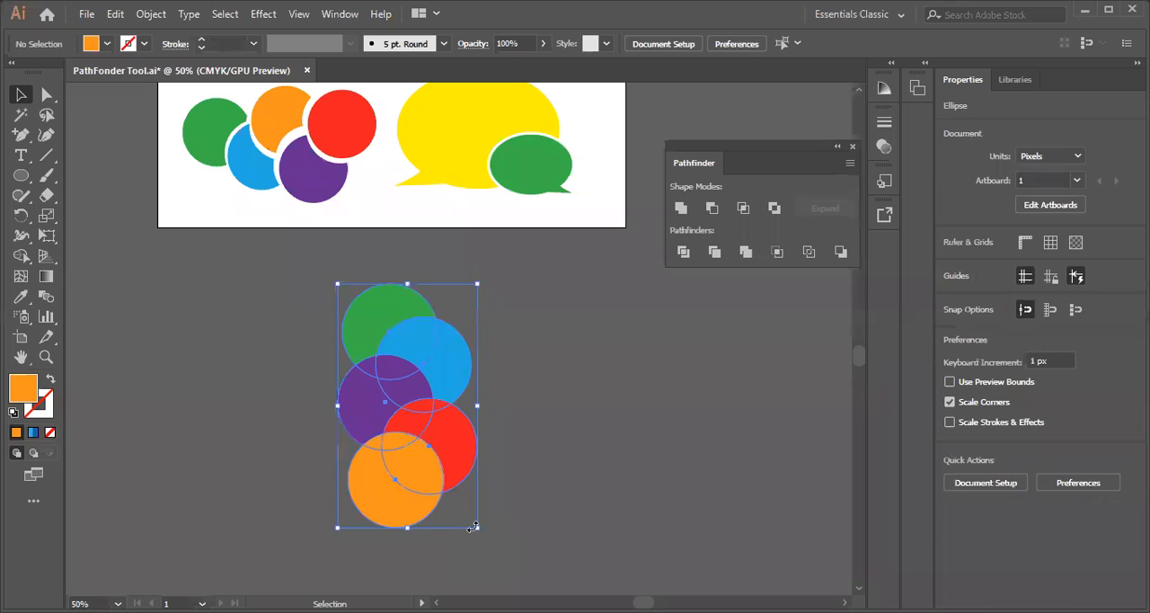
{"action": "left_click", "coordinate": [683, 252]}
{"action": "left_click", "coordinate": [551, 351]}
{"action": "left_click", "coordinate": [400, 386]}
{"action": "right_click", "coordinate": [398, 380]}
{"action": "left_click", "coordinate": [449, 227]}
{"action": "left_click", "coordinate": [496, 283]}
Pull the green piece and the outer blue piece out of the divided circles, and undo these moves
{"action": "left_click_drag", "start_coordinate": [389, 300], "coordinate": [363, 275]}
{"action": "left_click_drag", "start_coordinate": [446, 358], "coordinate": [488, 336]}
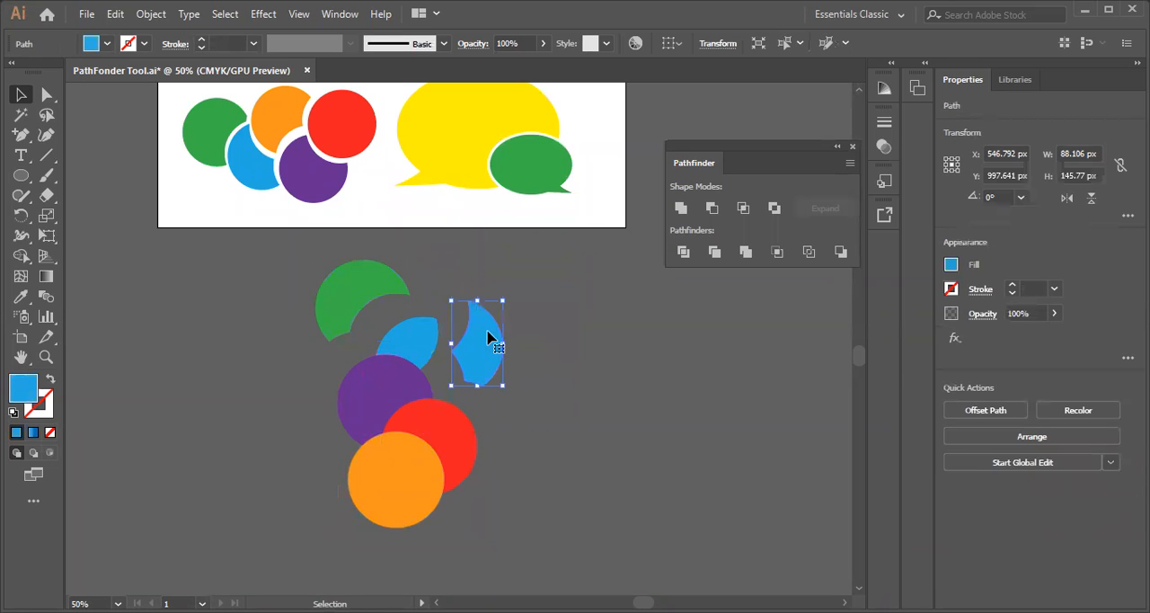
{"action": "key", "text": "ctrl+z"}
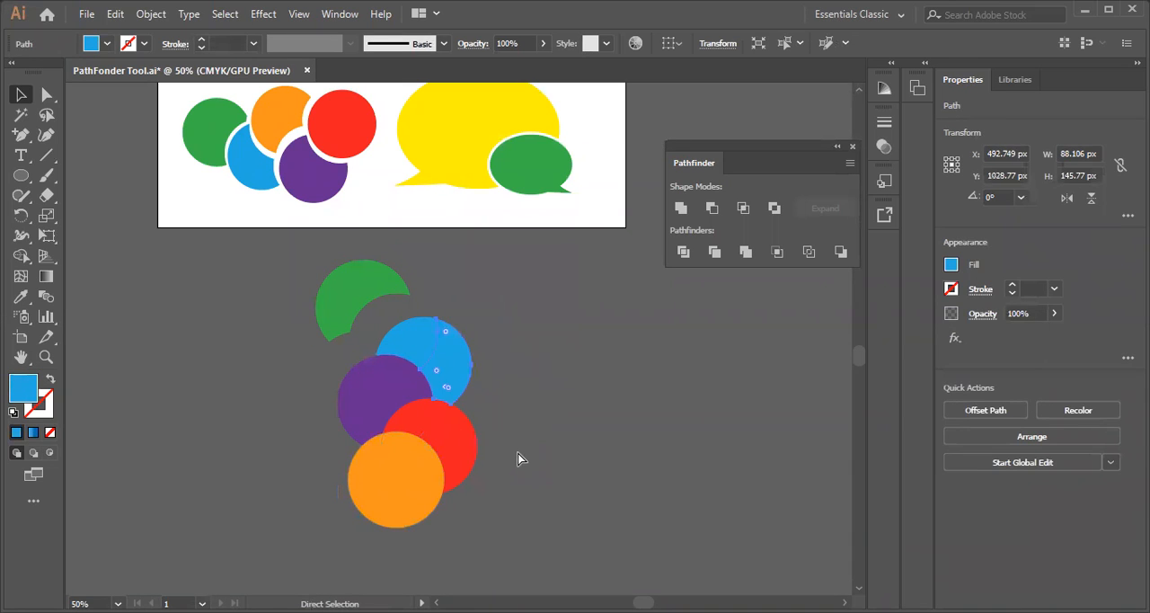
{"action": "left_click", "coordinate": [390, 382]}
{"action": "left_click", "coordinate": [280, 417]}
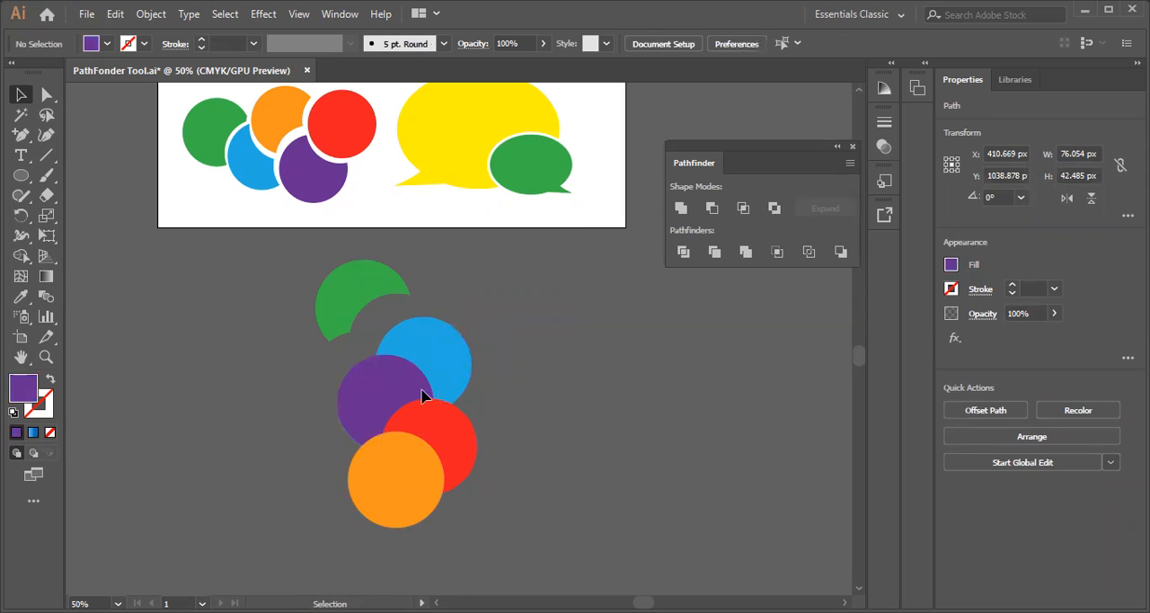
{"action": "left_click", "coordinate": [390, 381]}
{"action": "key", "text": "ctrl+z"}
{"action": "key", "text": "ctrl+z"}
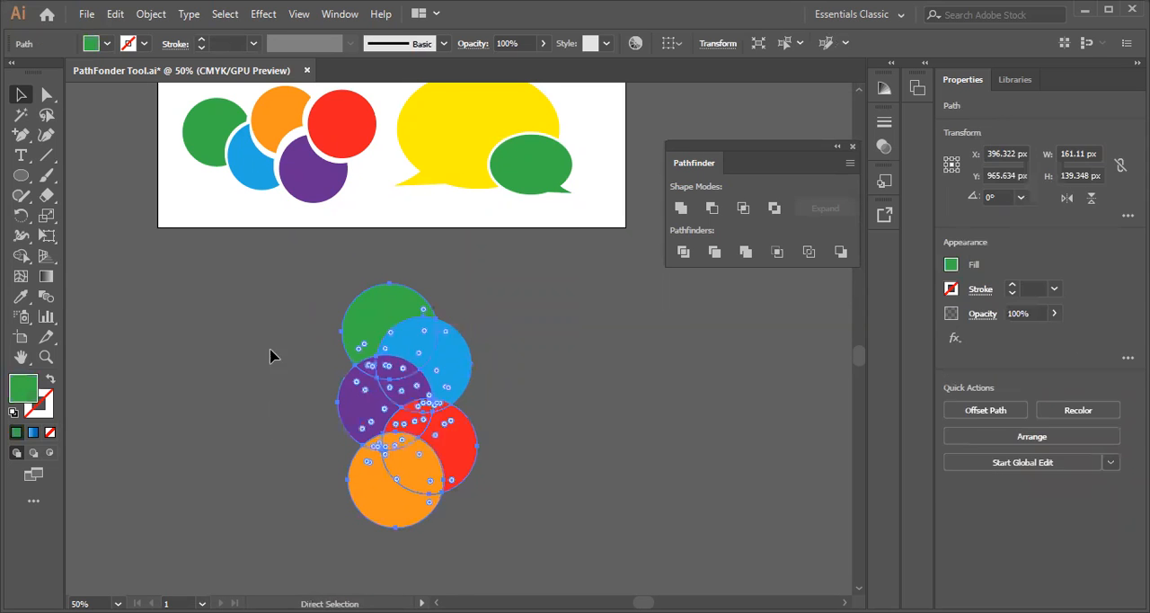
Apply the Trim pathfinder to the five coloured circles and ungroup the trimmed result
{"action": "left_click_drag", "start_coordinate": [292, 271], "coordinate": [495, 539]}
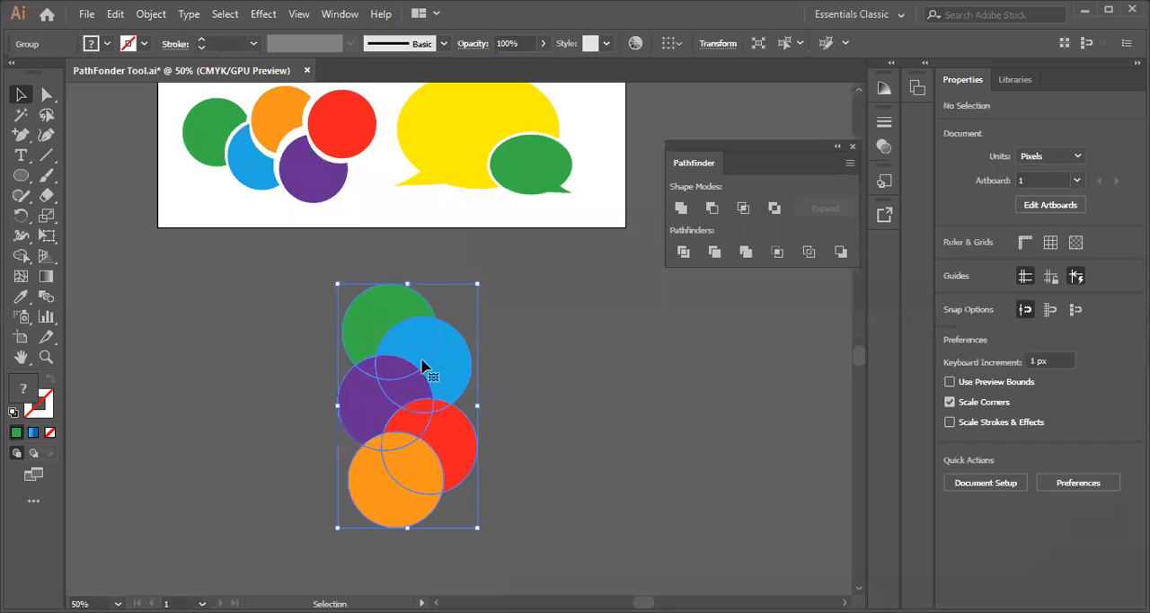
{"action": "left_click", "coordinate": [309, 297]}
{"action": "left_click_drag", "start_coordinate": [308, 297], "coordinate": [477, 552]}
{"action": "left_click", "coordinate": [714, 251]}
{"action": "left_click", "coordinate": [542, 404]}
{"action": "left_click", "coordinate": [387, 393]}
{"action": "right_click", "coordinate": [388, 377]}
{"action": "left_click", "coordinate": [447, 222]}
{"action": "left_click", "coordinate": [529, 396]}
Pull the trimmed green and blue pieces away from the column, and undo the moves and the ungrouping
{"action": "left_click_drag", "start_coordinate": [368, 314], "coordinate": [344, 285]}
{"action": "left_click_drag", "start_coordinate": [458, 370], "coordinate": [508, 326]}
{"action": "key", "text": "ctrl+z"}
{"action": "key", "text": "ctrl+z"}
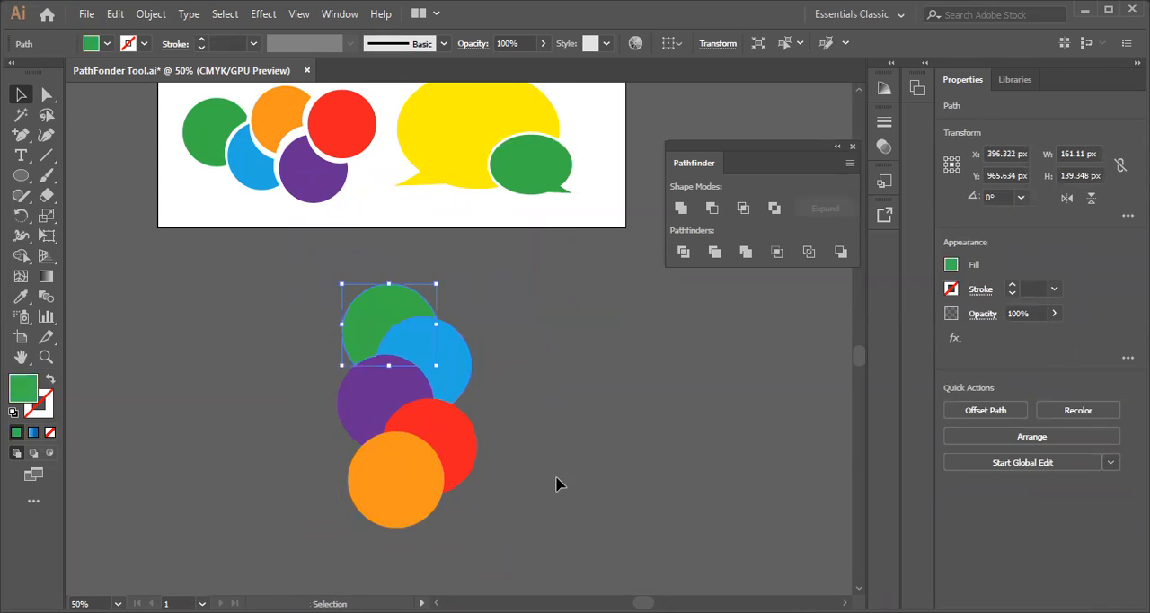
{"action": "key", "text": "ctrl+z"}
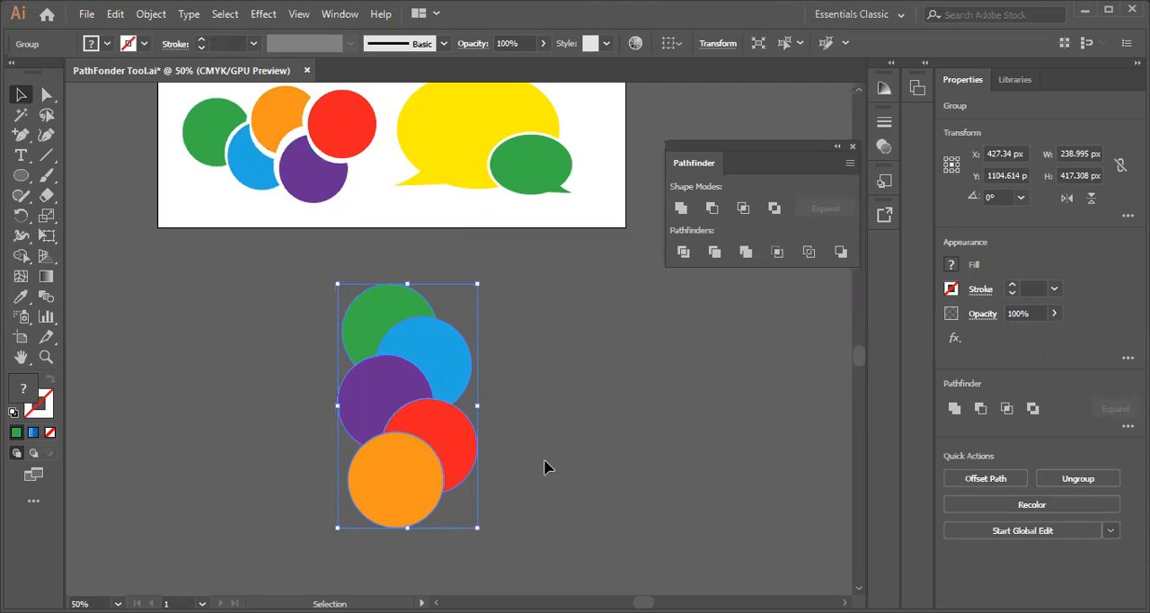
Shift the grouped trimmed circles slightly, and undo the move and the Trim
{"action": "left_click", "coordinate": [544, 466]}
{"action": "left_click_drag", "start_coordinate": [354, 349], "coordinate": [336, 334]}
{"action": "left_click", "coordinate": [606, 457]}
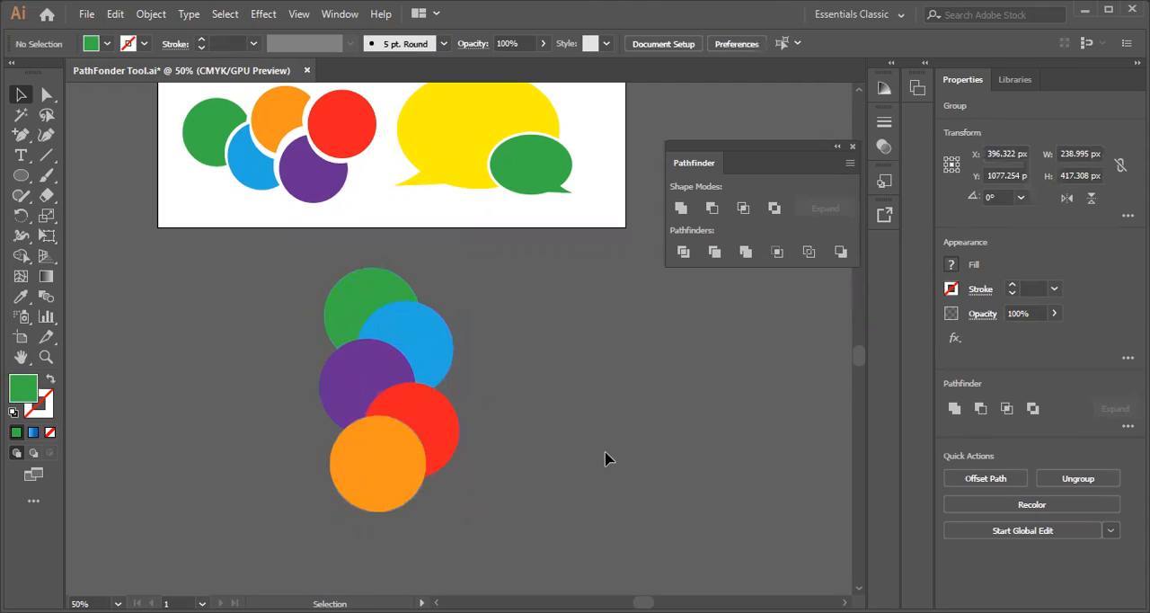
{"action": "key", "text": "ctrl+z"}
Move the green circle at the top of the column slightly up and to the left
{"action": "mouse_move", "coordinate": [369, 325]}
{"action": "left_mouse_down"}
{"action": "mouse_move", "coordinate": [358, 306]}
{"action": "mouse_move", "coordinate": [384, 321]}
{"action": "left_mouse_up"}
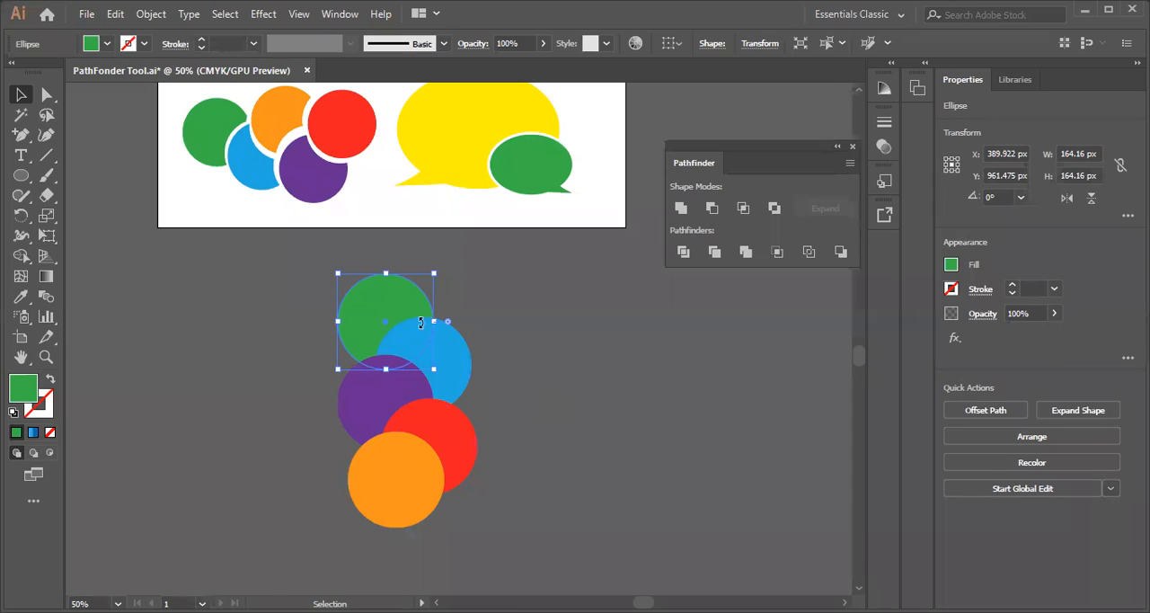
{"action": "left_click", "coordinate": [519, 367]}
{"action": "left_click", "coordinate": [360, 319]}
{"action": "left_click", "coordinate": [620, 410]}
{"action": "left_click", "coordinate": [437, 378]}
{"action": "left_click", "coordinate": [533, 412]}
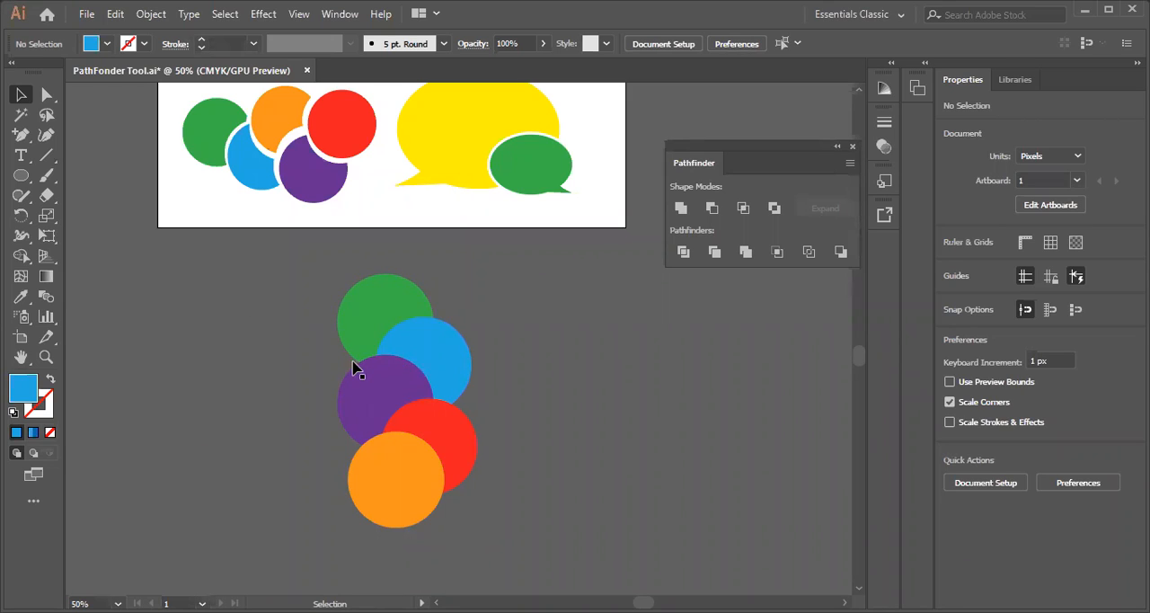
{"action": "left_click", "coordinate": [372, 326]}
{"action": "left_click", "coordinate": [317, 339]}
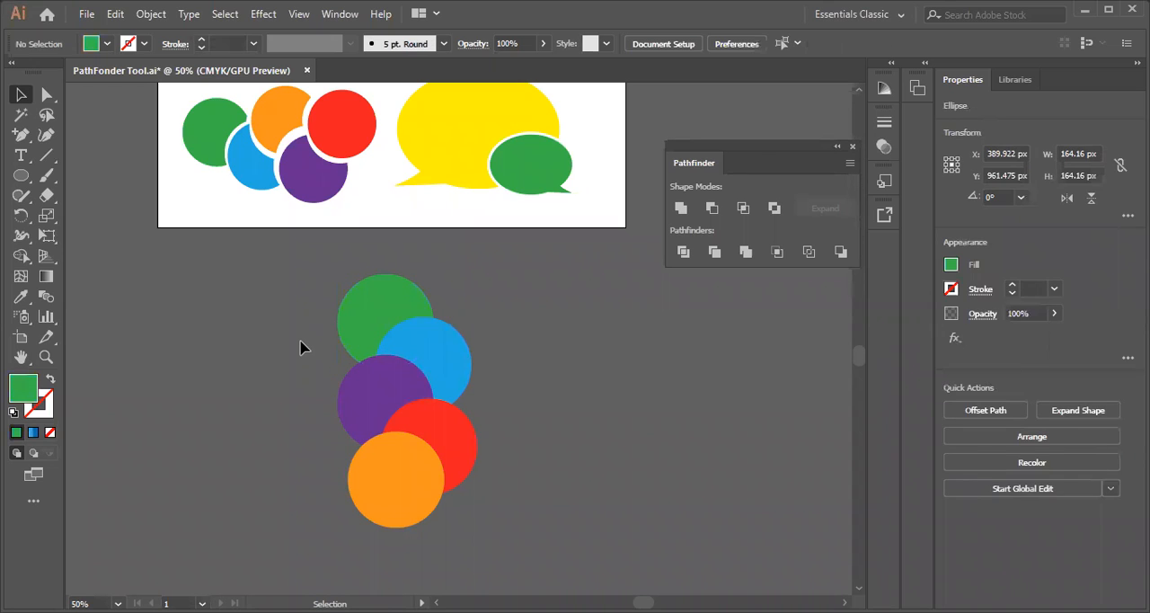
Trim all five overlapping circles of the column with the Trim pathfinder
{"action": "left_click_drag", "start_coordinate": [312, 282], "coordinate": [475, 550]}
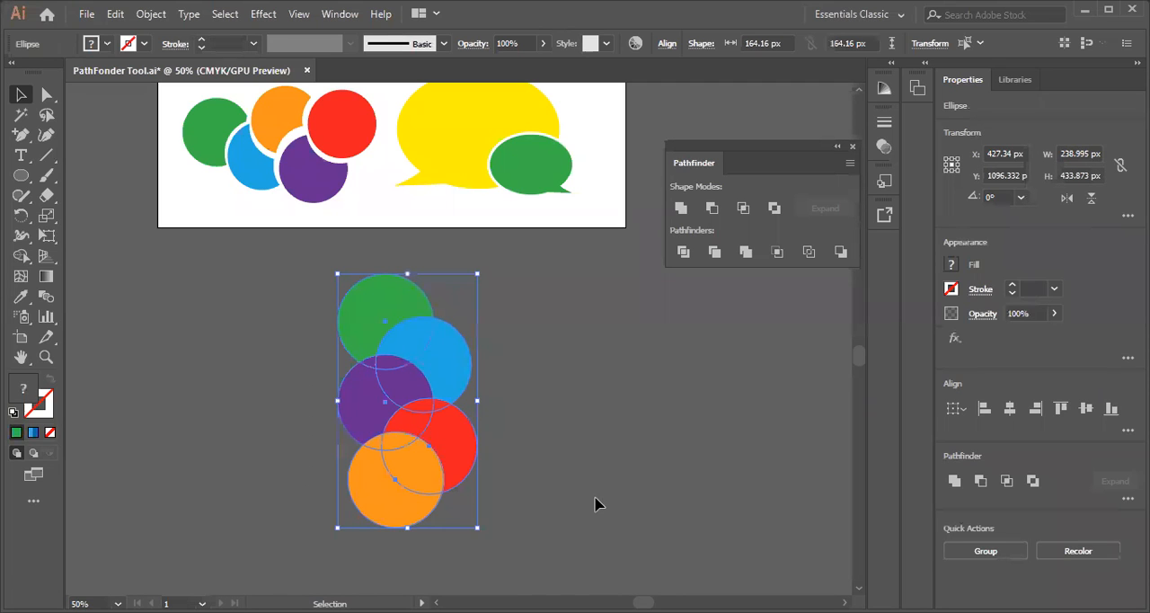
{"action": "left_click", "coordinate": [629, 451]}
{"action": "left_click_drag", "start_coordinate": [291, 275], "coordinate": [442, 530]}
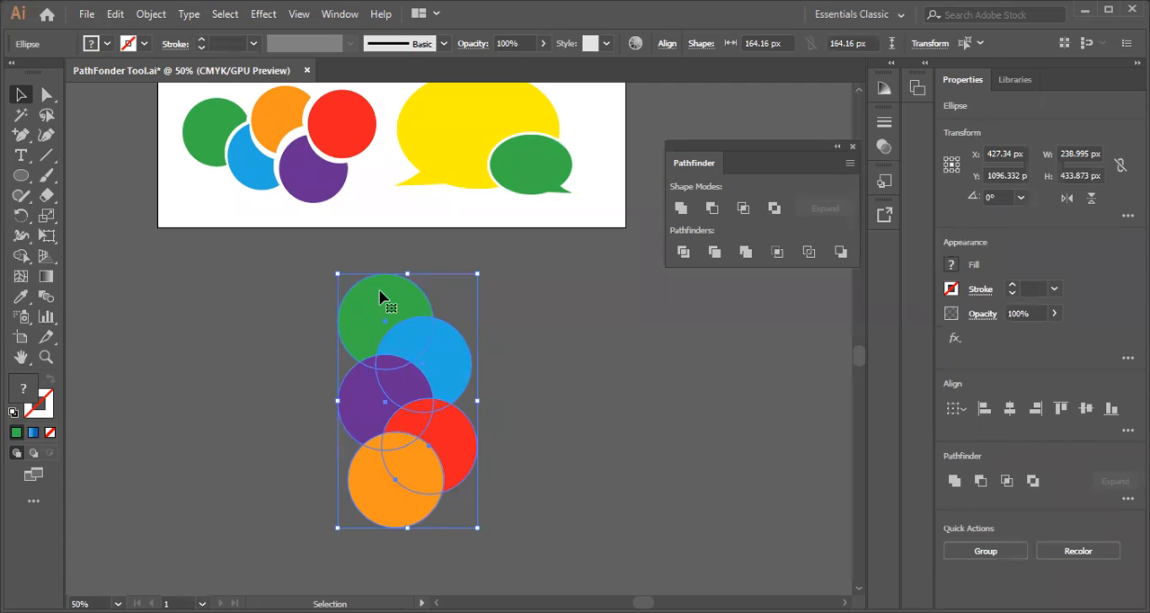
{"action": "left_click", "coordinate": [714, 254]}
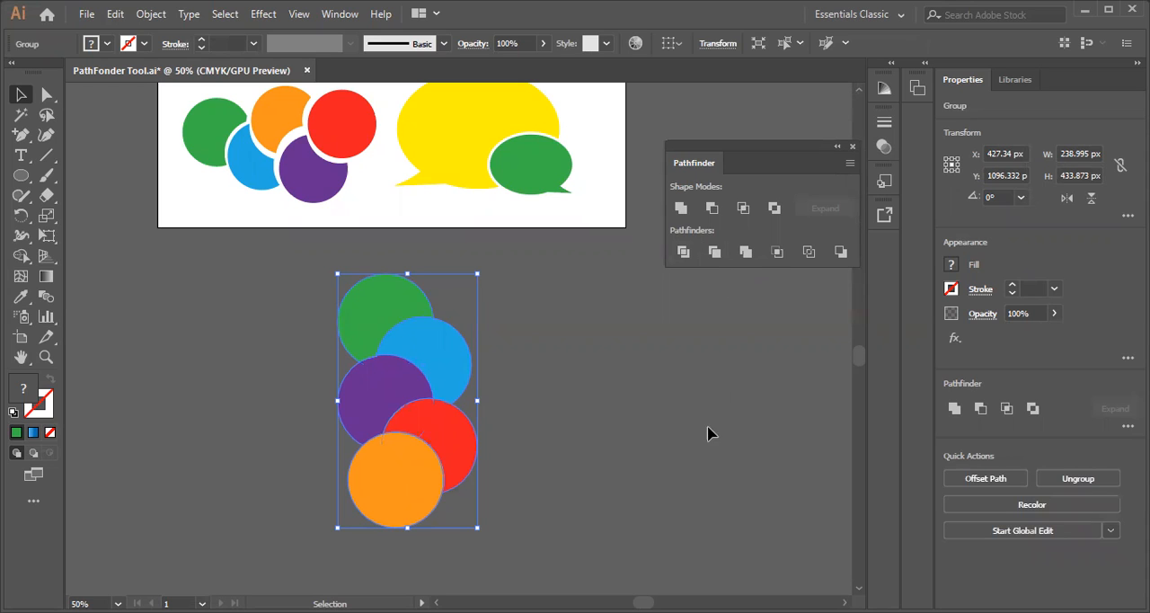
Shift the trimmed circle group slightly up and to the left and ungroup it
{"action": "left_click", "coordinate": [537, 435]}
{"action": "mouse_move", "coordinate": [397, 472]}
{"action": "left_mouse_down"}
{"action": "mouse_move", "coordinate": [321, 466]}
{"action": "mouse_move", "coordinate": [386, 464]}
{"action": "left_mouse_up"}
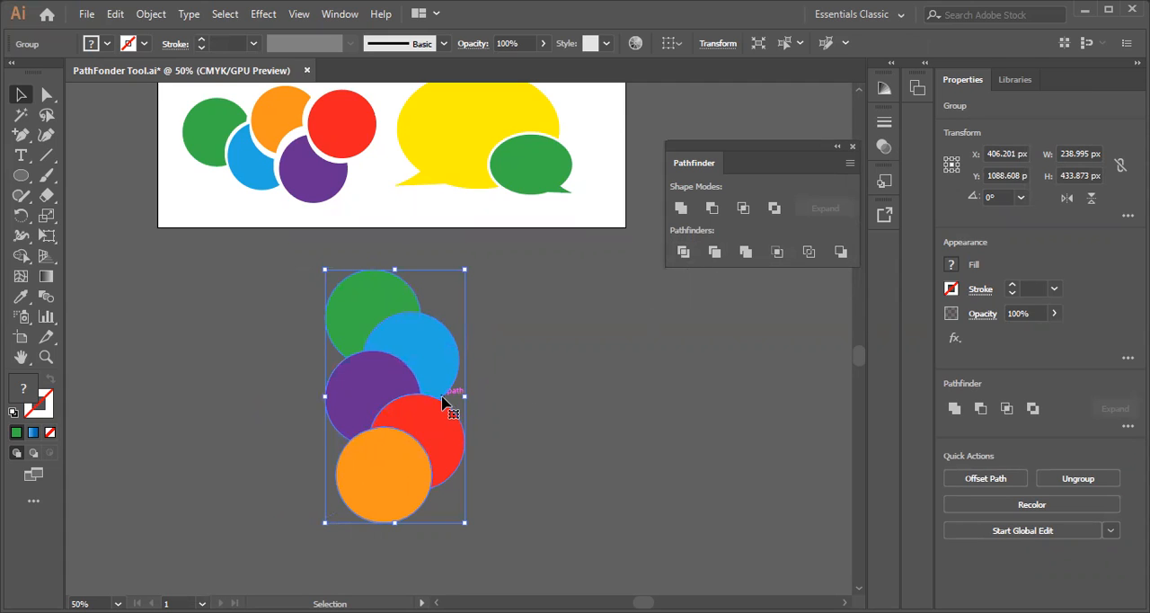
{"action": "right_click", "coordinate": [401, 330]}
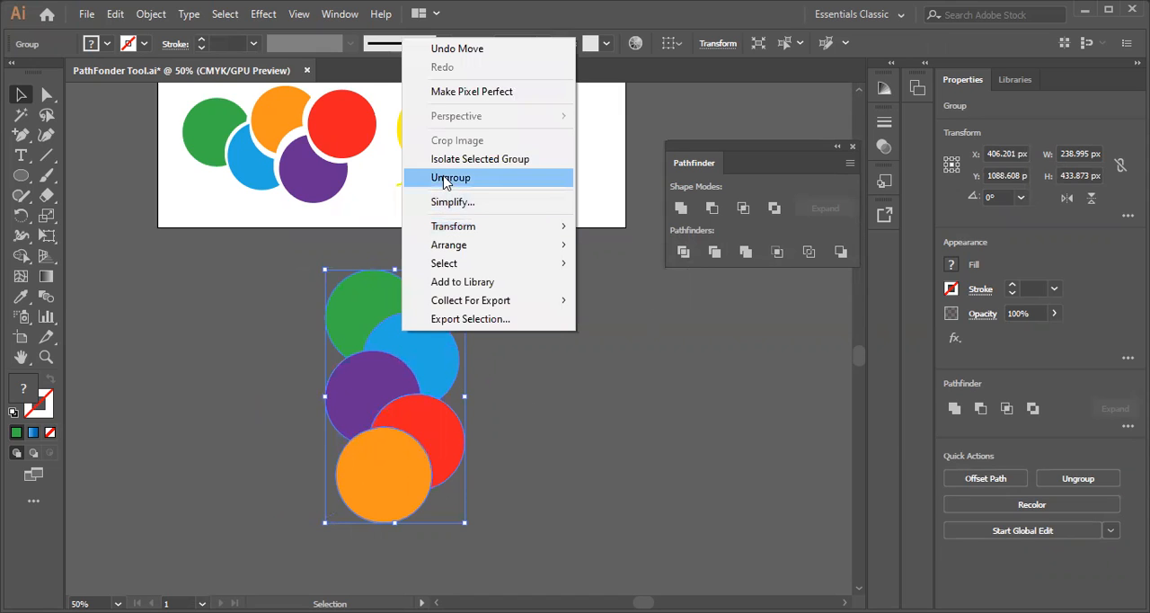
{"action": "left_click", "coordinate": [446, 178]}
{"action": "left_click", "coordinate": [572, 341]}
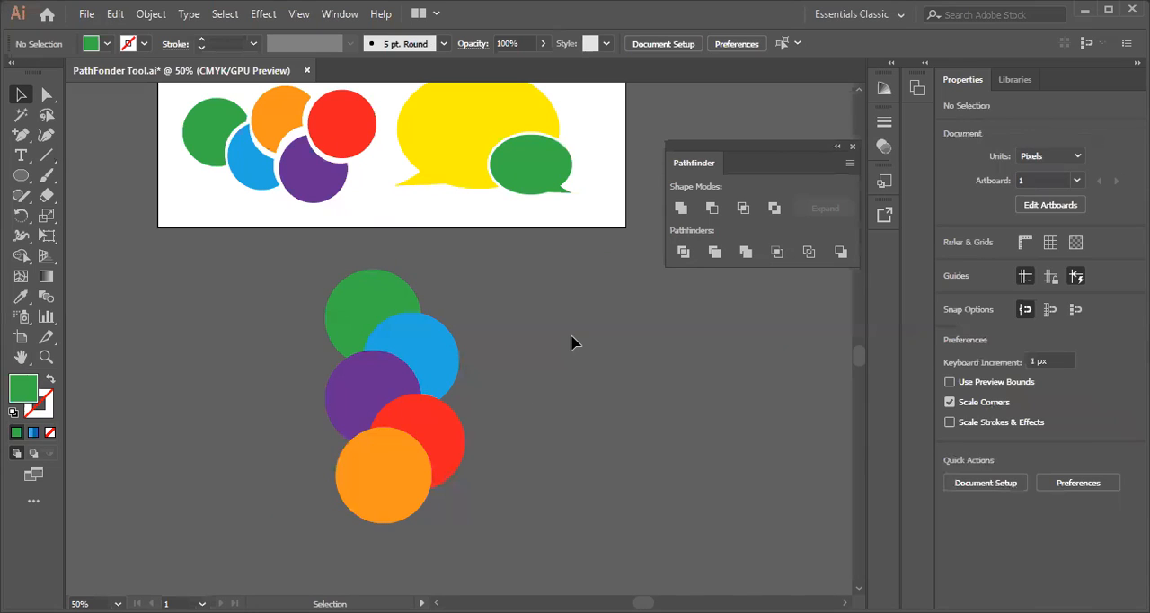
Spread the trimmed green, blue, purple, red and orange pieces apart so that their cut-away edges are exposed
{"action": "left_click_drag", "start_coordinate": [354, 314], "coordinate": [335, 292]}
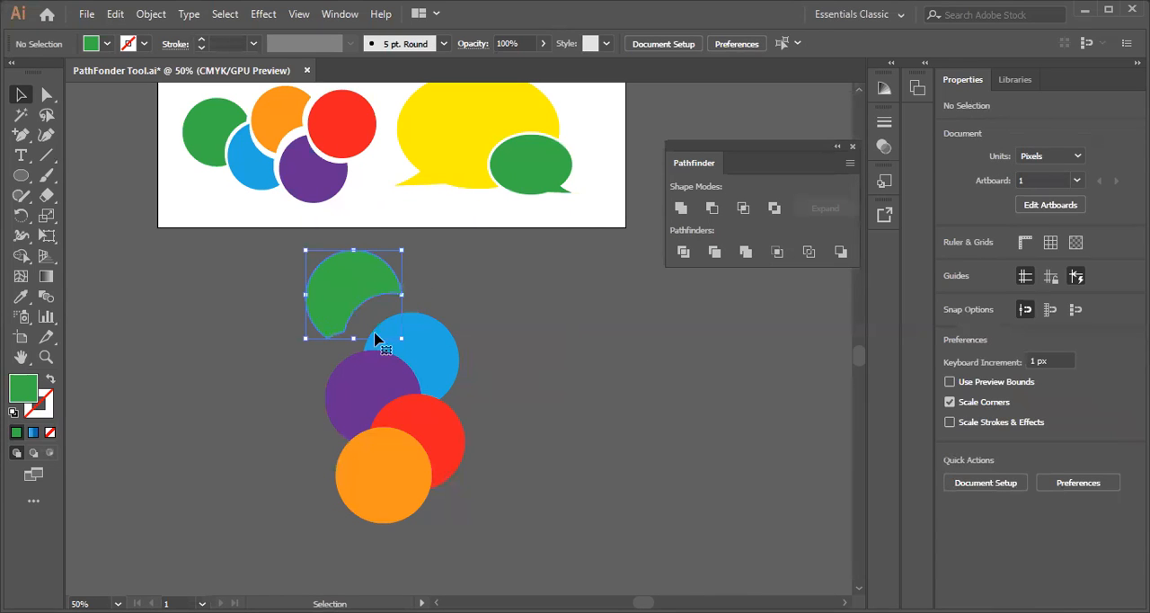
{"action": "left_click_drag", "start_coordinate": [422, 359], "coordinate": [453, 341]}
{"action": "left_click_drag", "start_coordinate": [359, 385], "coordinate": [311, 381]}
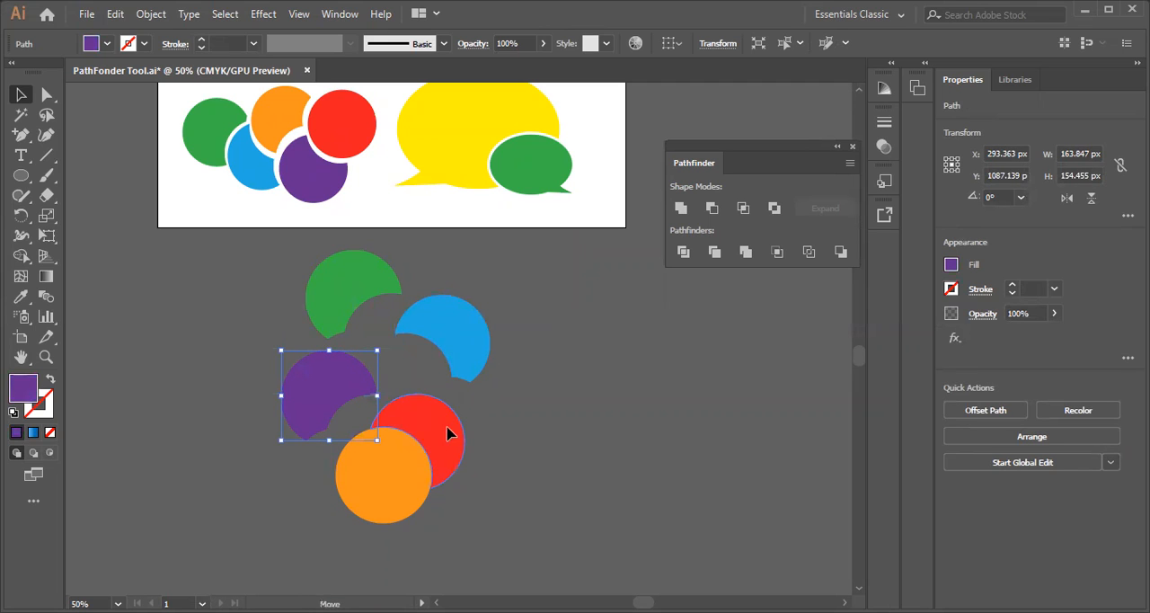
{"action": "left_click_drag", "start_coordinate": [449, 432], "coordinate": [474, 418]}
{"action": "left_click_drag", "start_coordinate": [389, 482], "coordinate": [334, 511]}
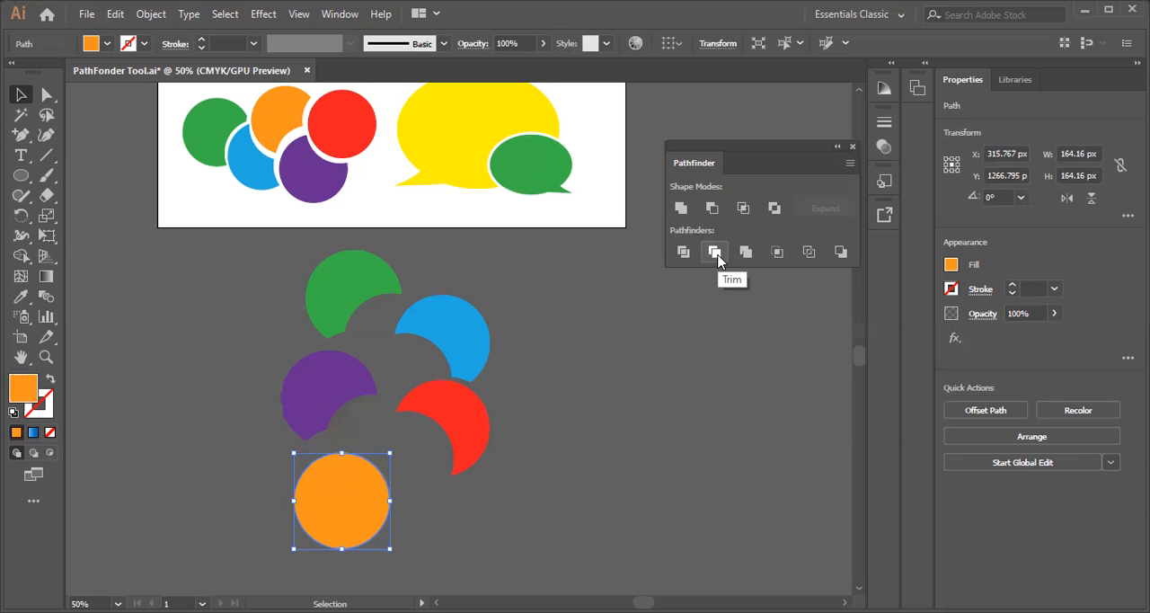
Undo the piece moves, the ungrouping, the group move and the Trim to restore the five whole circles
{"action": "scroll", "coordinate": [557, 299], "scroll_direction": "up", "scroll_amount": 3}
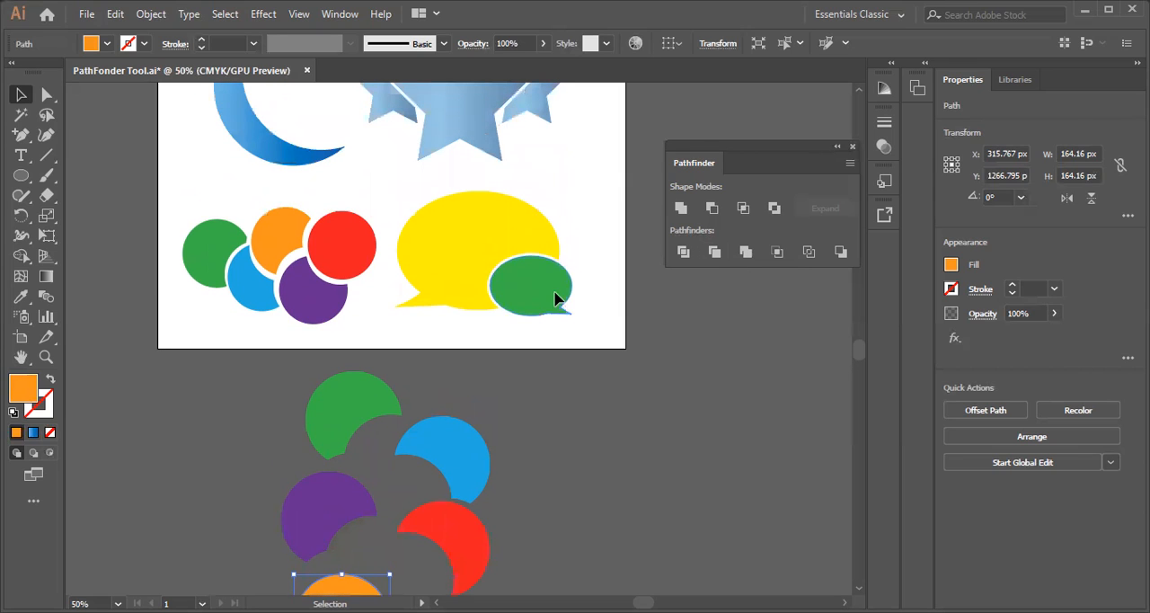
{"action": "scroll", "coordinate": [618, 316], "scroll_direction": "down", "scroll_amount": 2}
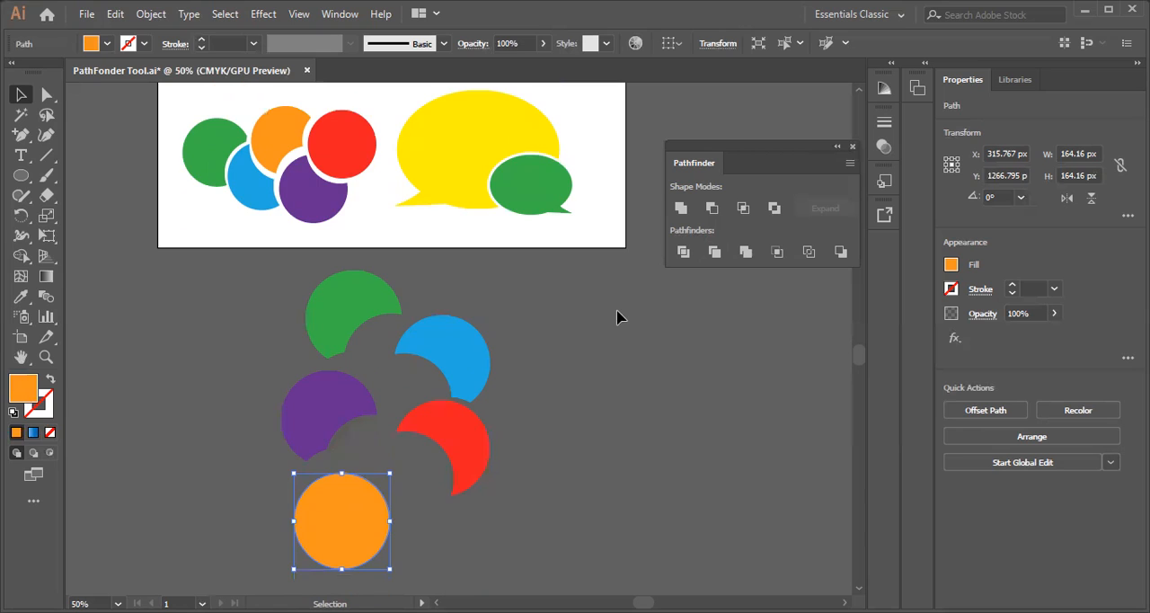
{"action": "key", "text": "ctrl+z"}
{"action": "key", "text": "ctrl+z"}
{"action": "key", "text": "ctrl+z"}
{"action": "key", "text": "ctrl+z"}
{"action": "key", "text": "ctrl+z"}
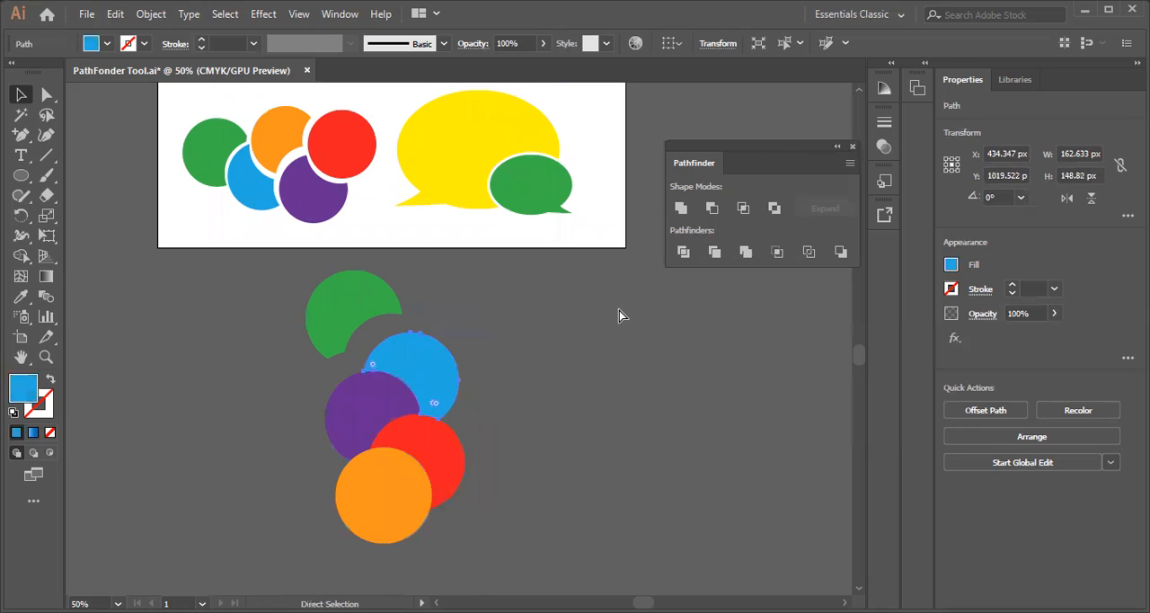
{"action": "key", "text": "ctrl+z"}
{"action": "key", "text": "ctrl+shift+a"}
{"action": "key", "text": "ctrl+z"}
{"action": "key", "text": "ctrl+z"}
{"action": "key", "text": "ctrl+z"}
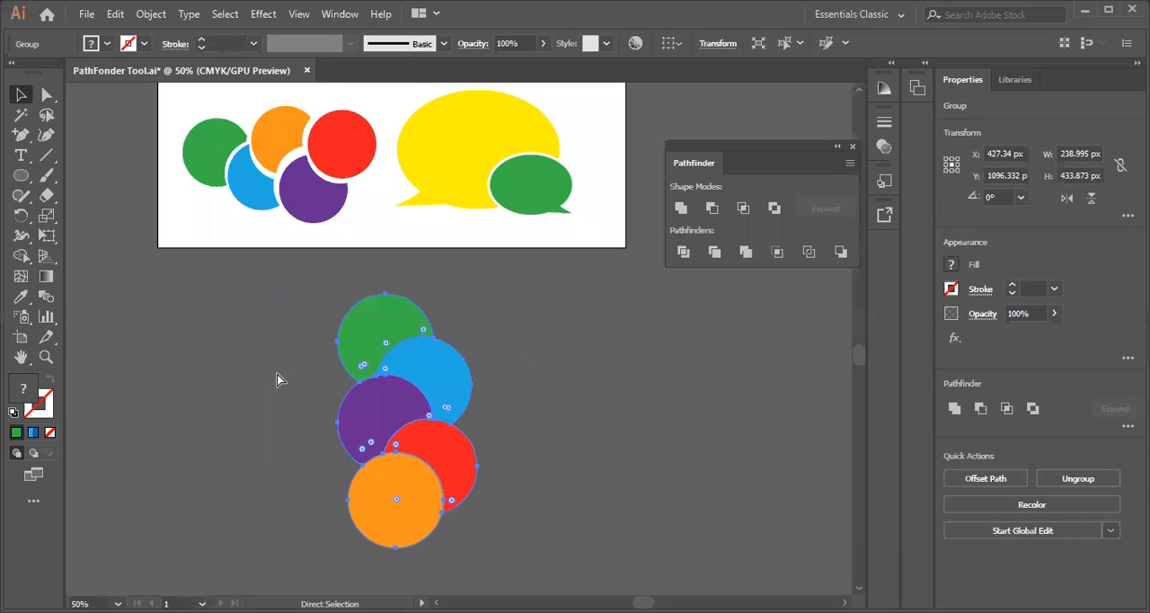
{"action": "key", "text": "ctrl+z"}
Select all five circles of the column below the artboard
{"action": "left_click", "coordinate": [260, 364]}
{"action": "left_click", "coordinate": [367, 338]}
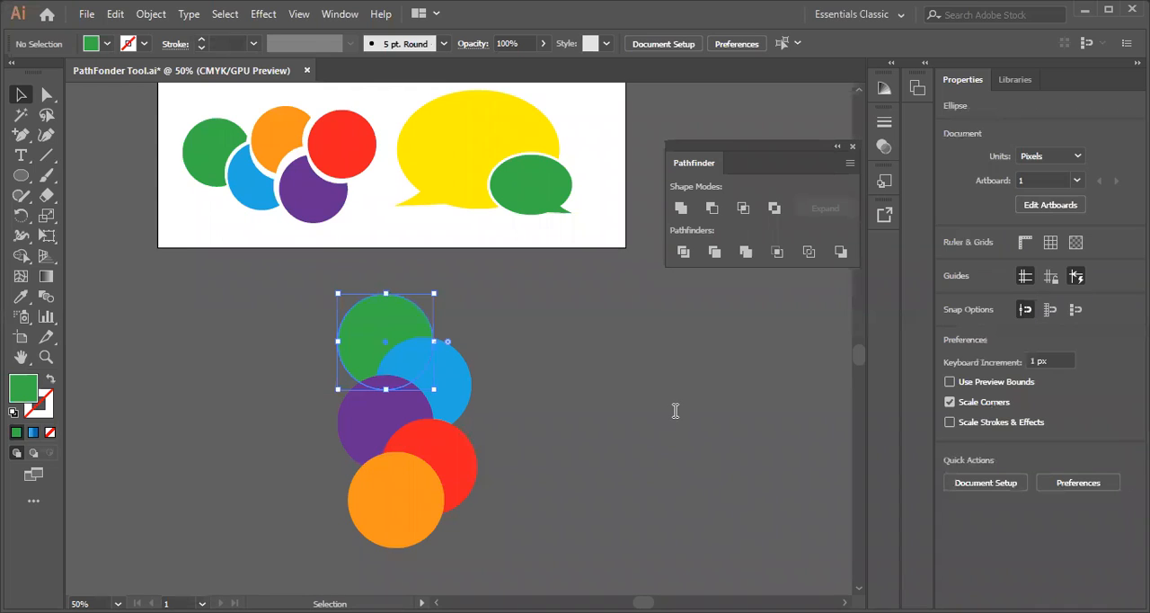
{"action": "left_click_drag", "start_coordinate": [286, 297], "coordinate": [480, 548]}
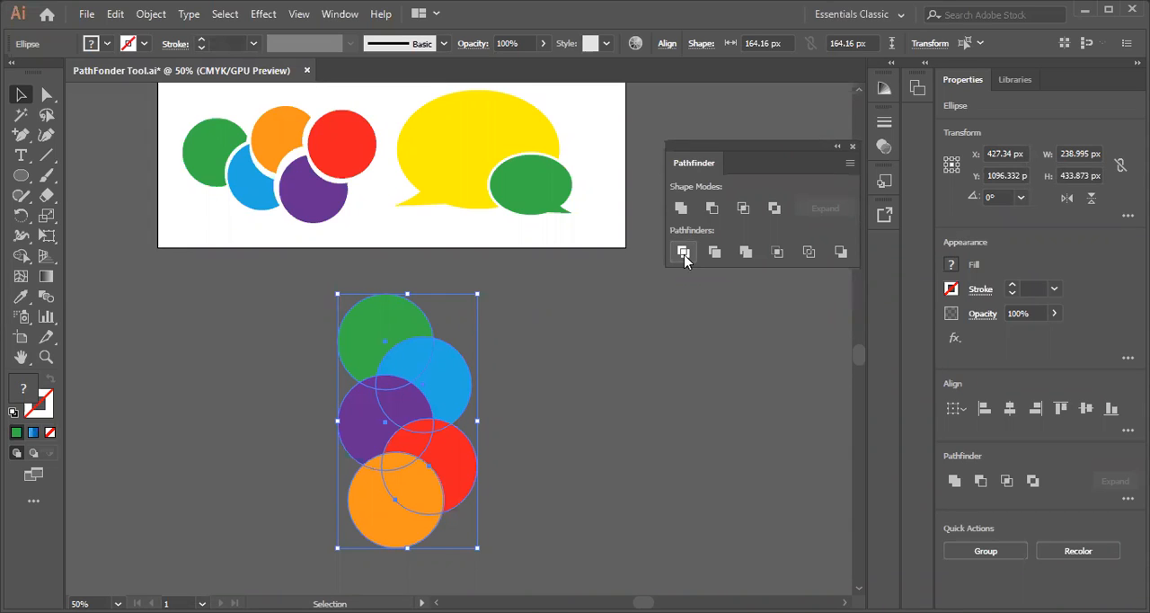
Open the recent file Gloves Mockup.ai
{"action": "left_click", "coordinate": [86, 14]}
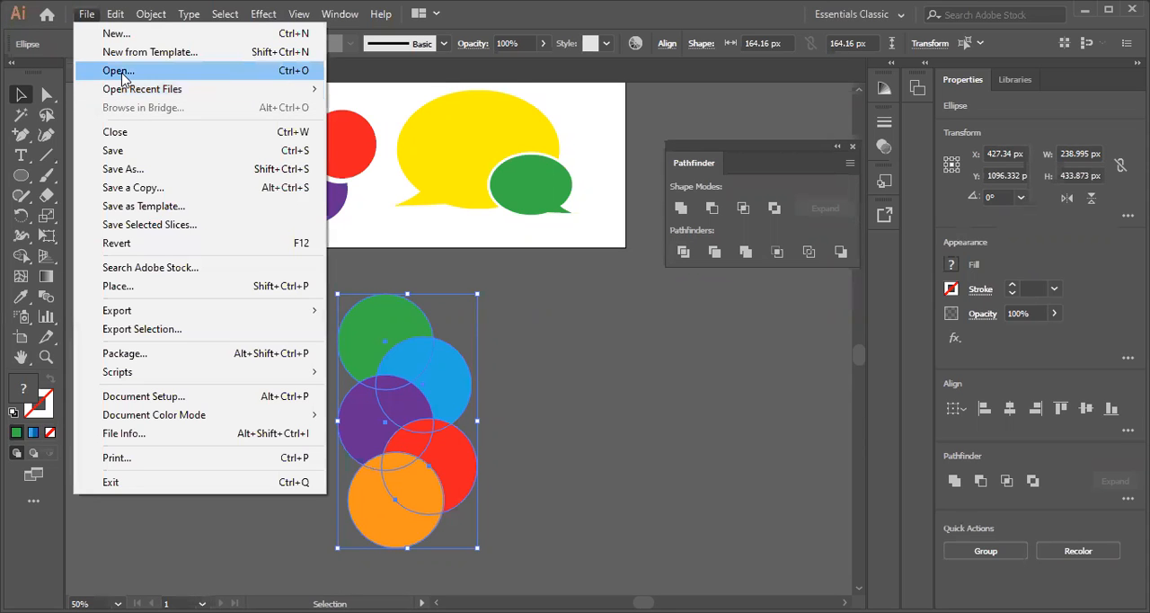
{"action": "mouse_move", "coordinate": [126, 89]}
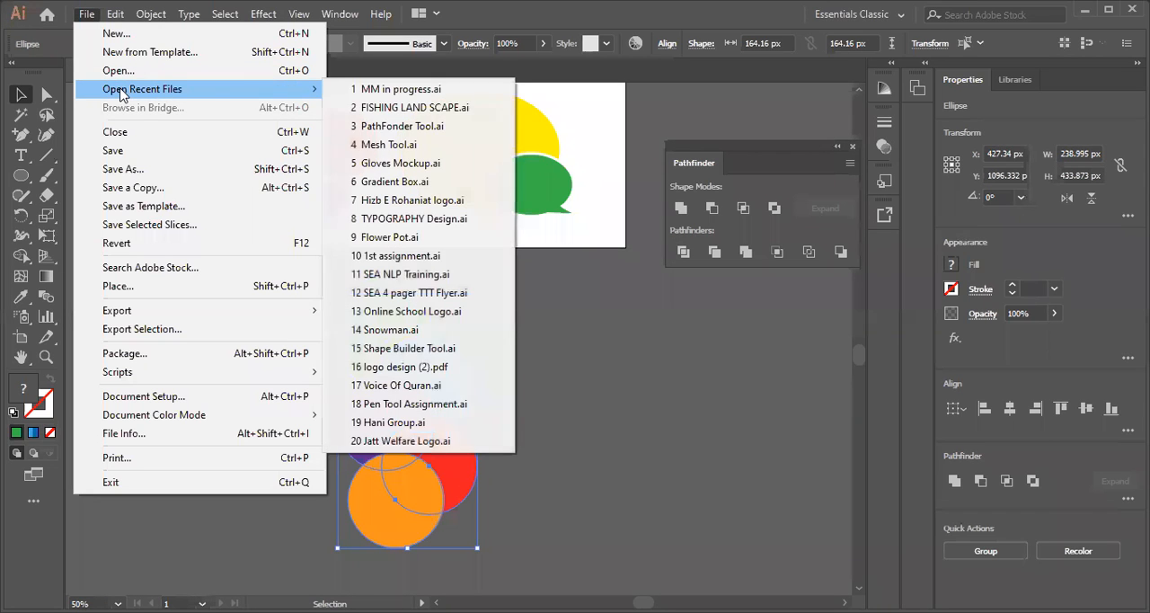
{"action": "left_click", "coordinate": [432, 164]}
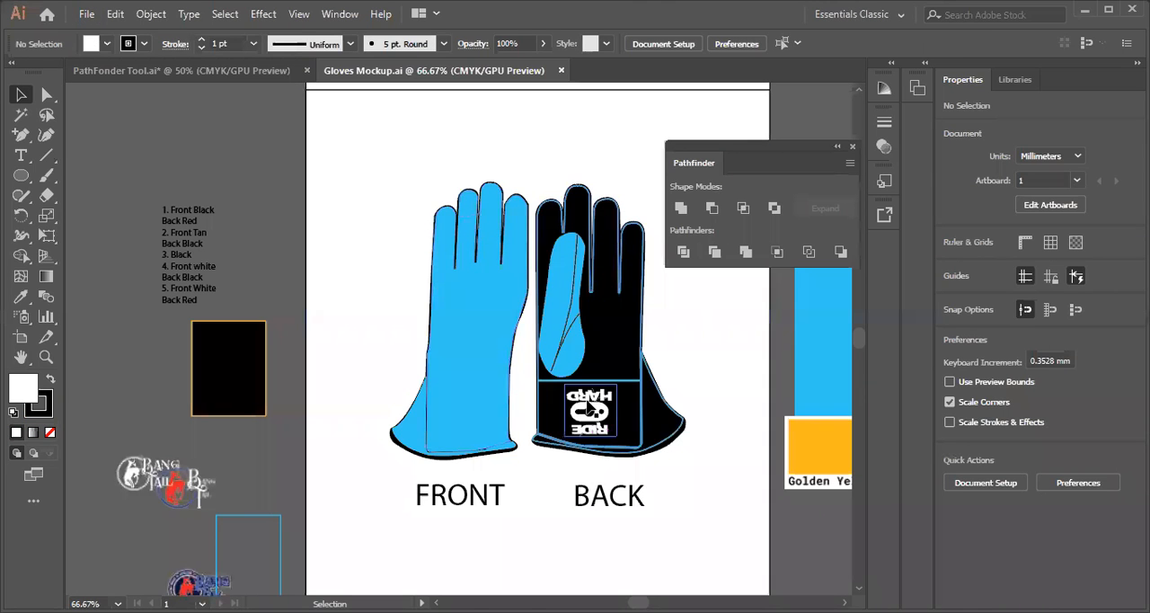
Select the blue shape of the front glove and close the floating Pathfinder panel
{"action": "left_click_drag", "start_coordinate": [589, 409], "coordinate": [99, 548]}
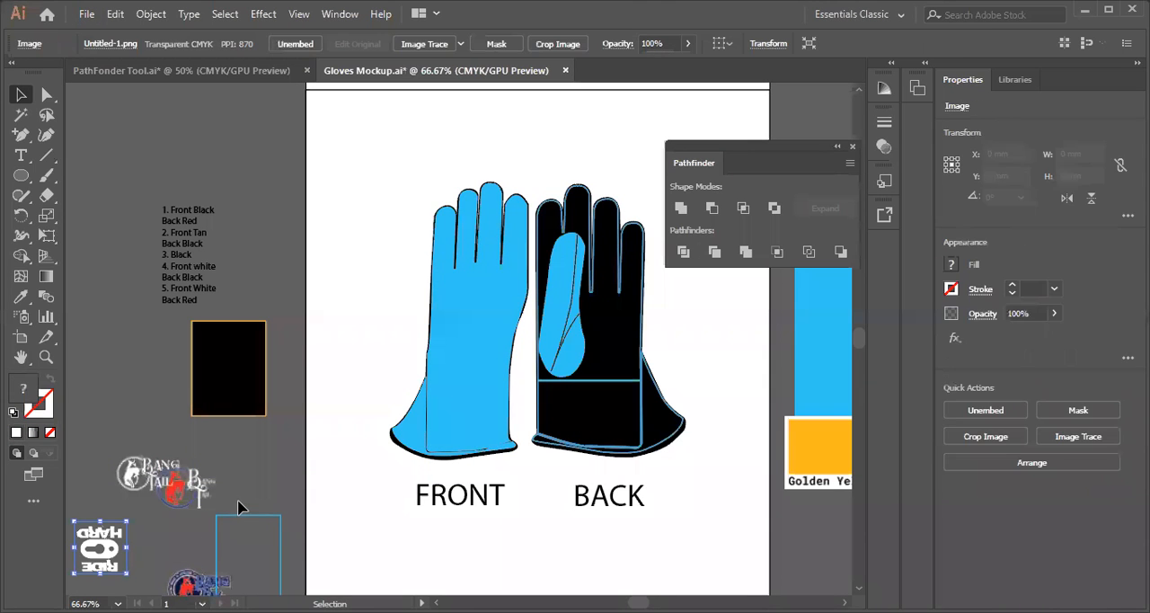
{"action": "left_click", "coordinate": [471, 329]}
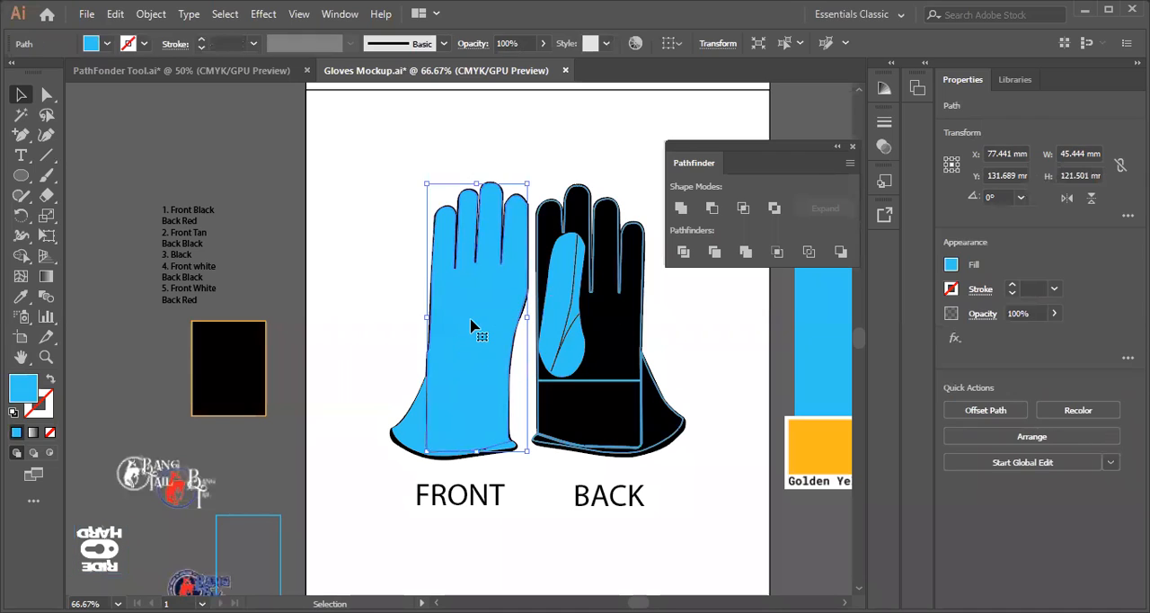
{"action": "left_click", "coordinate": [853, 147]}
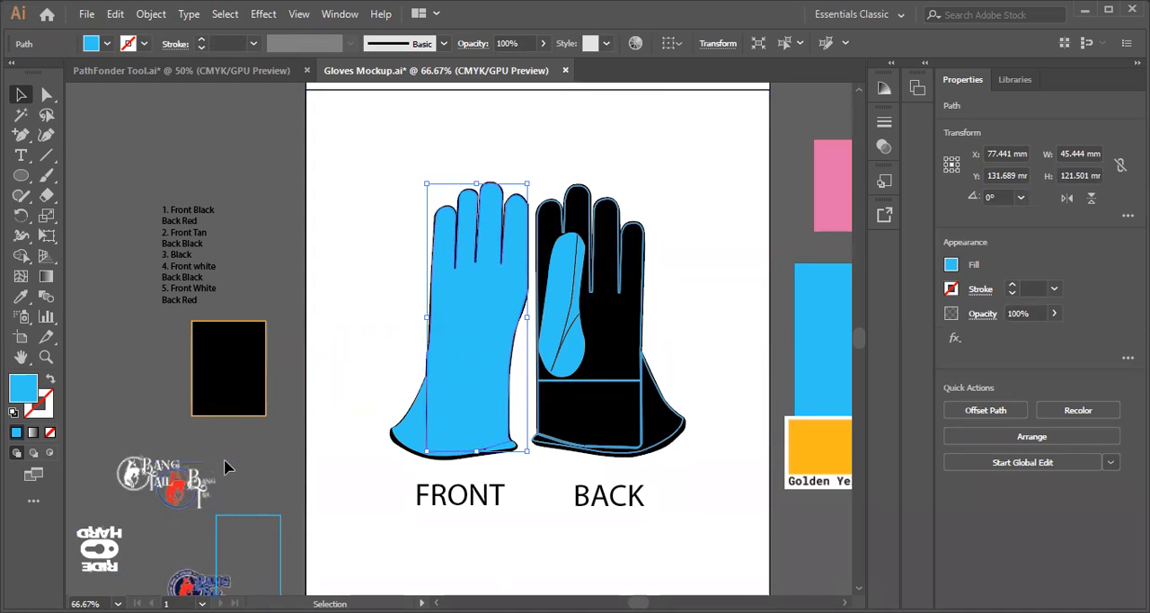
Delete the logo images and the blue-outlined rectangle lying beside the gloves artboard
{"action": "left_click_drag", "start_coordinate": [96, 579], "coordinate": [123, 566]}
{"action": "left_click_drag", "start_coordinate": [67, 593], "coordinate": [188, 547]}
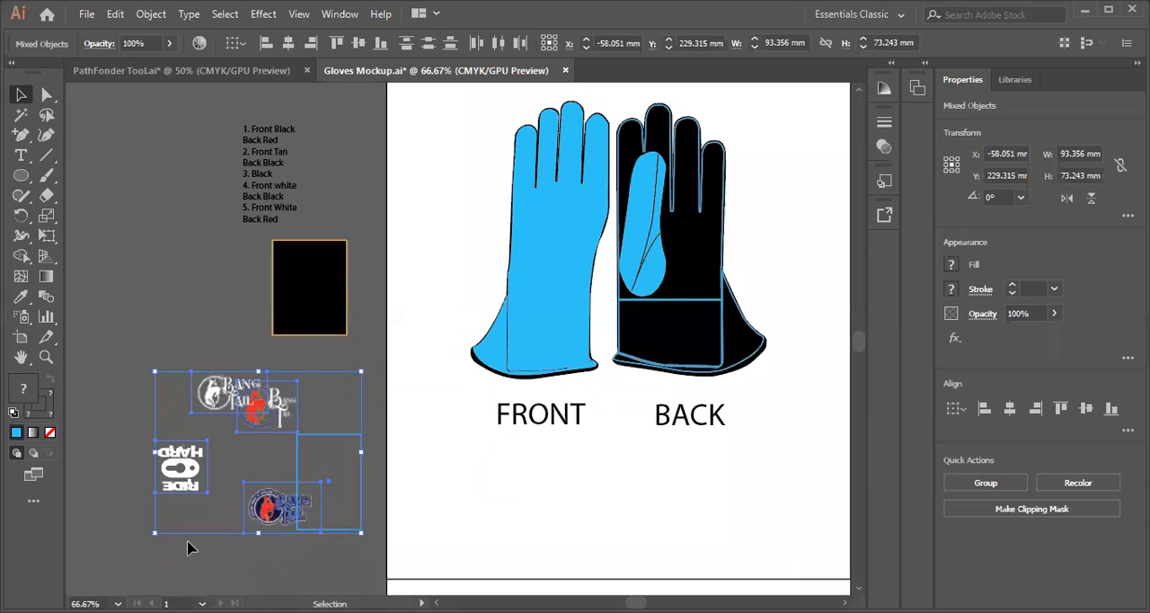
{"action": "key", "text": "Delete"}
{"action": "key", "text": "h"}
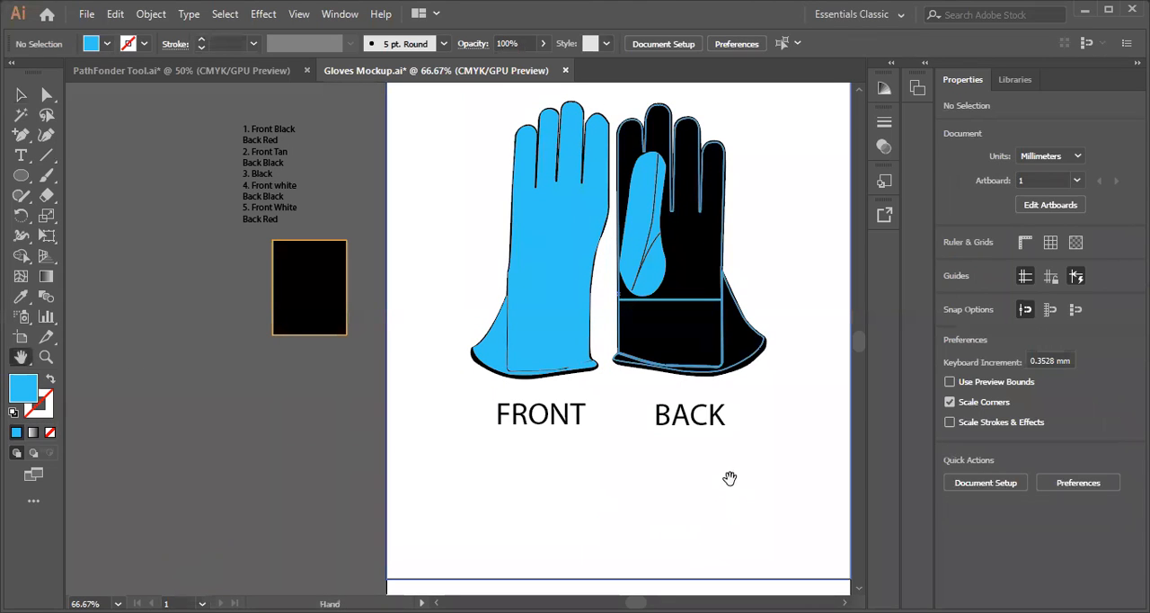
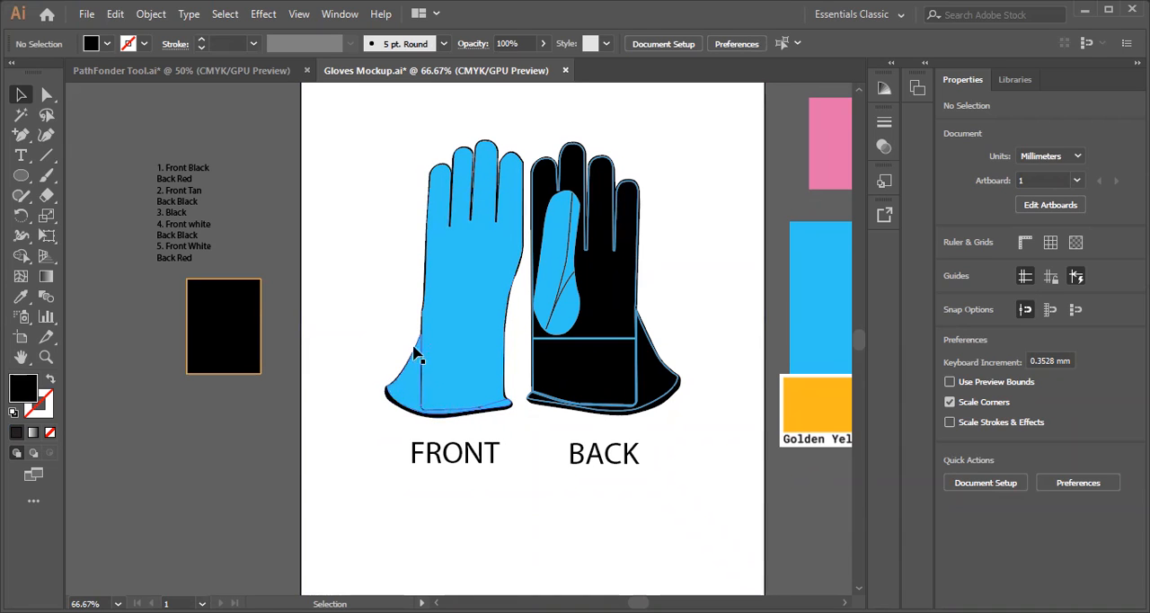
Pull the front glove apart by moving its blue hand shape, blue cuff piece and black silhouette away from each other
{"action": "left_click_drag", "start_coordinate": [485, 290], "coordinate": [414, 267]}
{"action": "left_click_drag", "start_coordinate": [405, 398], "coordinate": [295, 437]}
{"action": "left_click_drag", "start_coordinate": [447, 313], "coordinate": [449, 528]}
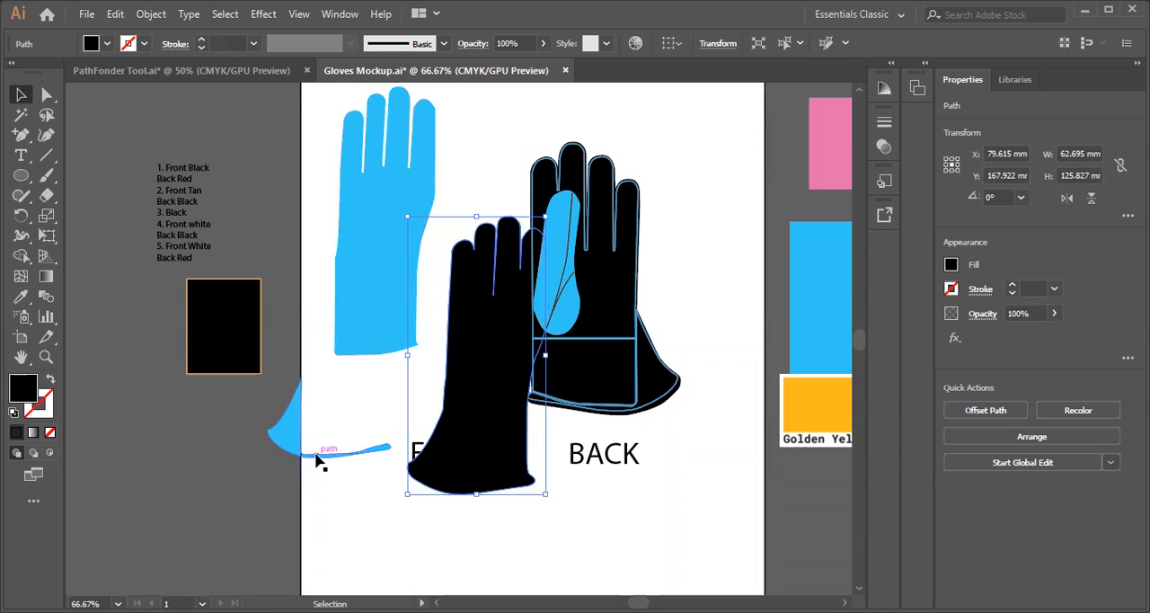
{"action": "left_click_drag", "start_coordinate": [297, 429], "coordinate": [231, 469]}
{"action": "left_click_drag", "start_coordinate": [492, 377], "coordinate": [437, 417]}
{"action": "left_click_drag", "start_coordinate": [423, 376], "coordinate": [456, 298]}
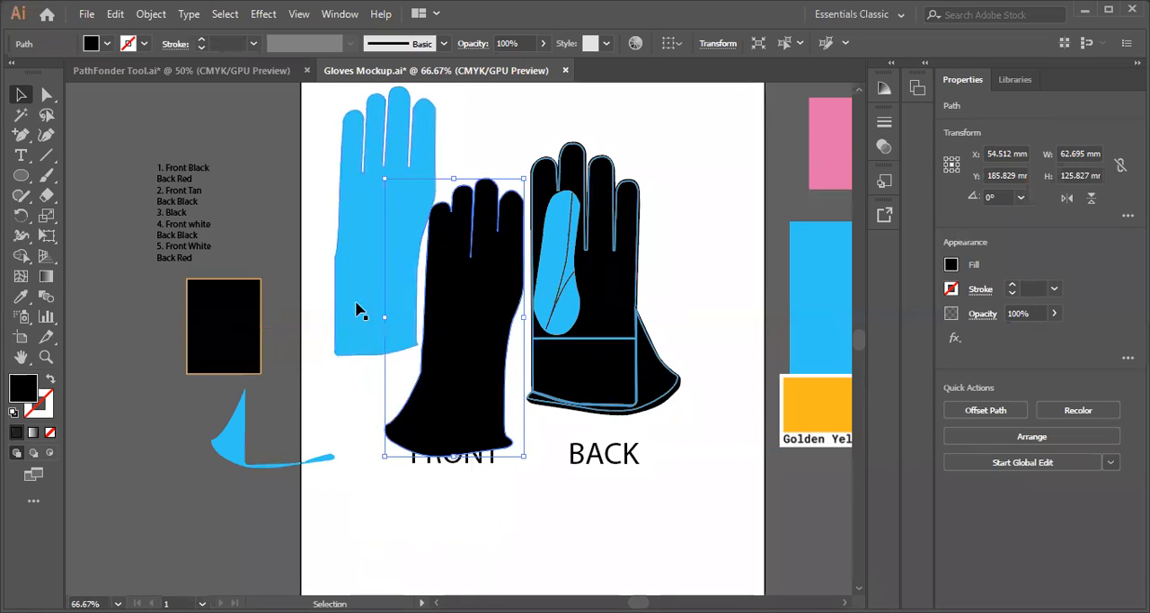
{"action": "left_click_drag", "start_coordinate": [356, 307], "coordinate": [294, 339]}
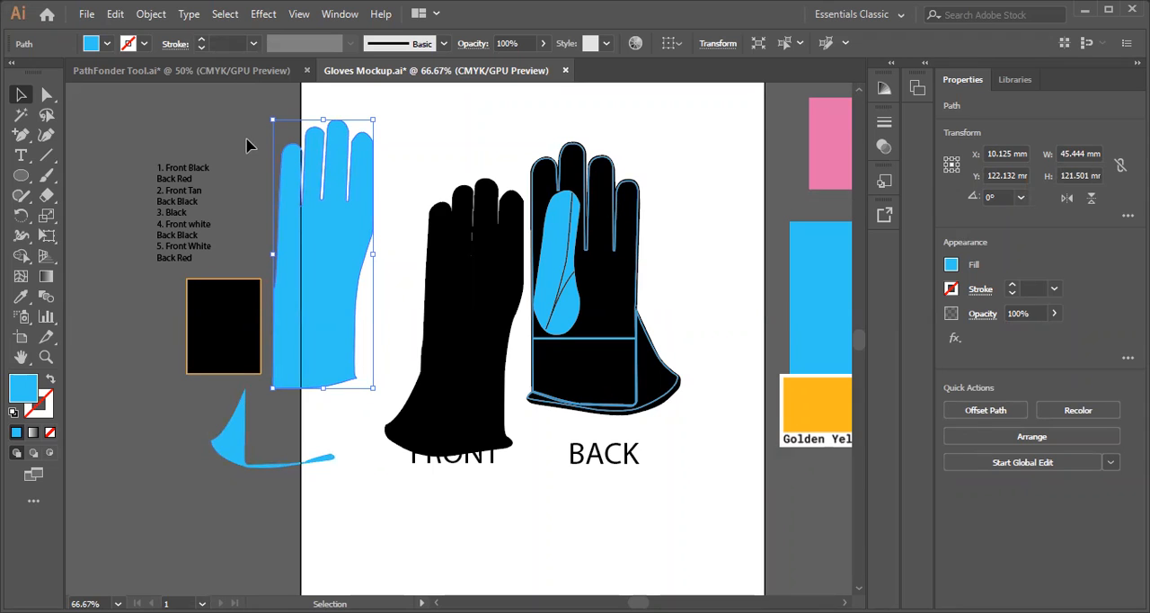
Switch to PathFonder Tool.ai, apply the Pathfinder Divide operation to the five selected circles and ungroup the result
{"action": "left_click", "coordinate": [167, 70]}
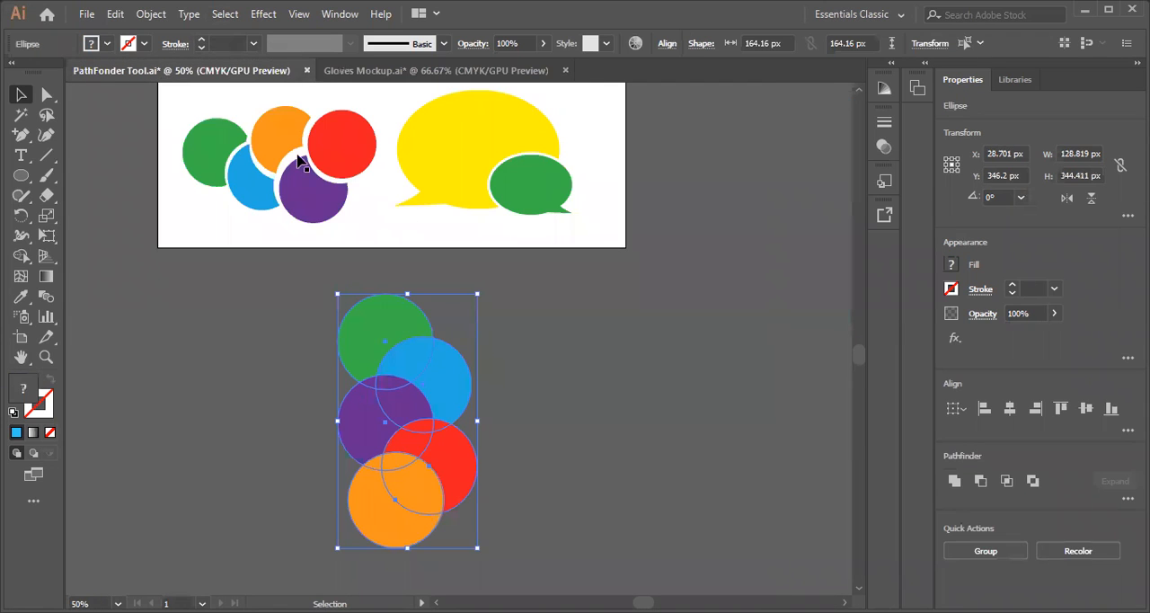
{"action": "left_click", "coordinate": [337, 15]}
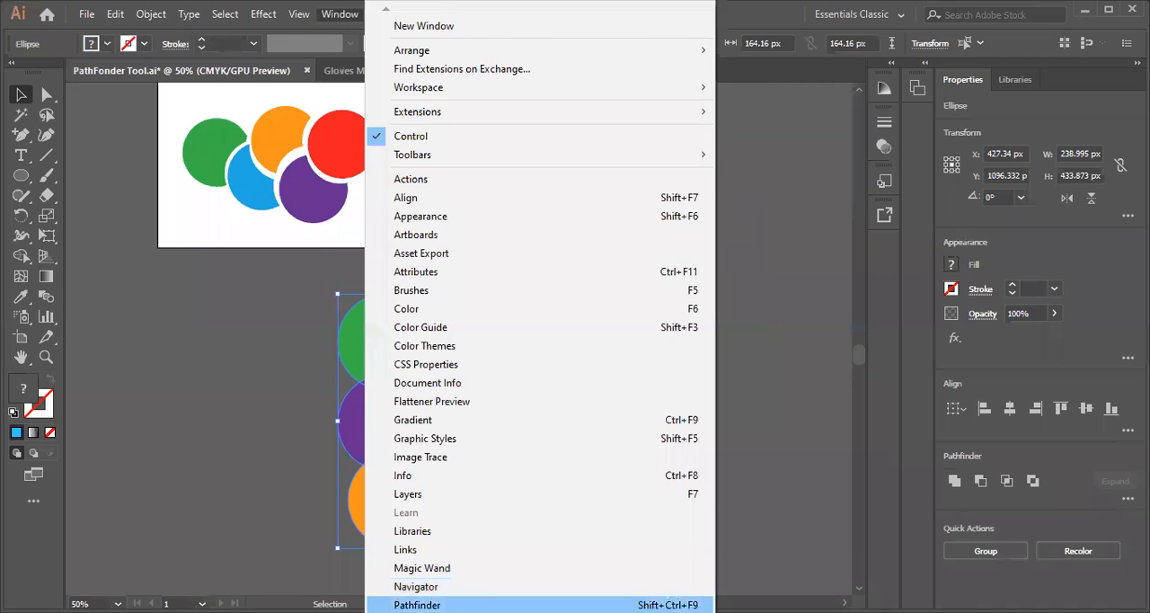
{"action": "key", "text": "Return"}
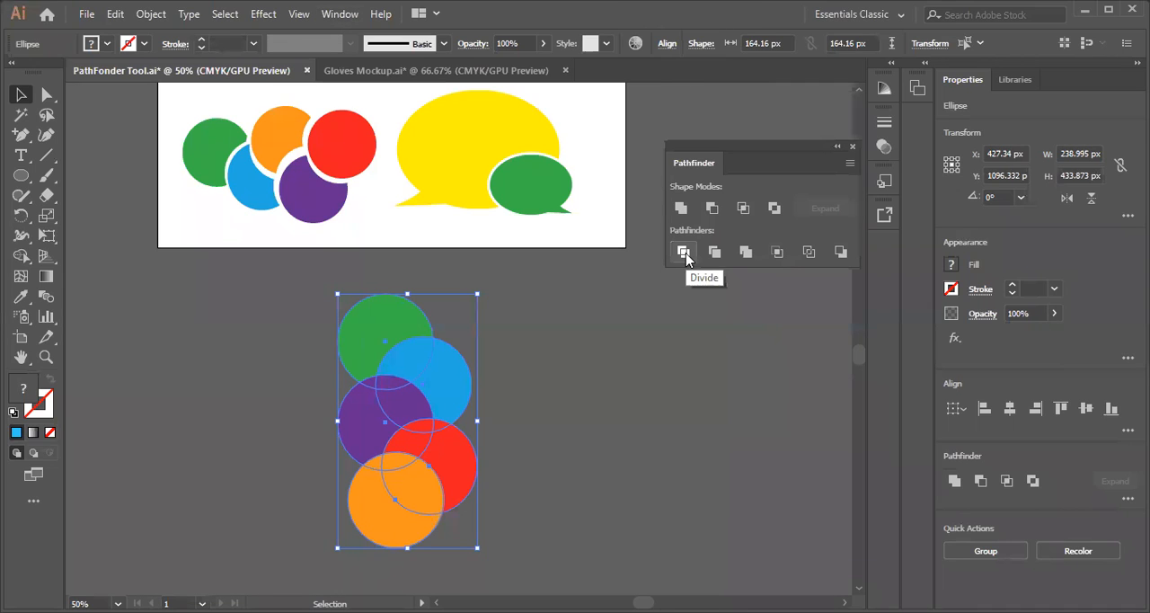
{"action": "left_click", "coordinate": [683, 253]}
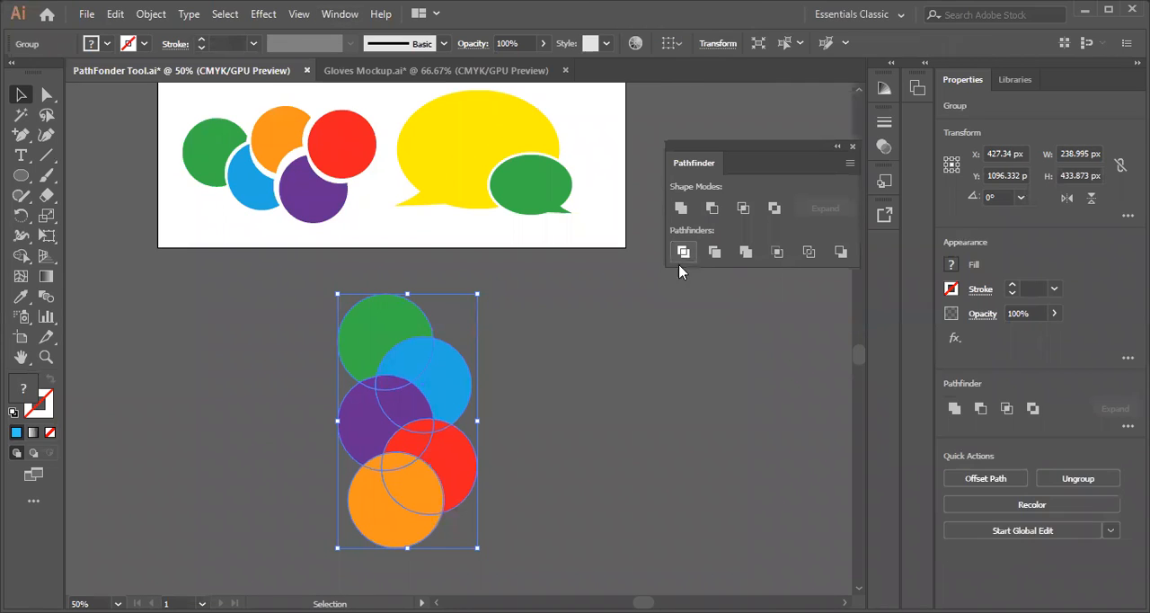
{"action": "right_click", "coordinate": [393, 368]}
{"action": "left_click", "coordinate": [459, 214]}
{"action": "left_click", "coordinate": [315, 338]}
Move the green, blue and purple pieces of the divided circles away from each other
{"action": "left_click_drag", "start_coordinate": [378, 329], "coordinate": [306, 269]}
{"action": "left_click_drag", "start_coordinate": [438, 368], "coordinate": [486, 326]}
{"action": "left_click_drag", "start_coordinate": [415, 384], "coordinate": [413, 303]}
{"action": "left_click_drag", "start_coordinate": [378, 418], "coordinate": [411, 376]}
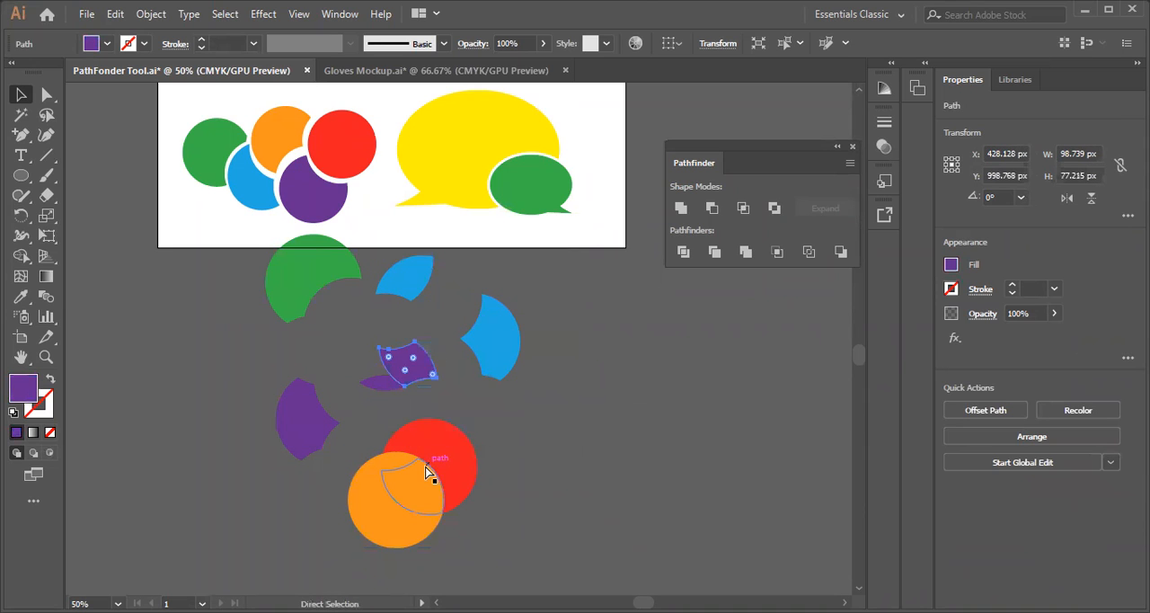
Undo the moves of the divided green, blue and purple circle pieces
{"action": "key", "text": "ctrl+z"}
{"action": "key", "text": "ctrl+z"}
{"action": "key", "text": "ctrl+z"}
{"action": "key", "text": "ctrl+z"}
{"action": "key", "text": "ctrl+z"}
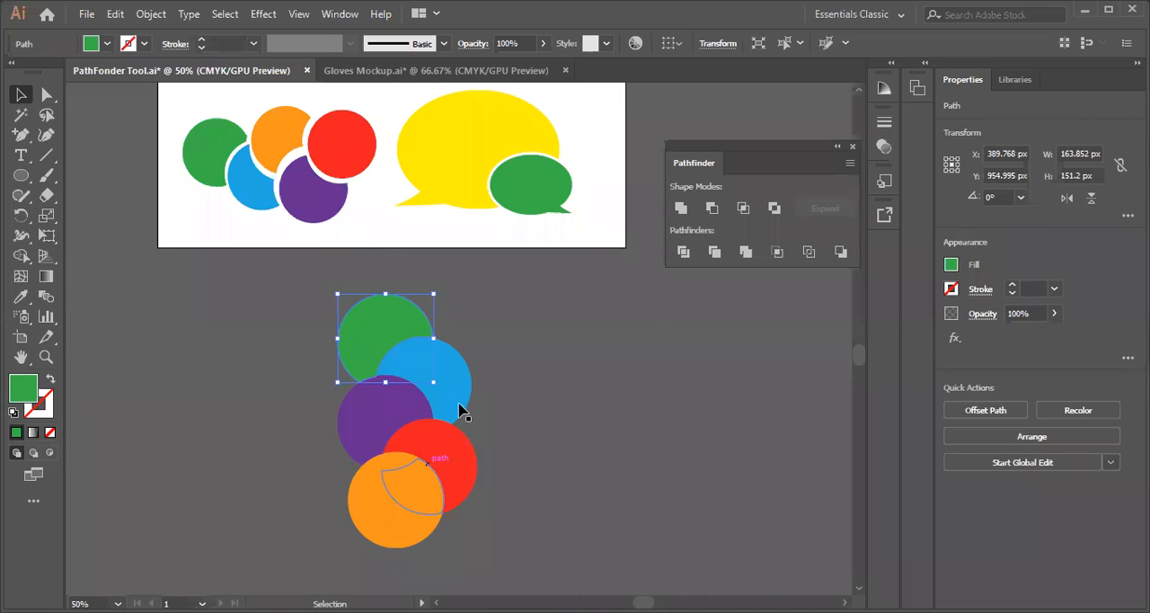
Switch to Gloves Mockup.ai and move the back glove's blue thumb shape onto the front glove and its curved line outside the artboard
{"action": "left_click", "coordinate": [368, 71]}
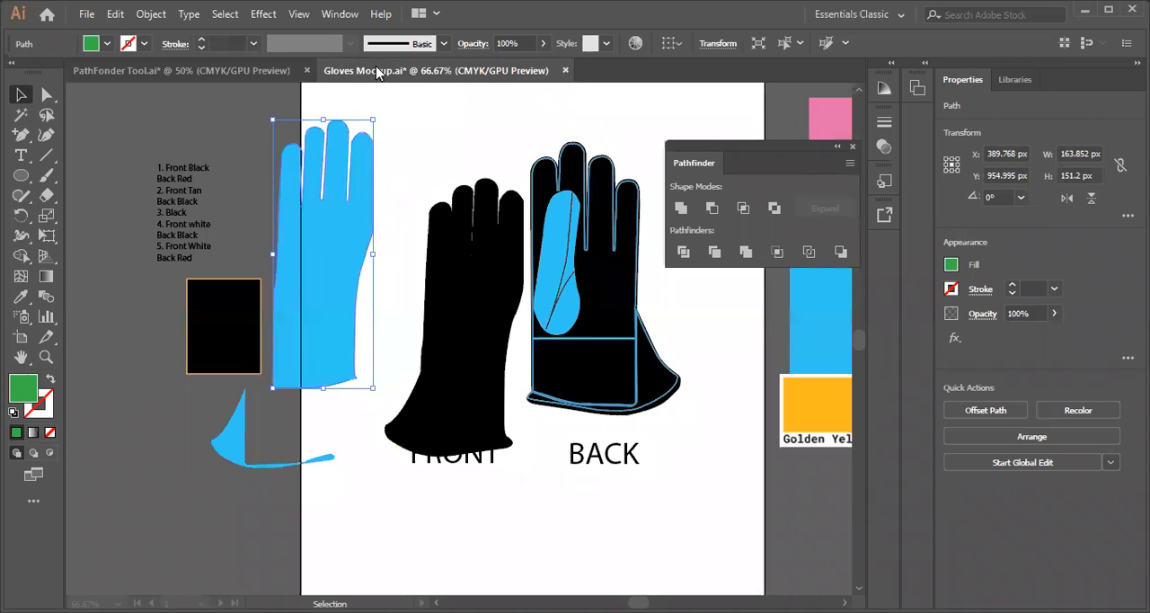
{"action": "key", "text": "ctrl+minus"}
{"action": "key", "text": "ctrl+minus"}
{"action": "key", "text": "ctrl+minus"}
{"action": "key", "text": "ctrl+minus"}
{"action": "key", "text": "ctrl+minus"}
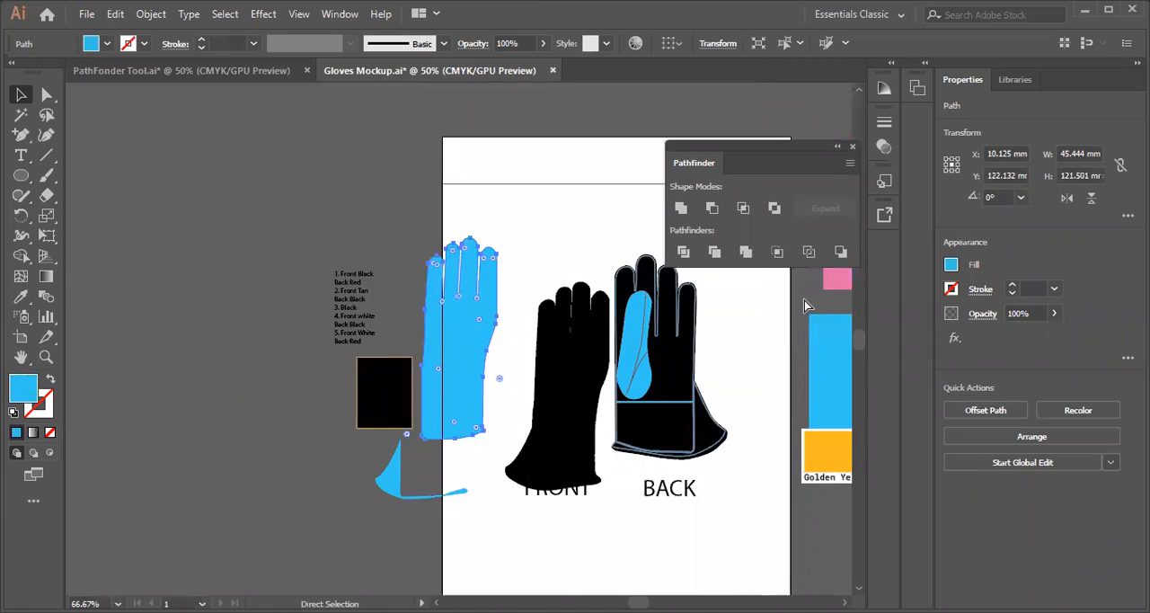
{"action": "key", "text": "ctrl+plus"}
{"action": "key", "text": "ctrl+plus"}
{"action": "key", "text": "ctrl+plus"}
{"action": "key", "text": "ctrl+plus"}
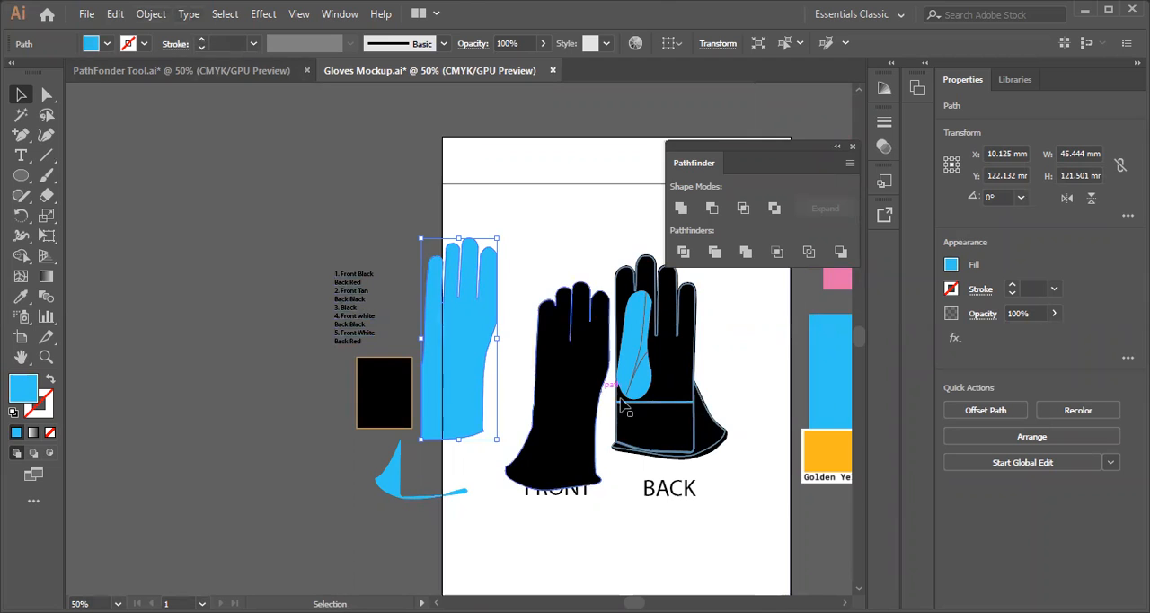
{"action": "left_click_drag", "start_coordinate": [628, 359], "coordinate": [571, 463]}
{"action": "left_click_drag", "start_coordinate": [637, 355], "coordinate": [275, 278]}
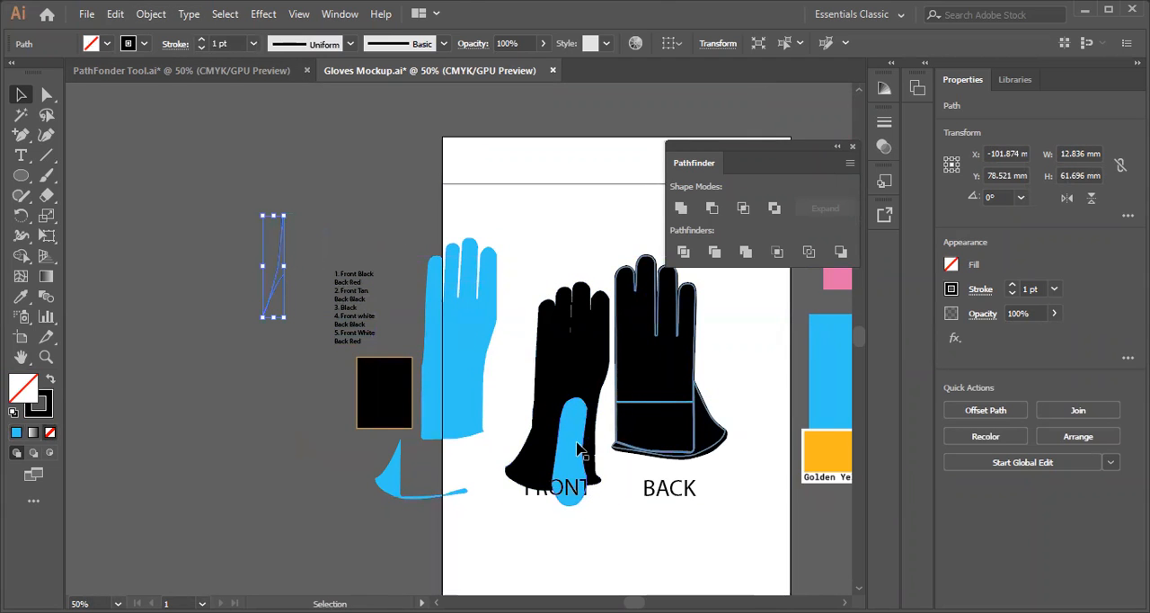
Switch back to PathFonder Tool.ai and check the divided pieces by selecting the green piece and the purple overlap individually
{"action": "left_click", "coordinate": [218, 71]}
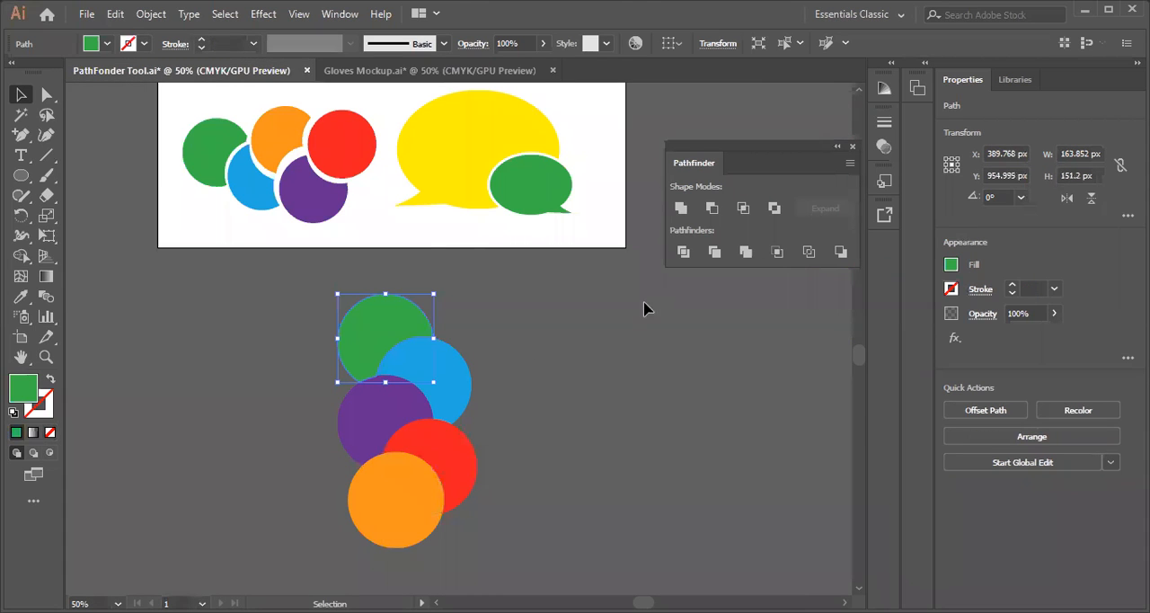
{"action": "left_click", "coordinate": [616, 417]}
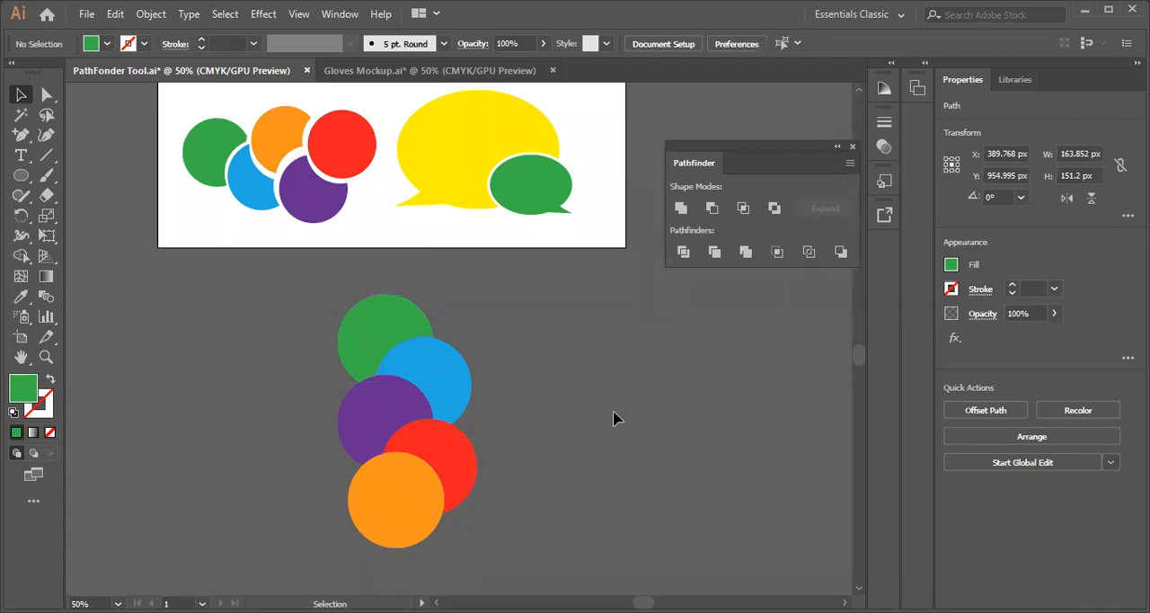
{"action": "left_click", "coordinate": [386, 326]}
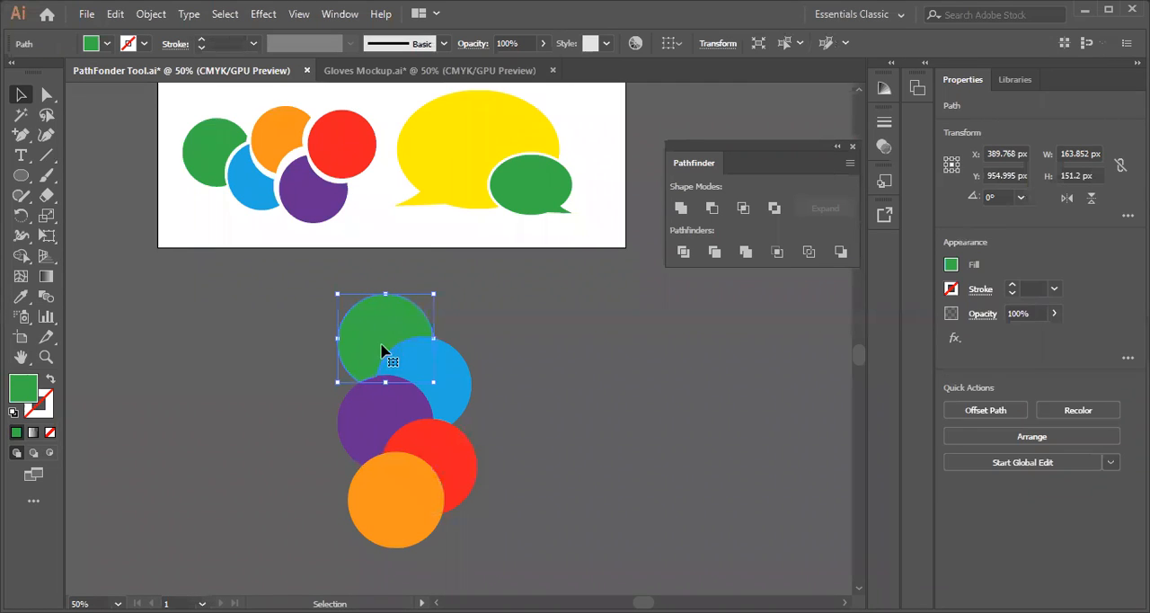
{"action": "left_click", "coordinate": [395, 412]}
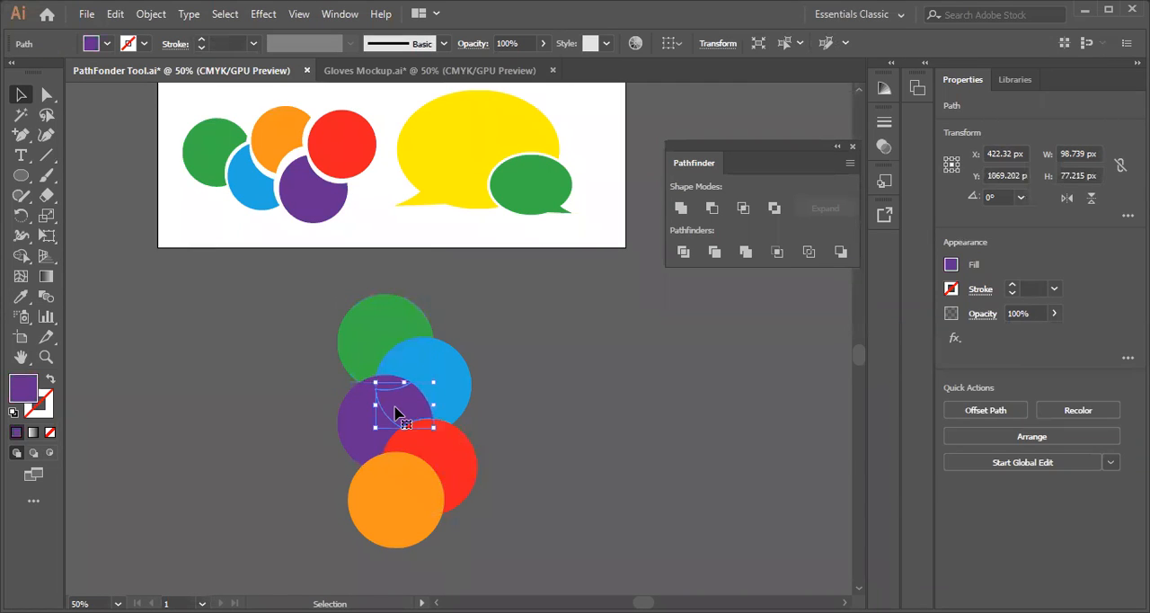
{"action": "left_click", "coordinate": [271, 401]}
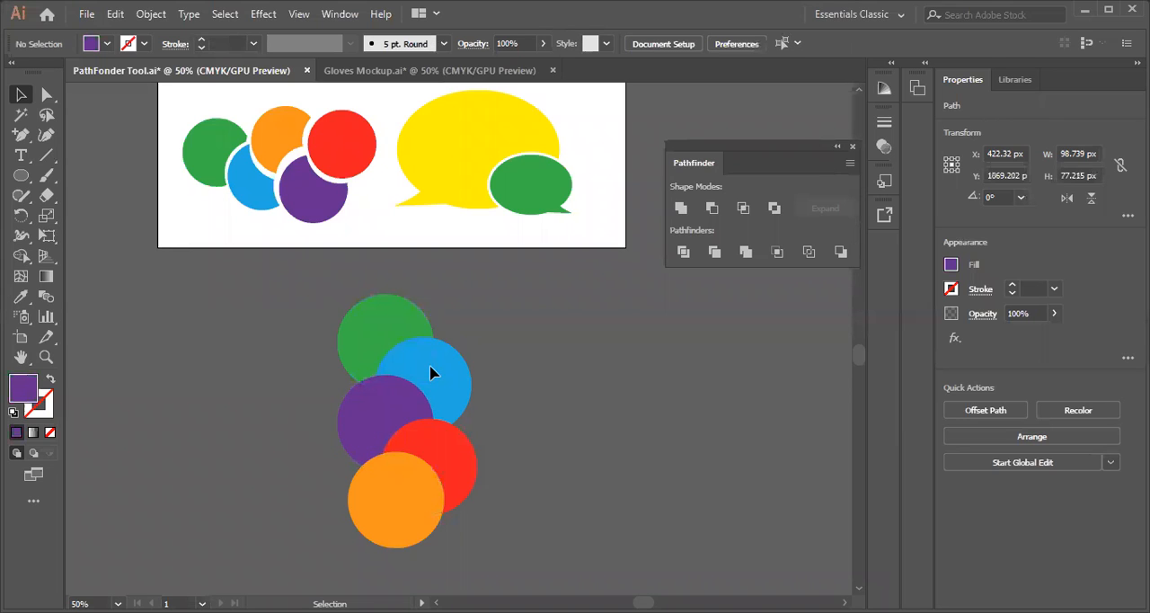
Shift the green piece and the adjoining blue overlap slightly so that gaps separate them from the blue circle
{"action": "left_click_drag", "start_coordinate": [431, 370], "coordinate": [441, 352]}
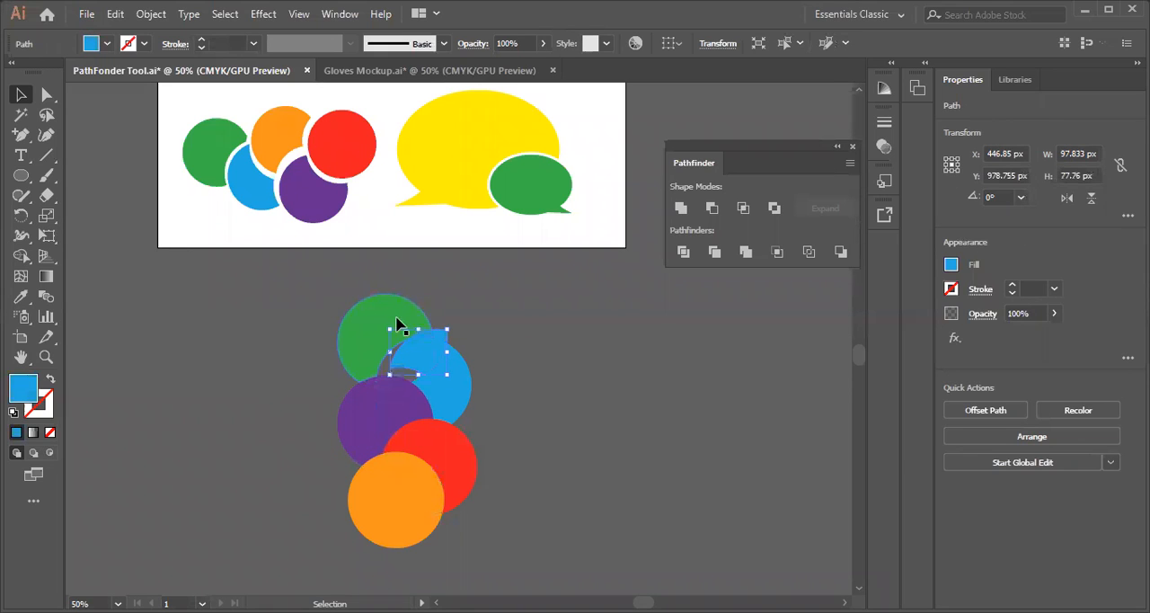
{"action": "left_click_drag", "start_coordinate": [355, 320], "coordinate": [345, 312]}
{"action": "left_click_drag", "start_coordinate": [431, 350], "coordinate": [407, 362]}
{"action": "left_click", "coordinate": [591, 421]}
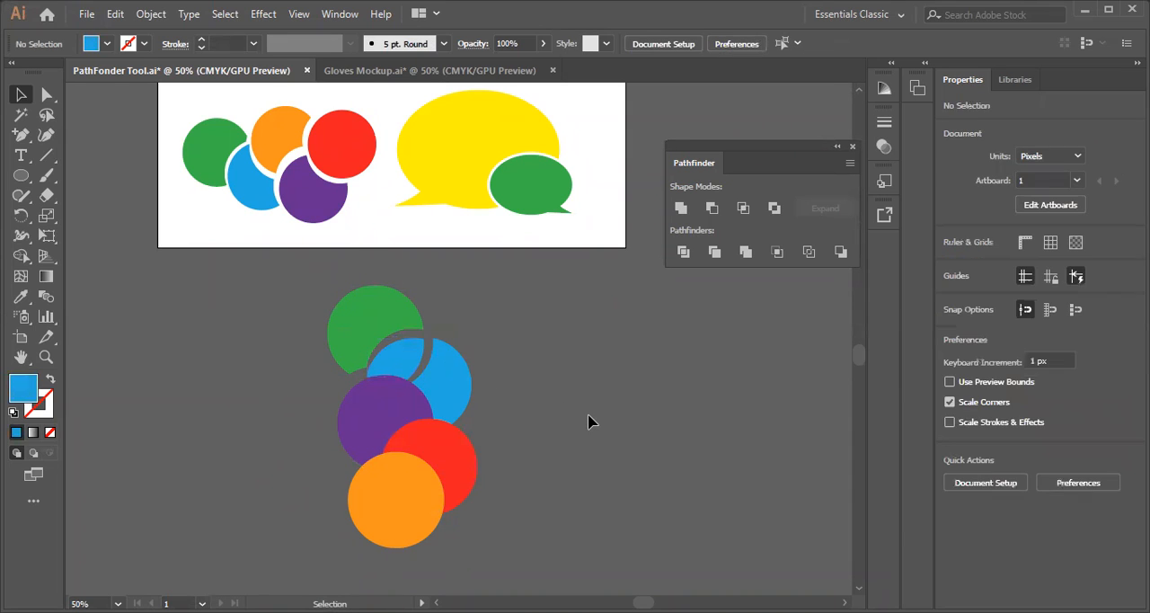
Close the Gloves Mockup.ai document
{"action": "left_click", "coordinate": [400, 71]}
{"action": "left_click", "coordinate": [552, 70]}
{"action": "left_click", "coordinate": [659, 337]}
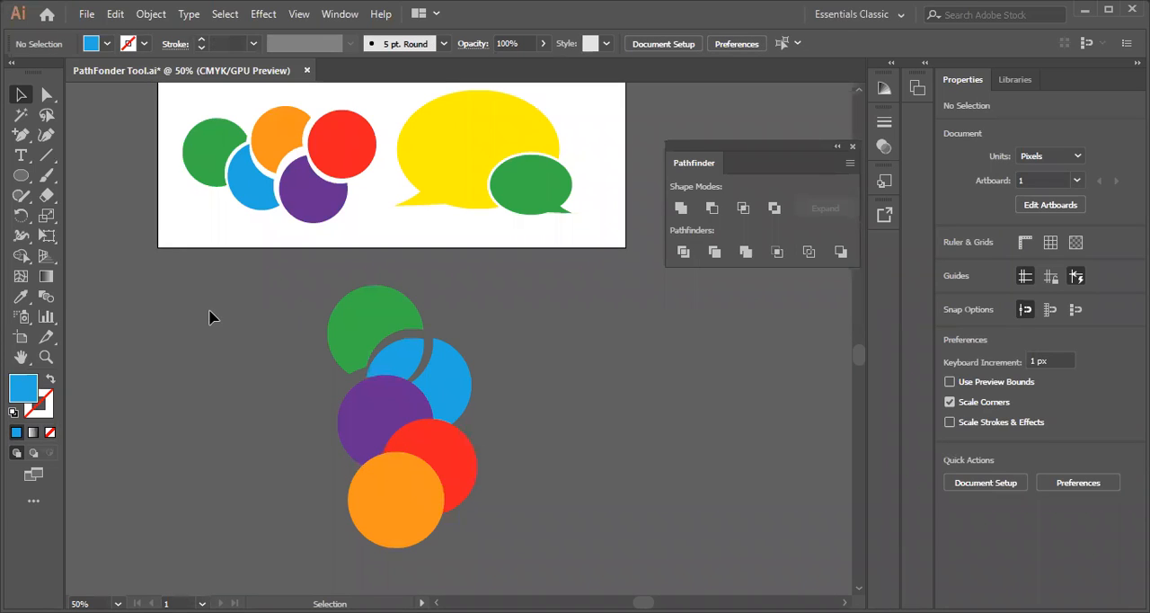
Undo the small shifts of the green piece and the blue overlap, and clear the selection
{"action": "key", "text": "a"}
{"action": "key", "text": "ctrl+z"}
{"action": "key", "text": "ctrl+z"}
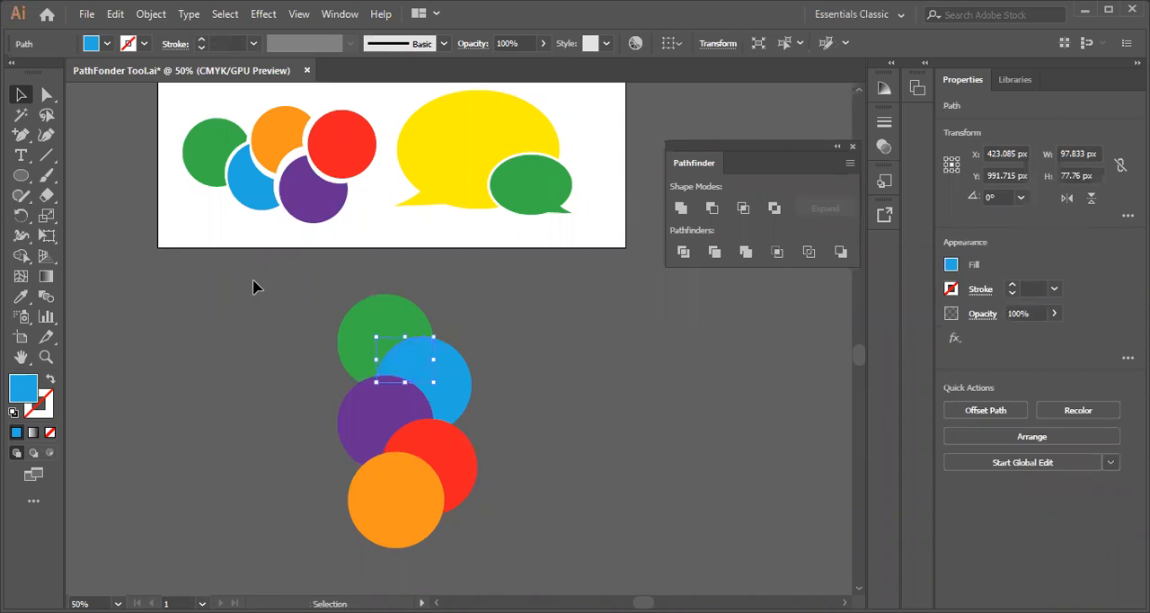
{"action": "left_click", "coordinate": [257, 307]}
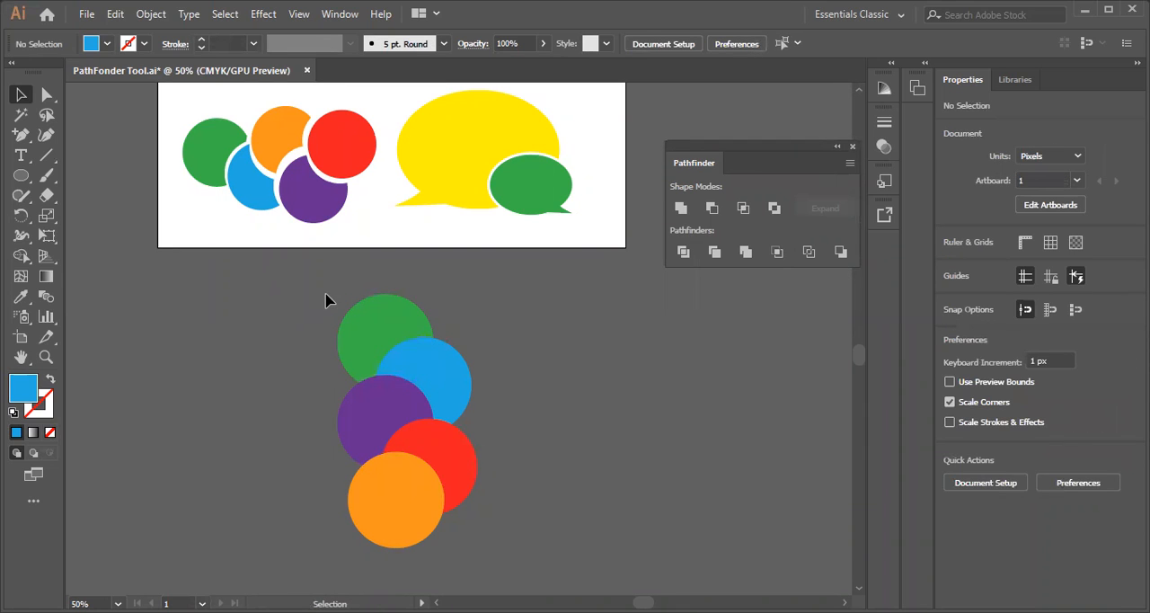
Select all the divided circle pieces in the column below the artboard and delete them
{"action": "left_click_drag", "start_coordinate": [326, 297], "coordinate": [468, 557]}
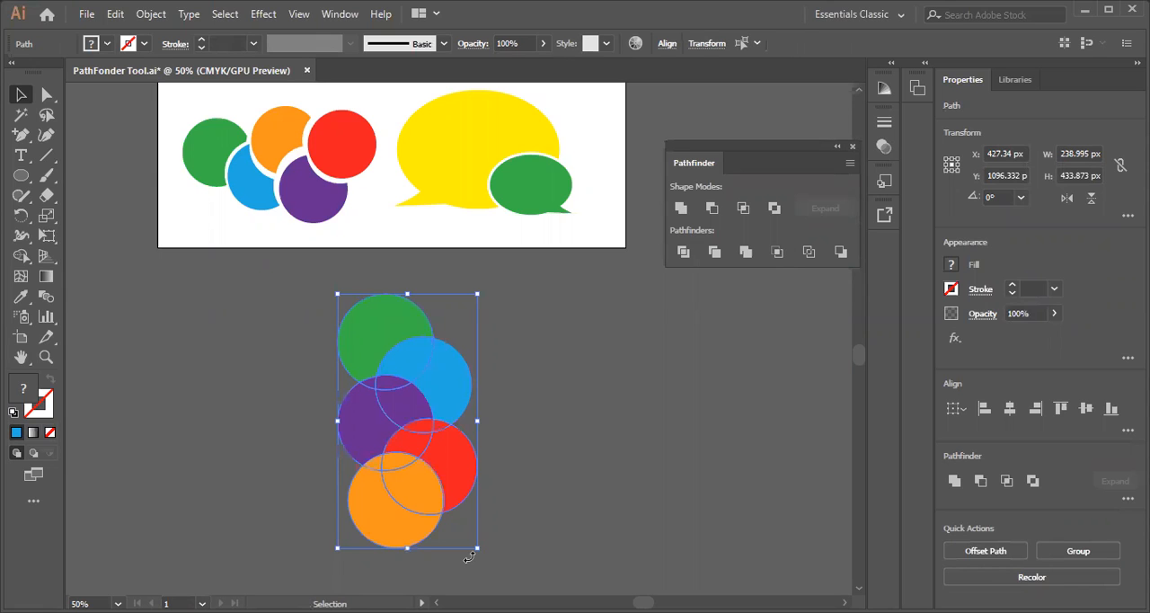
{"action": "left_click", "coordinate": [536, 416]}
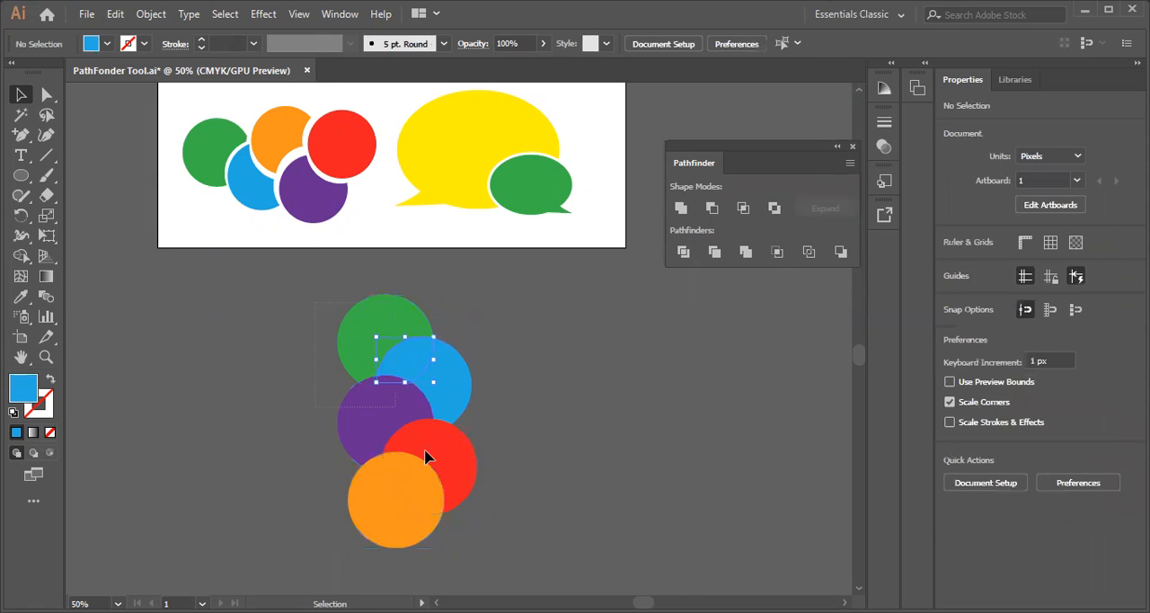
{"action": "key", "text": "ctrl+a"}
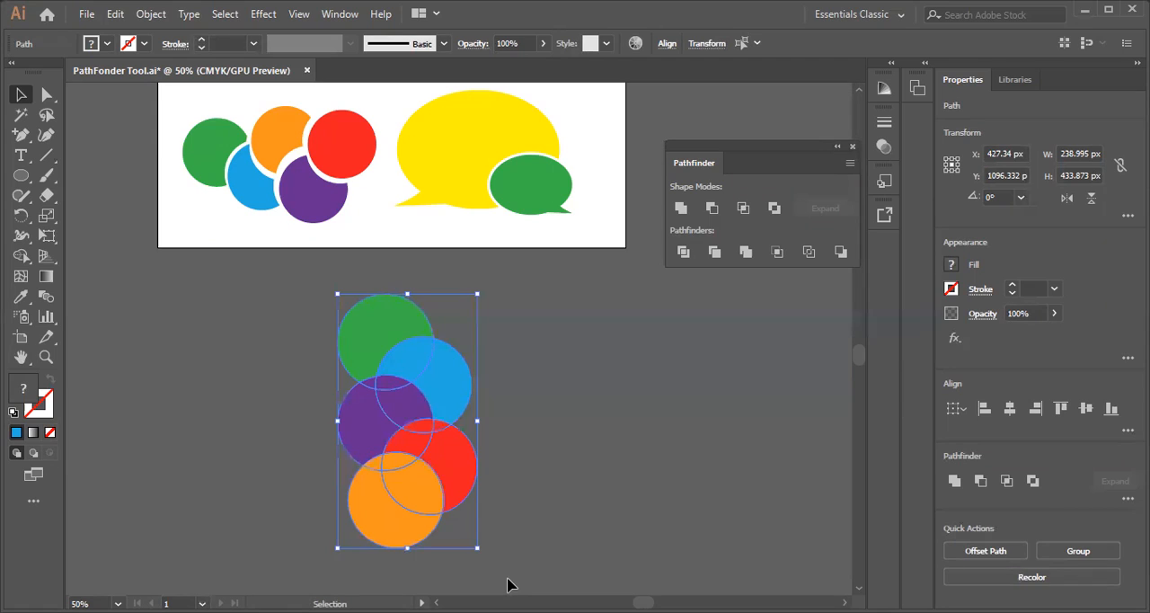
{"action": "key", "text": "Delete"}
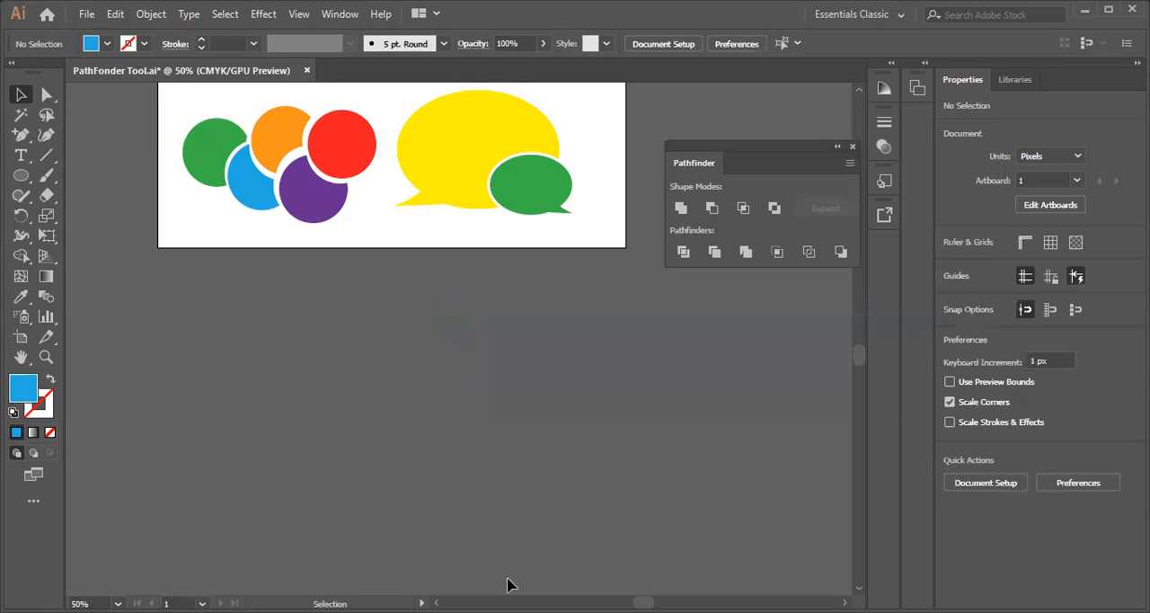
Select the yellow speech bubble on the artboard with the Magic Wand tool and delete it
{"action": "scroll", "coordinate": [508, 584], "scroll_direction": "up", "scroll_amount": 5}
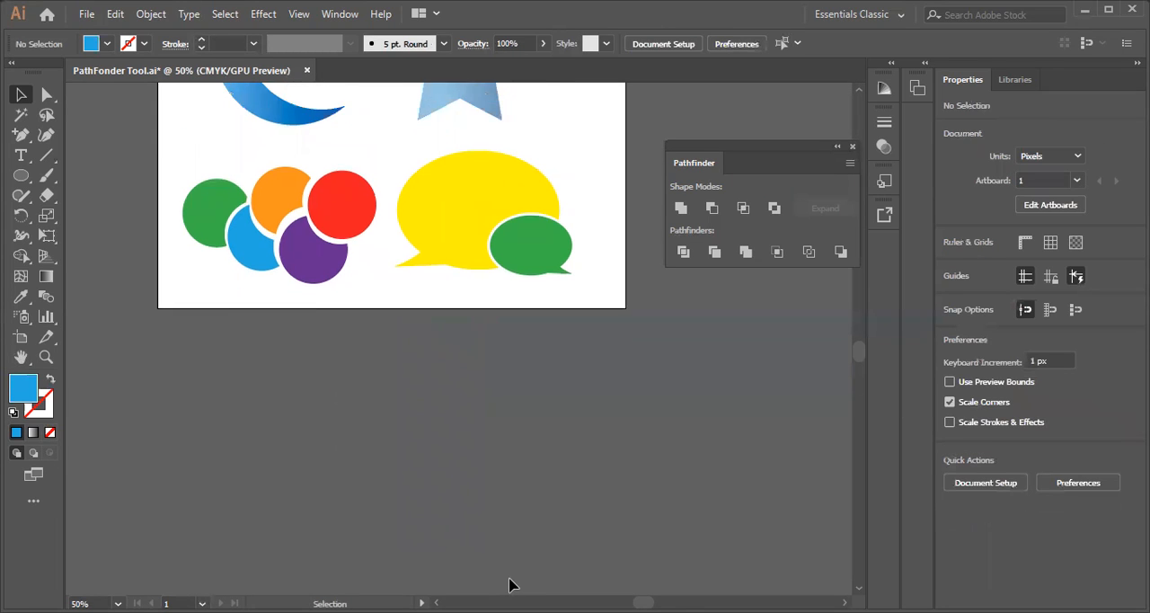
{"action": "scroll", "coordinate": [375, 459], "scroll_direction": "up", "scroll_amount": 2}
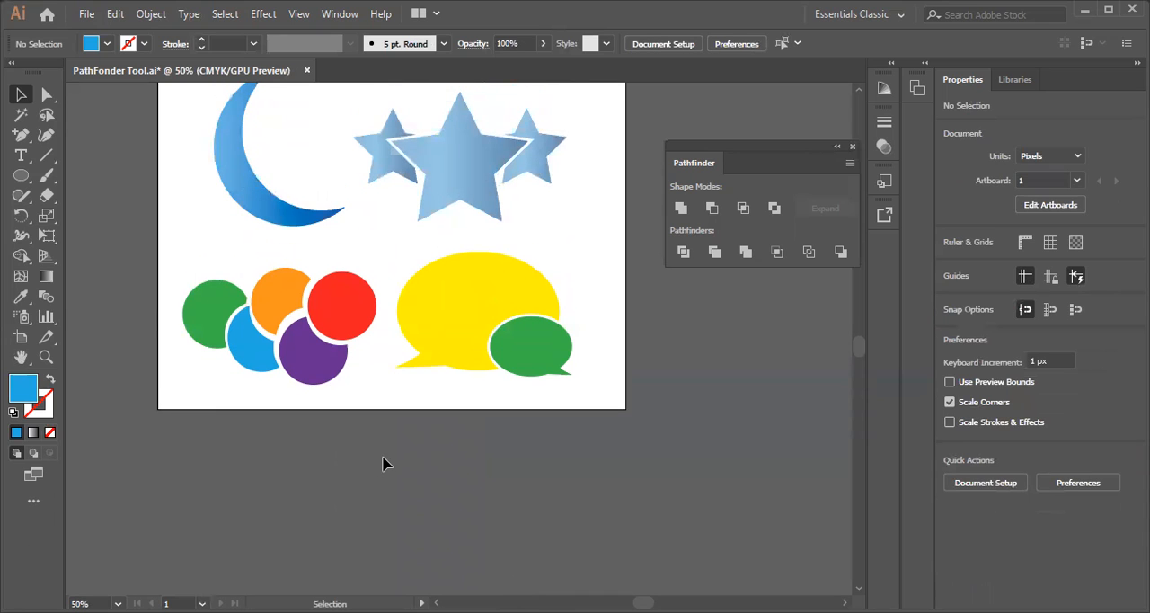
{"action": "scroll", "coordinate": [383, 464], "scroll_direction": "down", "scroll_amount": 3}
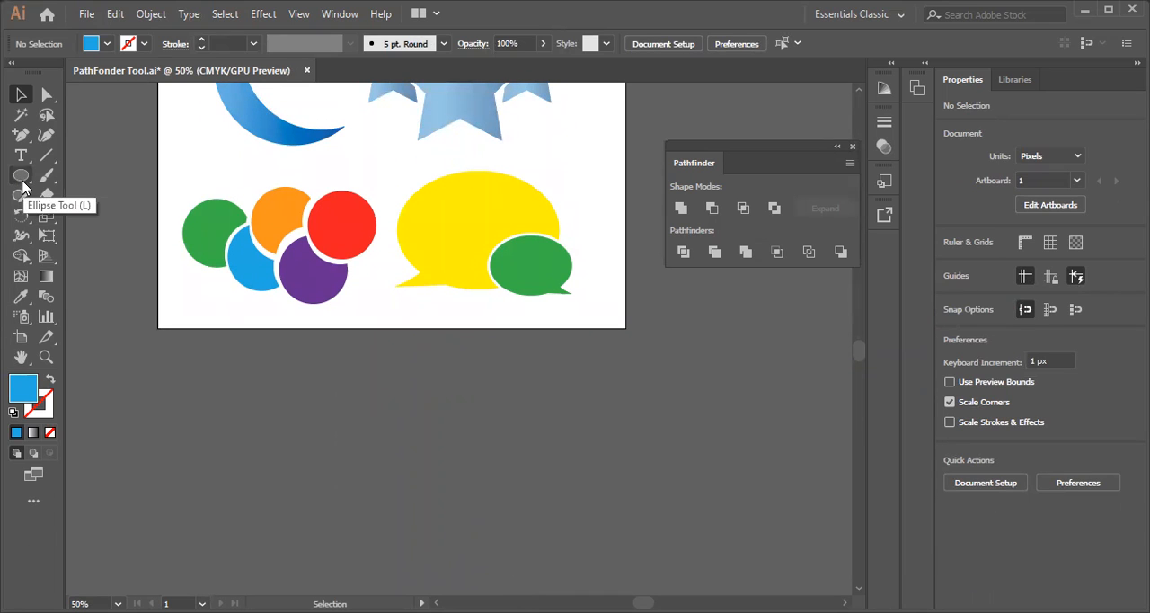
{"action": "scroll", "coordinate": [367, 182], "scroll_direction": "up", "scroll_amount": 3}
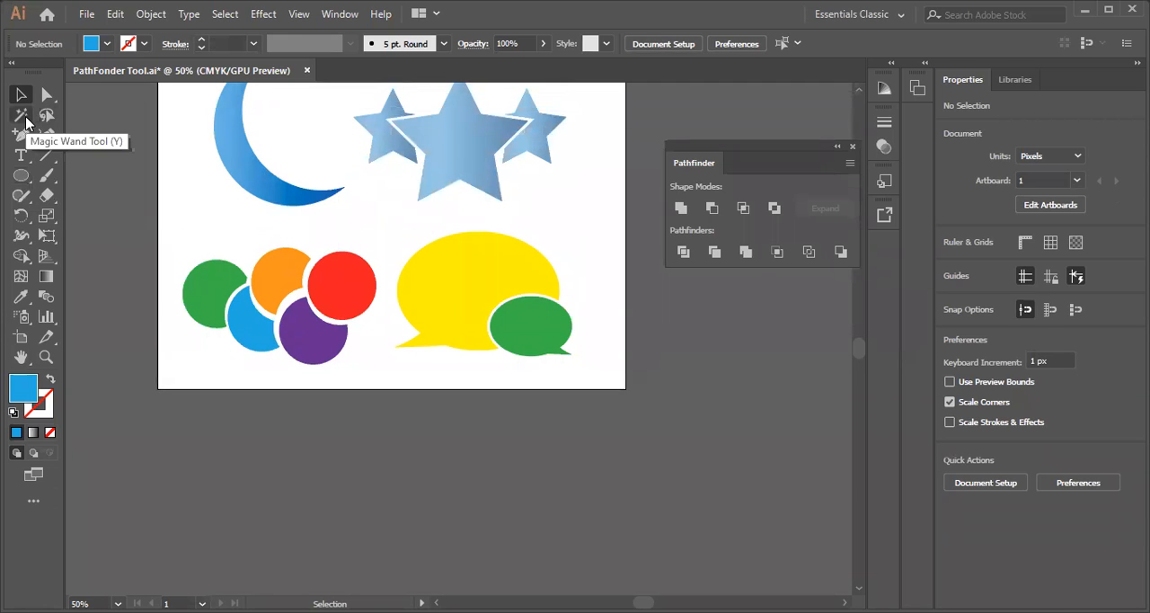
{"action": "scroll", "coordinate": [377, 384], "scroll_direction": "up", "scroll_amount": 3}
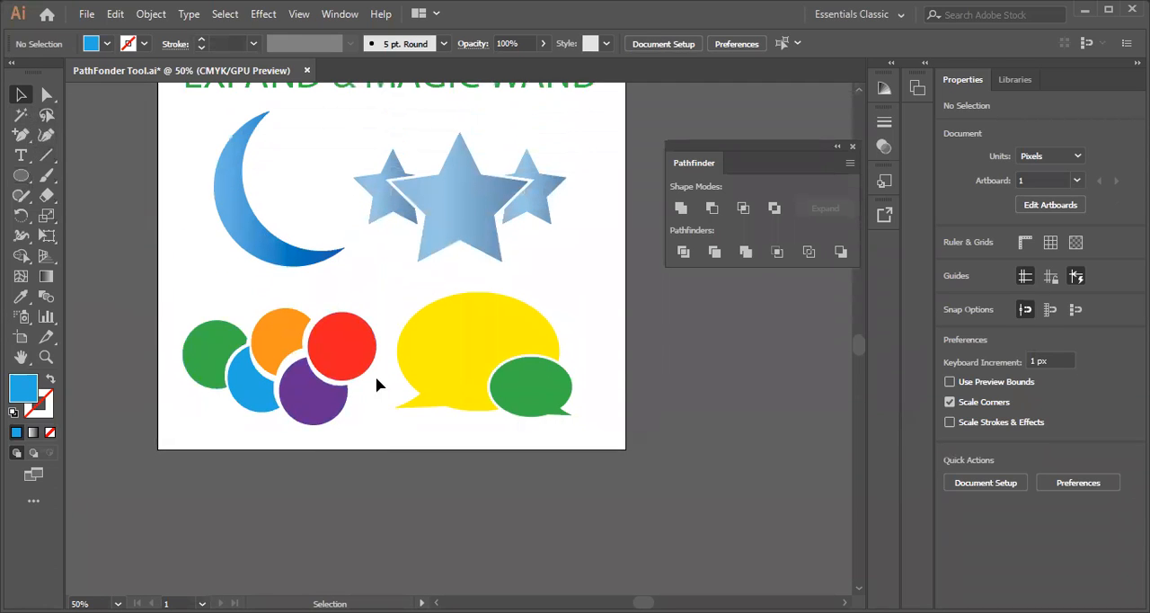
{"action": "left_click", "coordinate": [21, 115]}
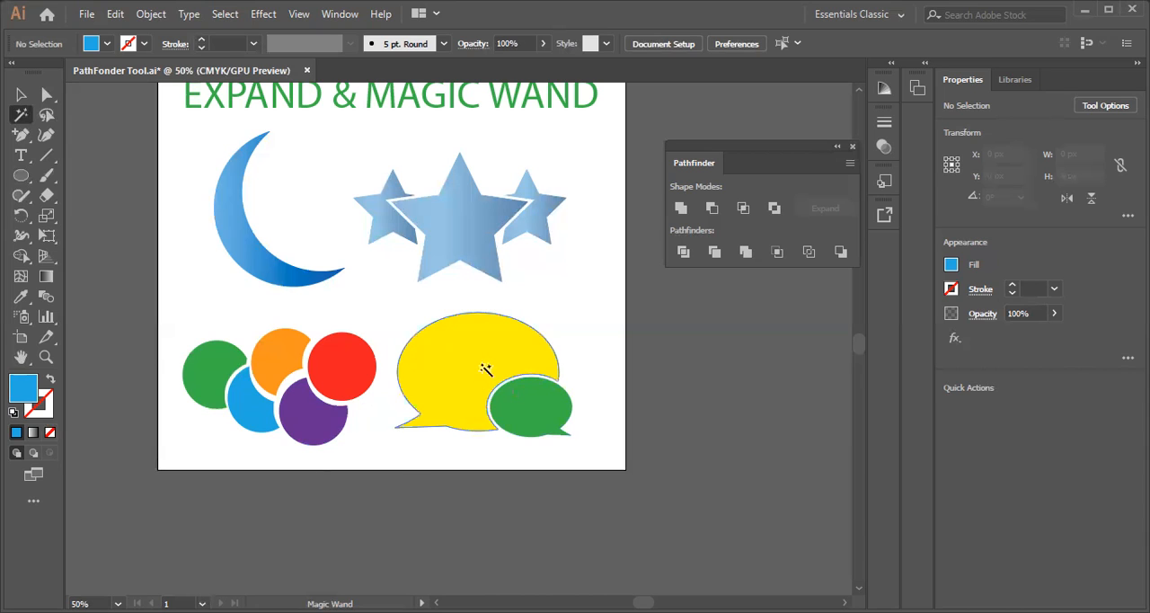
{"action": "left_click", "coordinate": [473, 357]}
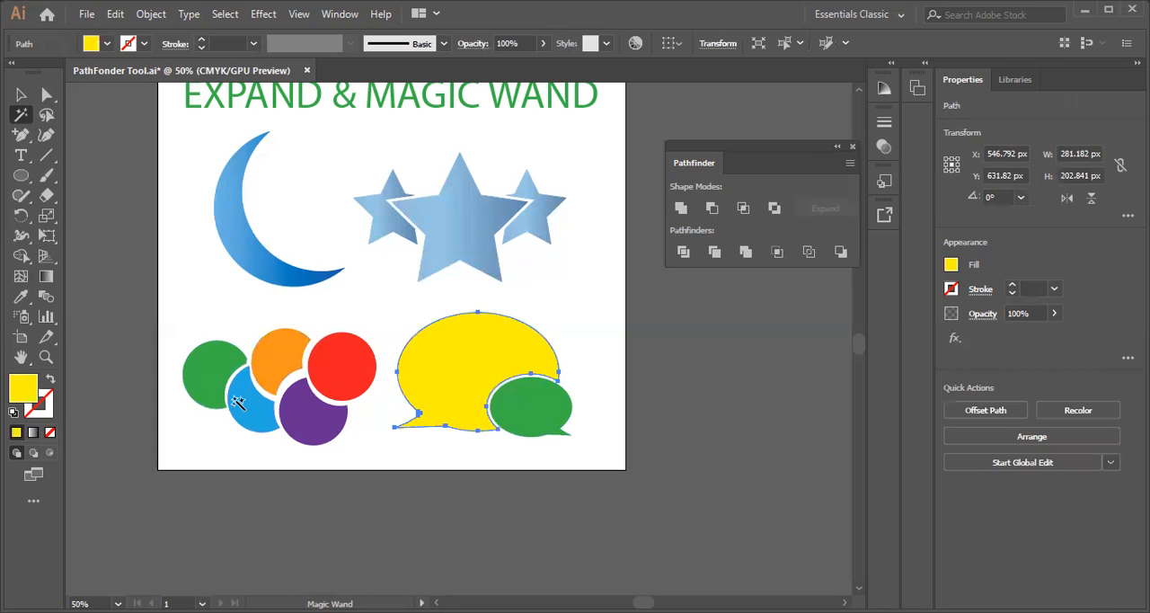
{"action": "key", "text": "Delete"}
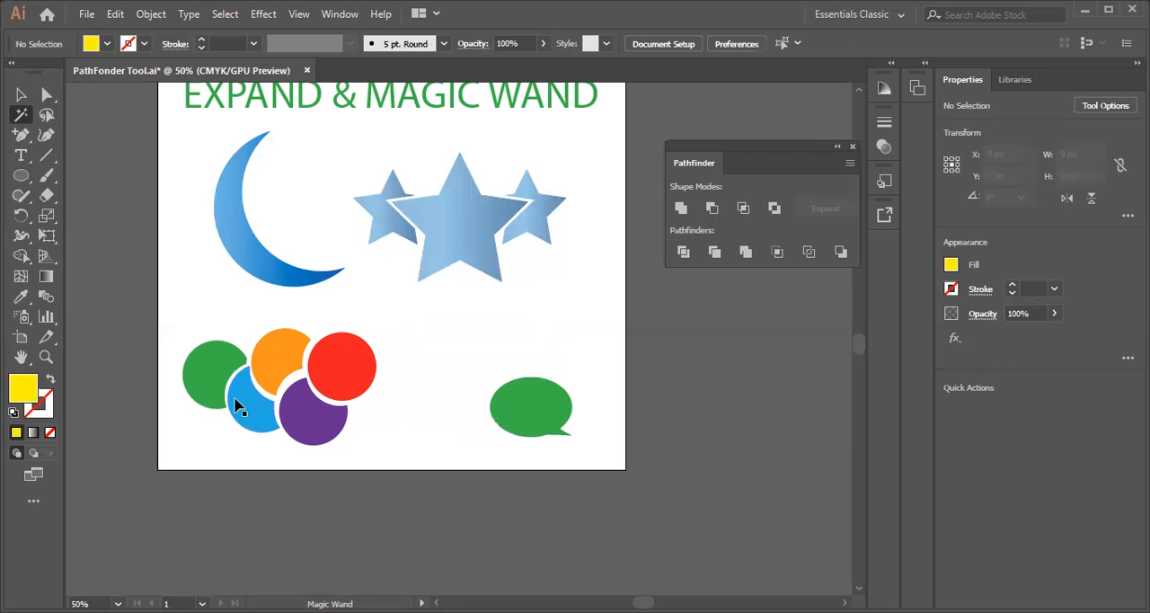
Undo the deletion of the yellow speech bubble and try a dark green and a dark red fill on it
{"action": "key", "text": "ctrl+z"}
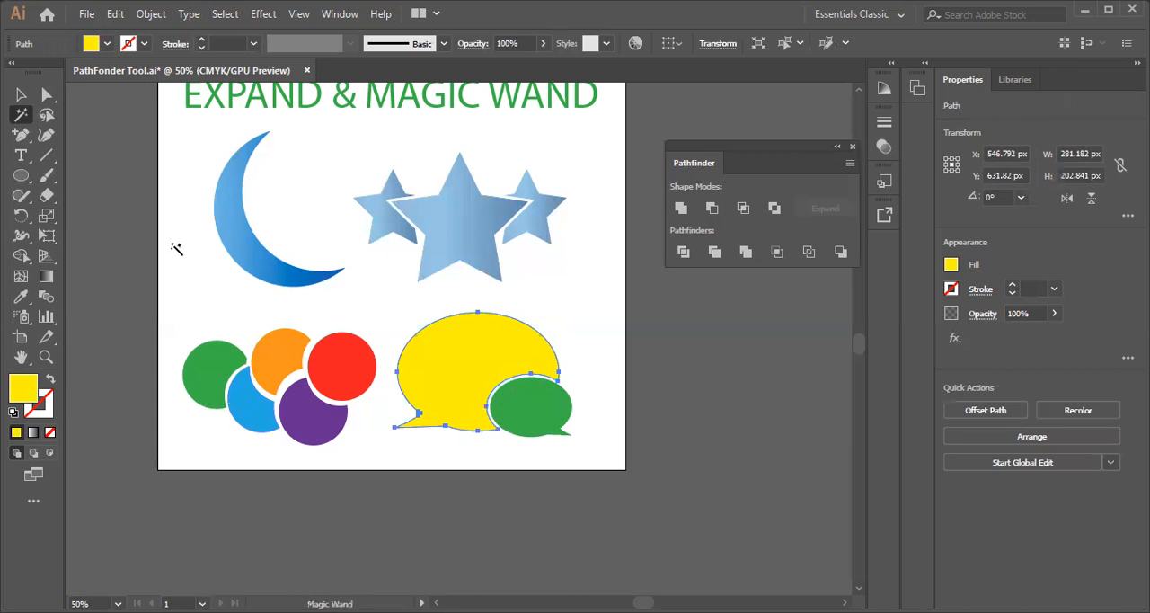
{"action": "left_click", "coordinate": [107, 43]}
{"action": "left_click", "coordinate": [79, 77]}
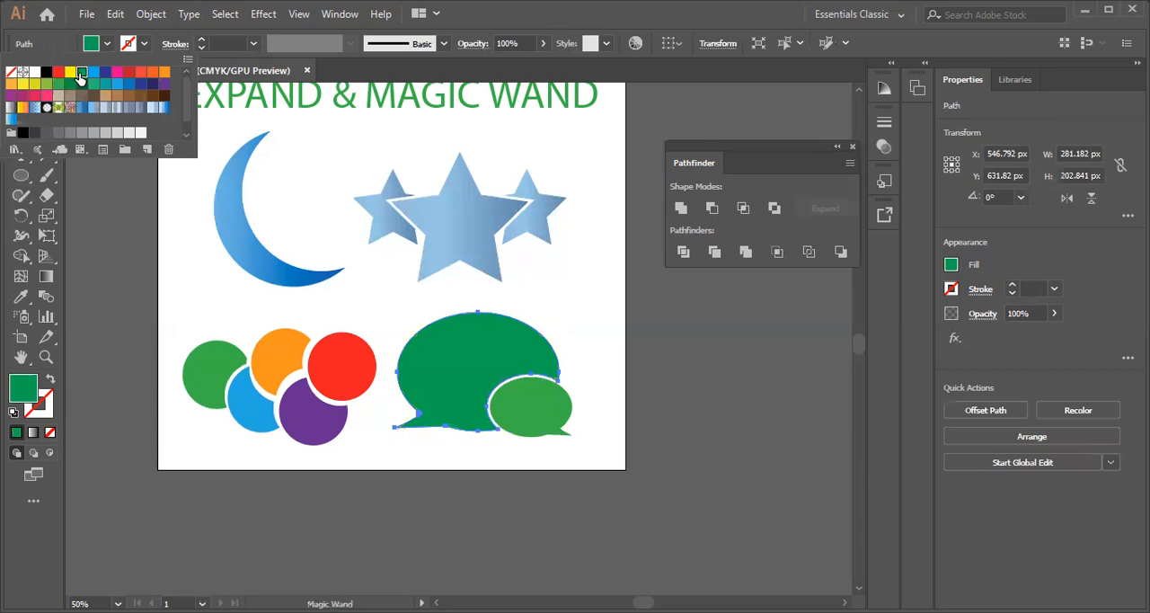
{"action": "left_click", "coordinate": [128, 71]}
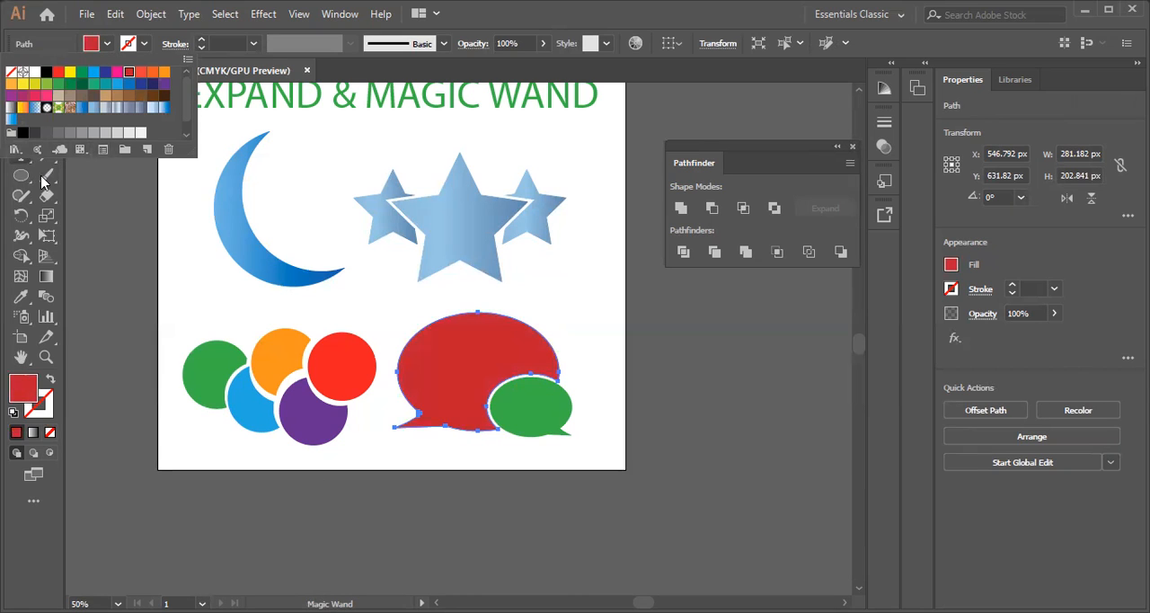
{"action": "left_click", "coordinate": [90, 228]}
{"action": "key", "text": "v"}
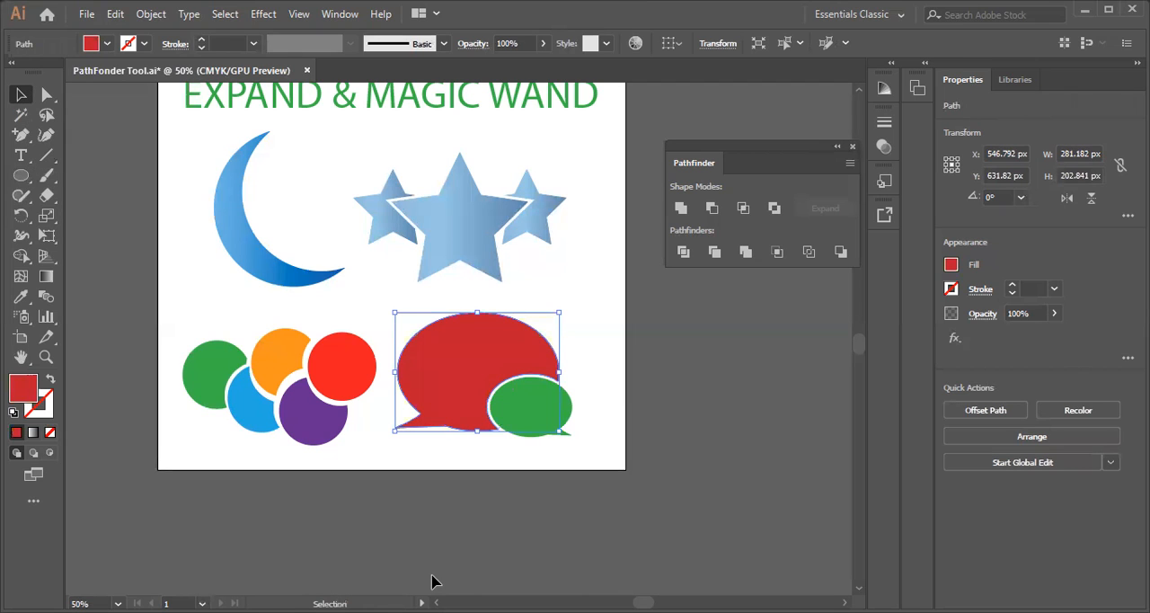
Undo the fill changes on the large speech bubble and select all matching green shapes with the Magic Wand tool
{"action": "key", "text": "ctrl+z"}
{"action": "key", "text": "ctrl+z"}
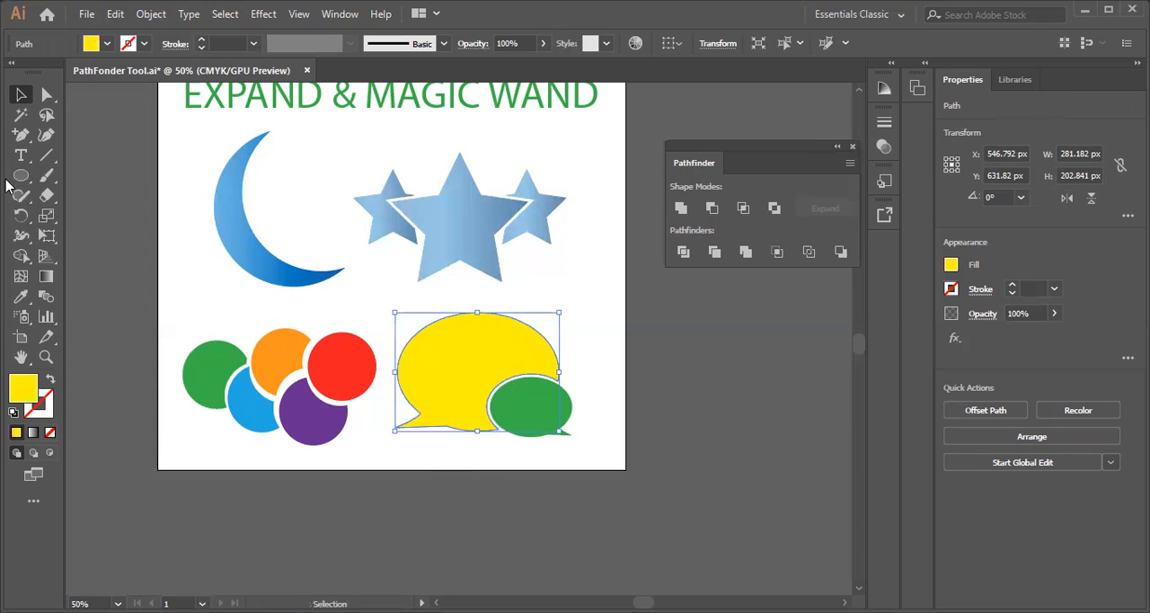
{"action": "left_click", "coordinate": [20, 115]}
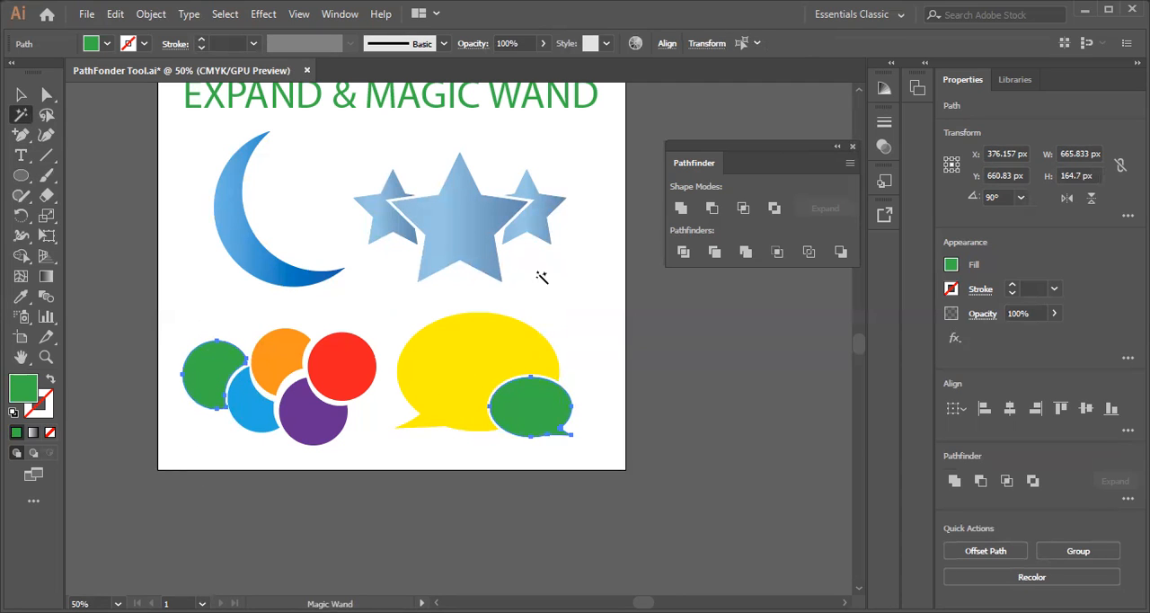
{"action": "scroll", "coordinate": [539, 417], "scroll_direction": "up", "scroll_amount": 1}
{"action": "scroll", "coordinate": [539, 418], "scroll_direction": "up", "scroll_amount": 1}
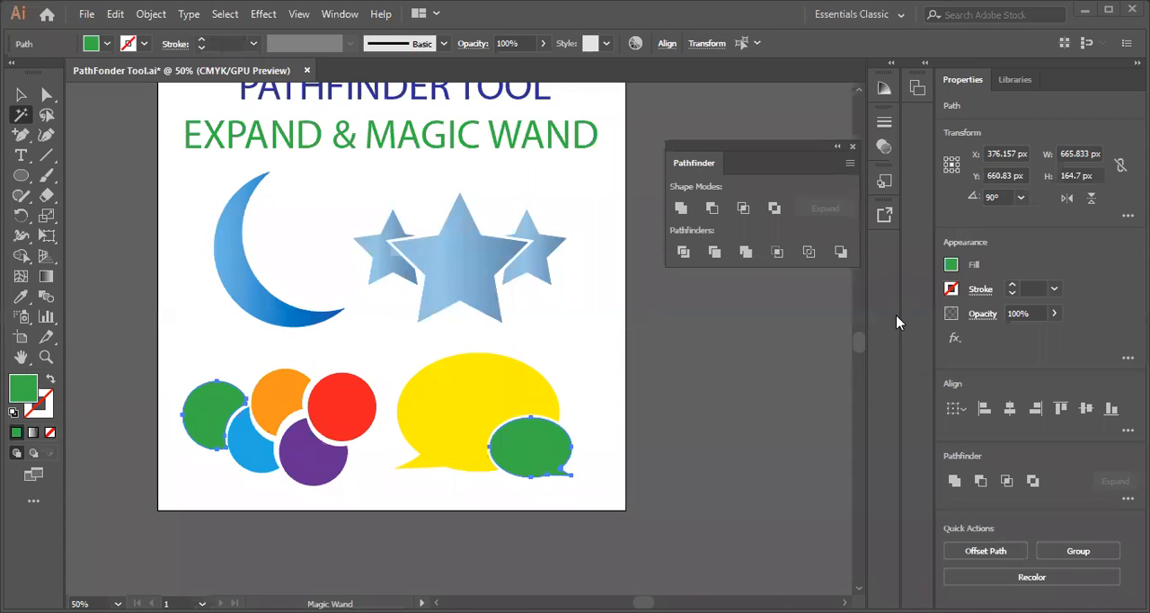
Recolor the selected green circle and small speech bubble blue, dark navy and finally CMYK Red
{"action": "left_click", "coordinate": [106, 45]}
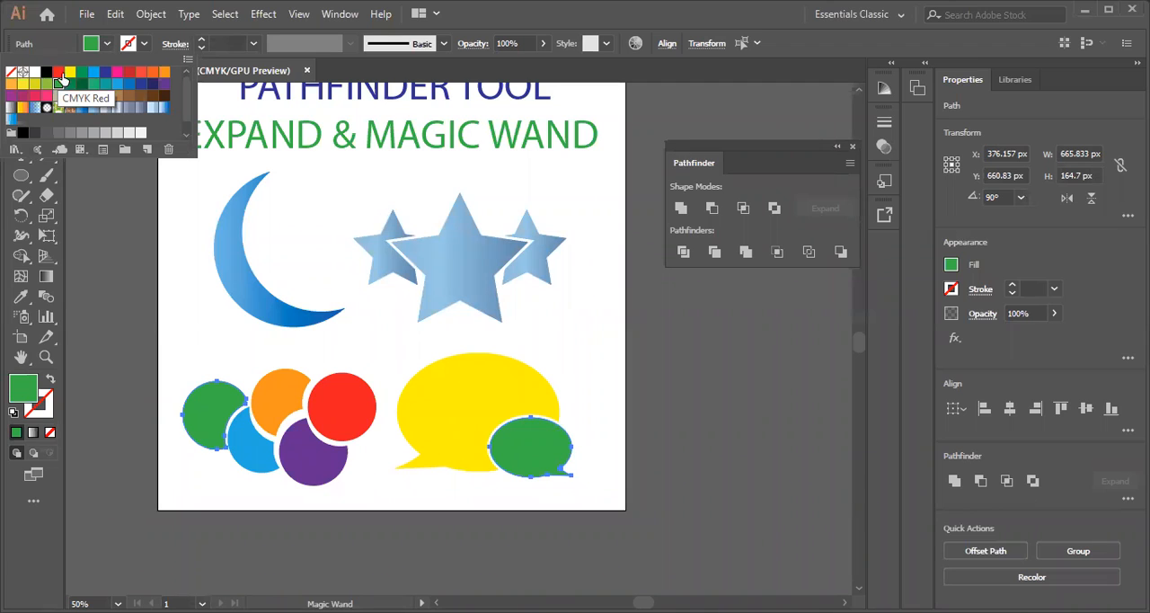
{"action": "left_click", "coordinate": [128, 84]}
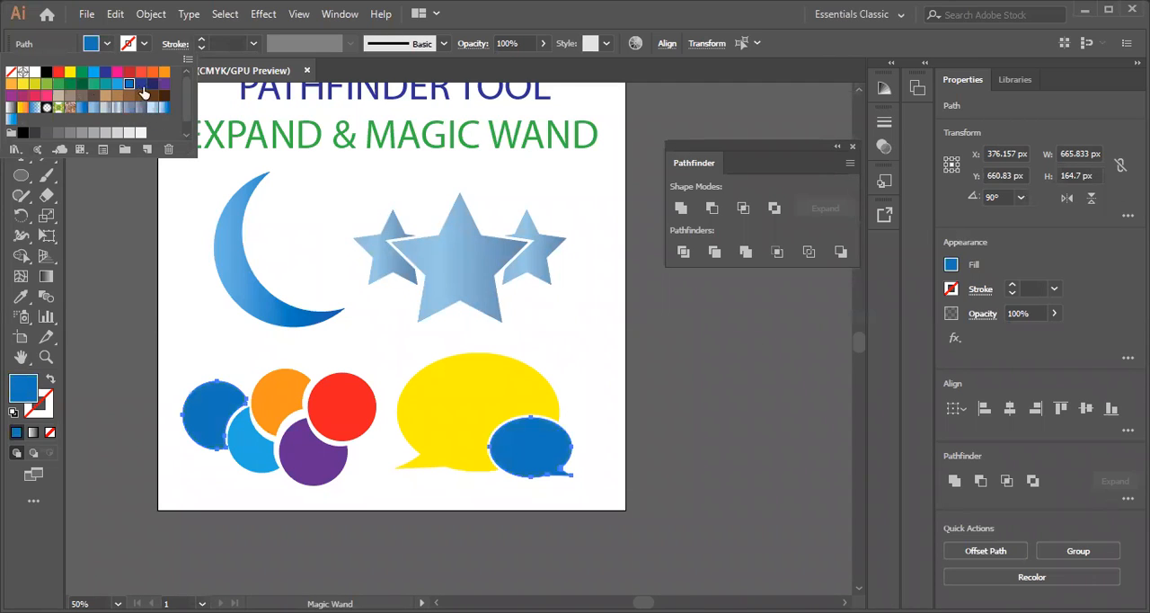
{"action": "left_click", "coordinate": [151, 84]}
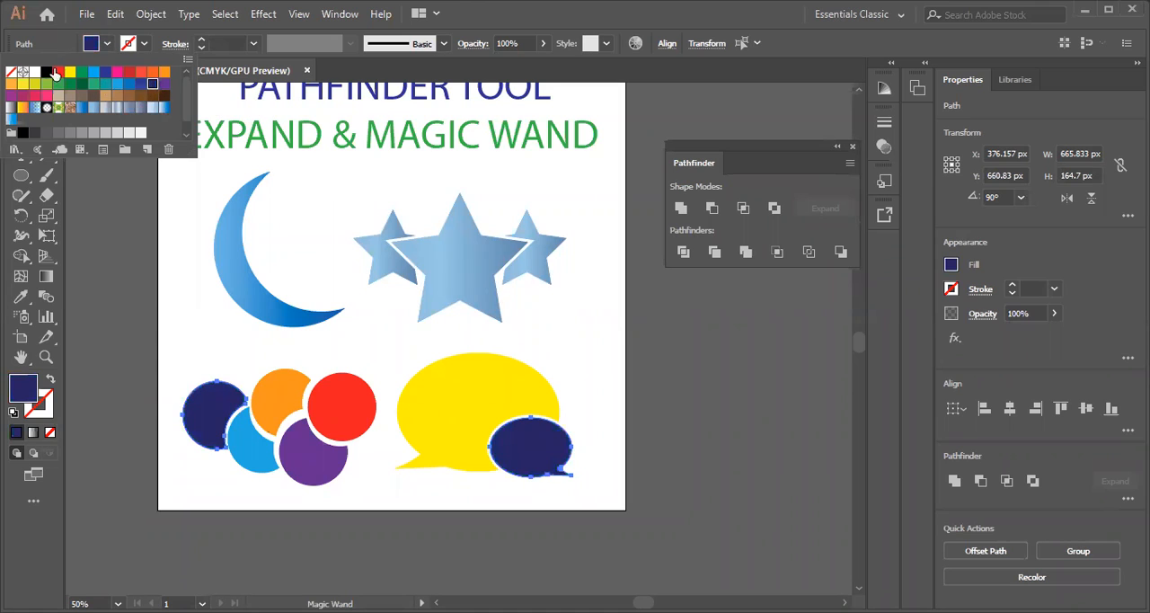
{"action": "left_click", "coordinate": [56, 71]}
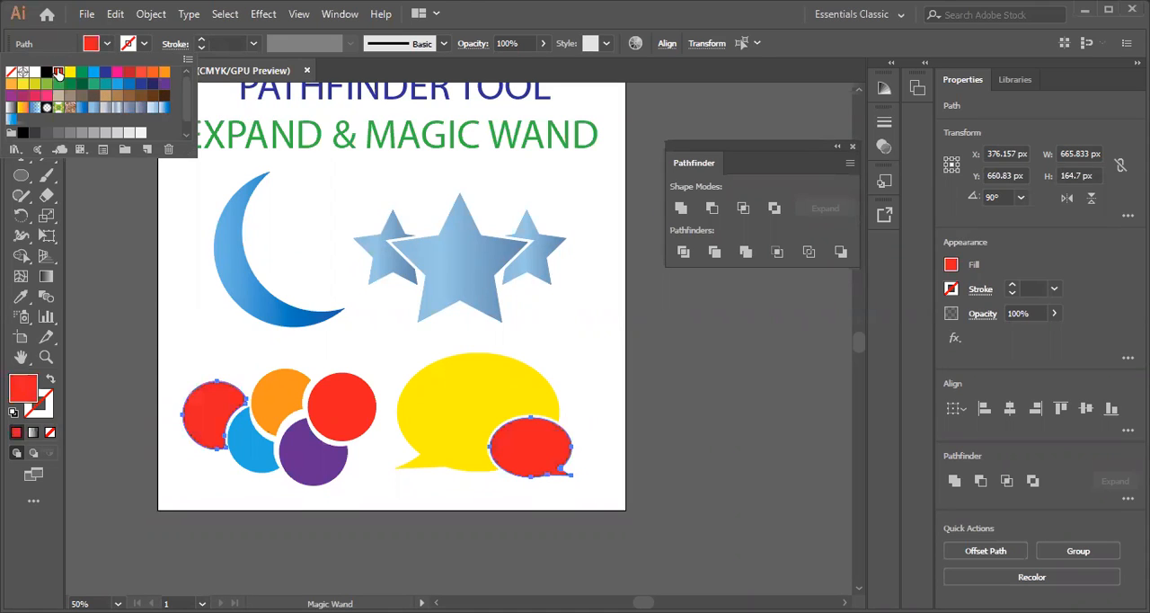
{"action": "left_click", "coordinate": [125, 252]}
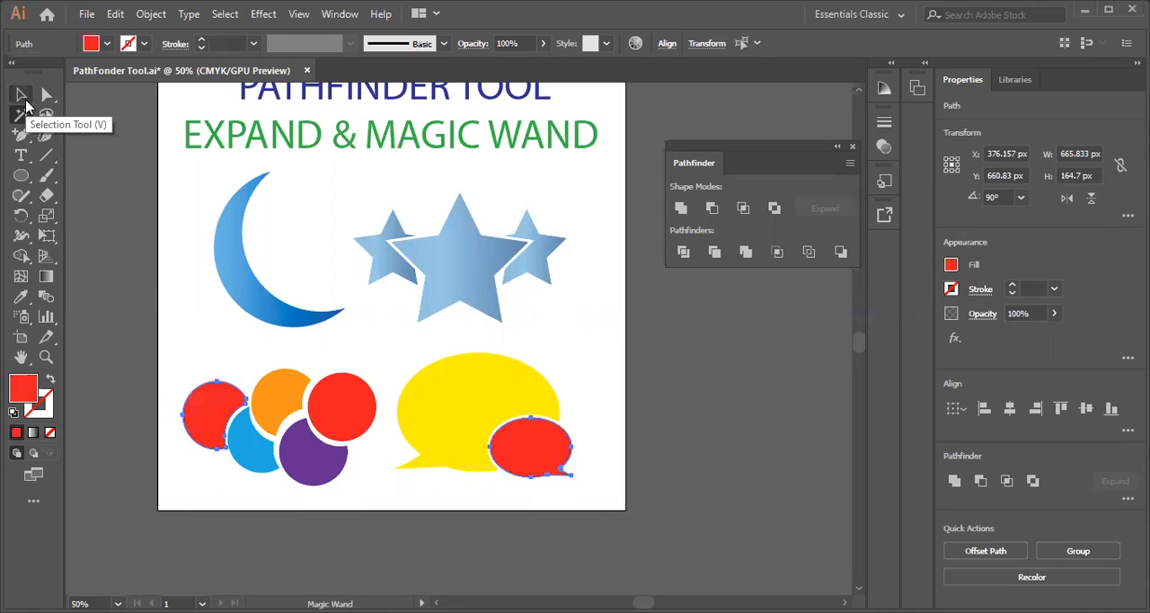
Undo the three fill changes on the selected circle and small speech bubble
{"action": "left_click", "coordinate": [22, 95]}
{"action": "key", "text": "ctrl+z"}
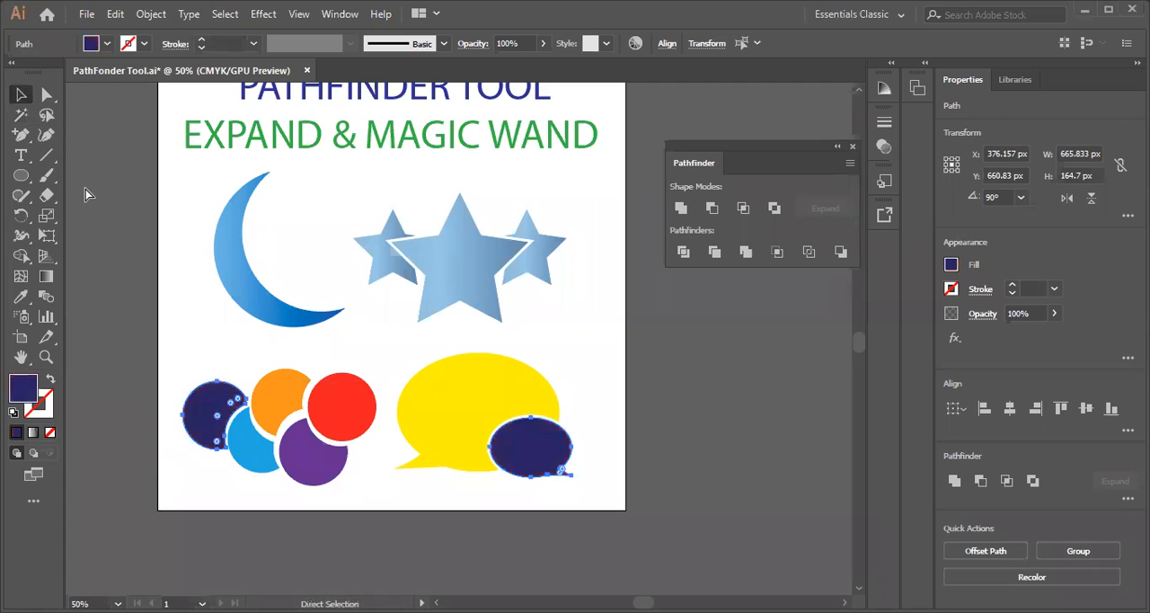
{"action": "key", "text": "ctrl+z"}
{"action": "key", "text": "ctrl+z"}
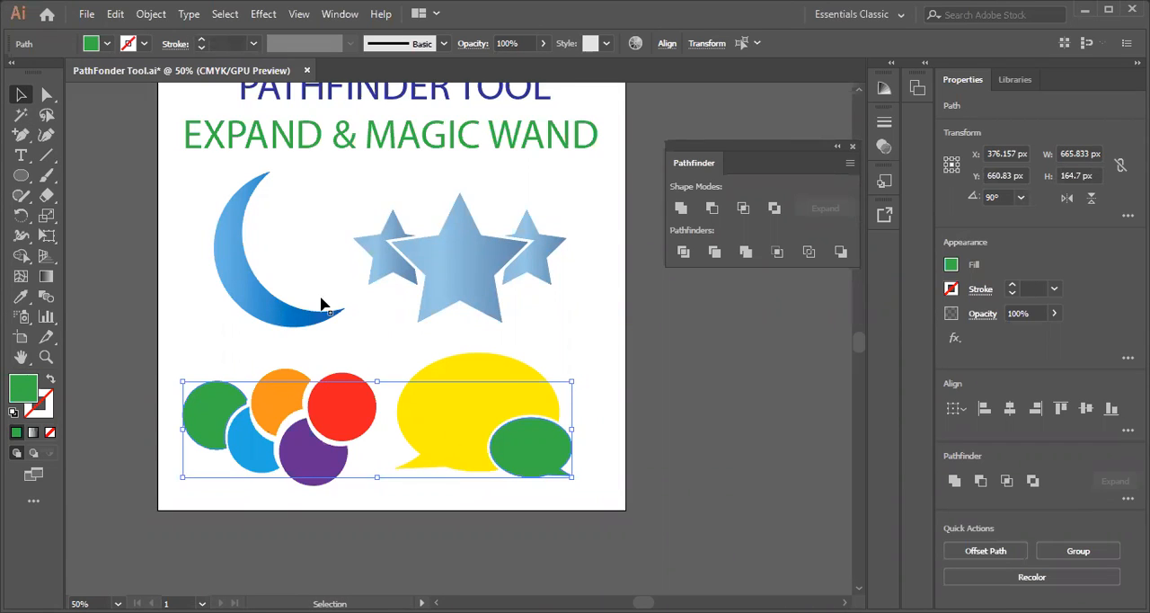
Draw a five-pointed star about 424 px wide and 404 px high, overlapping the artboard's lower edge
{"action": "scroll", "coordinate": [88, 182], "scroll_direction": "down", "scroll_amount": 1}
{"action": "scroll", "coordinate": [88, 183], "scroll_direction": "down", "scroll_amount": 1}
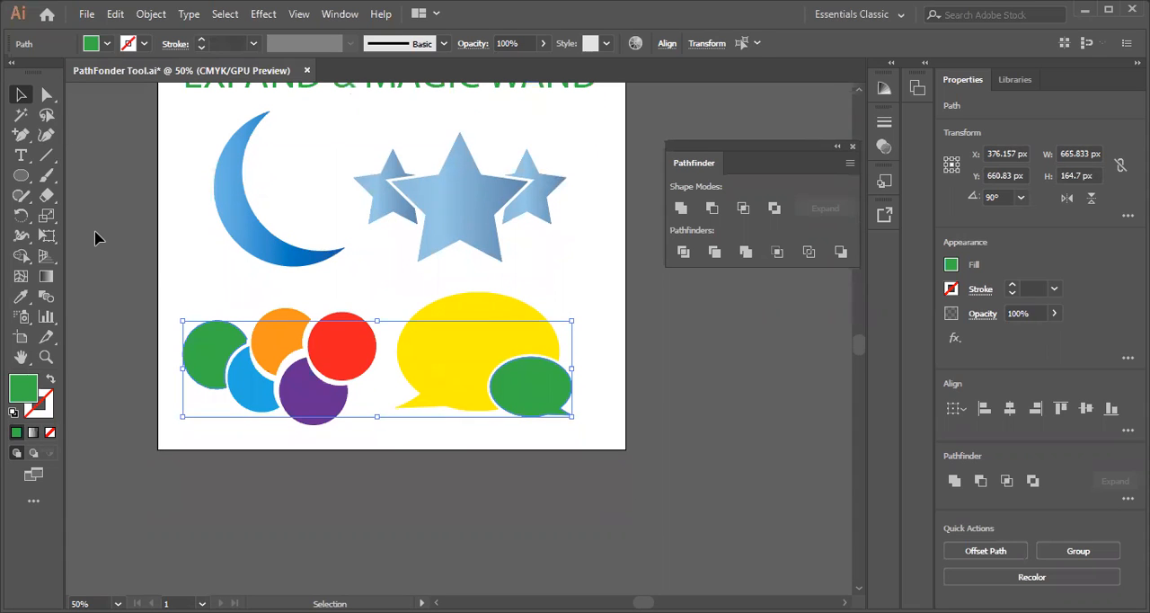
{"action": "scroll", "coordinate": [315, 308], "scroll_direction": "down", "scroll_amount": 2}
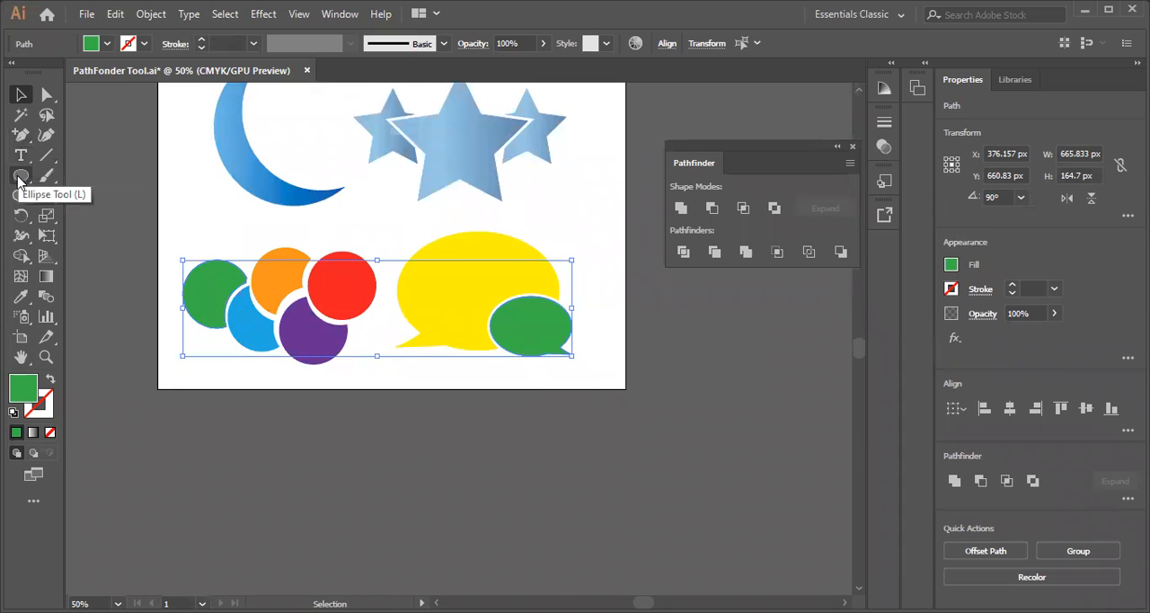
{"action": "left_click", "coordinate": [23, 179]}
{"action": "left_click", "coordinate": [22, 179]}
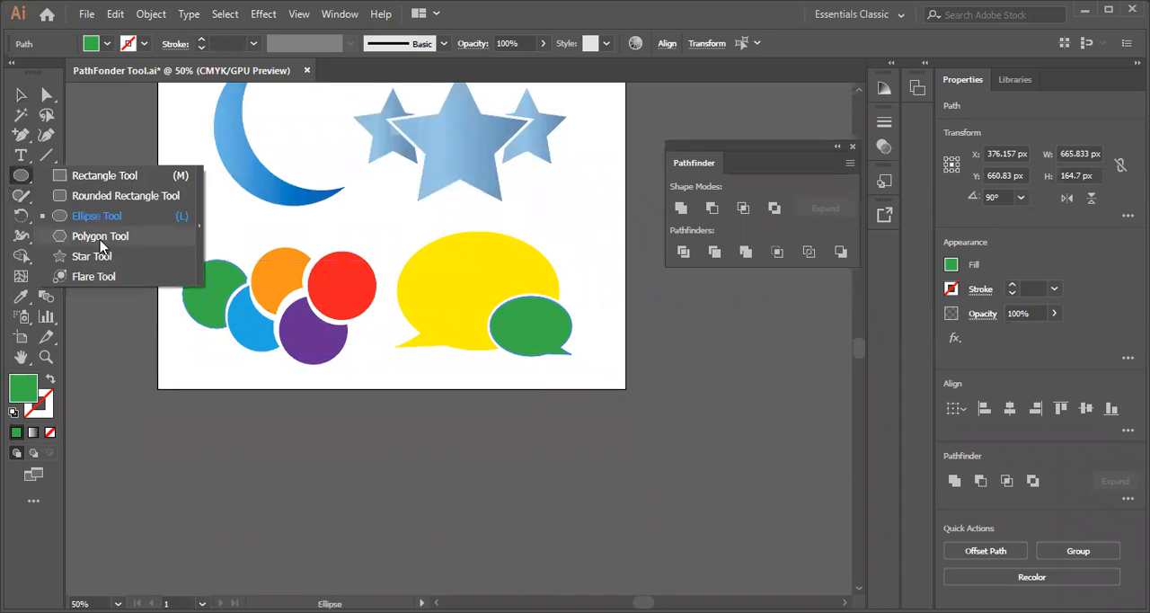
{"action": "left_click", "coordinate": [105, 259]}
{"action": "scroll", "coordinate": [398, 350], "scroll_direction": "down", "scroll_amount": 3}
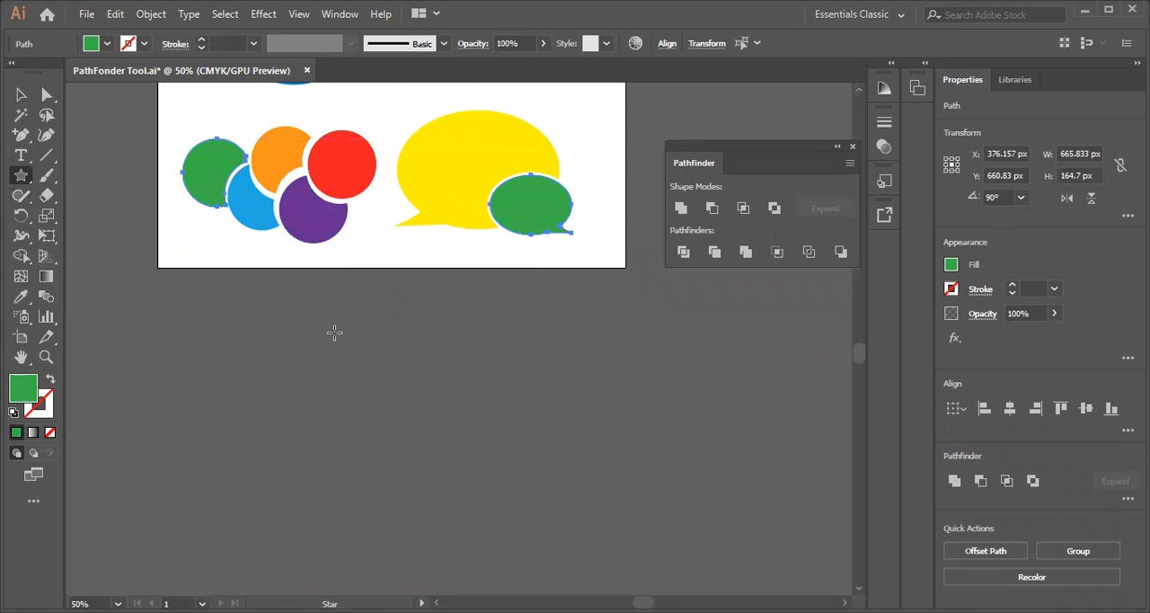
{"action": "left_click_drag", "start_coordinate": [400, 344], "coordinate": [477, 449]}
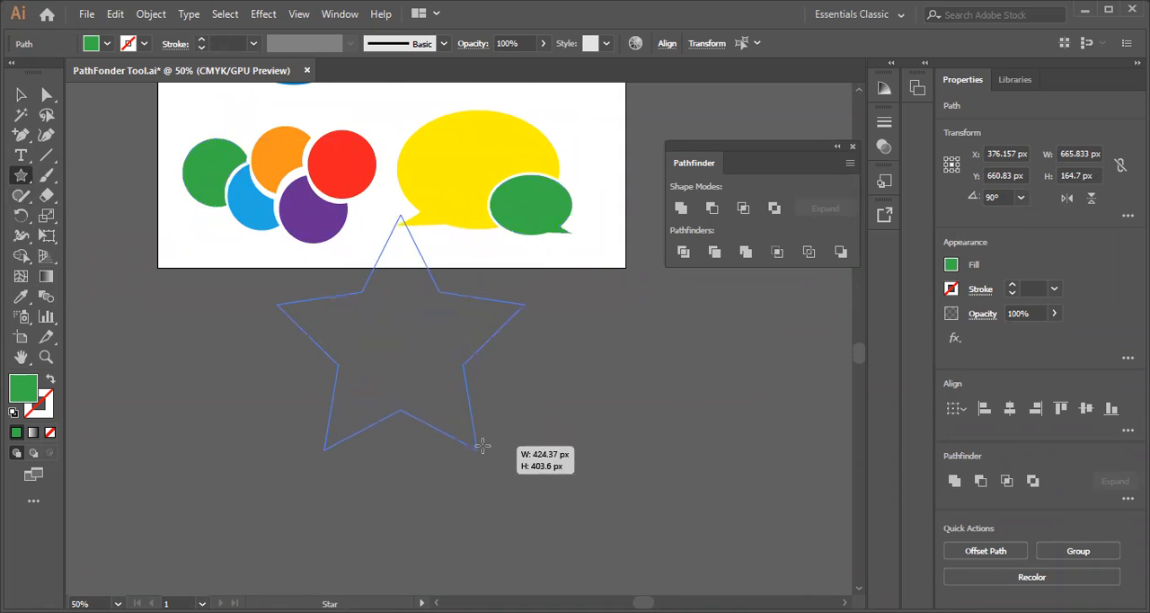
Give the star a black stroke and move it down completely below the artboard
{"action": "left_click", "coordinate": [14, 97]}
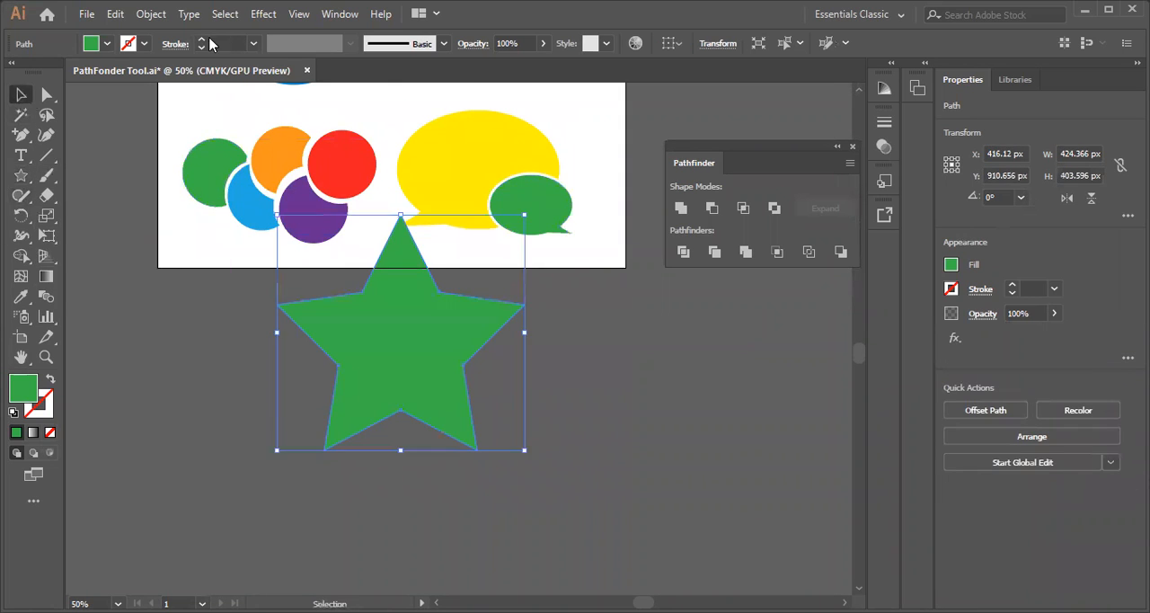
{"action": "left_click", "coordinate": [144, 44]}
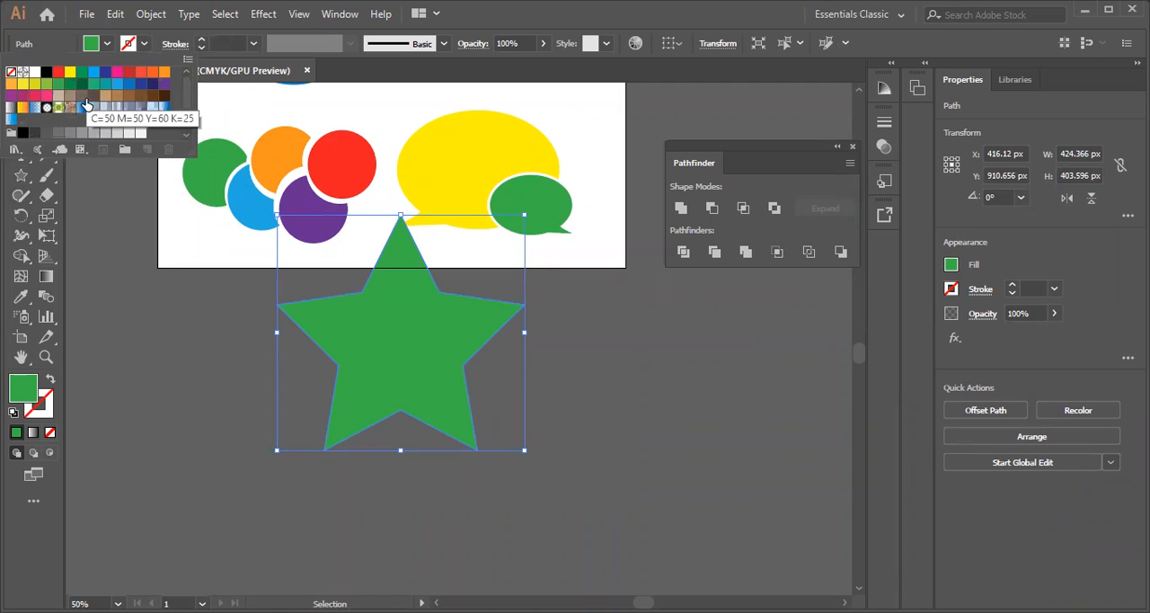
{"action": "left_click", "coordinate": [23, 132]}
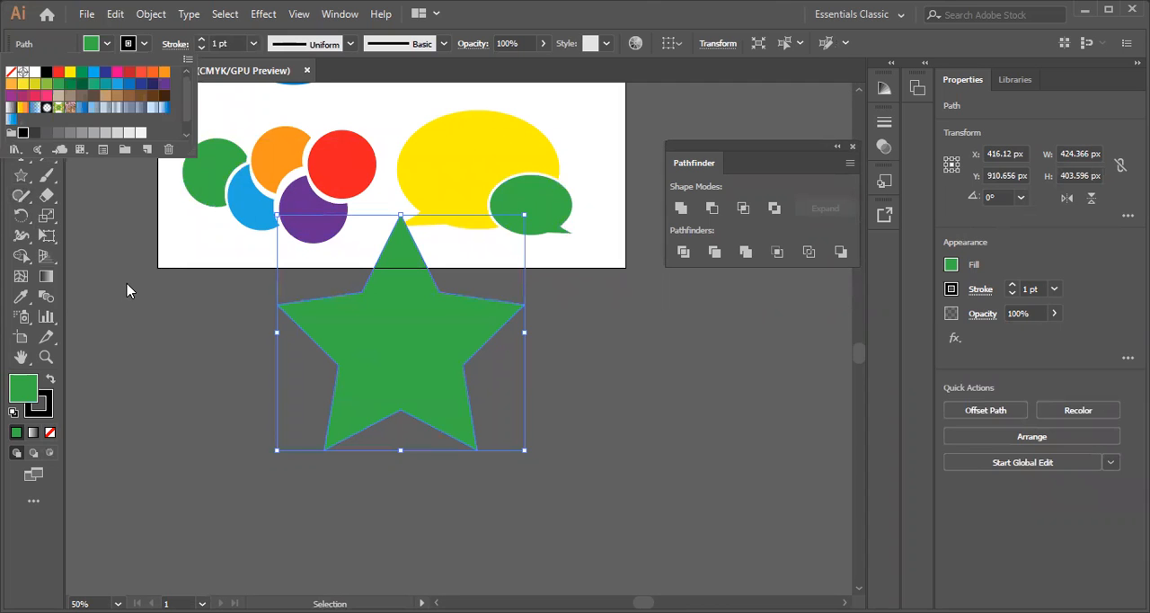
{"action": "left_click", "coordinate": [440, 304]}
{"action": "left_click_drag", "start_coordinate": [399, 349], "coordinate": [464, 458]}
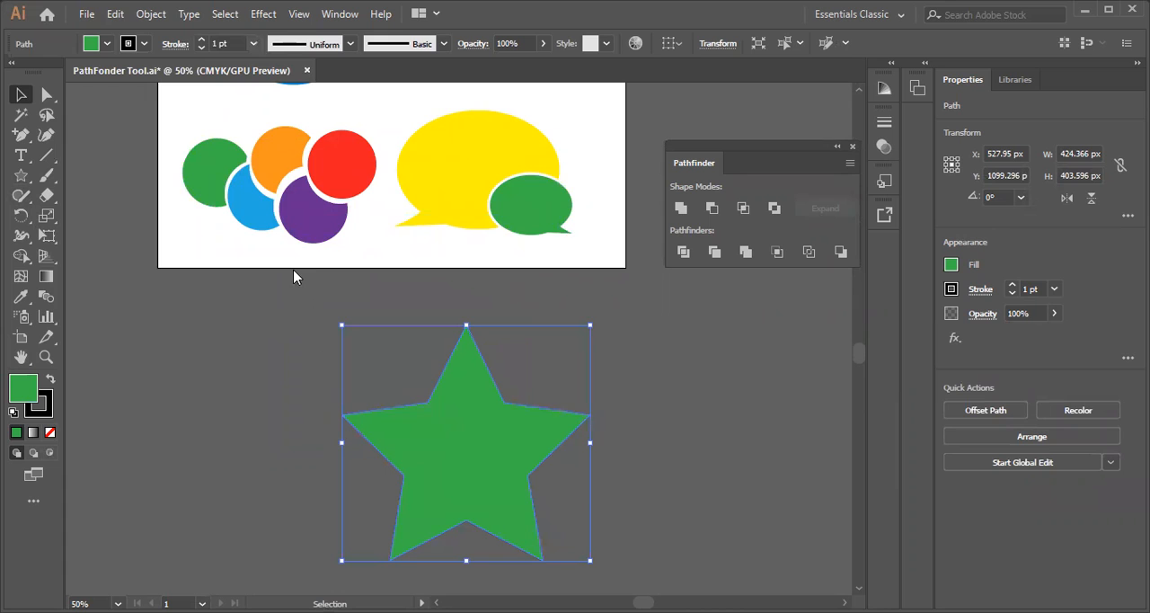
Set the star's stroke weight to 10 pt and clear the selection
{"action": "left_click", "coordinate": [255, 43]}
{"action": "left_click", "coordinate": [277, 283]}
{"action": "left_click", "coordinate": [260, 365]}
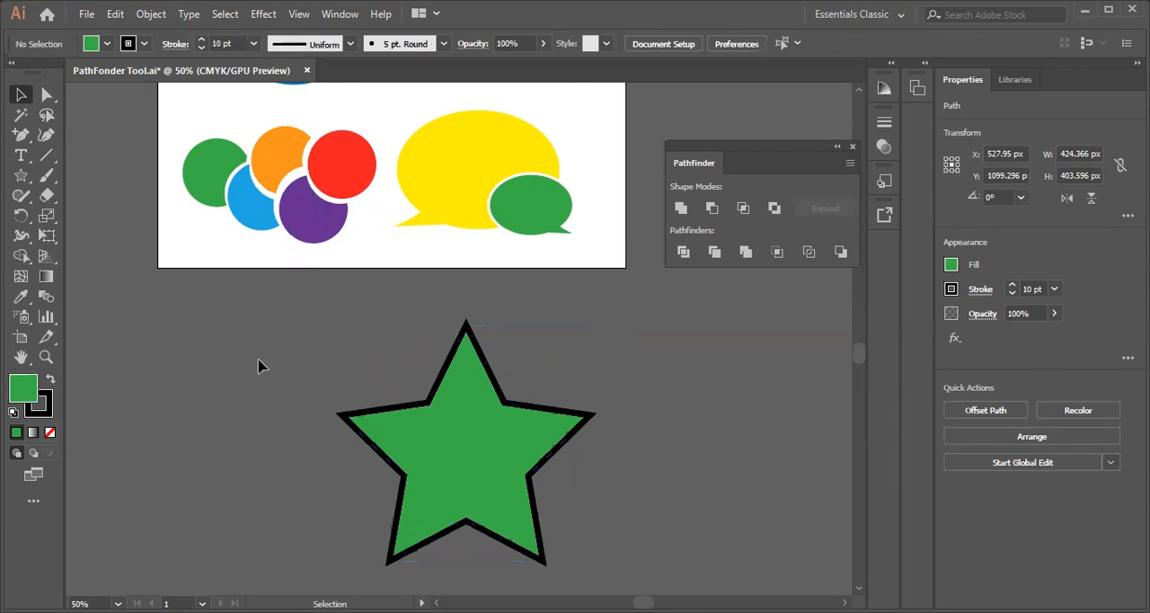
Enlarge the star proportionally to about 493 px wide and 469 px high, and deselect it
{"action": "scroll", "coordinate": [523, 487], "scroll_direction": "down", "scroll_amount": 3}
{"action": "left_click", "coordinate": [503, 353]}
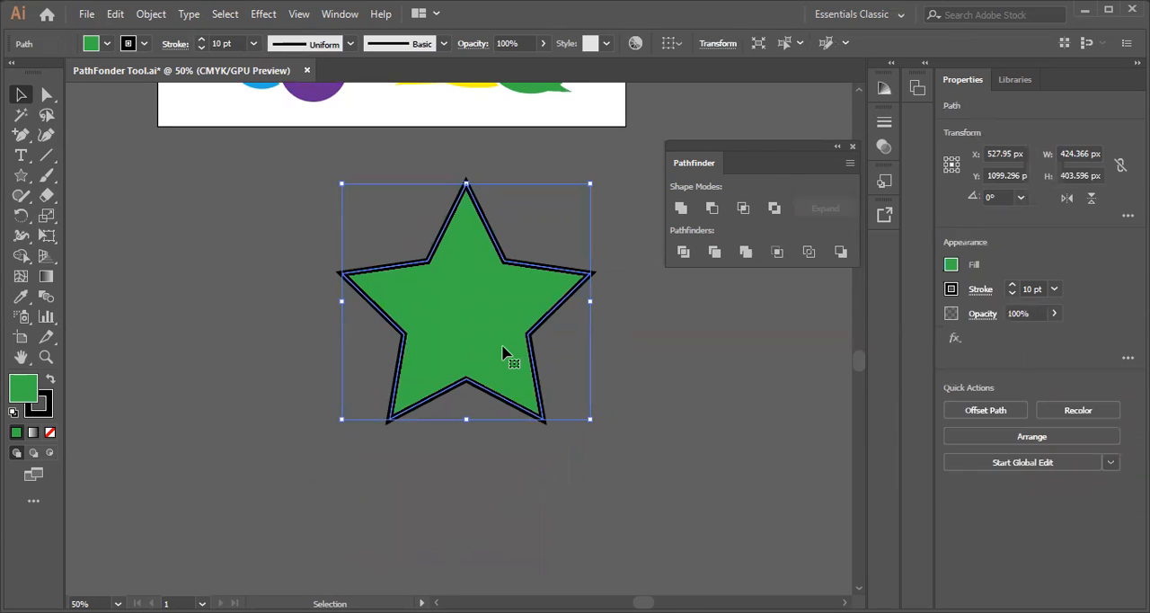
{"action": "left_click_drag", "start_coordinate": [342, 419], "coordinate": [301, 458]}
{"action": "left_click", "coordinate": [156, 323]}
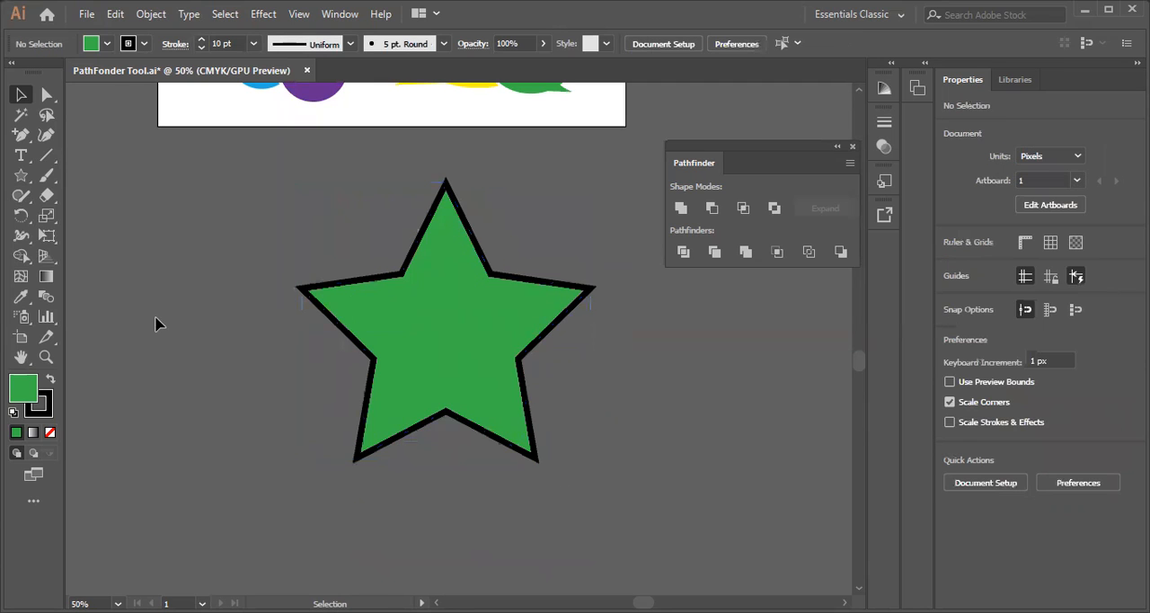
{"action": "left_click", "coordinate": [407, 300]}
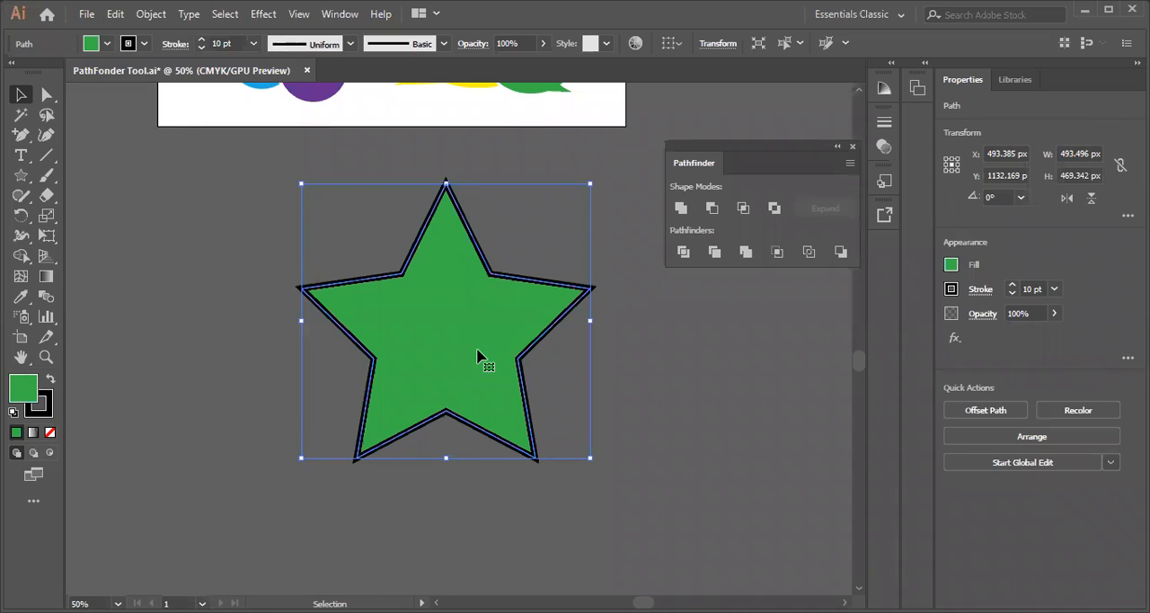
{"action": "left_click", "coordinate": [641, 420]}
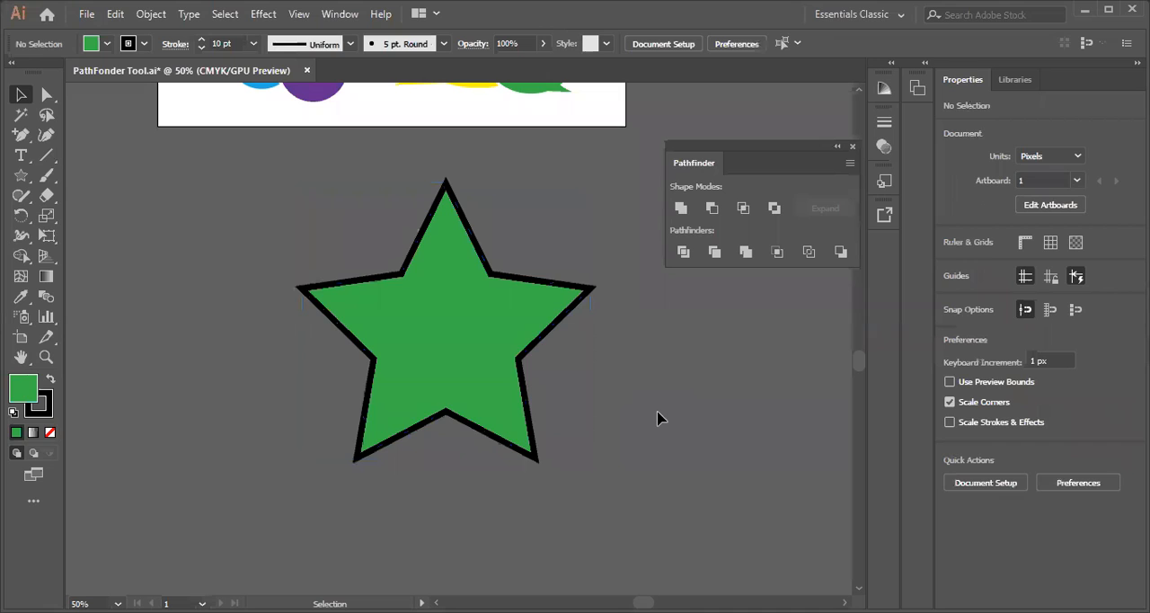
Shrink the star proportionally in two passes to a tiny size to test how its stroke scales
{"action": "left_click", "coordinate": [414, 316]}
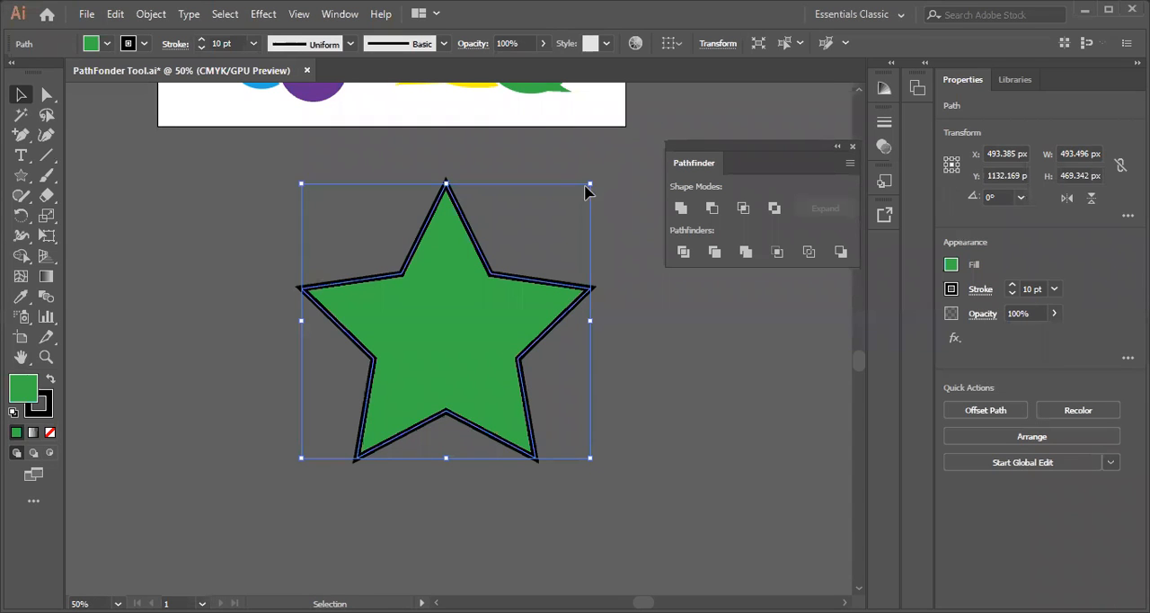
{"action": "left_click_drag", "start_coordinate": [545, 224], "coordinate": [355, 411]}
{"action": "left_click", "coordinate": [240, 485]}
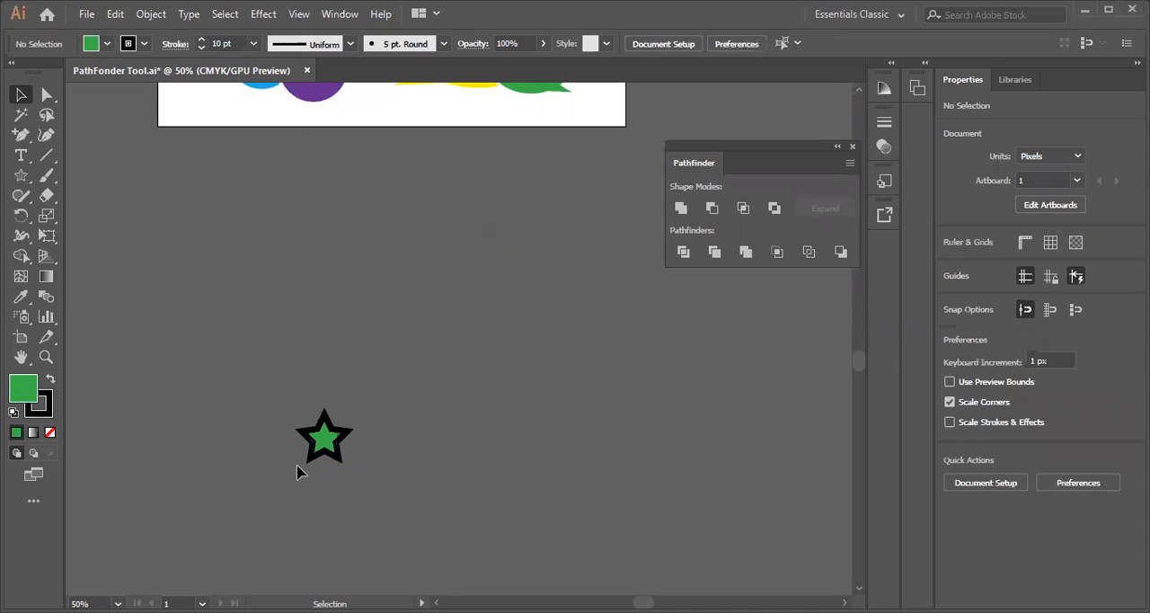
{"action": "left_click", "coordinate": [312, 451]}
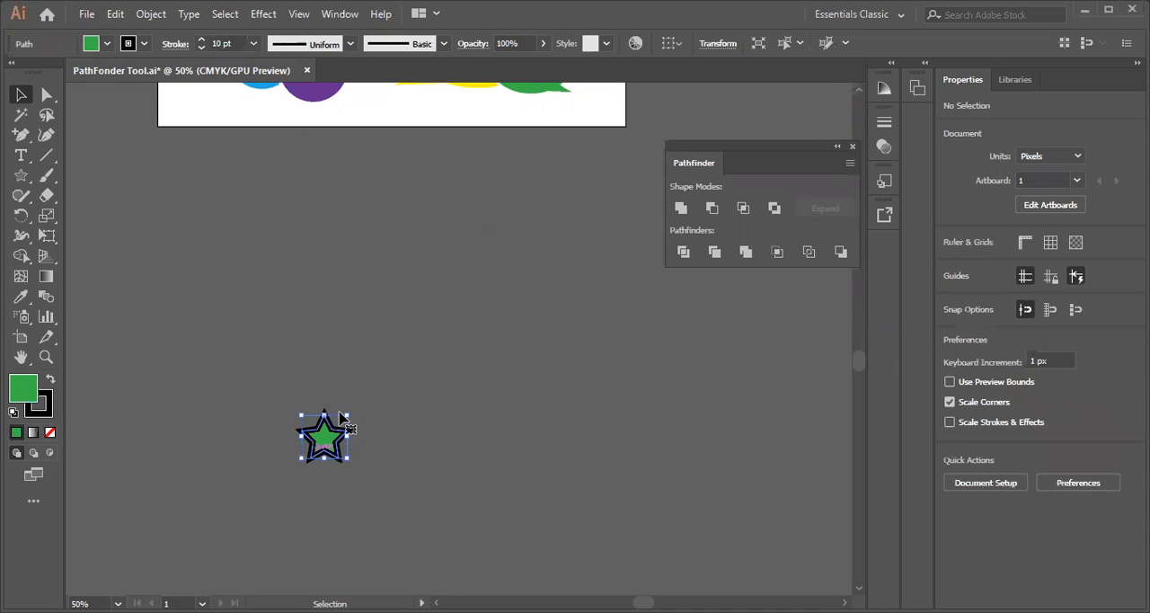
{"action": "left_click_drag", "start_coordinate": [347, 415], "coordinate": [329, 433]}
{"action": "left_click", "coordinate": [209, 488]}
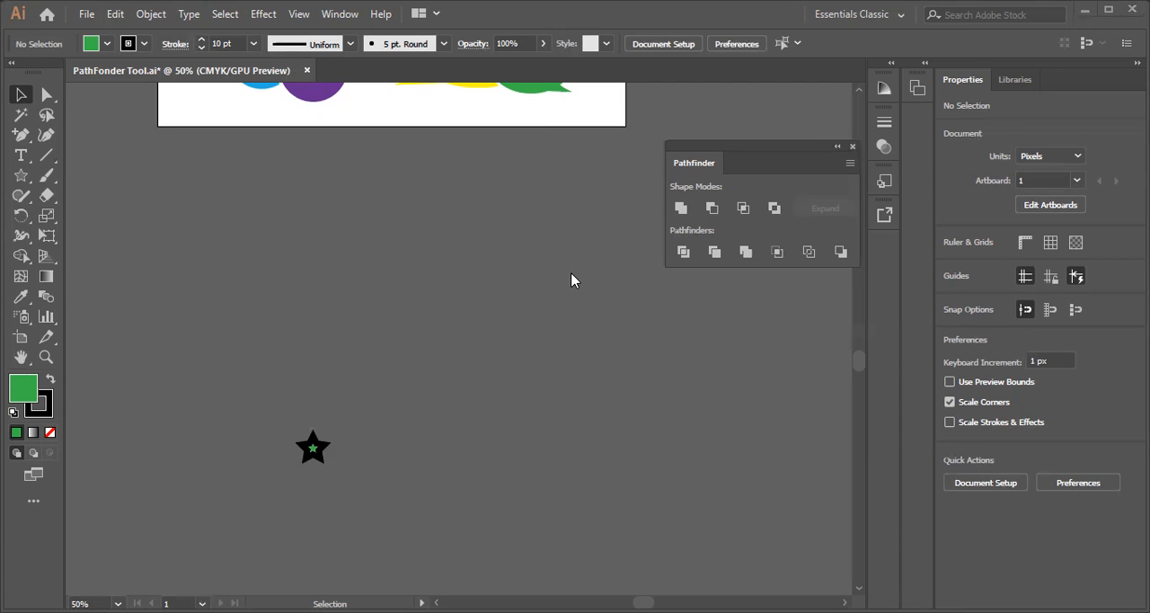
Enlarge the tiny star proportionally to about 697 px wide and 662 px high, and deselect it
{"action": "left_click", "coordinate": [322, 449]}
{"action": "left_click_drag", "start_coordinate": [325, 437], "coordinate": [709, 177]}
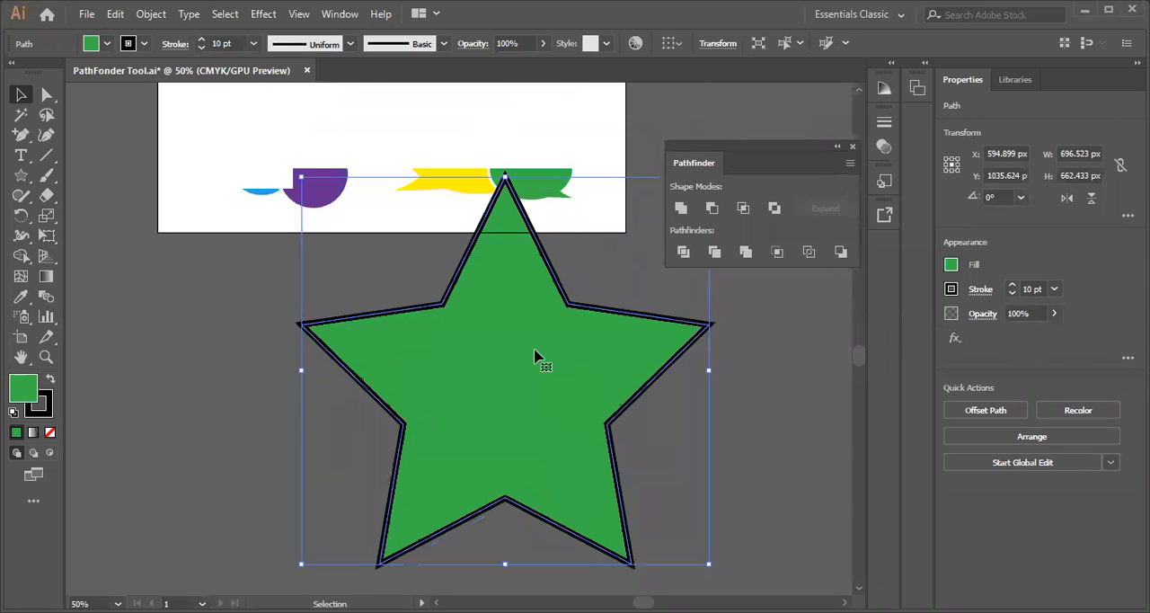
{"action": "left_click", "coordinate": [228, 468]}
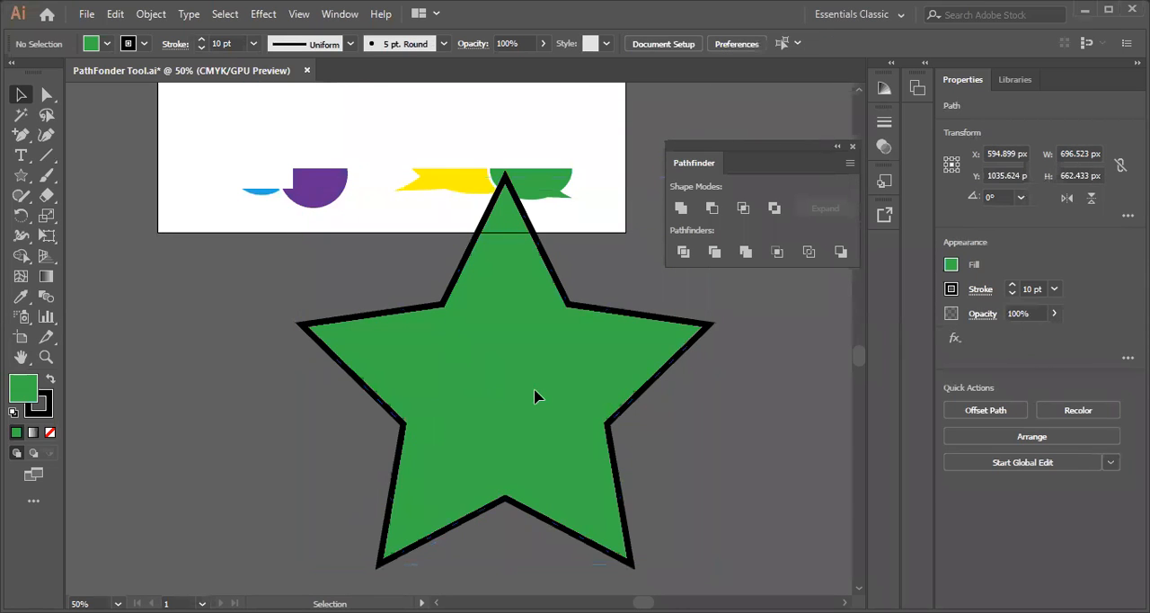
Undo the star's shrinking and last enlargement, and move it about 20 px right and 32 px down
{"action": "key", "text": "a"}
{"action": "key", "text": "ctrl+z"}
{"action": "key", "text": "ctrl+z"}
{"action": "key", "text": "ctrl+z"}
{"action": "key", "text": "ctrl+z"}
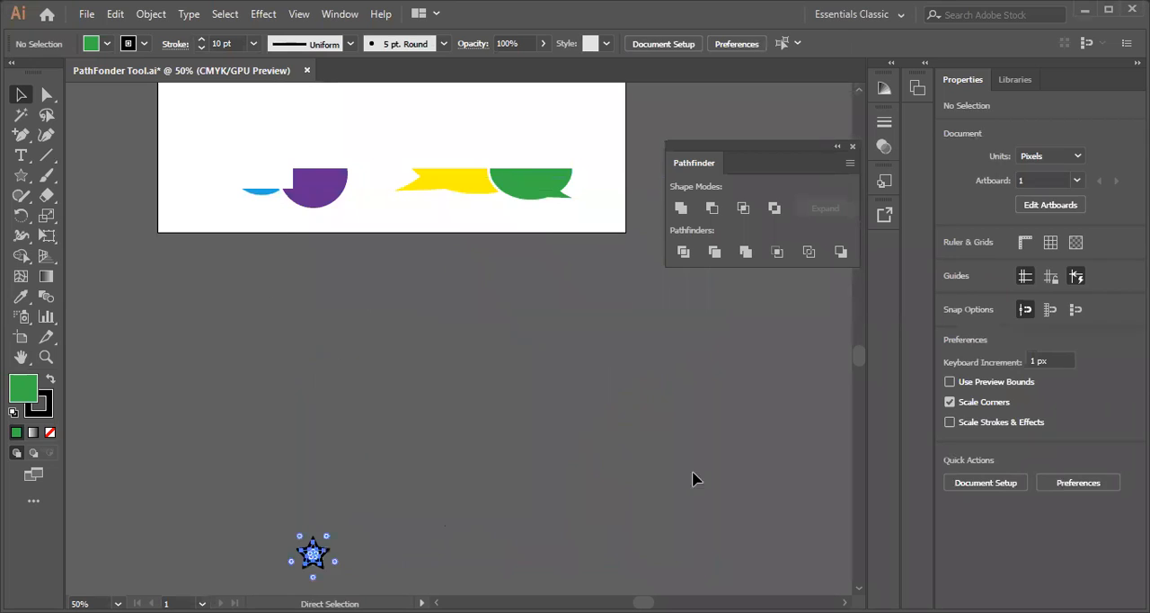
{"action": "key", "text": "v"}
{"action": "left_click", "coordinate": [662, 468]}
{"action": "scroll", "coordinate": [662, 468], "scroll_direction": "down", "scroll_amount": 2}
{"action": "mouse_move", "coordinate": [441, 394]}
{"action": "left_mouse_down"}
{"action": "mouse_move", "coordinate": [513, 420]}
{"action": "mouse_move", "coordinate": [432, 407]}
{"action": "left_mouse_up"}
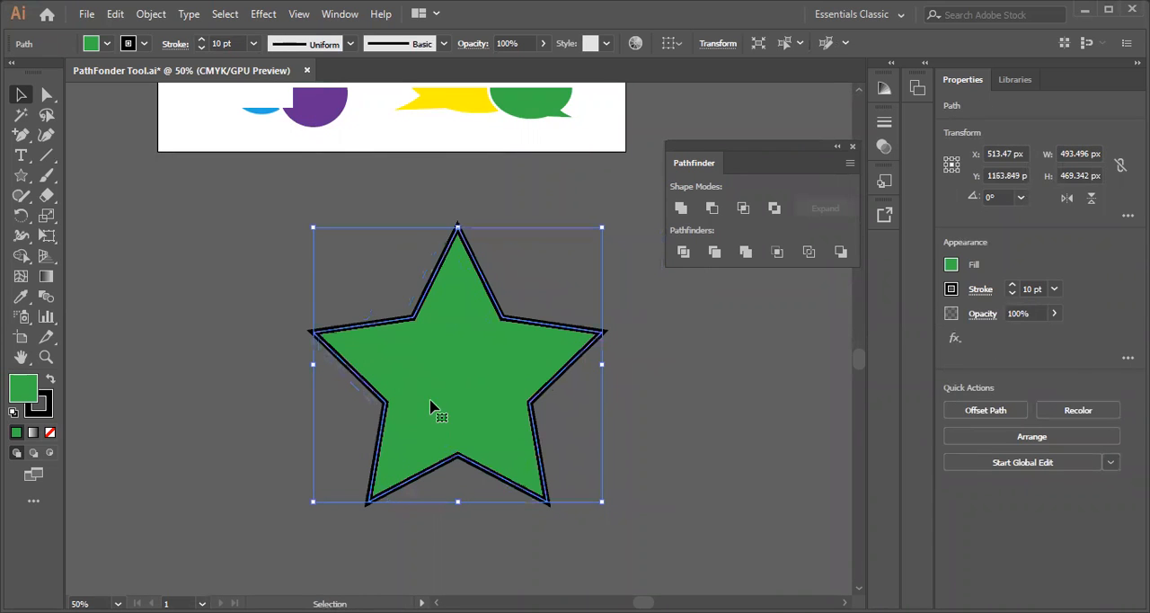
Expand the green star's fill and stroke, and undo the expansion
{"action": "left_click", "coordinate": [151, 14]}
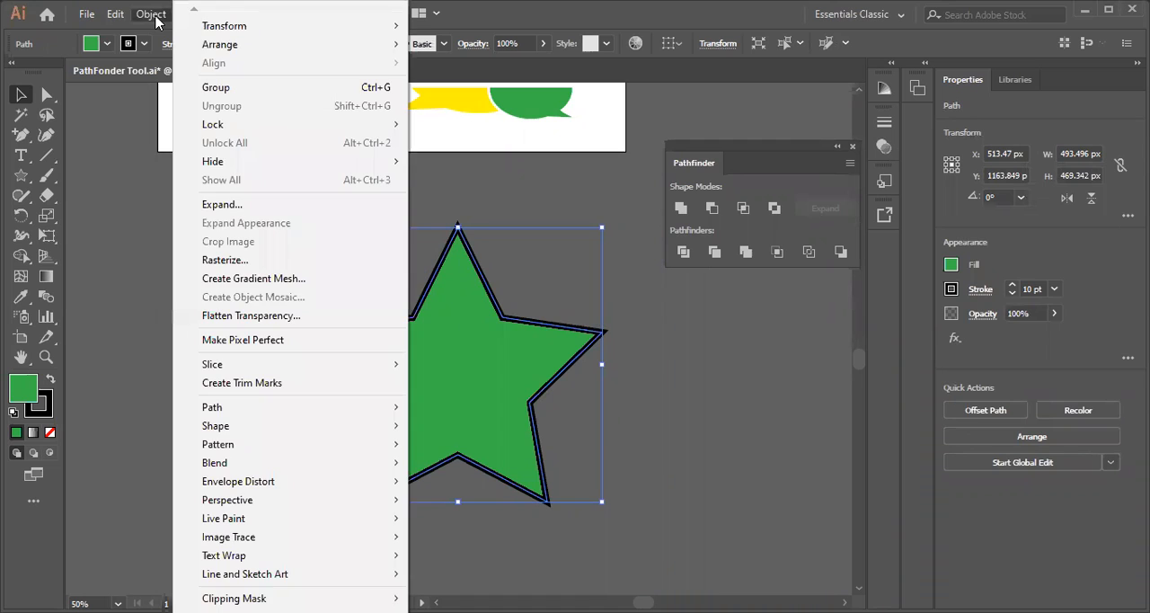
{"action": "left_click", "coordinate": [198, 213]}
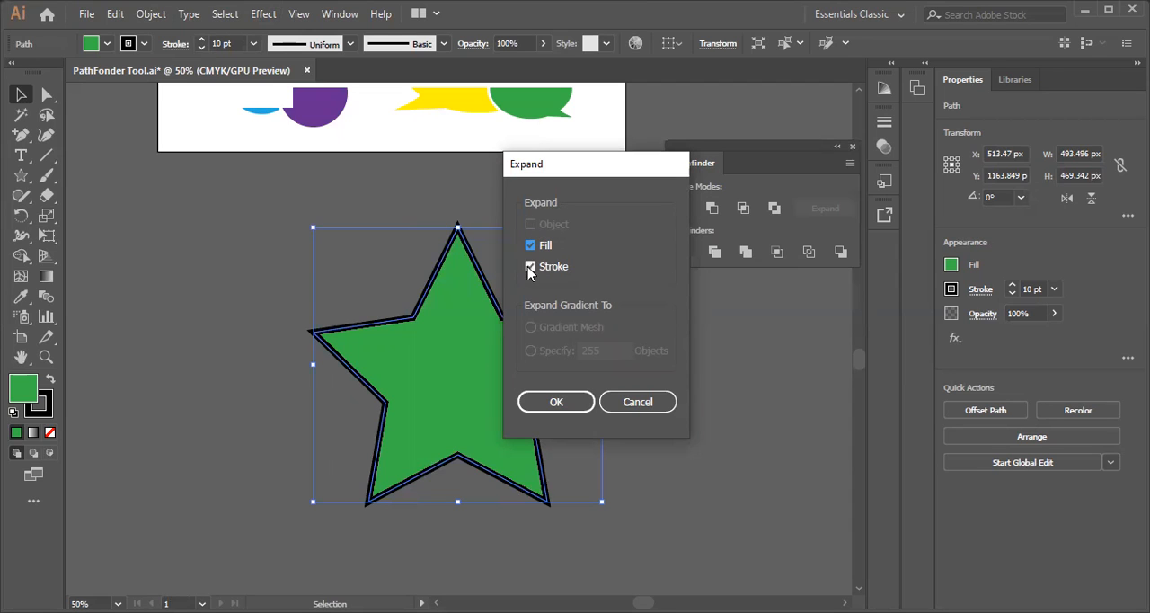
{"action": "left_click", "coordinate": [584, 403]}
{"action": "key", "text": "ctrl+z"}
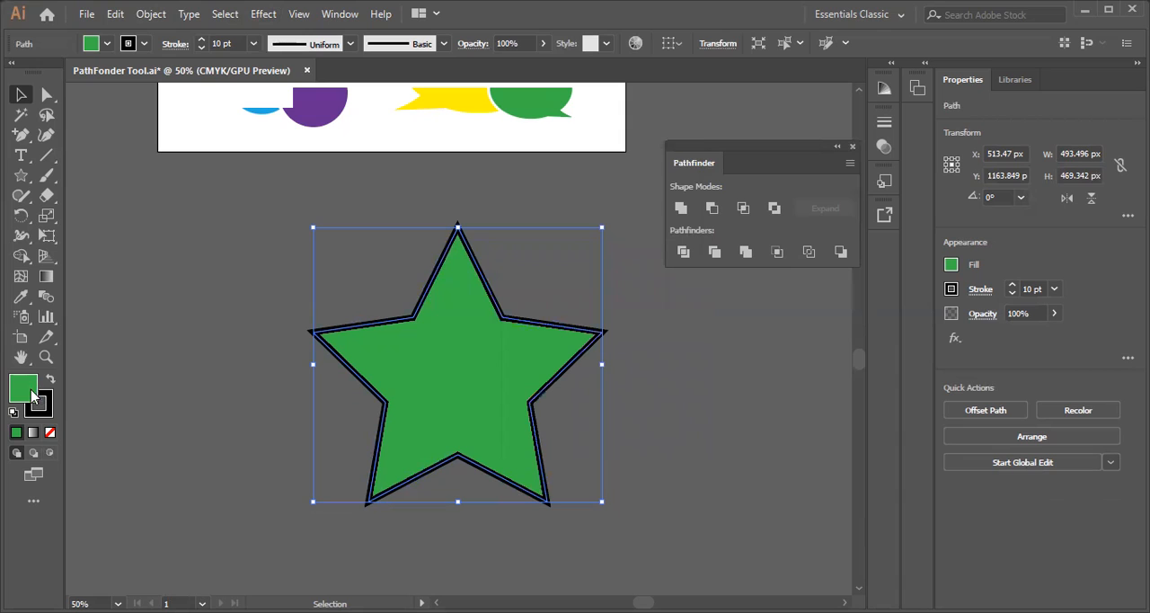
Expand the star's fill and stroke into separate filled shapes again
{"action": "left_click", "coordinate": [151, 14]}
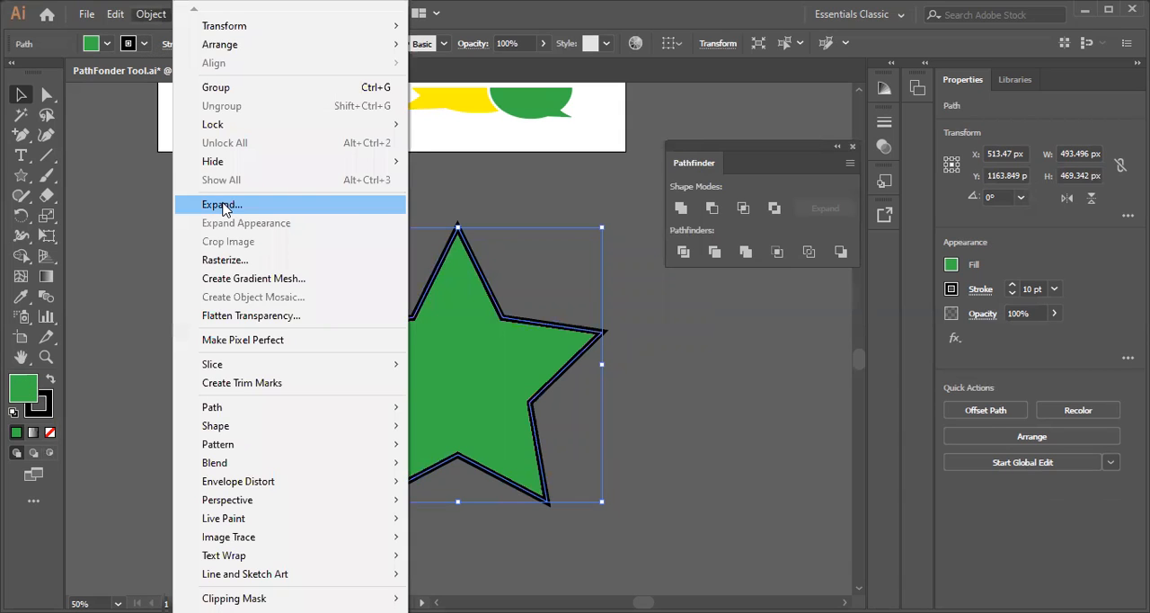
{"action": "left_click", "coordinate": [224, 210]}
{"action": "left_click", "coordinate": [557, 402]}
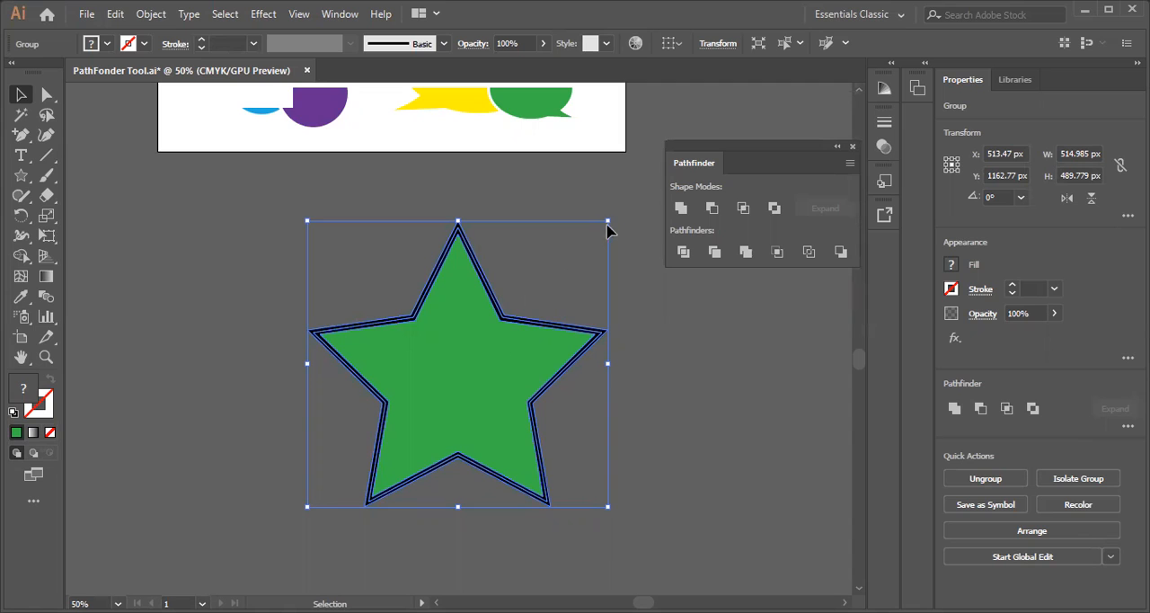
Scale the expanded star down and back up proportionally to test how its outline scales, and deselect it
{"action": "left_click_drag", "start_coordinate": [598, 230], "coordinate": [329, 485]}
{"action": "left_click", "coordinate": [217, 537]}
{"action": "left_click", "coordinate": [319, 499]}
{"action": "left_click_drag", "start_coordinate": [330, 494], "coordinate": [750, 128]}
{"action": "left_click", "coordinate": [218, 441]}
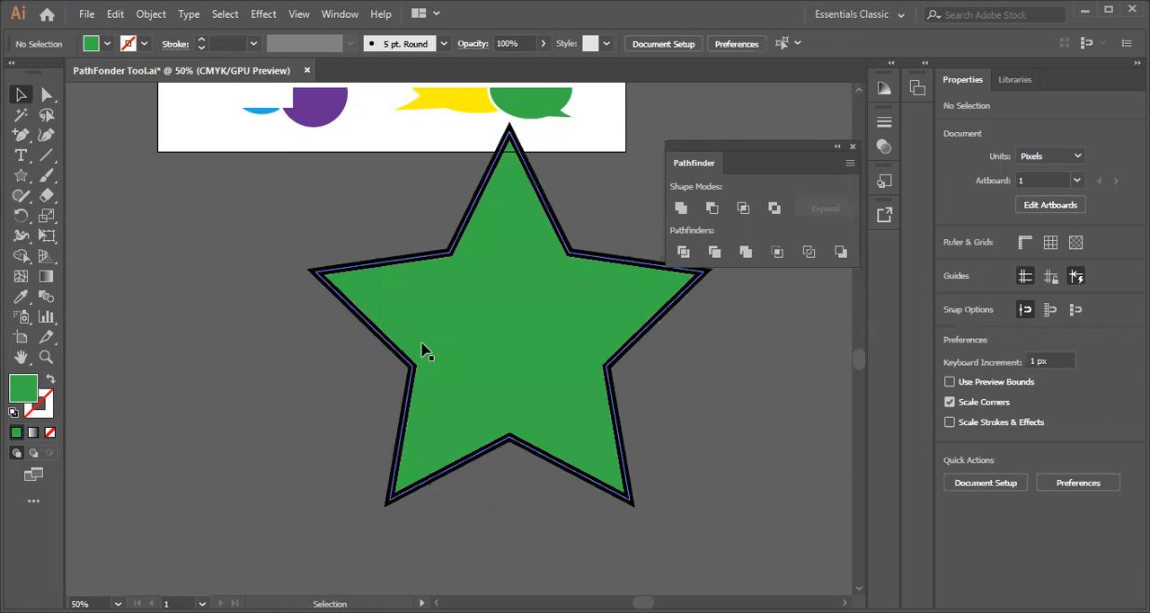
Undo the star's scaling and its expansion to restore the live 10 pt stroke
{"action": "key", "text": "ctrl+z"}
{"action": "key", "text": "ctrl+z"}
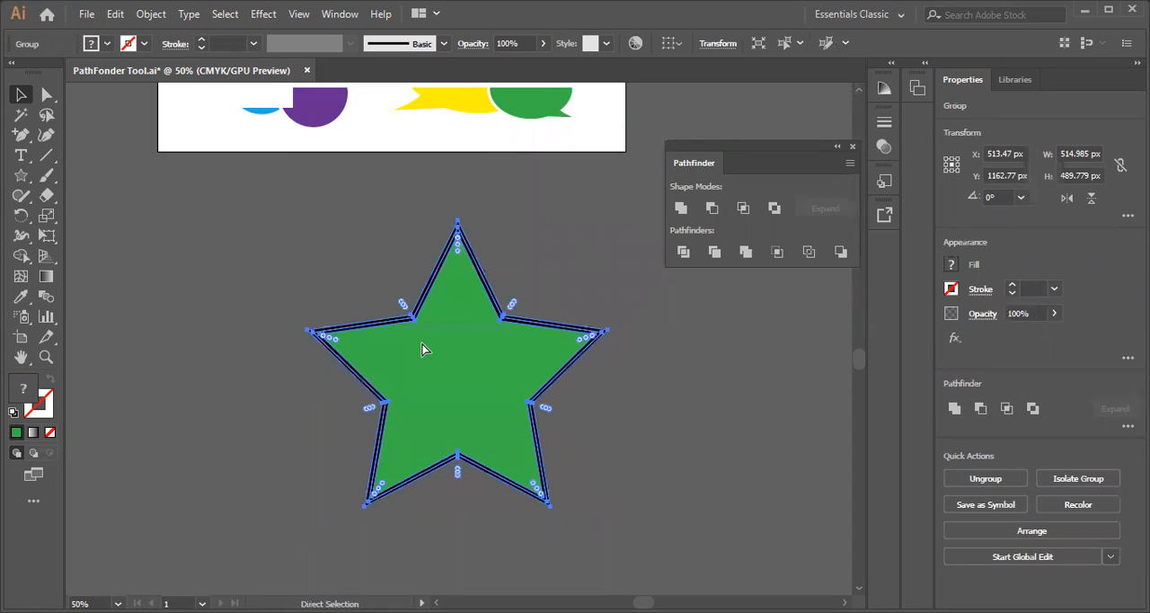
{"action": "key", "text": "ctrl+z"}
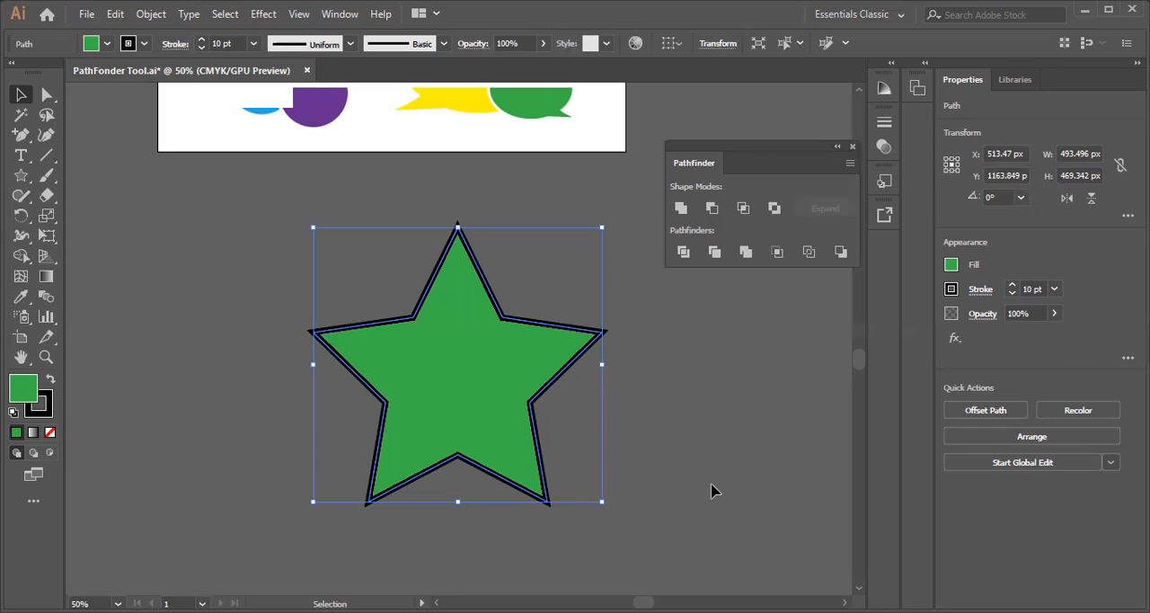
Duplicate the star to its left, shrink the copy proportionally to about 311 px high, and duplicate it to the large star's right
{"action": "left_click", "coordinate": [225, 321]}
{"action": "left_click", "coordinate": [392, 382]}
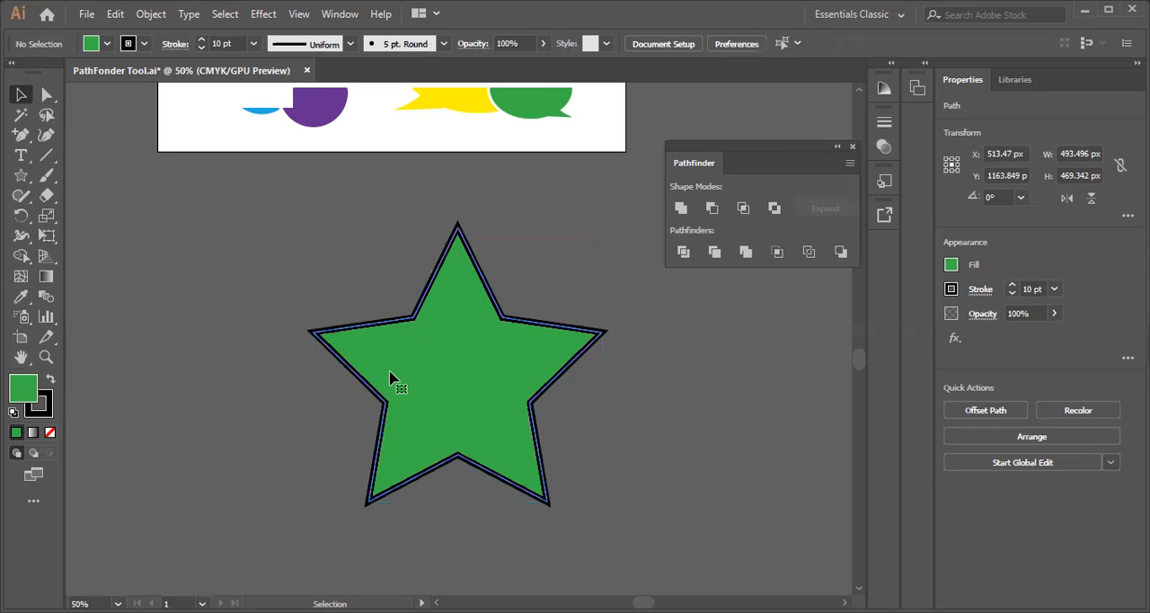
{"action": "left_click_drag", "start_coordinate": [414, 384], "coordinate": [171, 360]}
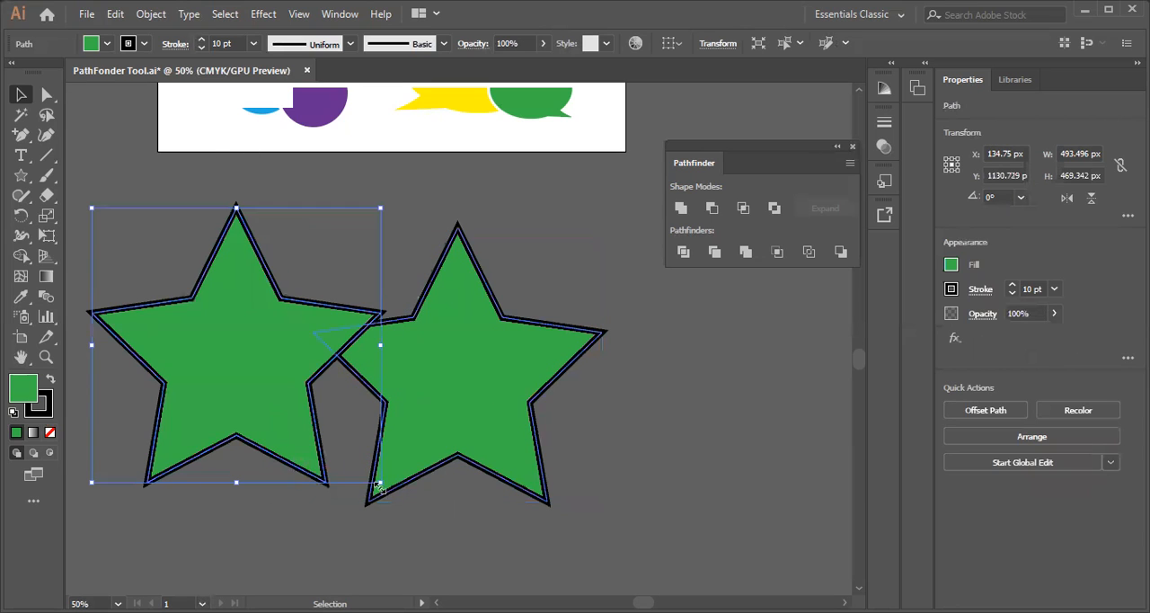
{"action": "left_click_drag", "start_coordinate": [381, 483], "coordinate": [283, 390]}
{"action": "left_click_drag", "start_coordinate": [224, 321], "coordinate": [631, 326]}
Send both small stars to the back, behind the large star, and deselect them
{"action": "left_click", "coordinate": [278, 321], "text": "shift"}
{"action": "left_click", "coordinate": [577, 358], "text": "shift"}
{"action": "right_click", "coordinate": [577, 358]}
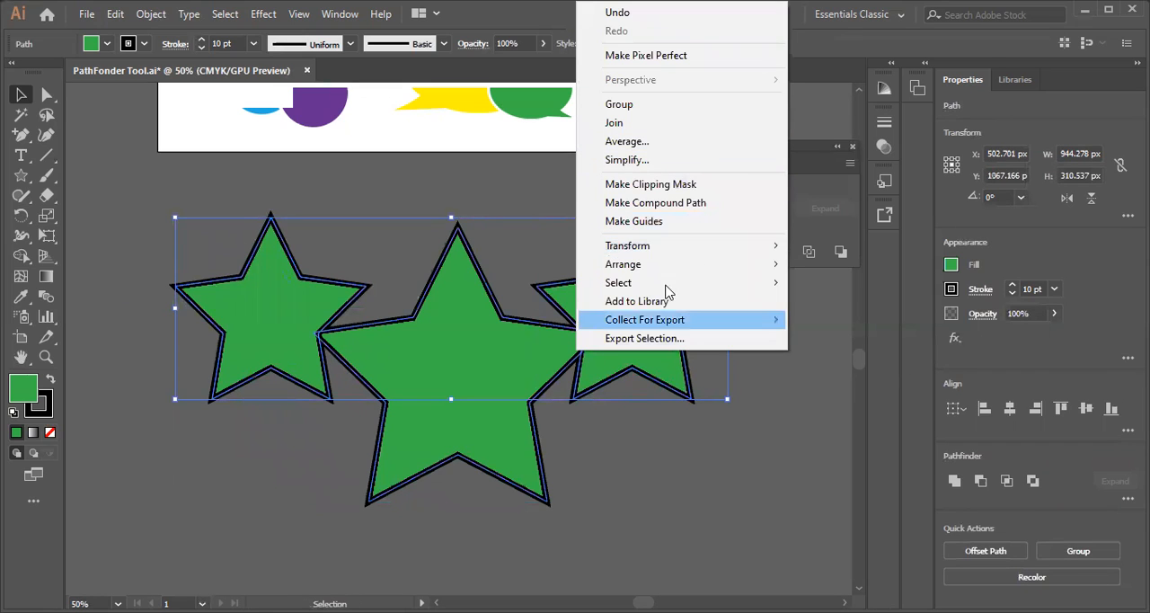
{"action": "mouse_move", "coordinate": [743, 270]}
{"action": "left_click", "coordinate": [838, 323]}
{"action": "left_click", "coordinate": [715, 464]}
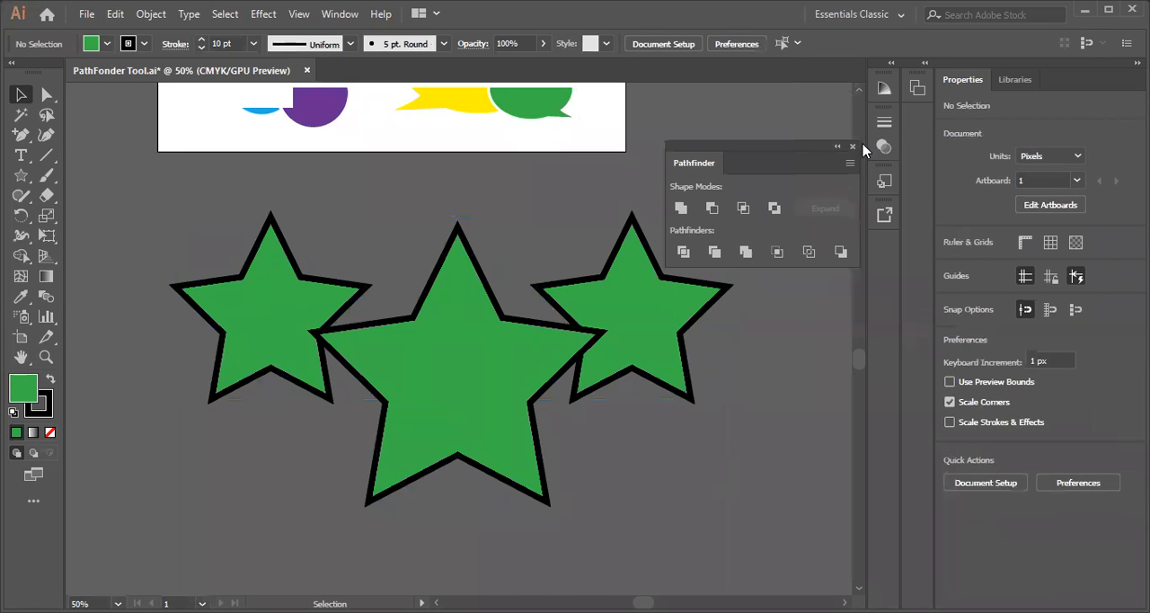
Adjust the positions of the two small stars so their inner points tuck behind the large star, and deselect them
{"action": "left_click_drag", "start_coordinate": [636, 365], "coordinate": [649, 363]}
{"action": "left_click_drag", "start_coordinate": [301, 359], "coordinate": [262, 345]}
{"action": "left_click", "coordinate": [314, 435]}
{"action": "mouse_move", "coordinate": [663, 368]}
{"action": "left_mouse_down"}
{"action": "mouse_move", "coordinate": [709, 375]}
{"action": "mouse_move", "coordinate": [673, 380]}
{"action": "left_mouse_up"}
{"action": "left_click_drag", "start_coordinate": [225, 349], "coordinate": [270, 342]}
{"action": "left_click", "coordinate": [174, 449]}
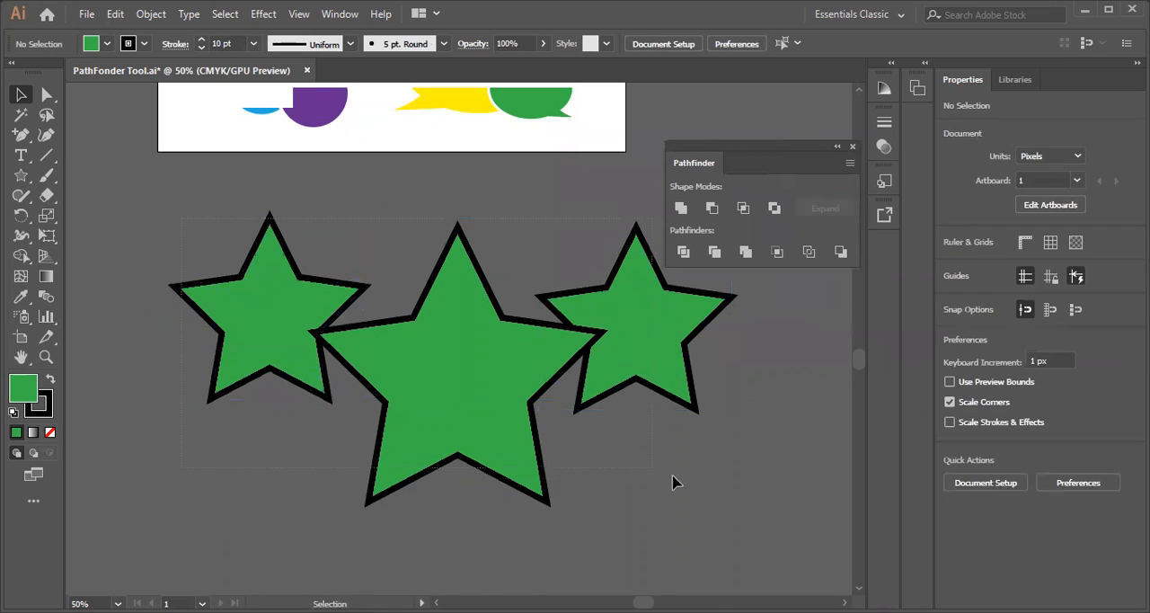
Set the stroke of all three stars to 14 pt and deselect them
{"action": "left_click_drag", "start_coordinate": [672, 475], "coordinate": [698, 492]}
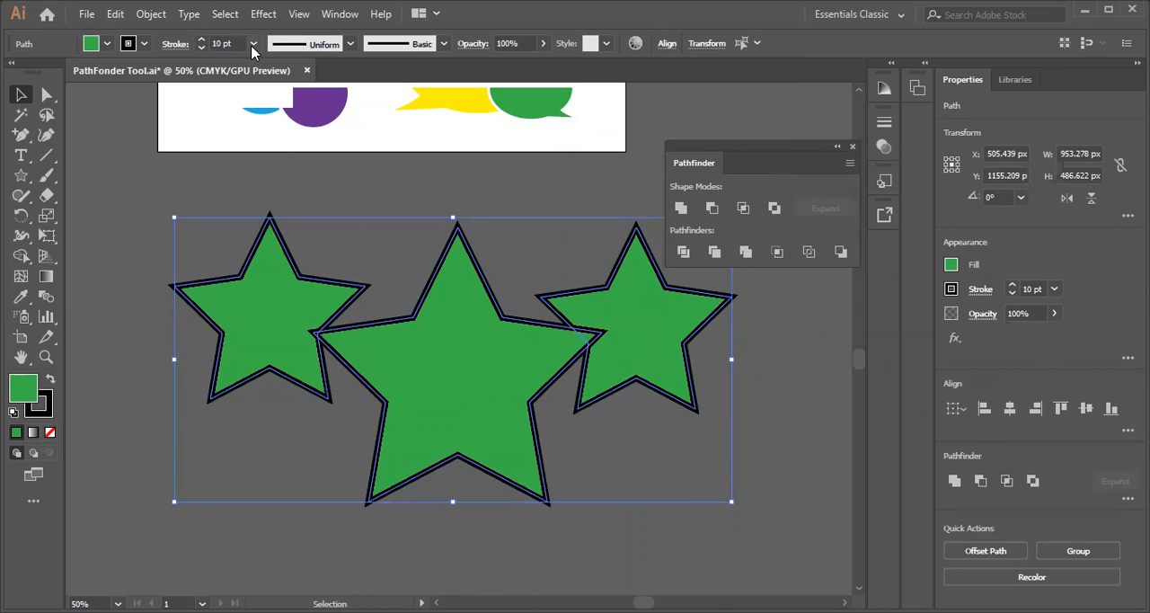
{"action": "left_click", "coordinate": [276, 320]}
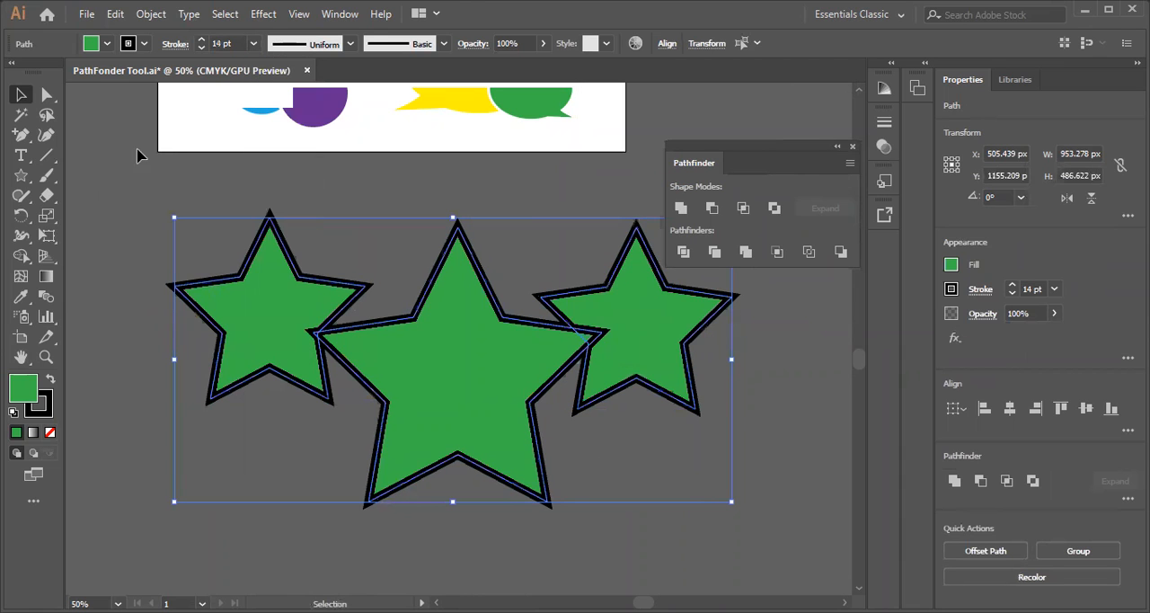
{"action": "left_click", "coordinate": [126, 163]}
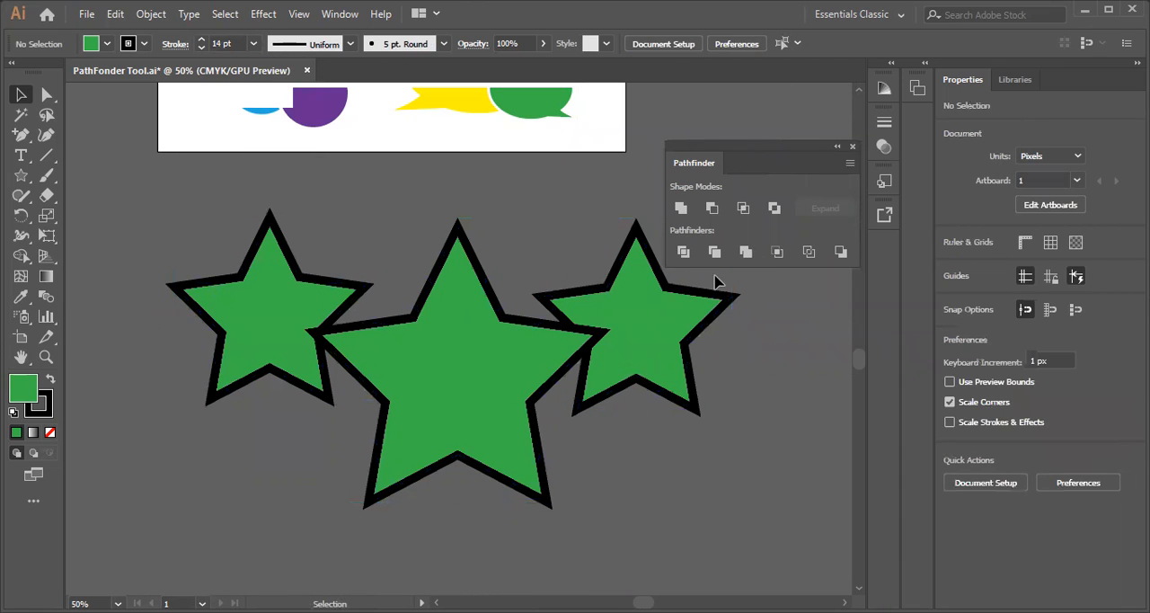
Expand the fill and stroke of all three stars, and apply the Trim pathfinder to them
{"action": "left_click_drag", "start_coordinate": [124, 233], "coordinate": [781, 512]}
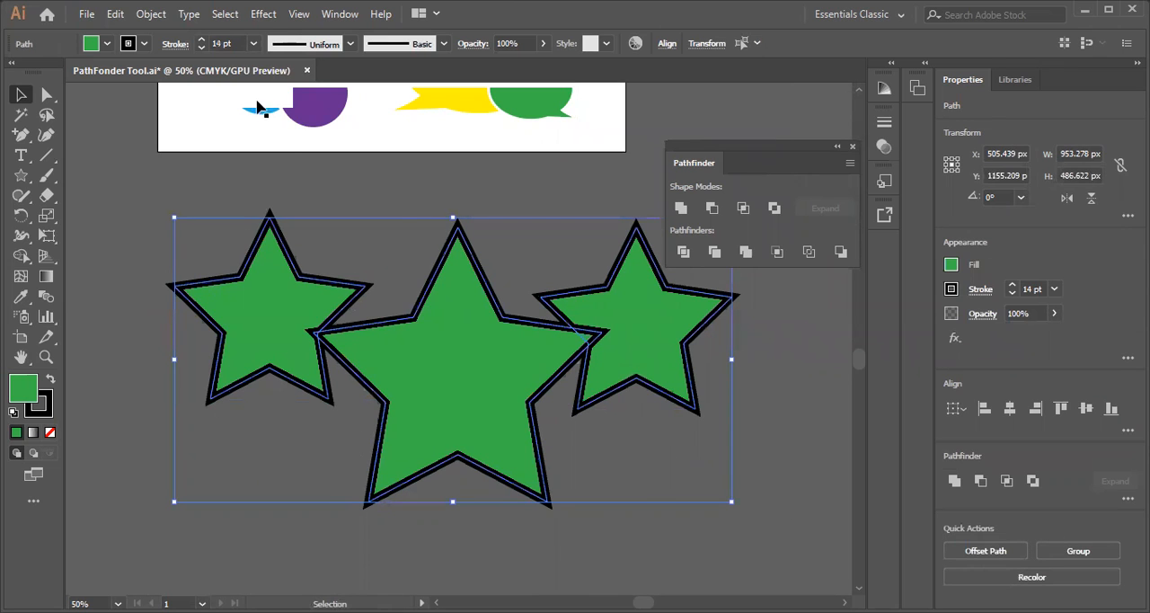
{"action": "left_click", "coordinate": [153, 15]}
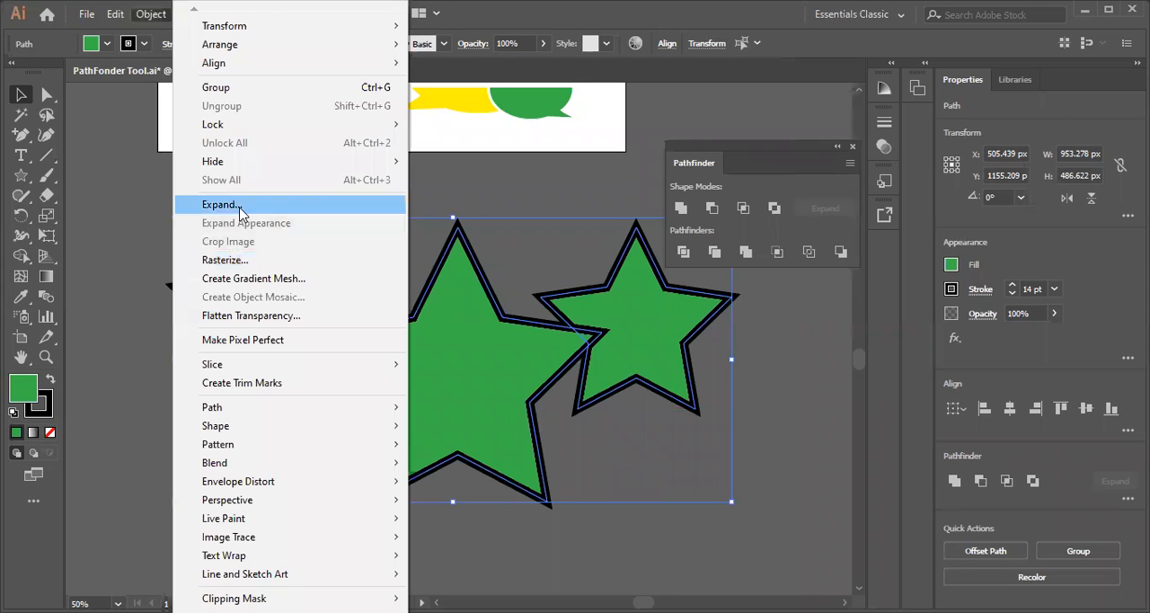
{"action": "left_click", "coordinate": [239, 207]}
{"action": "left_click", "coordinate": [555, 402]}
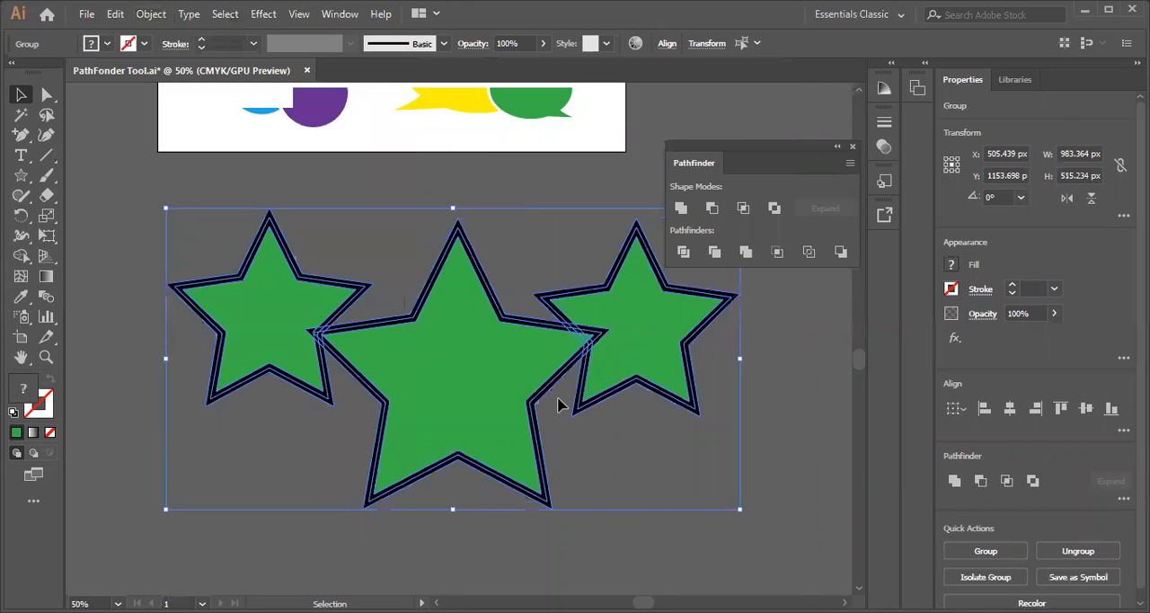
{"action": "left_click", "coordinate": [714, 254]}
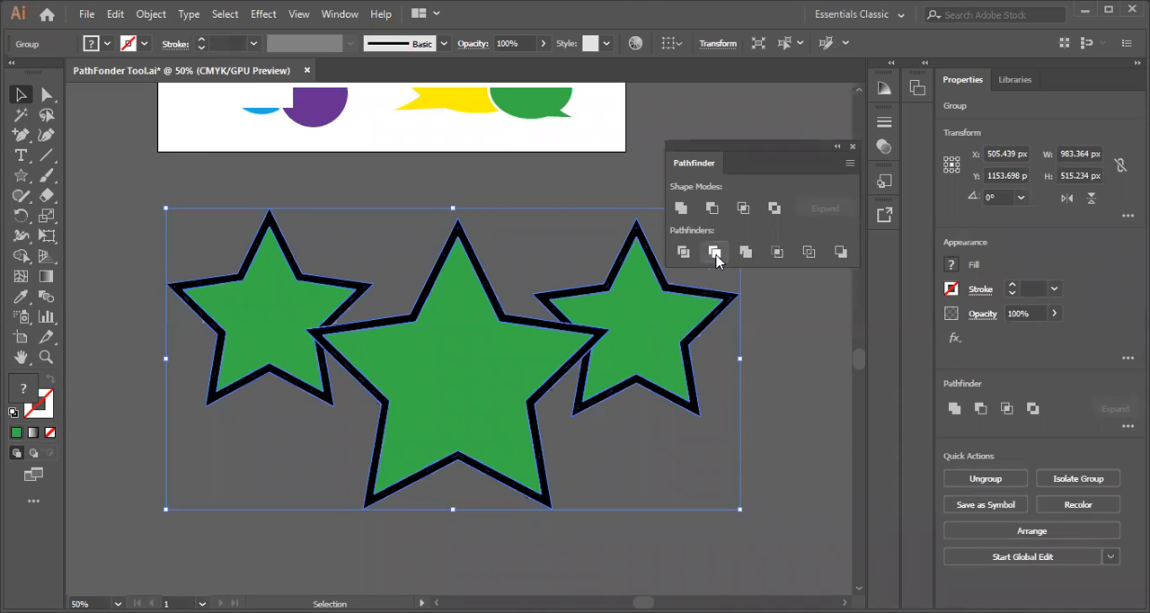
Select all the black star outlines by colour with the Magic Wand, delete them, and return to the Selection tool
{"action": "left_click", "coordinate": [21, 114]}
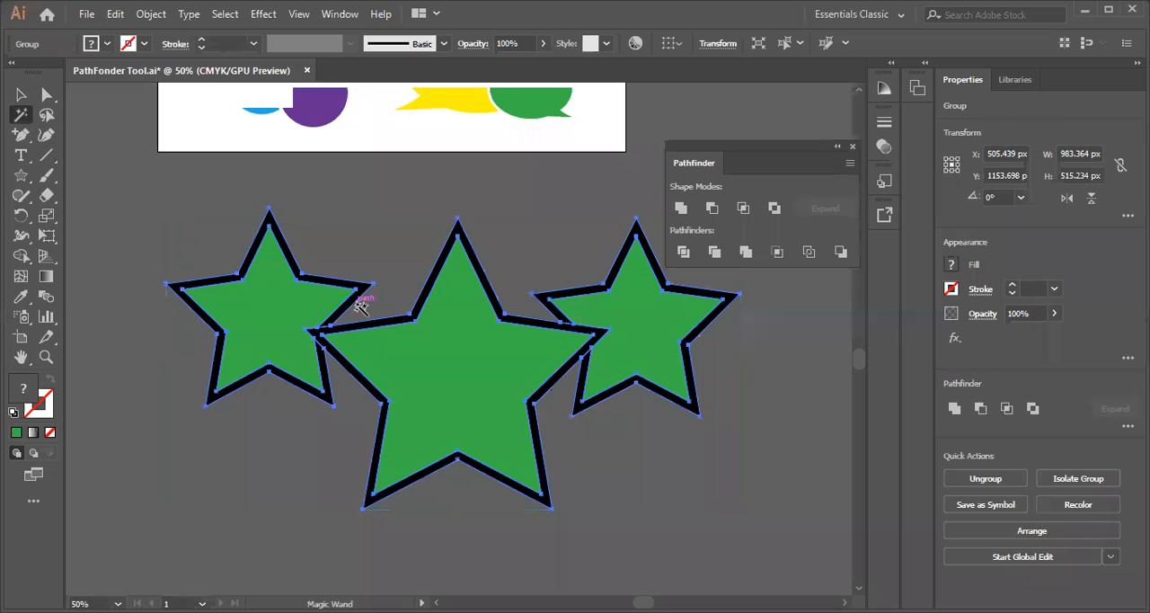
{"action": "left_click", "coordinate": [377, 324]}
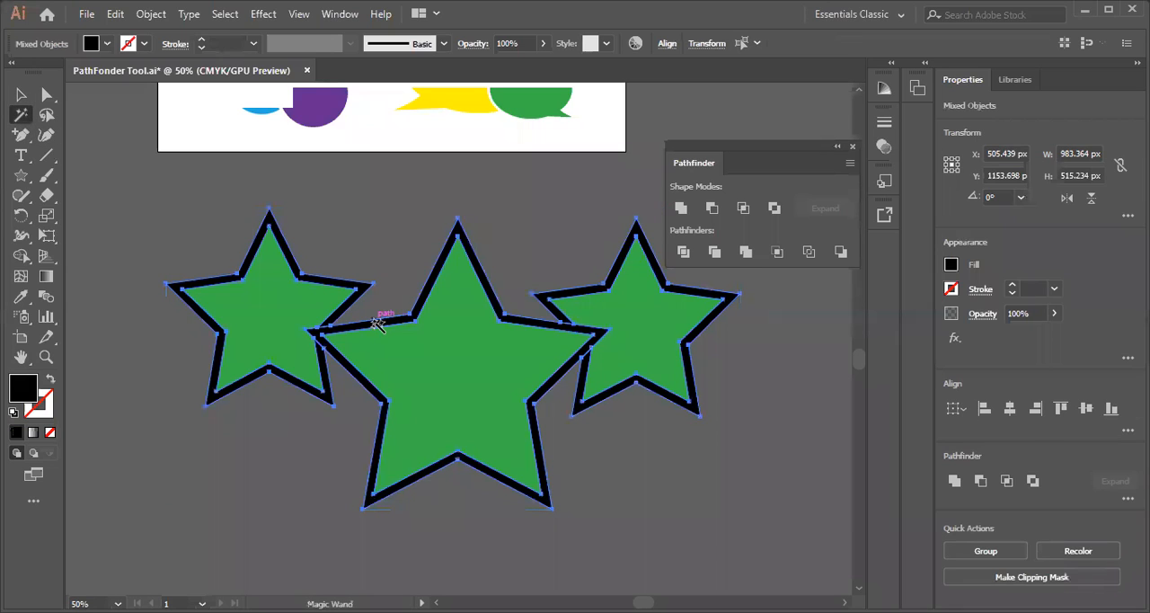
{"action": "key", "text": "Delete"}
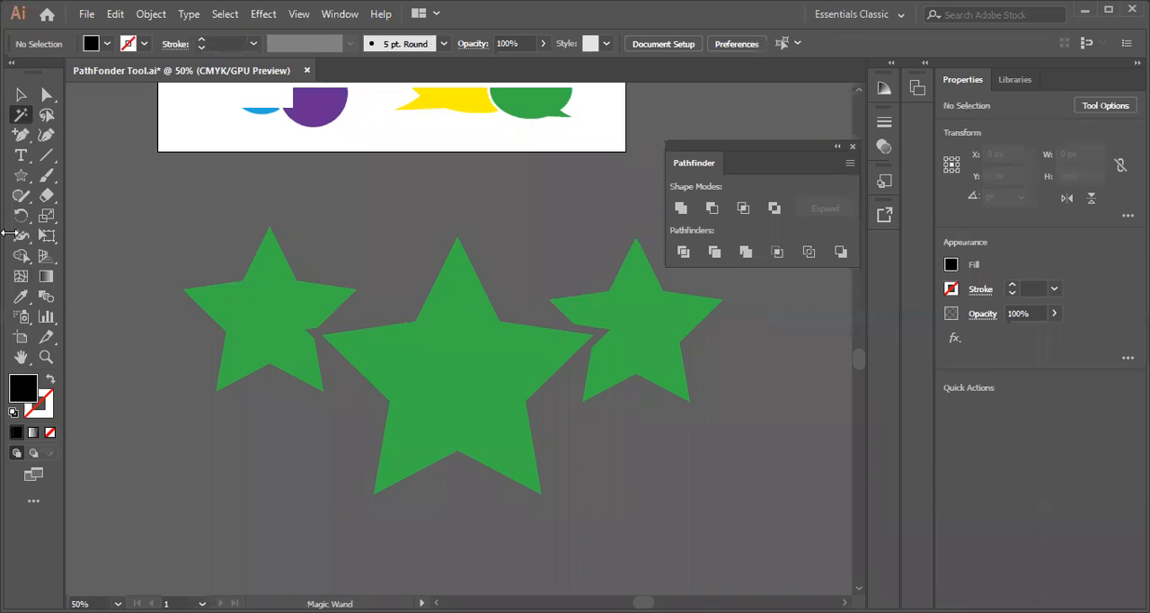
{"action": "left_click", "coordinate": [19, 95]}
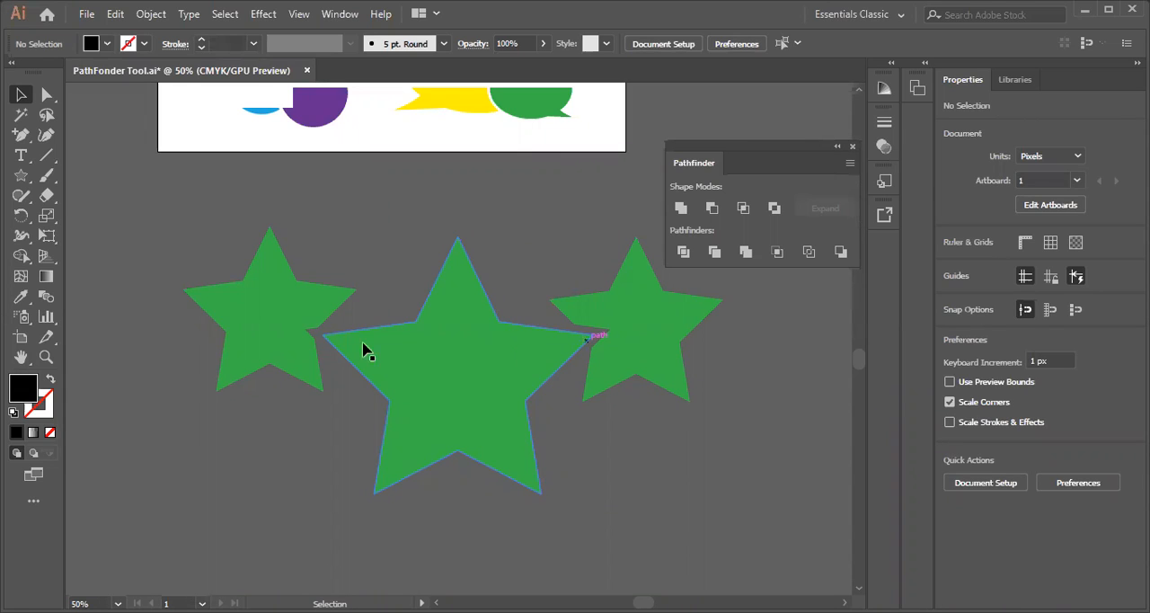
{"action": "left_click", "coordinate": [21, 156]}
{"action": "scroll", "coordinate": [482, 473], "scroll_direction": "down", "scroll_amount": 5}
{"action": "left_click", "coordinate": [335, 374]}
{"action": "type", "text": "ا"}
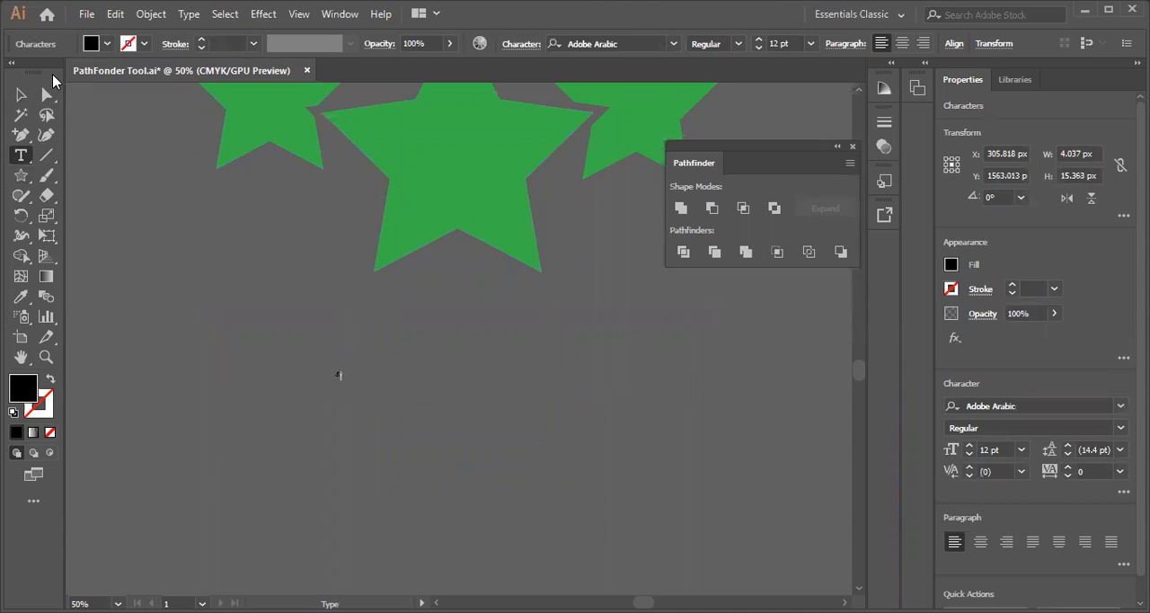
{"action": "left_click", "coordinate": [21, 94]}
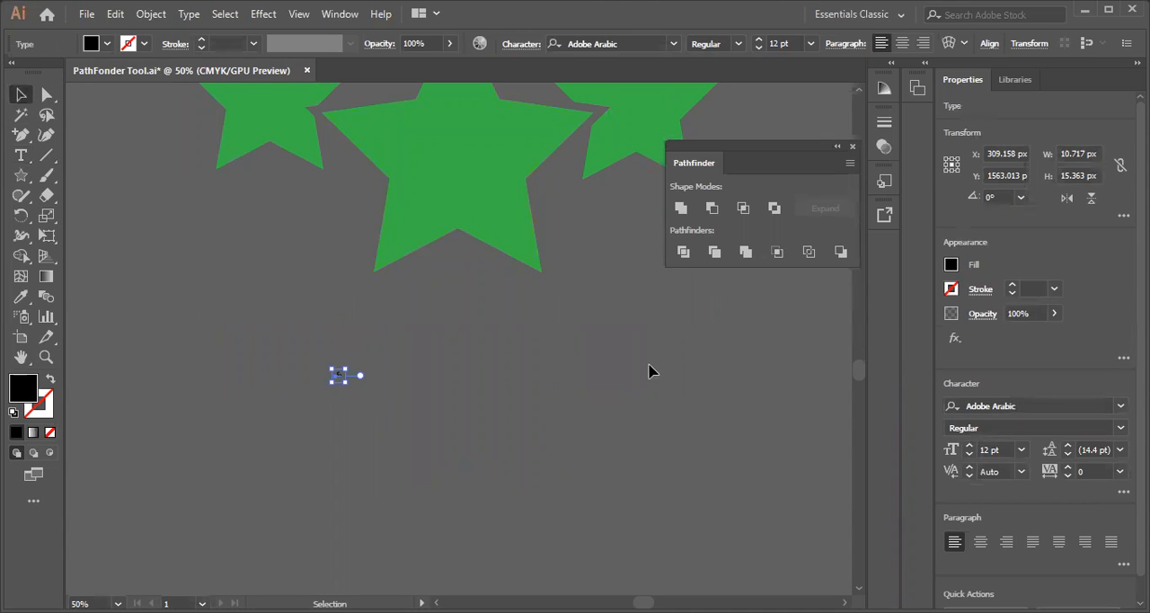
{"action": "key", "text": "Delete"}
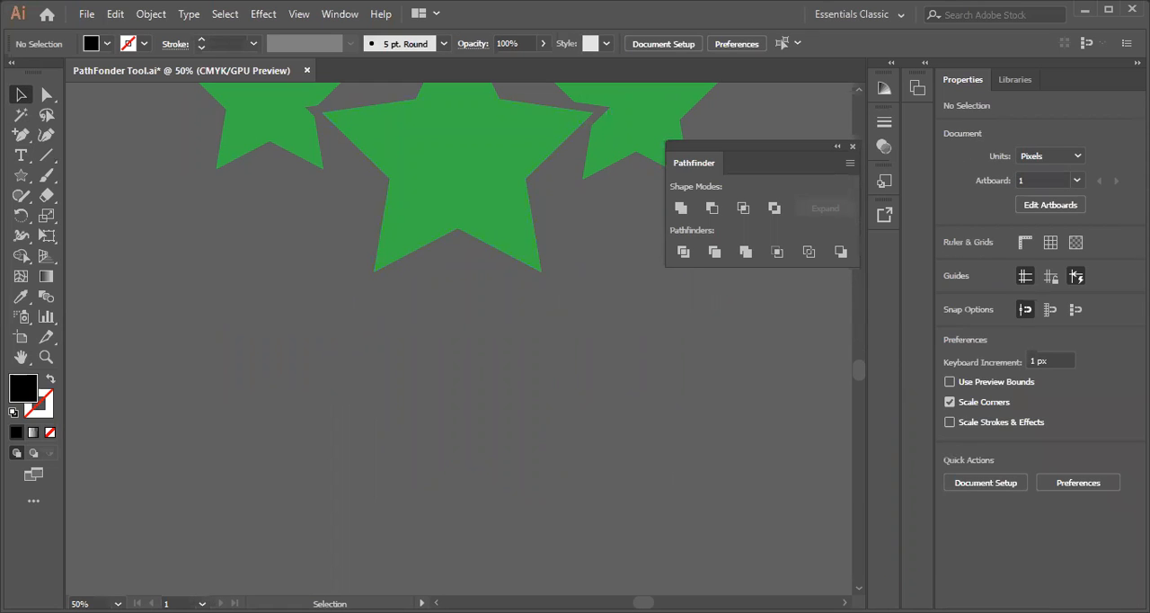
Add the point text "DG" in 12 pt Myriad Pro on the empty canvas below the large star
{"action": "left_click", "coordinate": [24, 159]}
{"action": "left_click", "coordinate": [402, 370]}
{"action": "key", "text": "BackSpace"}
{"action": "type", "text": "dg"}
{"action": "key", "text": "BackSpace"}
{"action": "key", "text": "BackSpace"}
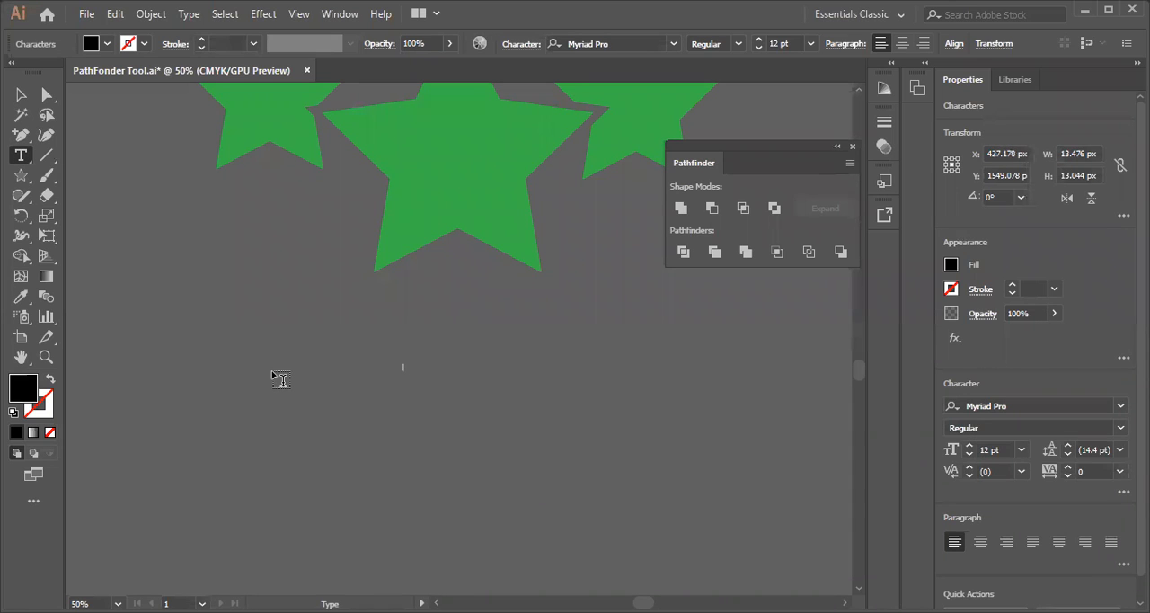
{"action": "type", "text": "DG"}
{"action": "left_click", "coordinate": [24, 98]}
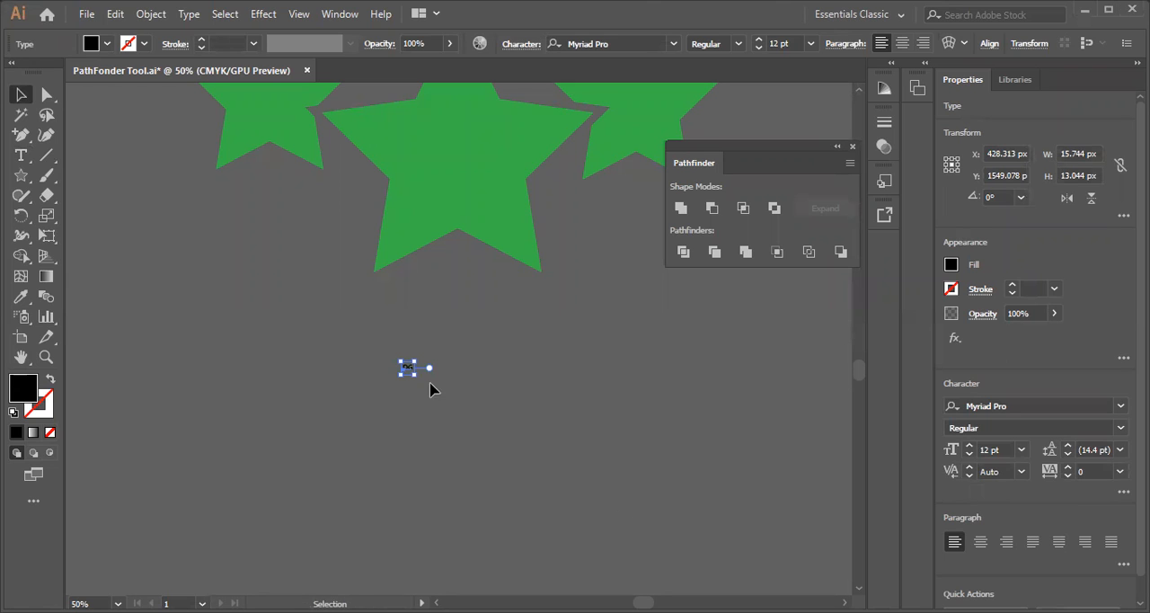
Enlarge the "DG" text proportionally to about 586 px wide and 485 px high below the large star, undoing the final shrink
{"action": "left_click_drag", "start_coordinate": [413, 372], "coordinate": [554, 570]}
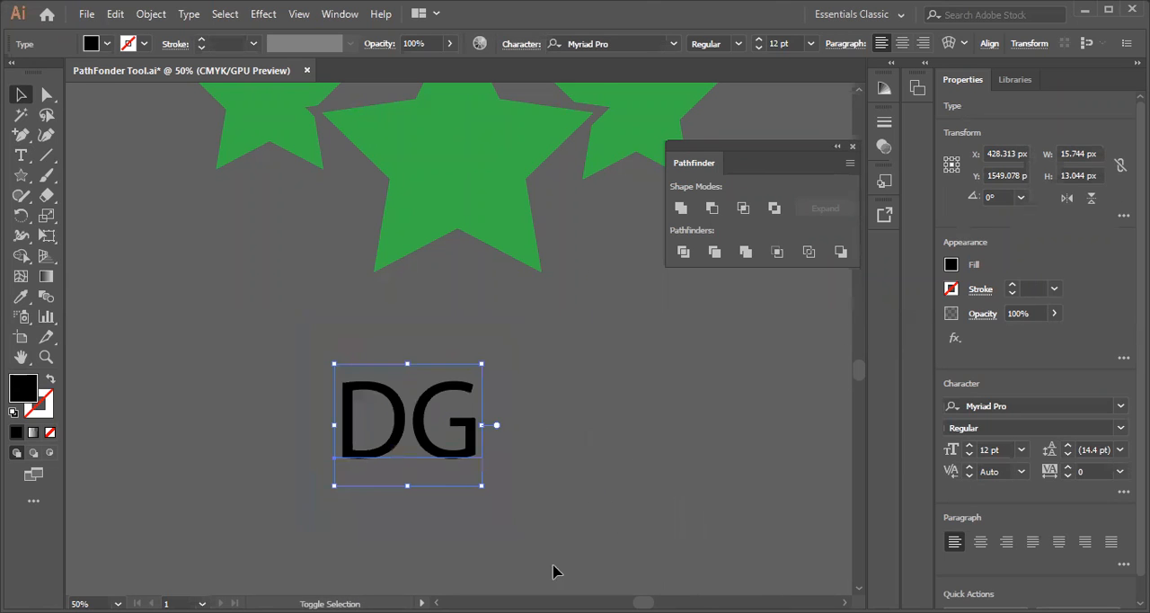
{"action": "left_click_drag", "start_coordinate": [449, 446], "coordinate": [535, 449]}
{"action": "left_click_drag", "start_coordinate": [566, 363], "coordinate": [718, 258]}
{"action": "left_click_drag", "start_coordinate": [590, 416], "coordinate": [537, 423]}
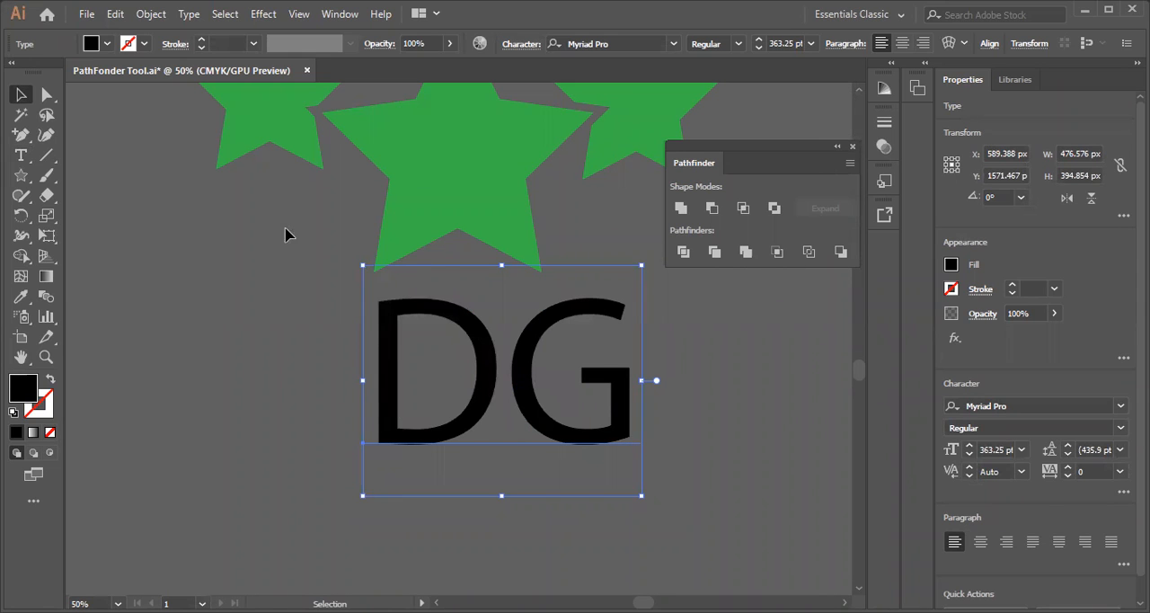
{"action": "key", "text": "ctrl+z"}
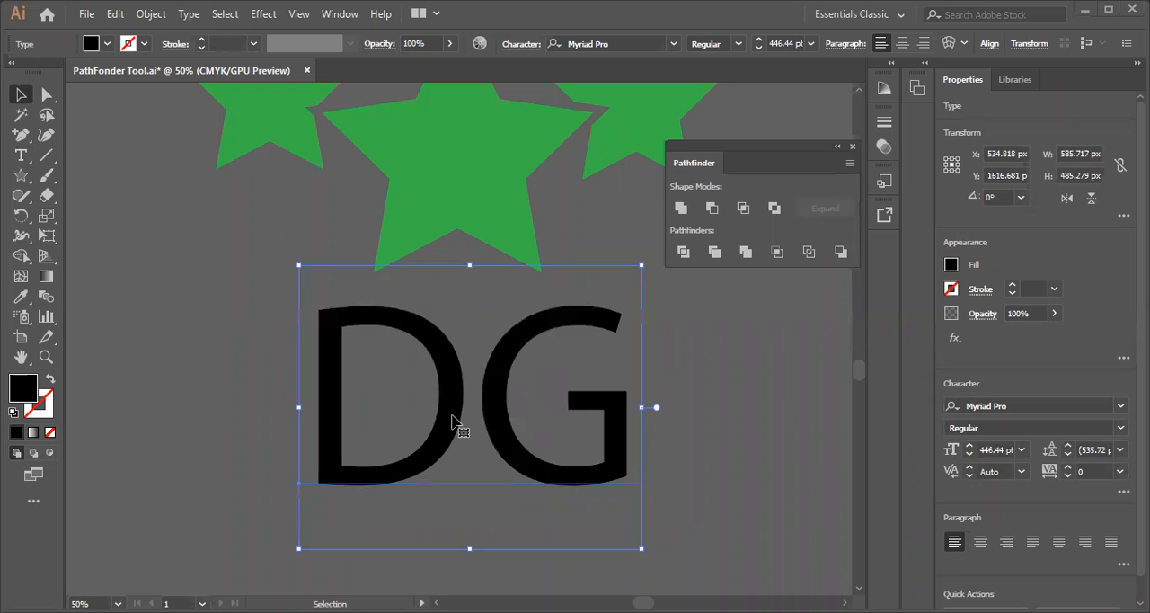
Convert the "DG" text to outlines and ungroup the two letters
{"action": "right_click", "coordinate": [451, 384]}
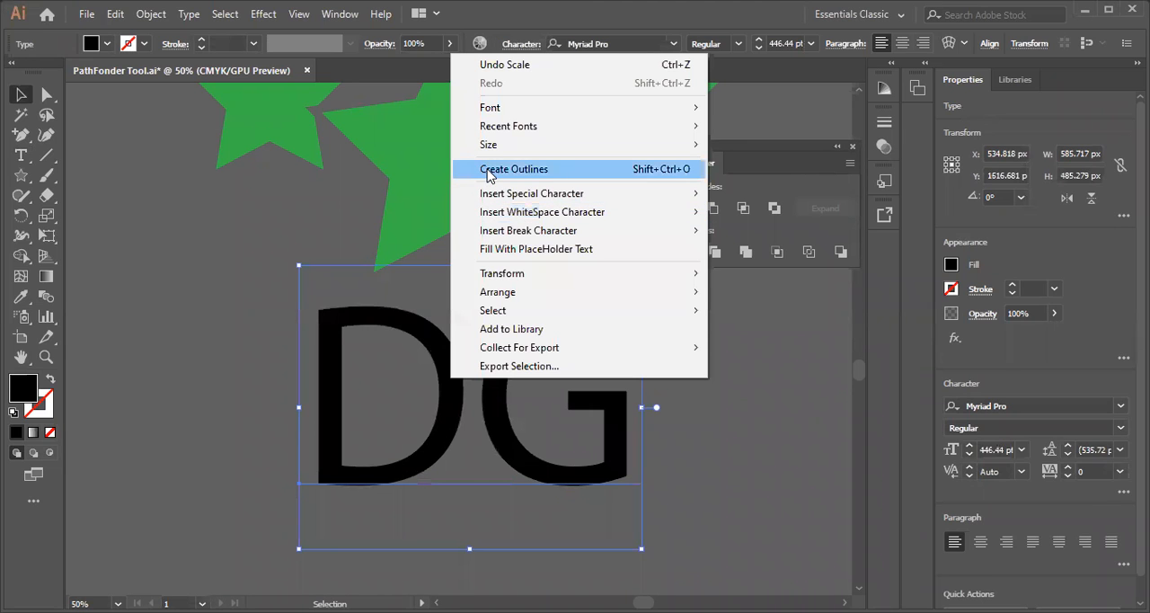
{"action": "left_click", "coordinate": [489, 170]}
{"action": "right_click", "coordinate": [442, 401]}
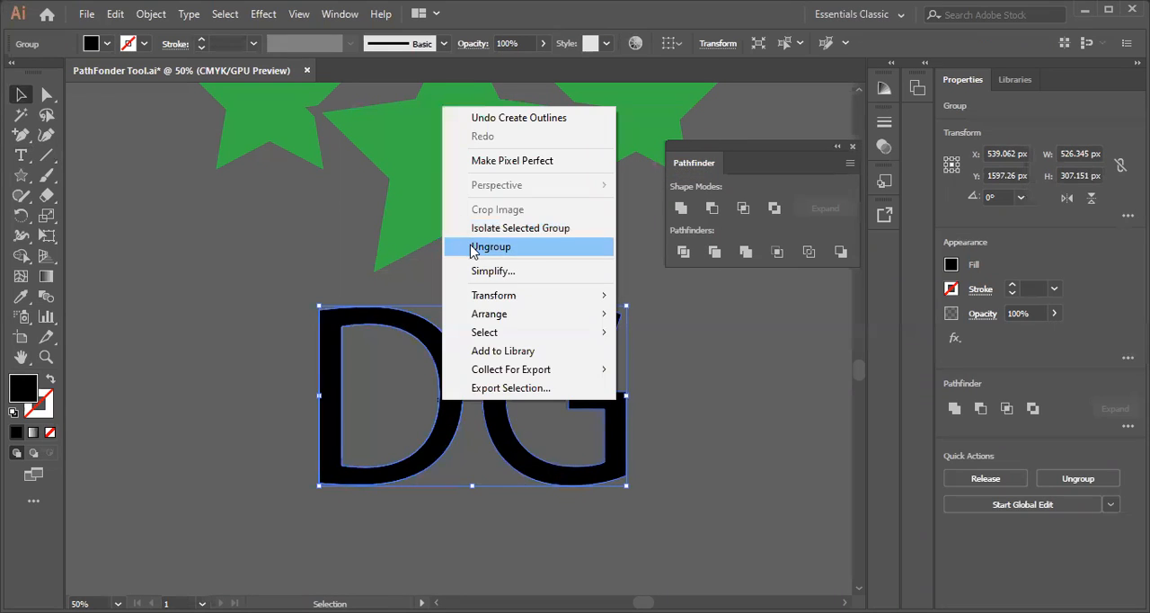
{"action": "left_click", "coordinate": [477, 245]}
{"action": "left_click", "coordinate": [144, 43]}
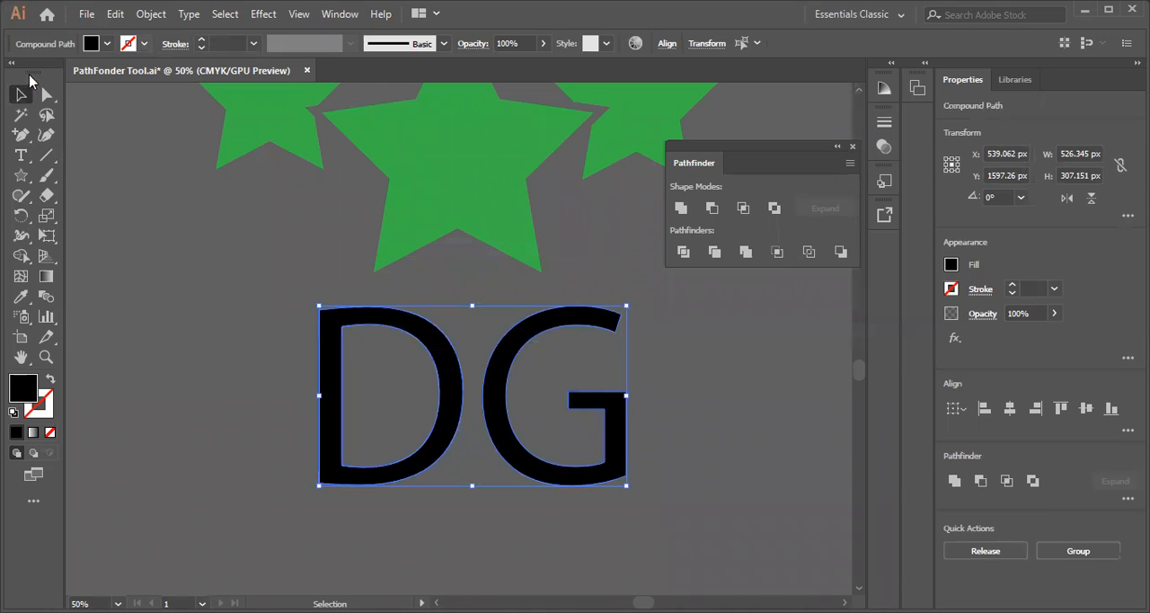
Give the outlined D and G letters a white 10 pt stroke and deselect them
{"action": "left_click", "coordinate": [35, 72]}
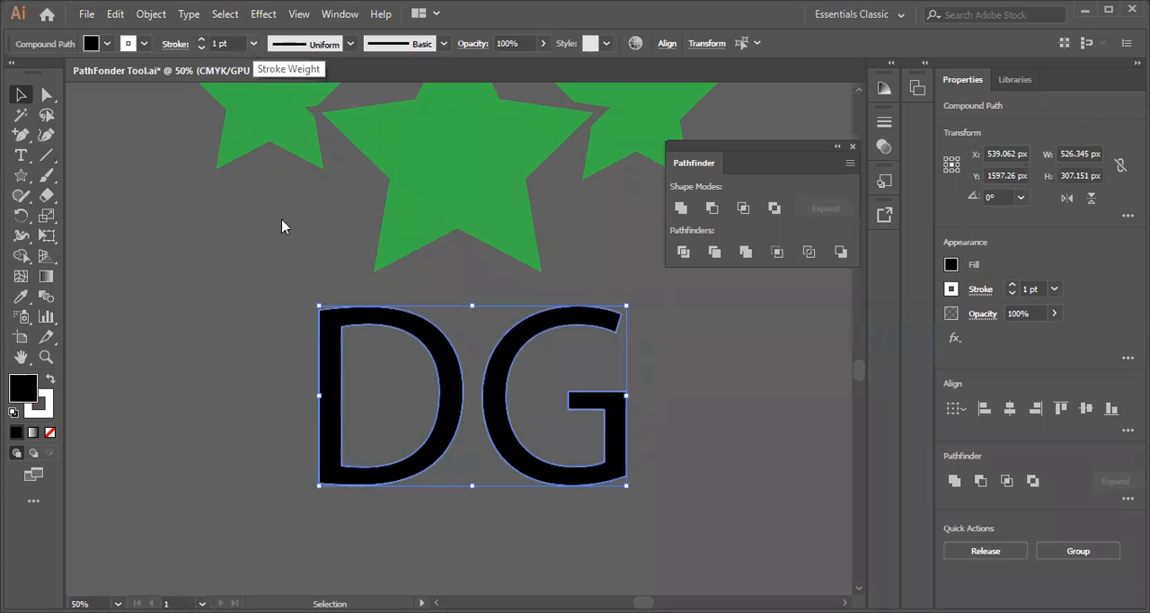
{"action": "left_click", "coordinate": [253, 43]}
{"action": "left_click", "coordinate": [274, 283]}
{"action": "left_click", "coordinate": [235, 409]}
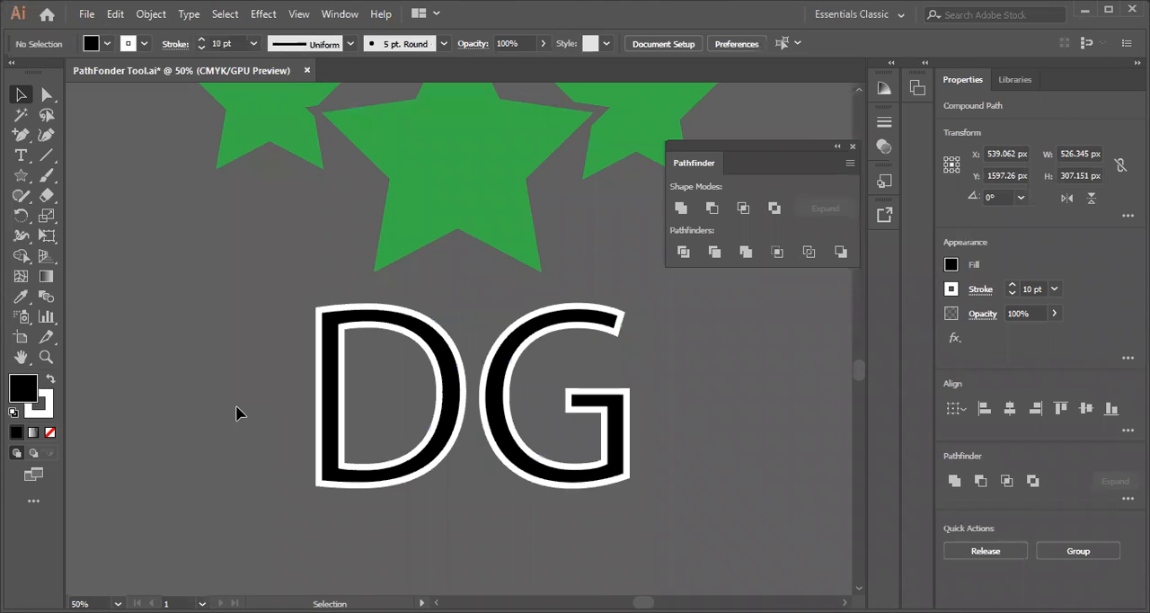
Move the G horizontally towards the D until they overlap, making the pair about 445 px wide
{"action": "left_click_drag", "start_coordinate": [497, 456], "coordinate": [423, 453]}
{"action": "left_click", "coordinate": [199, 359]}
{"action": "left_click_drag", "start_coordinate": [433, 405], "coordinate": [463, 430]}
{"action": "left_click", "coordinate": [257, 410]}
{"action": "left_click", "coordinate": [388, 404]}
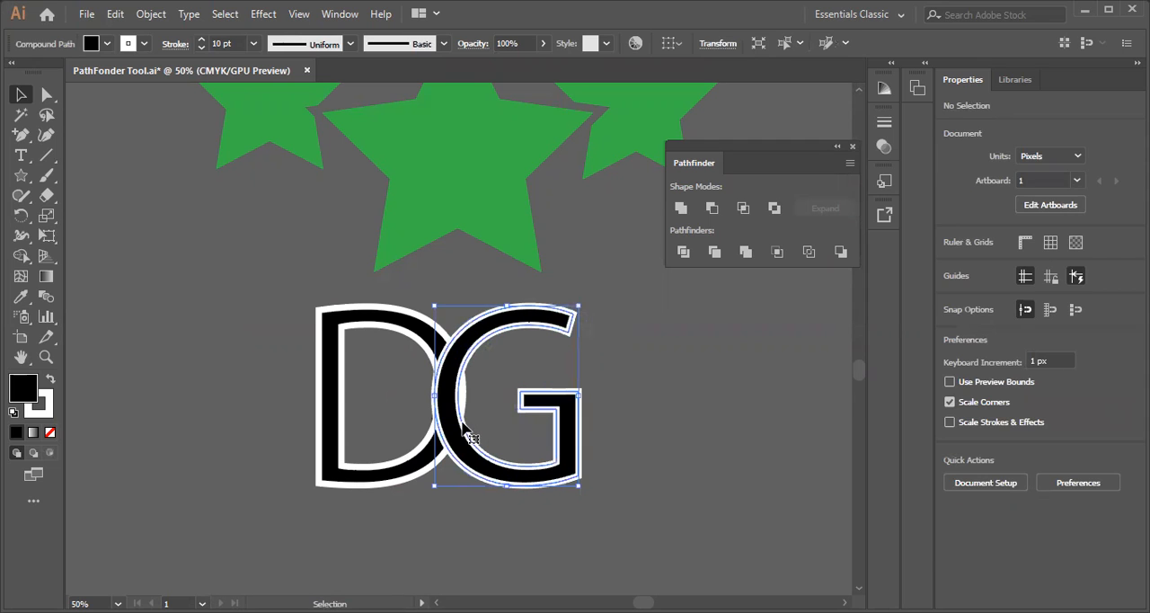
Expand the fill and stroke of both overlapping letters and apply Pathfinder Trim to them
{"action": "left_click_drag", "start_coordinate": [272, 306], "coordinate": [582, 501]}
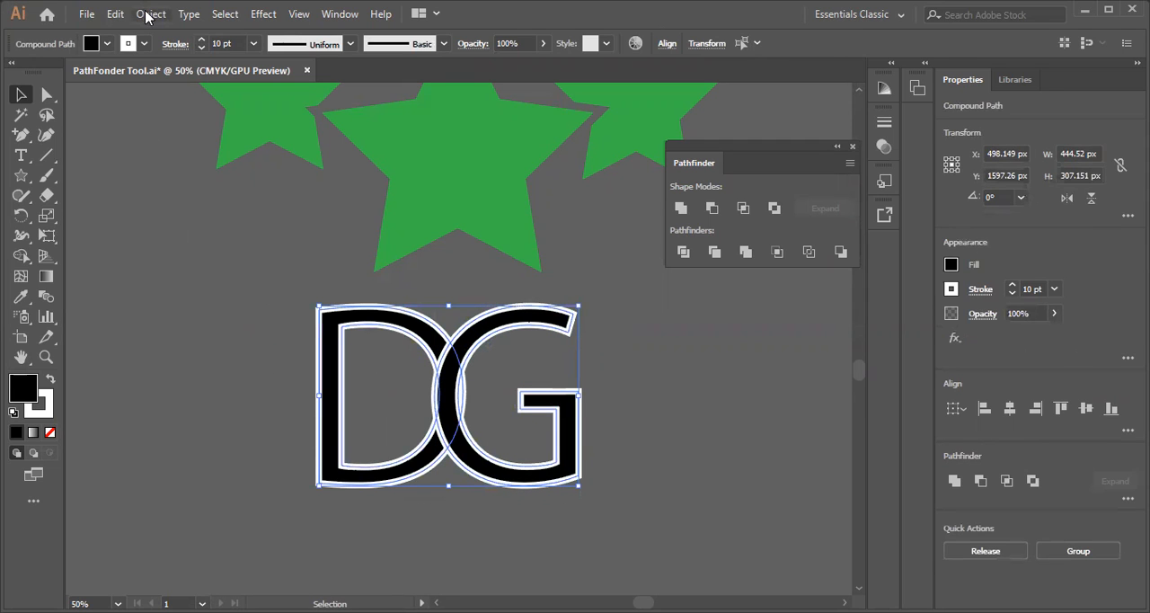
{"action": "left_click", "coordinate": [148, 14]}
{"action": "left_click", "coordinate": [239, 201]}
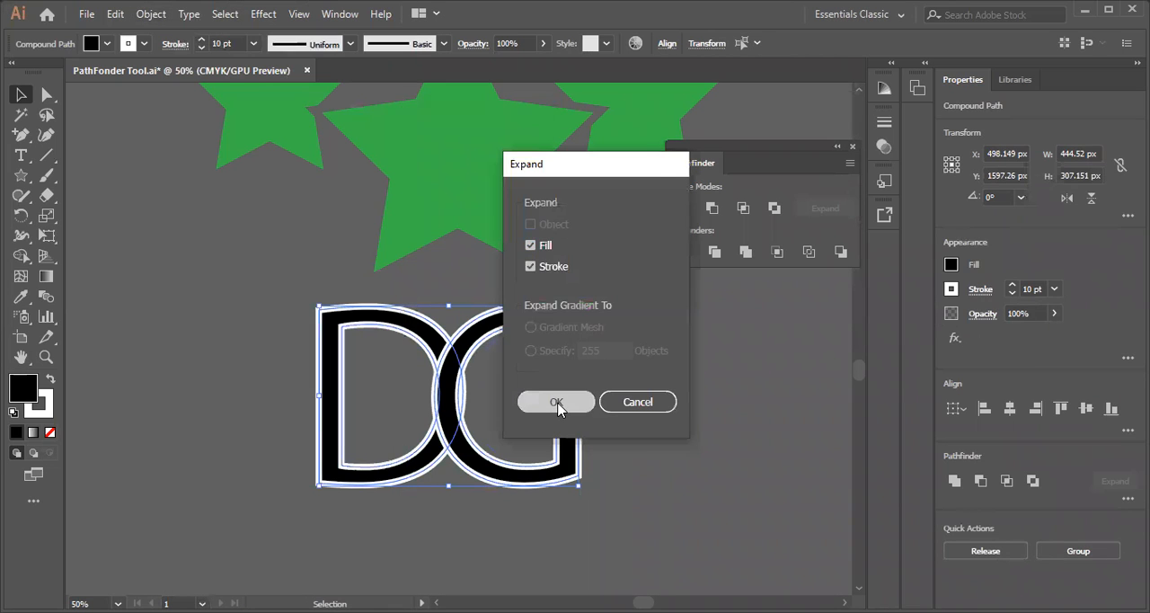
{"action": "left_click", "coordinate": [556, 402]}
{"action": "left_click", "coordinate": [714, 255]}
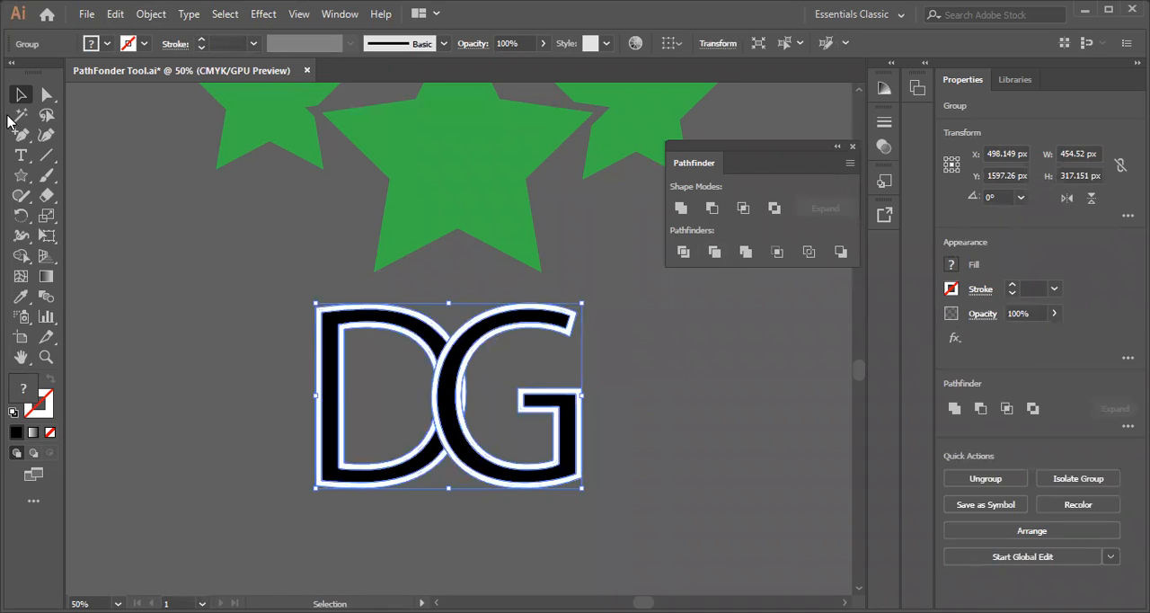
Select the white outlines of the trimmed letters with the Magic Wand, delete them, and return to the Selection tool
{"action": "left_click", "coordinate": [20, 114]}
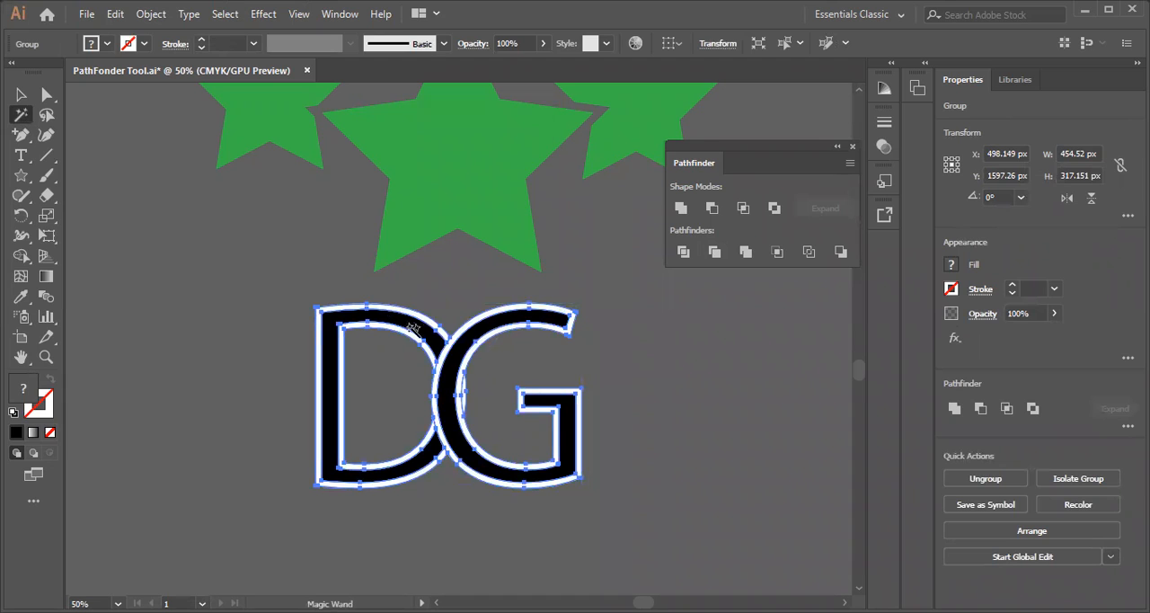
{"action": "left_click", "coordinate": [447, 334]}
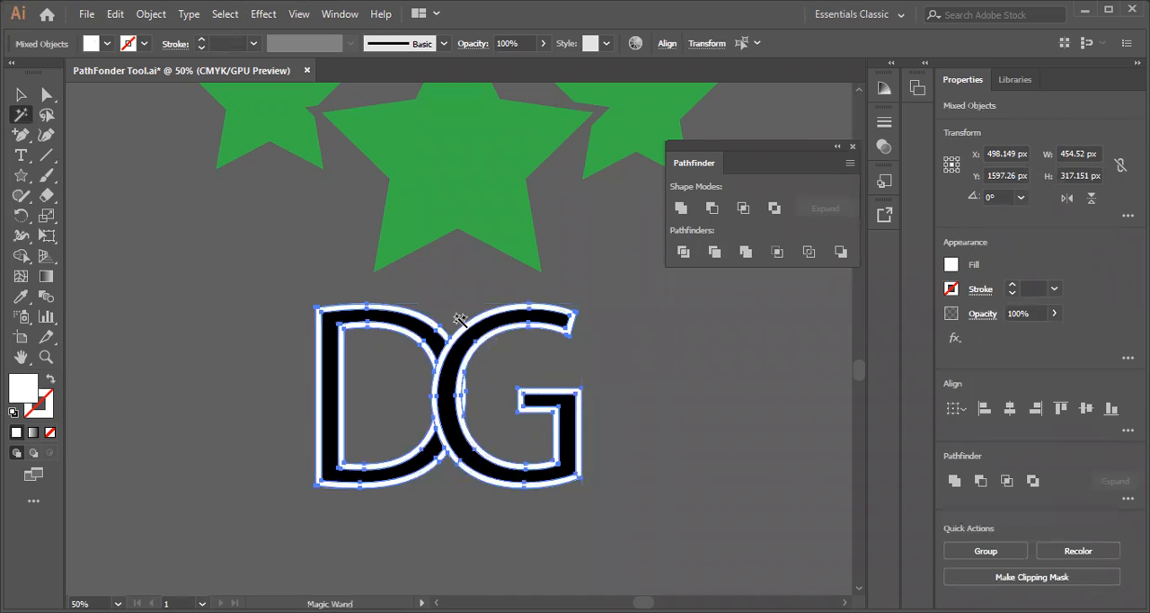
{"action": "key", "text": "Delete"}
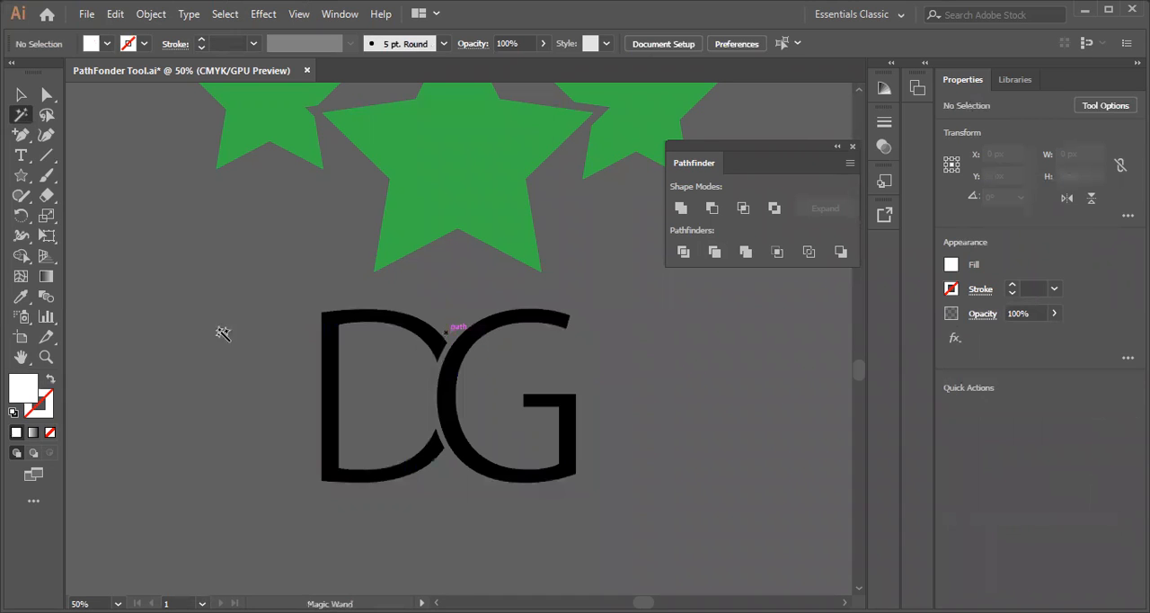
{"action": "left_click", "coordinate": [20, 97]}
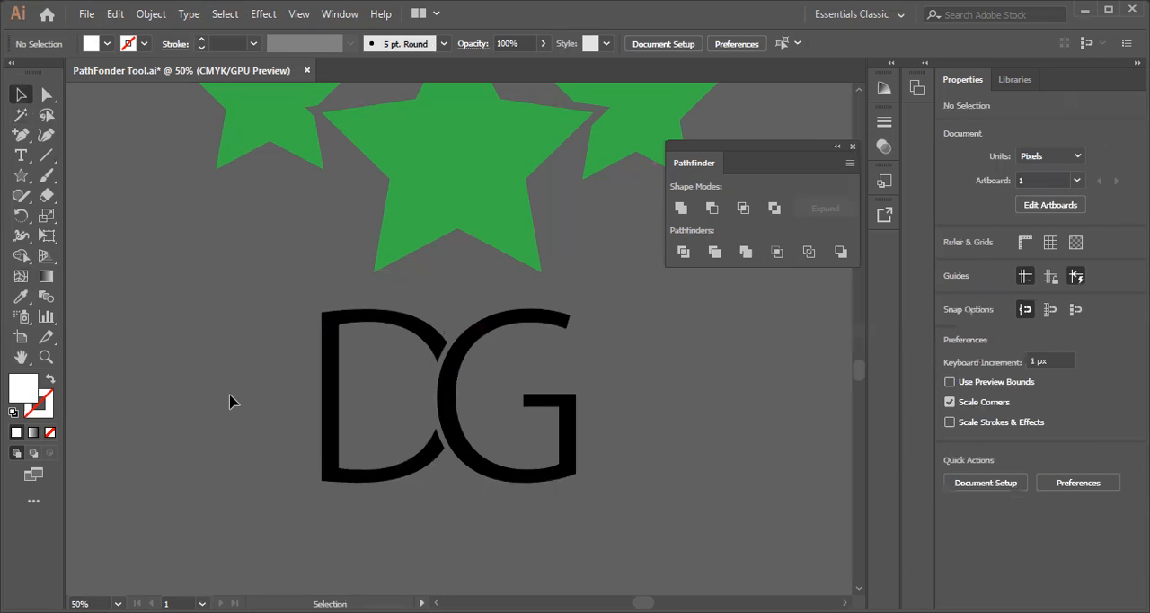
Ungroup the trimmed lettering and try shifting the G slightly towards the D
{"action": "left_click", "coordinate": [471, 460]}
{"action": "right_click", "coordinate": [471, 458]}
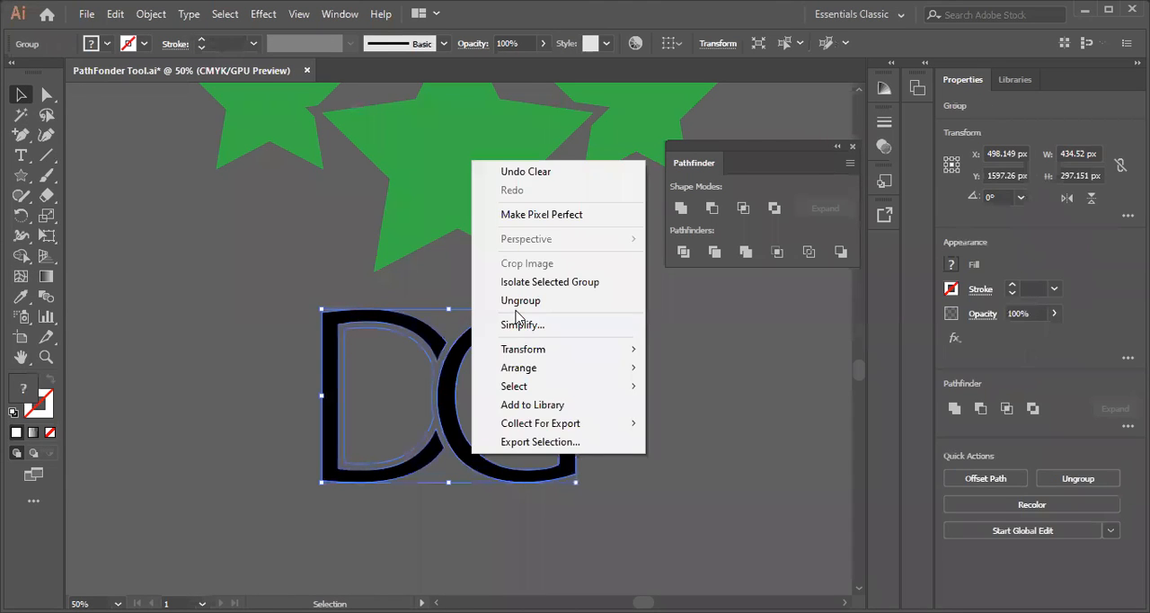
{"action": "left_click", "coordinate": [518, 302]}
{"action": "left_click", "coordinate": [688, 405]}
{"action": "mouse_move", "coordinate": [461, 454]}
{"action": "left_mouse_down"}
{"action": "mouse_move", "coordinate": [428, 481]}
{"action": "mouse_move", "coordinate": [448, 456]}
{"action": "left_mouse_up"}
Undo the ungrouping, outline deletion, Trim and Expand to restore the overlapping letters with live white strokes
{"action": "key", "text": "ctrl+z"}
{"action": "key", "text": "ctrl+z"}
{"action": "key", "text": "ctrl+z"}
{"action": "left_click", "coordinate": [242, 308]}
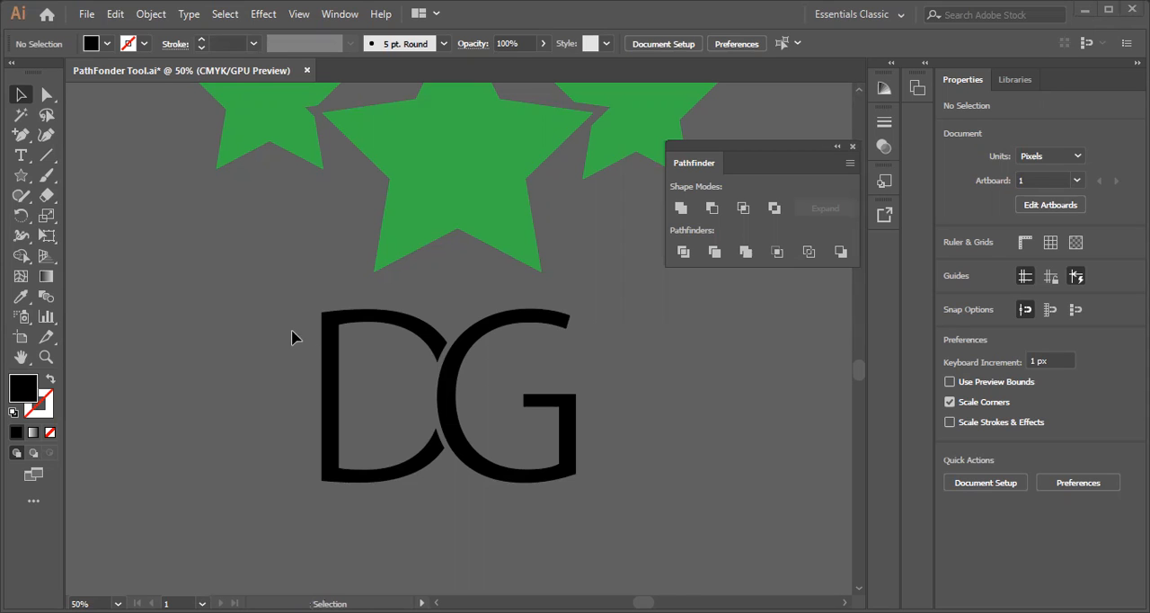
{"action": "left_click_drag", "start_coordinate": [314, 341], "coordinate": [334, 446]}
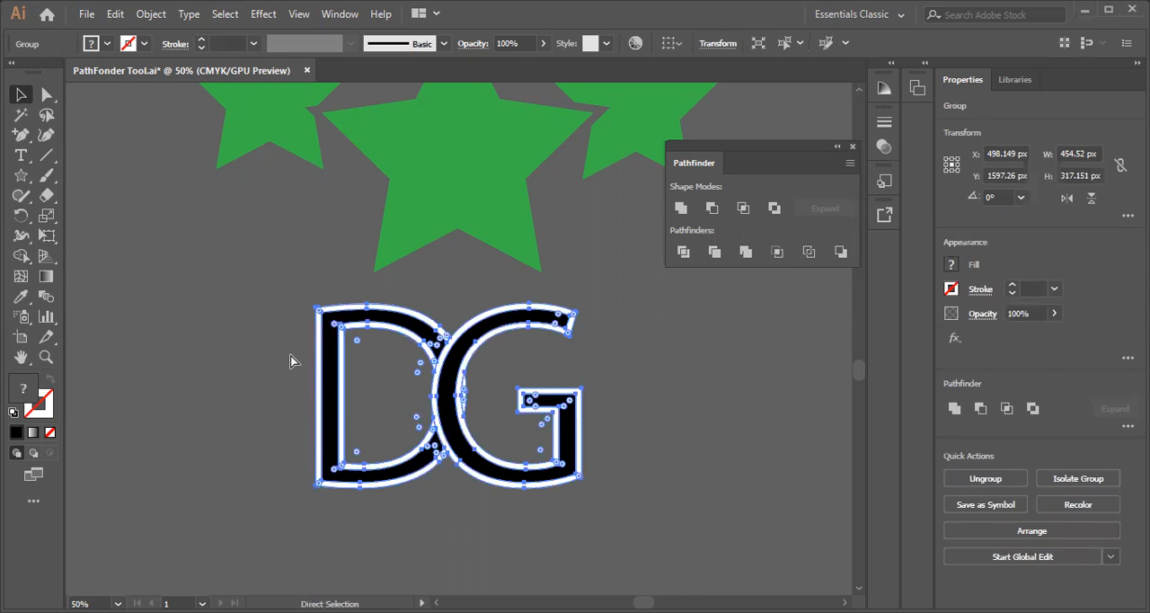
{"action": "left_click", "coordinate": [239, 355]}
{"action": "key", "text": "ctrl+z"}
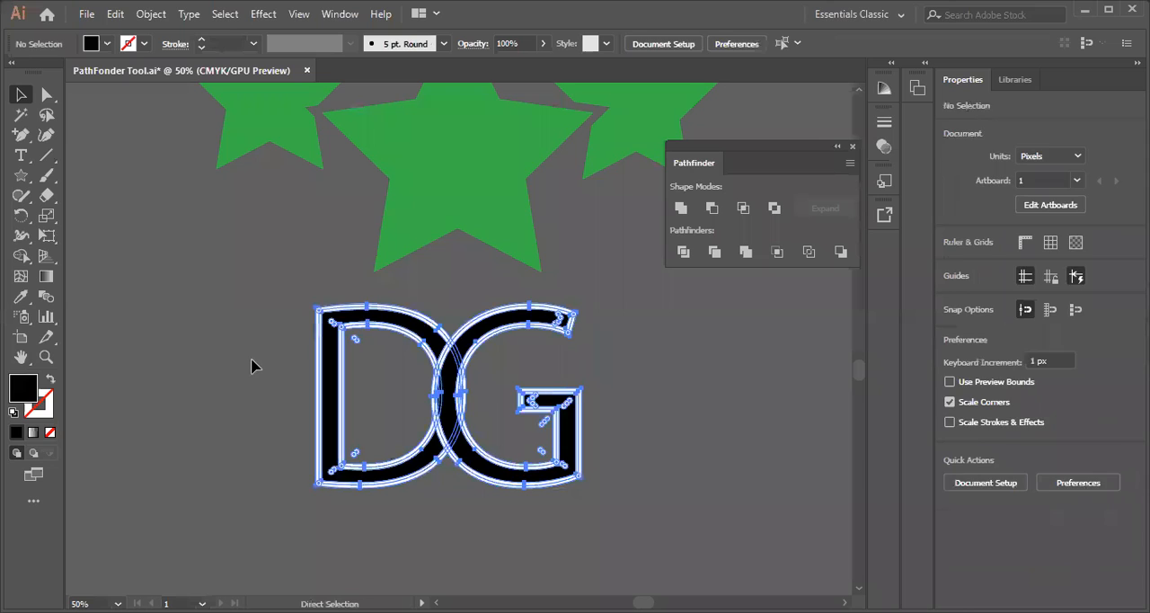
{"action": "key", "text": "ctrl+z"}
{"action": "left_click", "coordinate": [255, 359]}
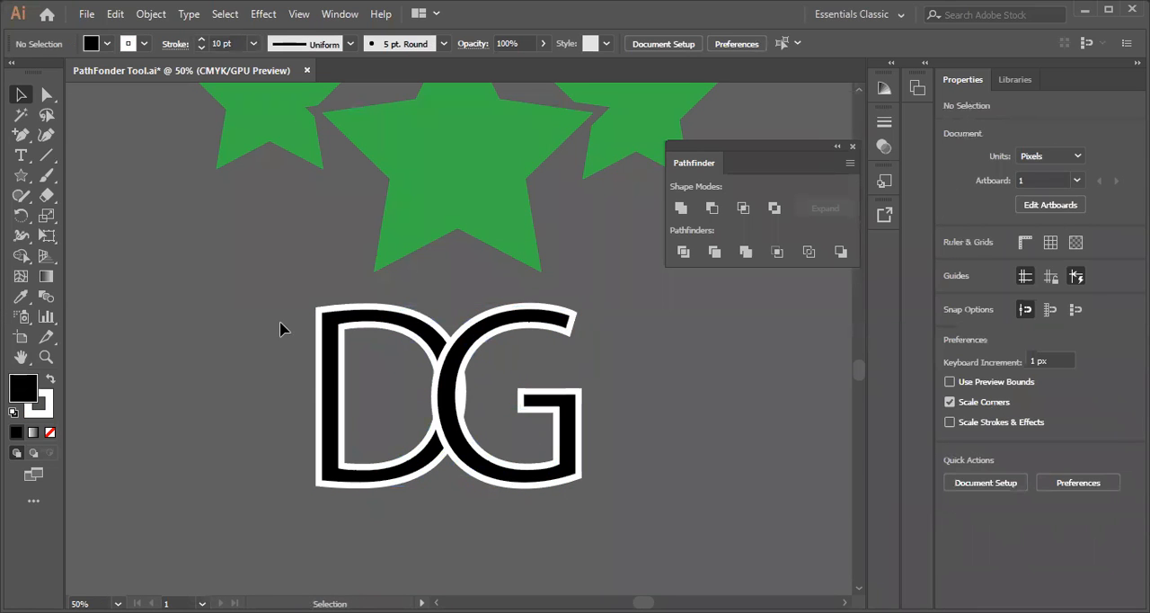
Move the G farther over the D horizontally, making the stroked pair about 407 px wide
{"action": "left_click", "coordinate": [539, 478]}
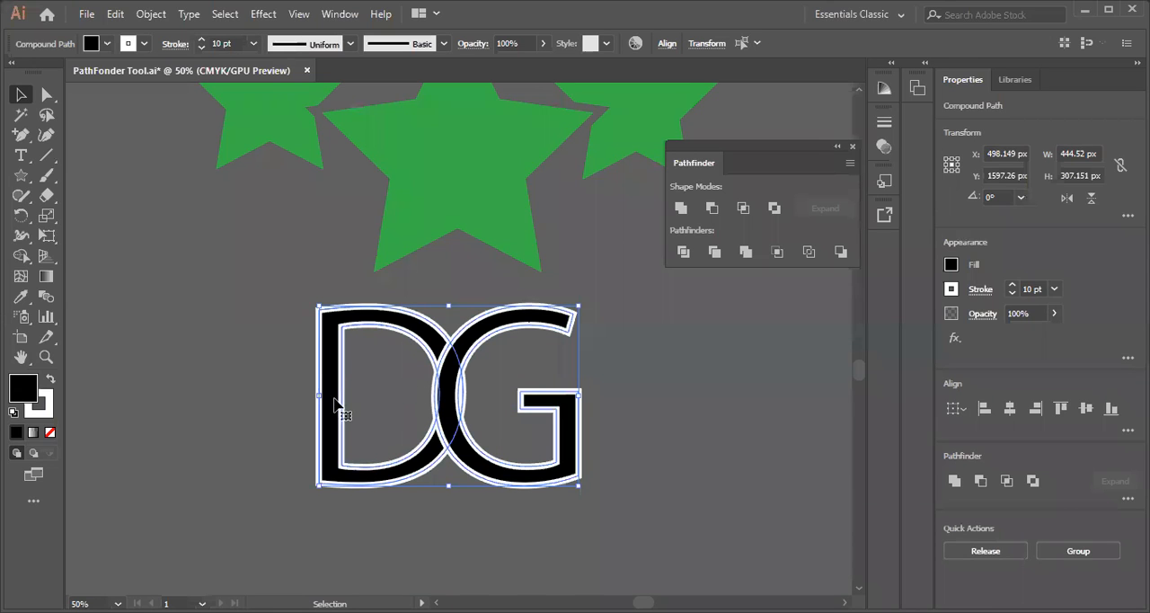
{"action": "left_click", "coordinate": [474, 440]}
{"action": "left_click_drag", "start_coordinate": [475, 442], "coordinate": [460, 442]}
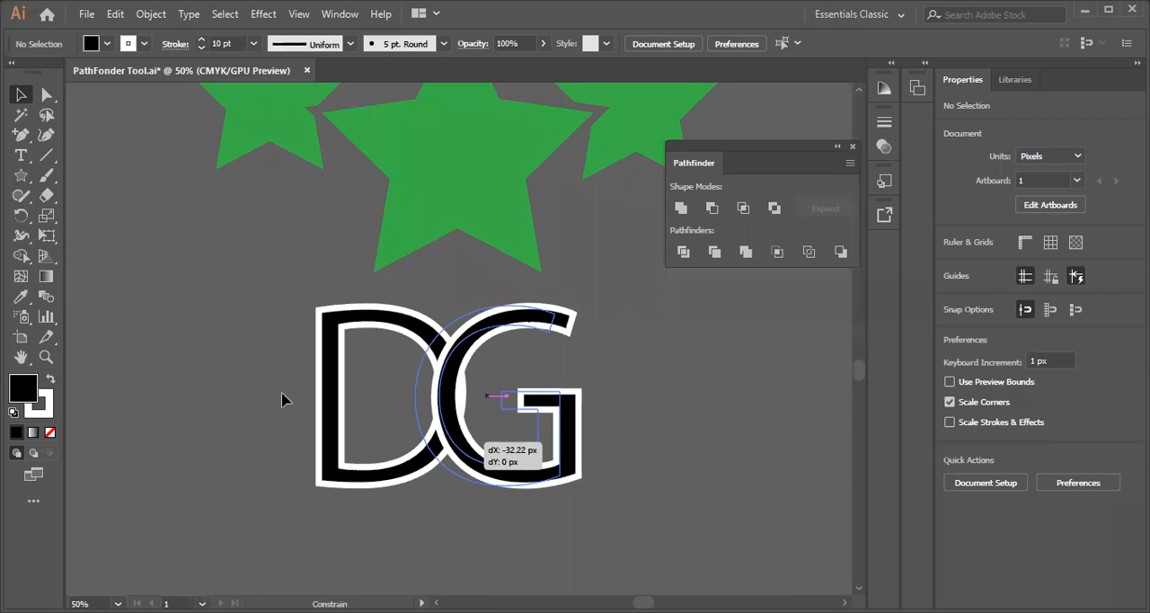
Select both stroked letters and expand their fill and stroke
{"action": "left_click_drag", "start_coordinate": [277, 313], "coordinate": [540, 509]}
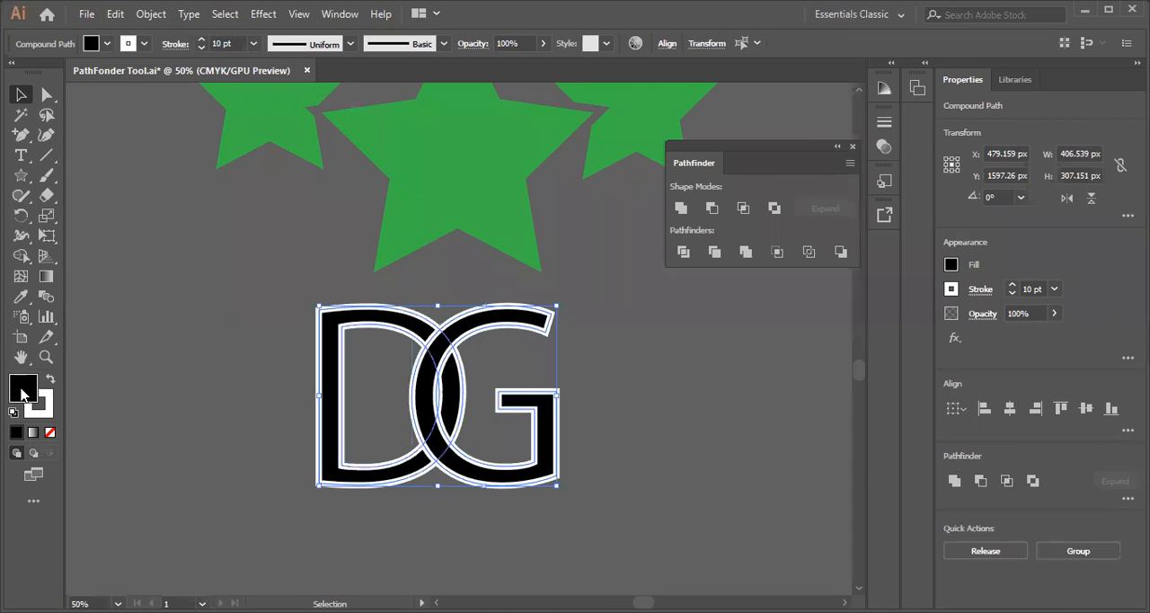
{"action": "left_click", "coordinate": [150, 15]}
{"action": "left_click", "coordinate": [218, 208]}
{"action": "left_click", "coordinate": [573, 406]}
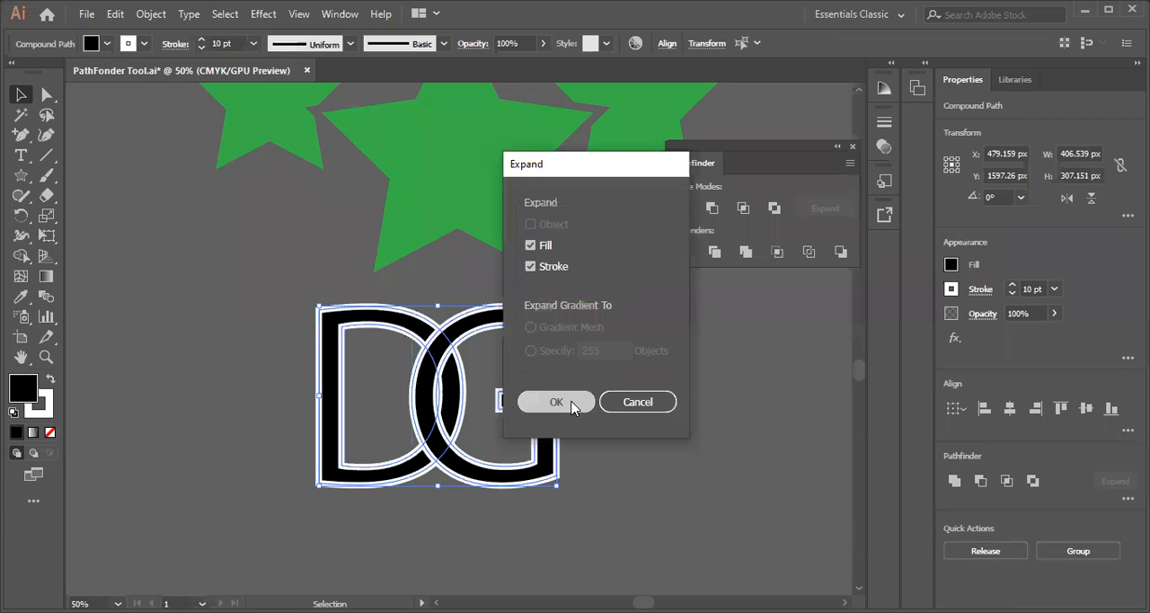
Trim the expanded letters with Pathfinder, then select the white outlines with the Magic Wand and delete them
{"action": "left_click", "coordinate": [716, 253]}
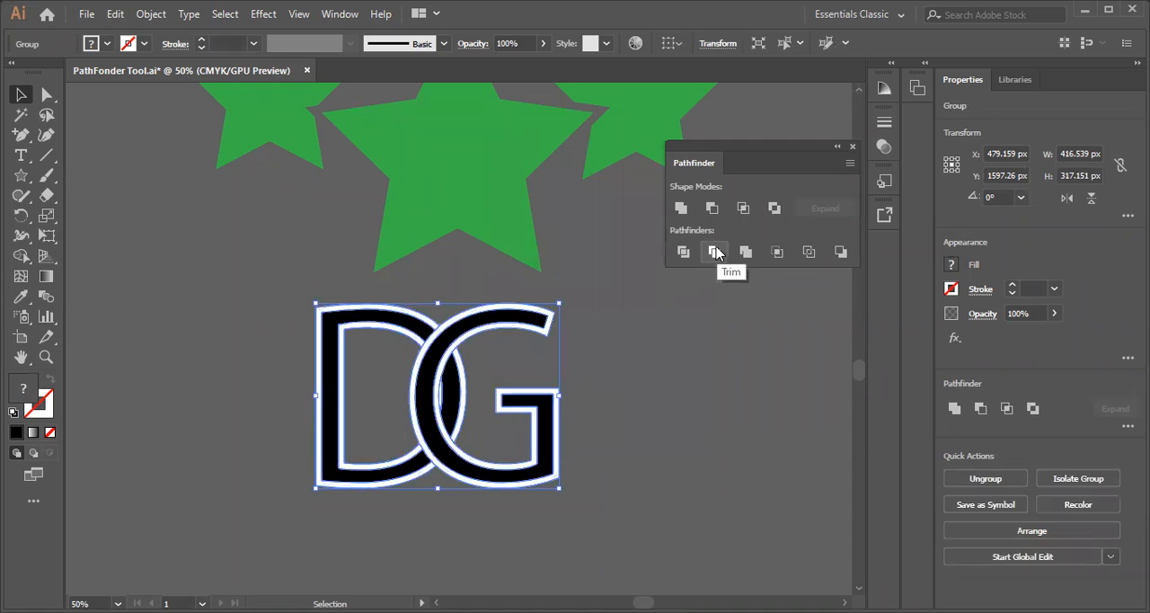
{"action": "left_click", "coordinate": [20, 115]}
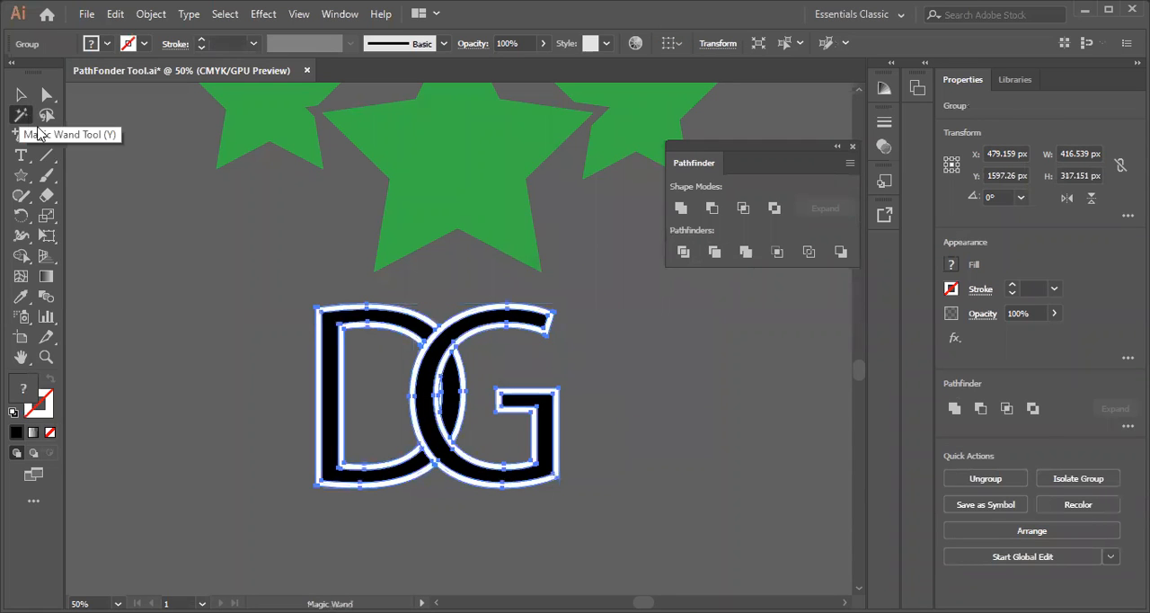
{"action": "left_click", "coordinate": [423, 328]}
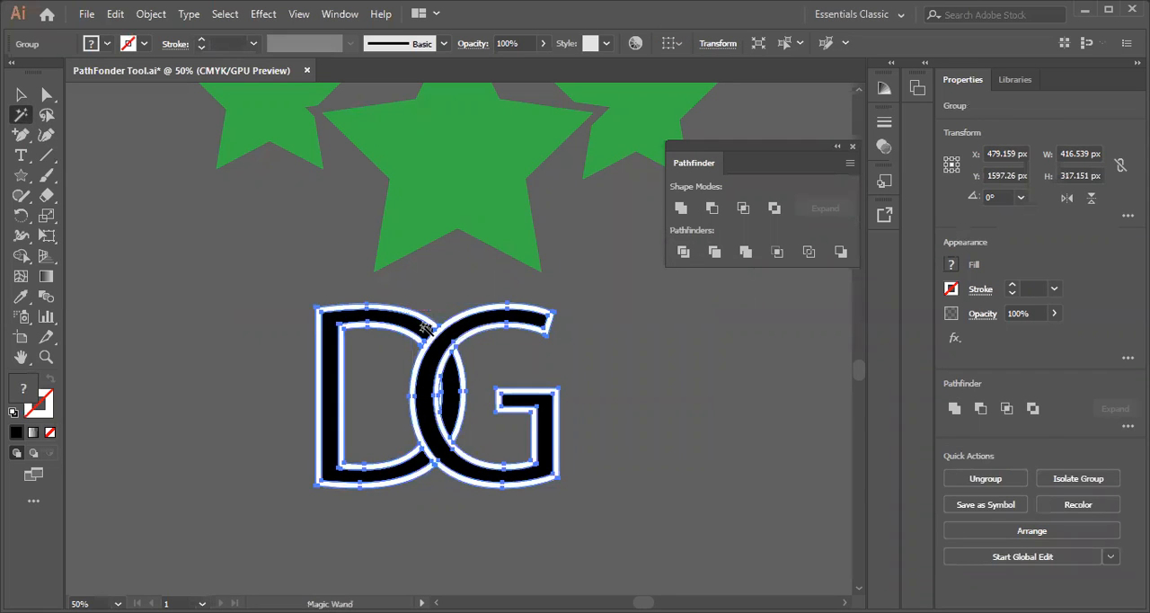
{"action": "left_click", "coordinate": [446, 323]}
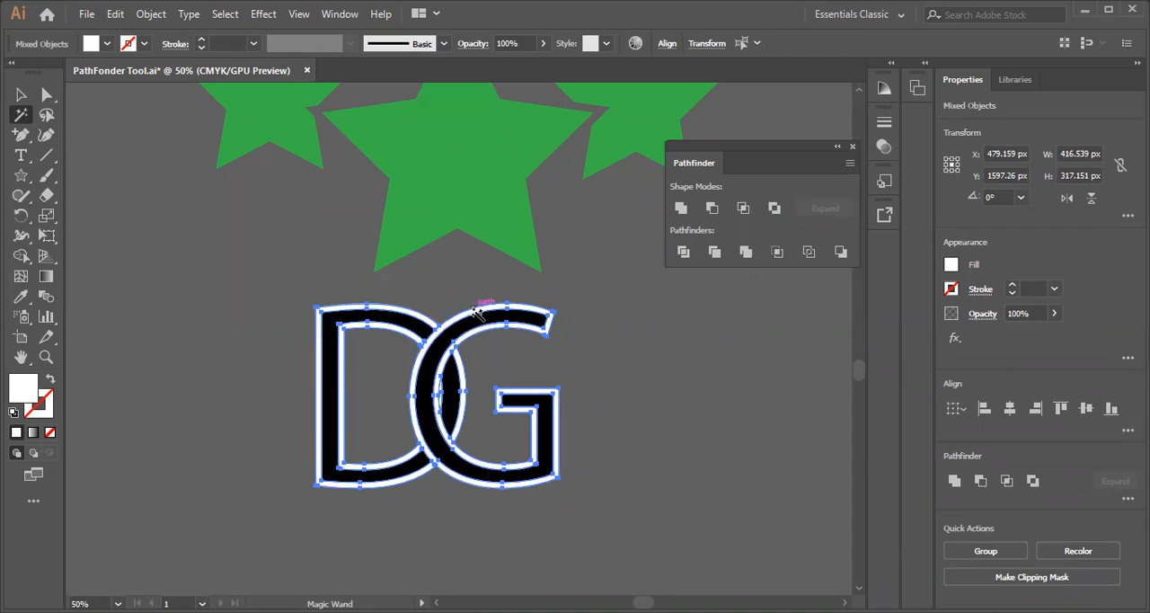
{"action": "key", "text": "Delete"}
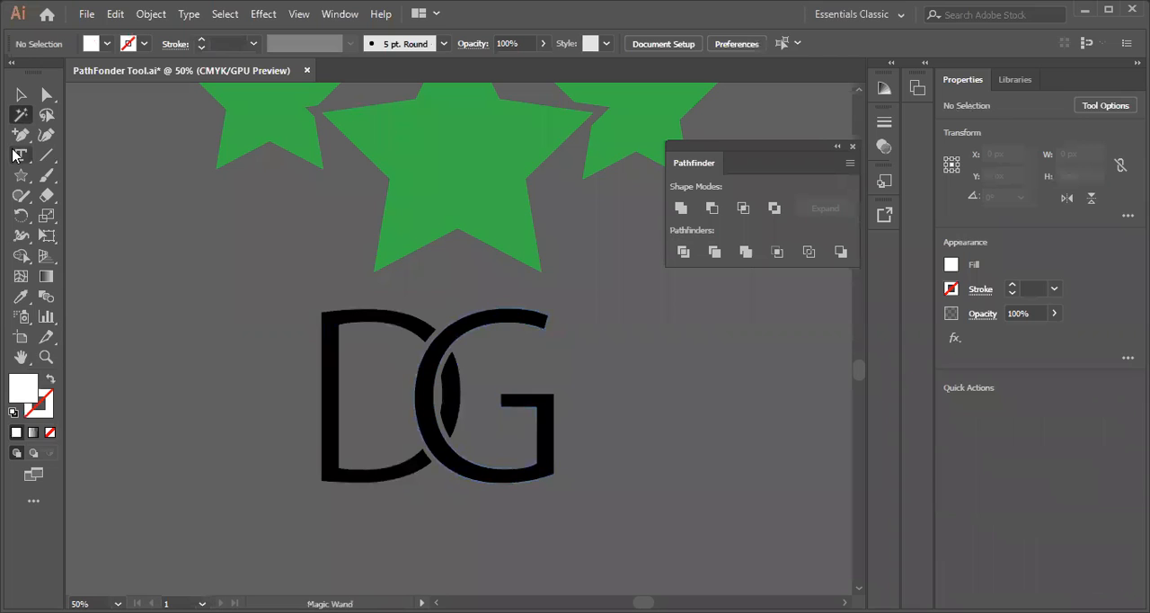
{"action": "left_click", "coordinate": [19, 95]}
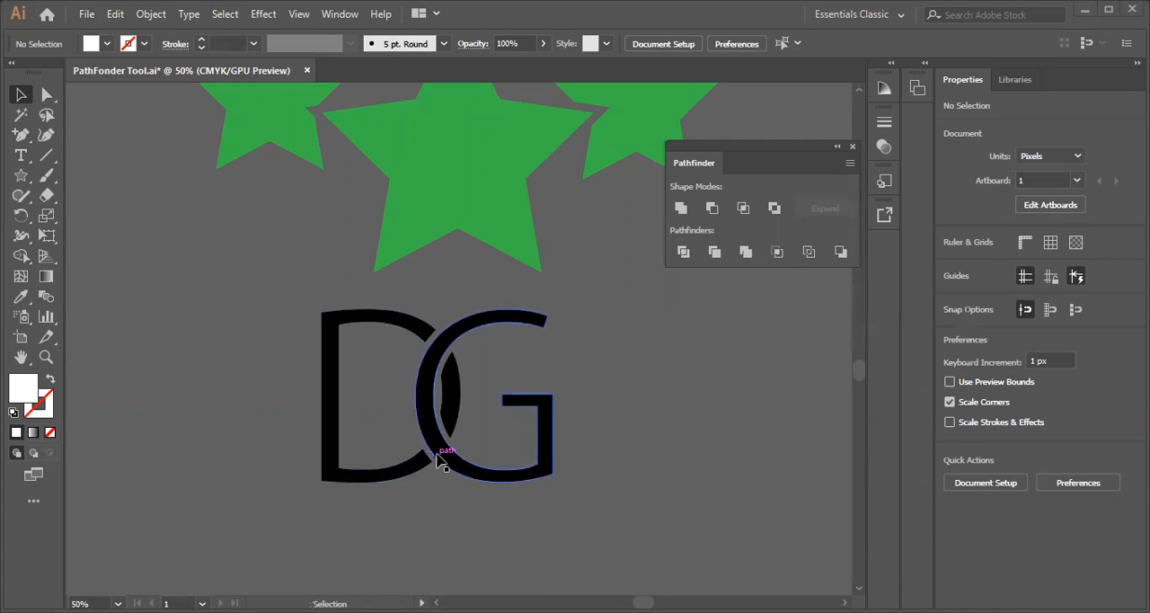
Undo the outline deletion and Trim, and move the expanded G farther over the D, making the pair about 371 px wide
{"action": "left_click_drag", "start_coordinate": [285, 388], "coordinate": [393, 431]}
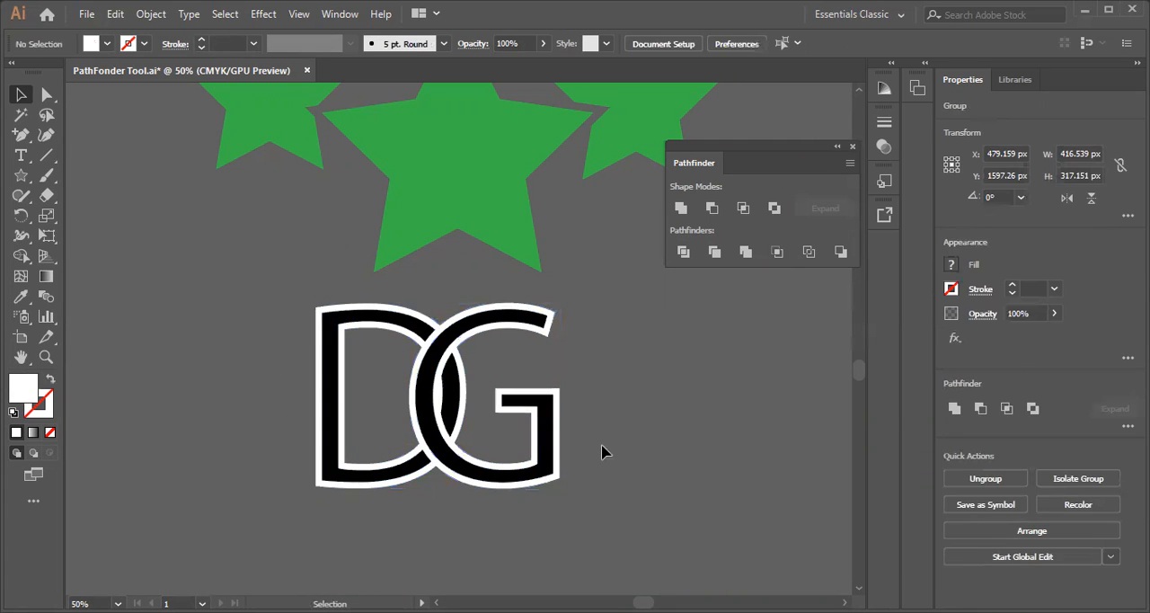
{"action": "left_click", "coordinate": [450, 442]}
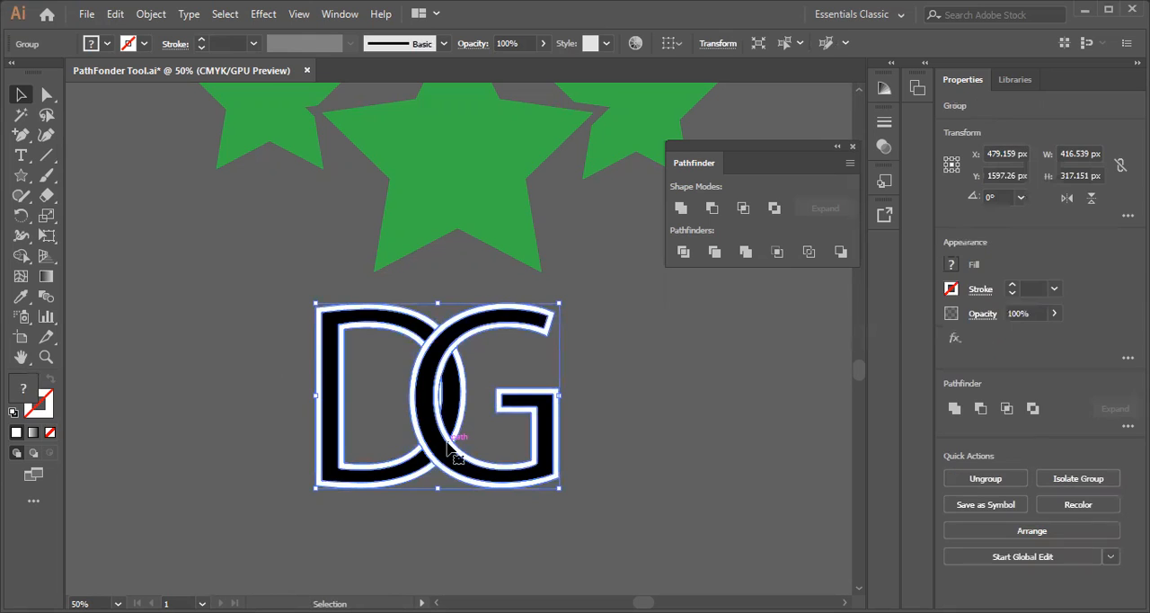
{"action": "key", "text": "ctrl+shift+g"}
{"action": "left_click", "coordinate": [219, 359]}
{"action": "left_click_drag", "start_coordinate": [446, 459], "coordinate": [433, 460]}
Select both expanded letter groups and apply Pathfinder Trim to them
{"action": "left_click_drag", "start_coordinate": [240, 283], "coordinate": [542, 505]}
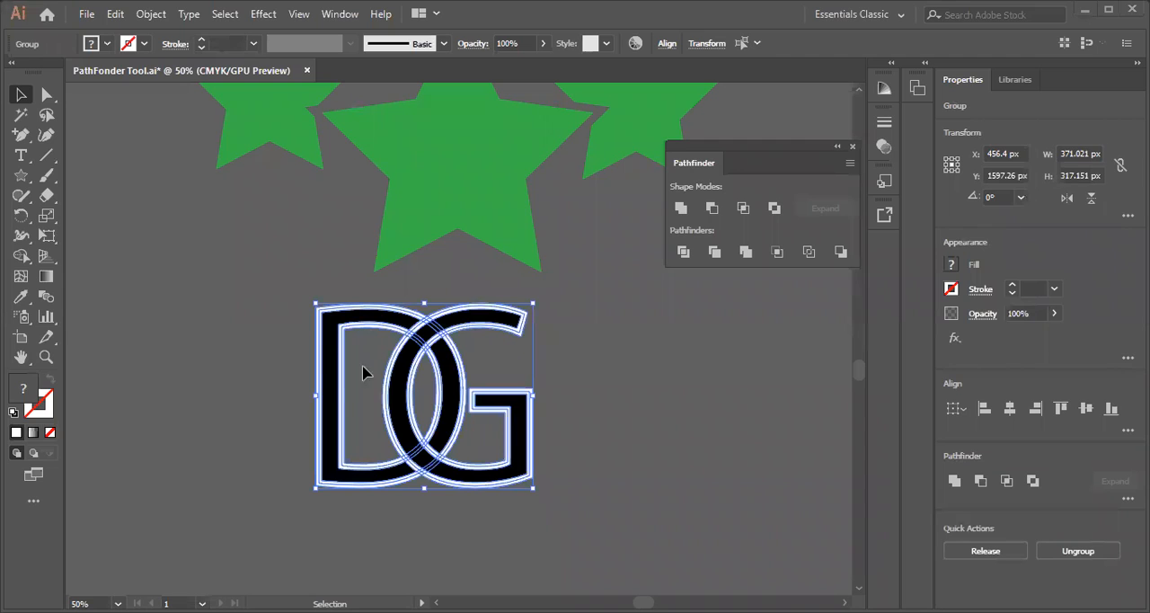
{"action": "left_click_drag", "start_coordinate": [262, 316], "coordinate": [566, 514]}
{"action": "left_click", "coordinate": [149, 20]}
{"action": "left_click", "coordinate": [424, 258]}
{"action": "left_click", "coordinate": [153, 14]}
{"action": "left_click", "coordinate": [390, 248]}
{"action": "left_click", "coordinate": [713, 257]}
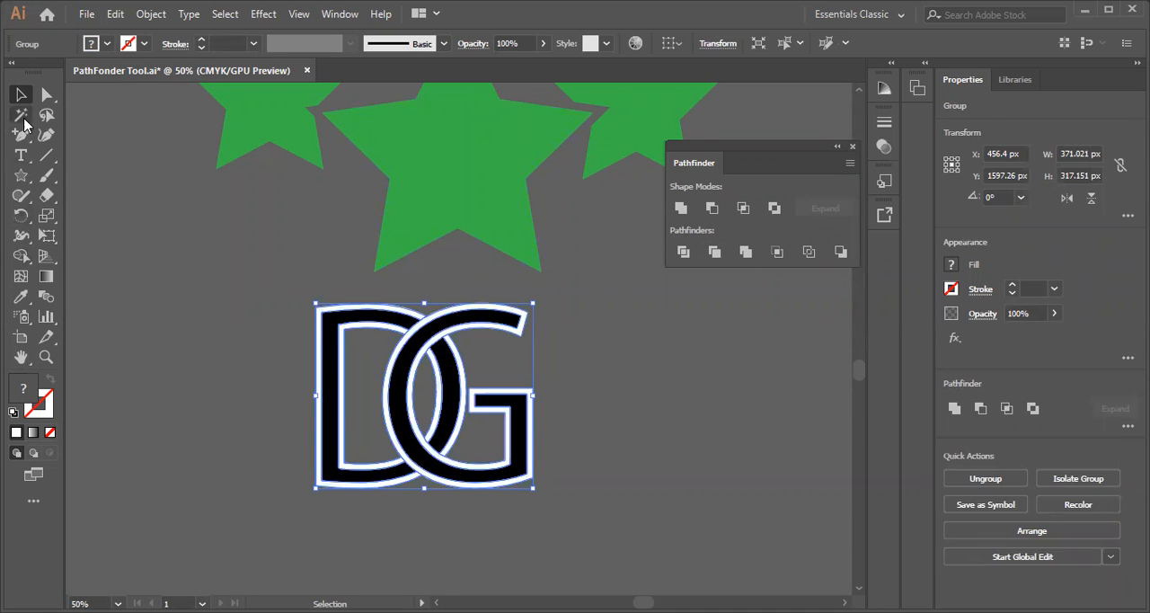
Select all the white outlines of the trimmed DG with the Magic Wand, delete them, and return to the Selection tool
{"action": "left_click", "coordinate": [21, 117]}
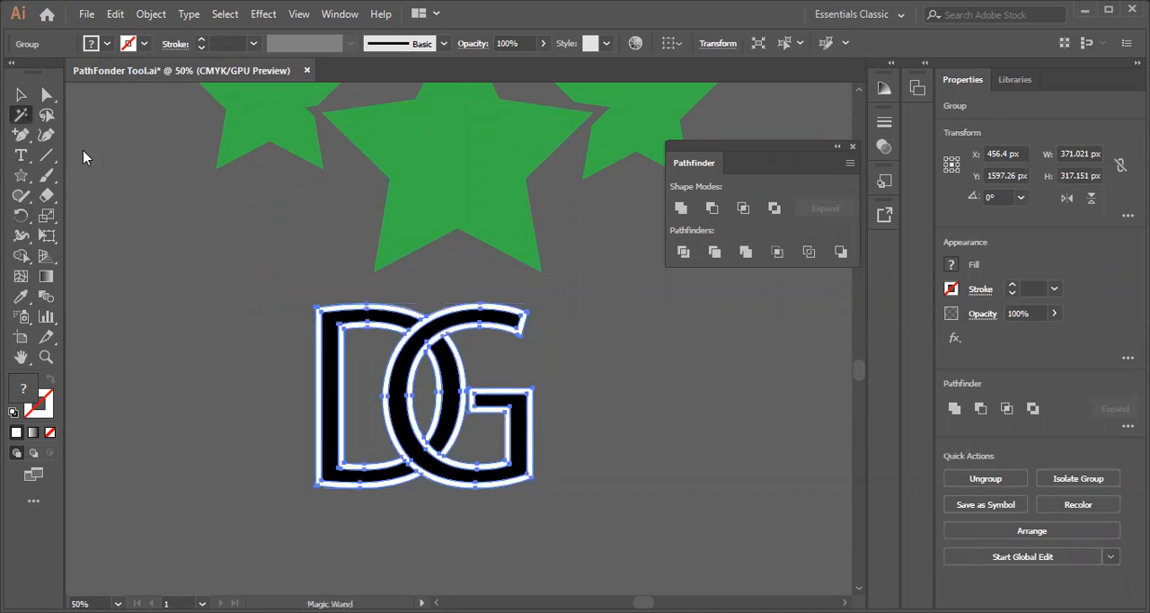
{"action": "left_click", "coordinate": [427, 318]}
{"action": "left_click", "coordinate": [793, 530]}
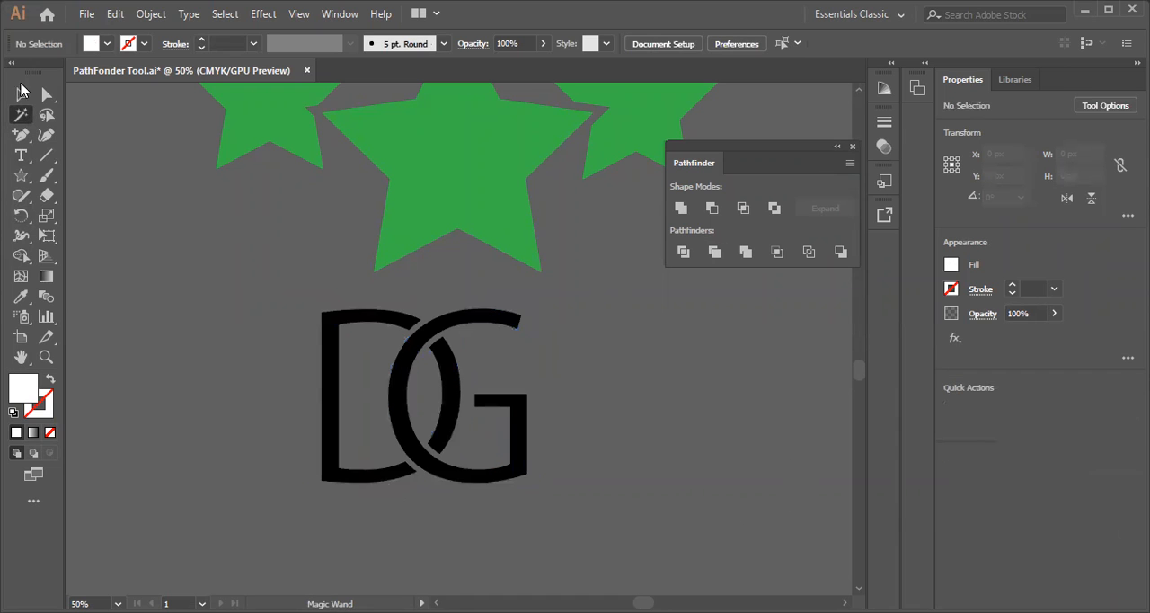
{"action": "left_click", "coordinate": [20, 93]}
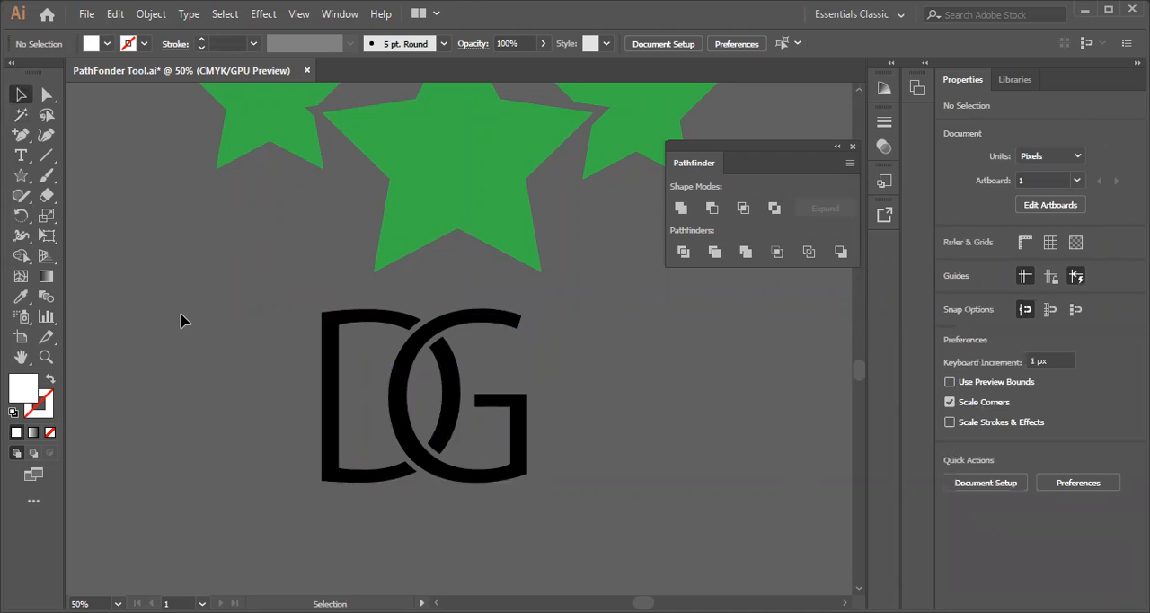